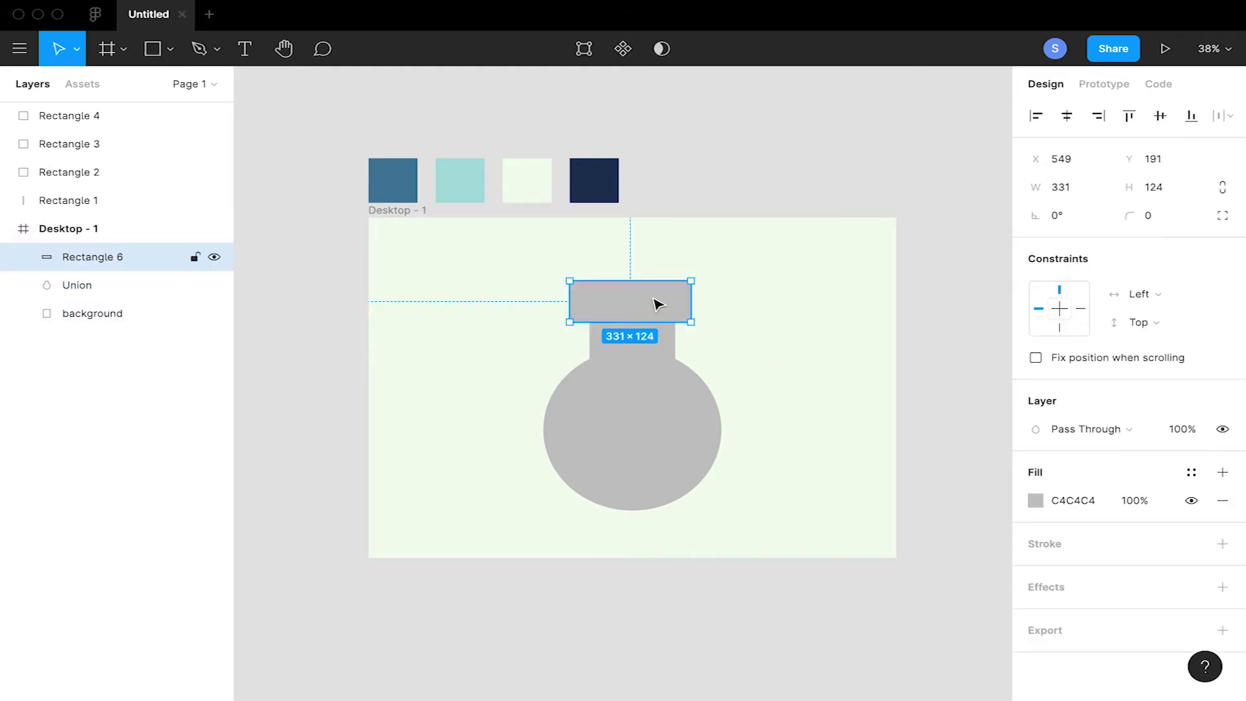
Round the corners of the rectangle at the top of the flask to a radius of 62
scroll(687, 294, "up", 5)
left_click_drag(732, 235, 606, 330)
key("Escape")
scroll(818, 288, "down", 5)
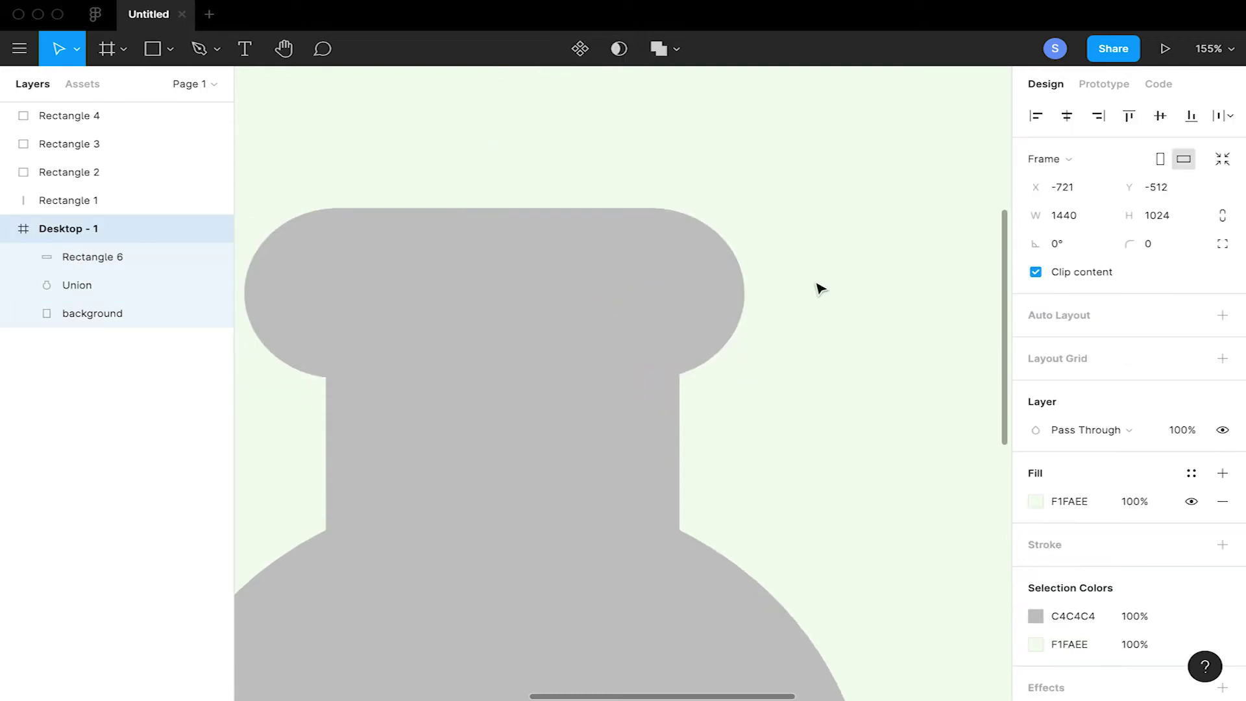
Align the rounded rectangle and the Union flask shape on their horizontal centers
left_click(751, 291)
left_click(727, 399, "shift")
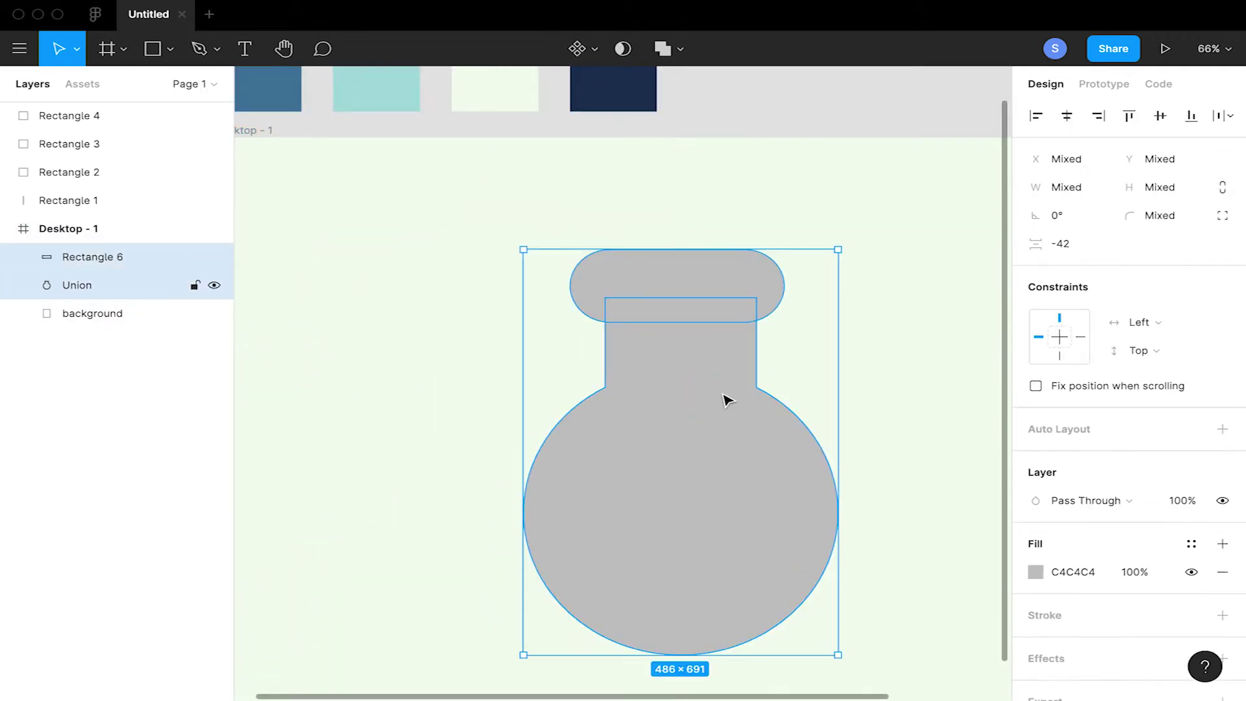
left_click(1066, 115)
key("Escape")
Rename the rounded rectangle's layer, Rectangle 6, as "top"
left_click(709, 286)
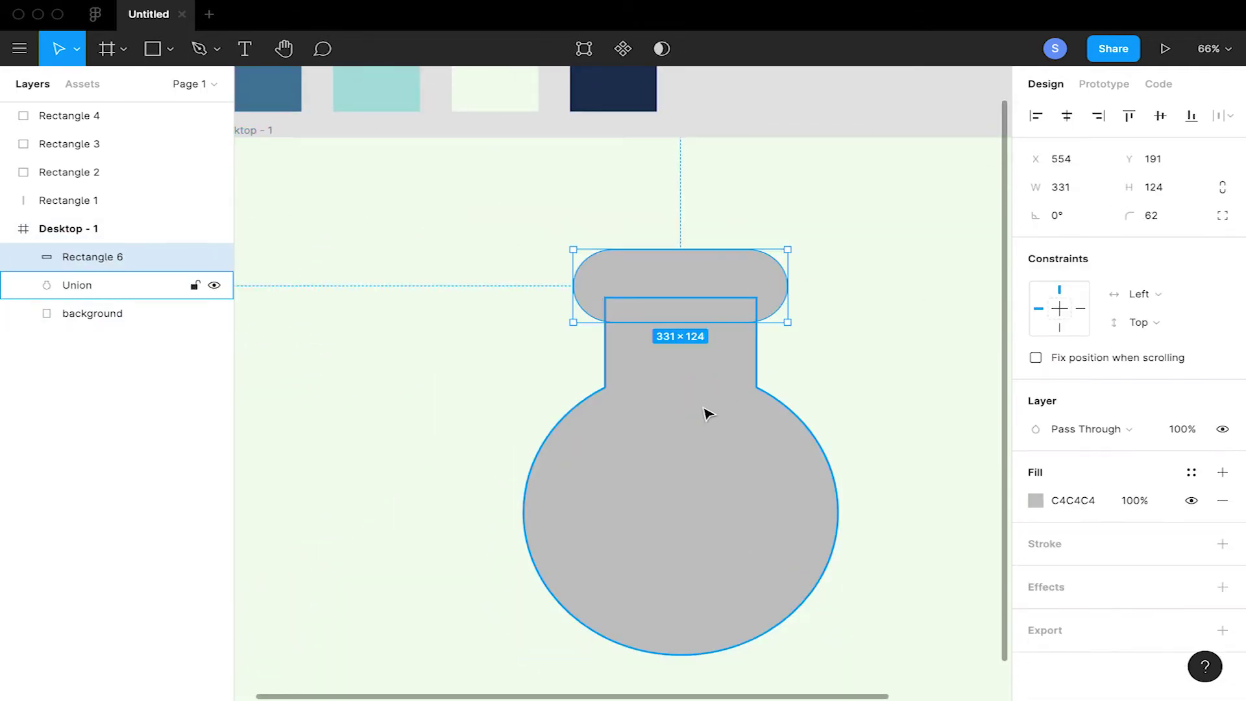
left_click(696, 411)
left_click(24, 285)
left_click(88, 257)
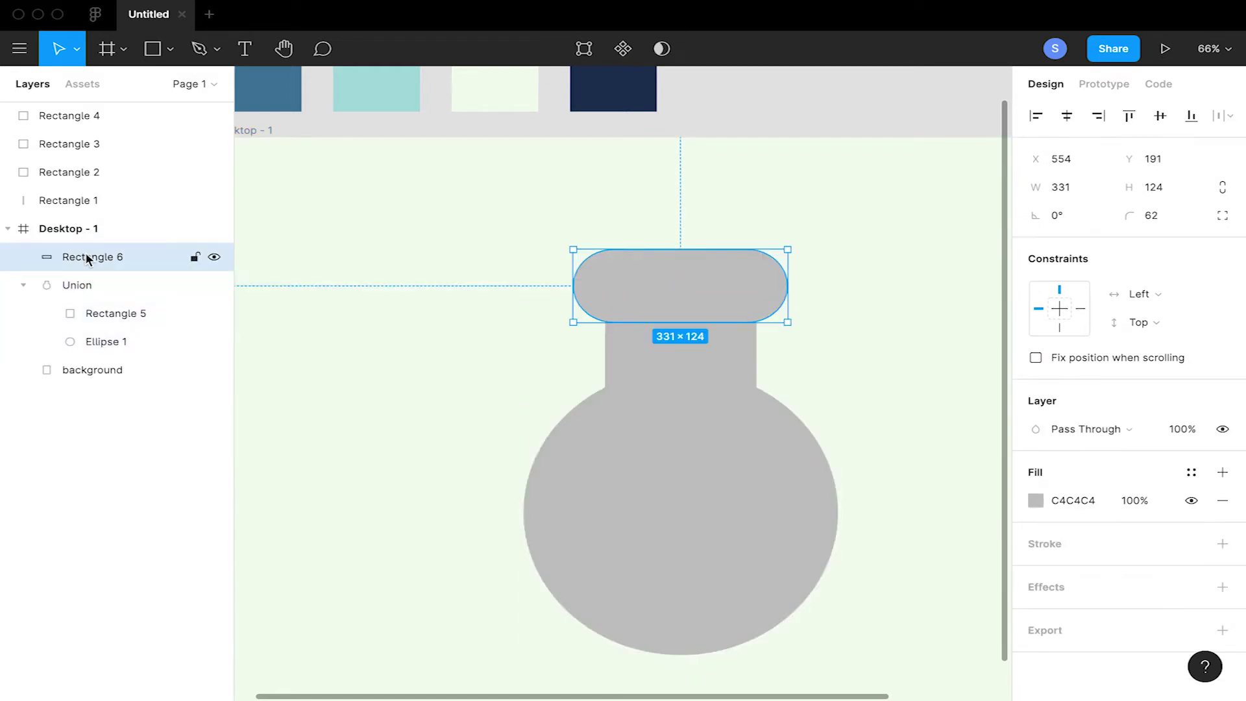
double_click(88, 257)
type("top")
key("Return")
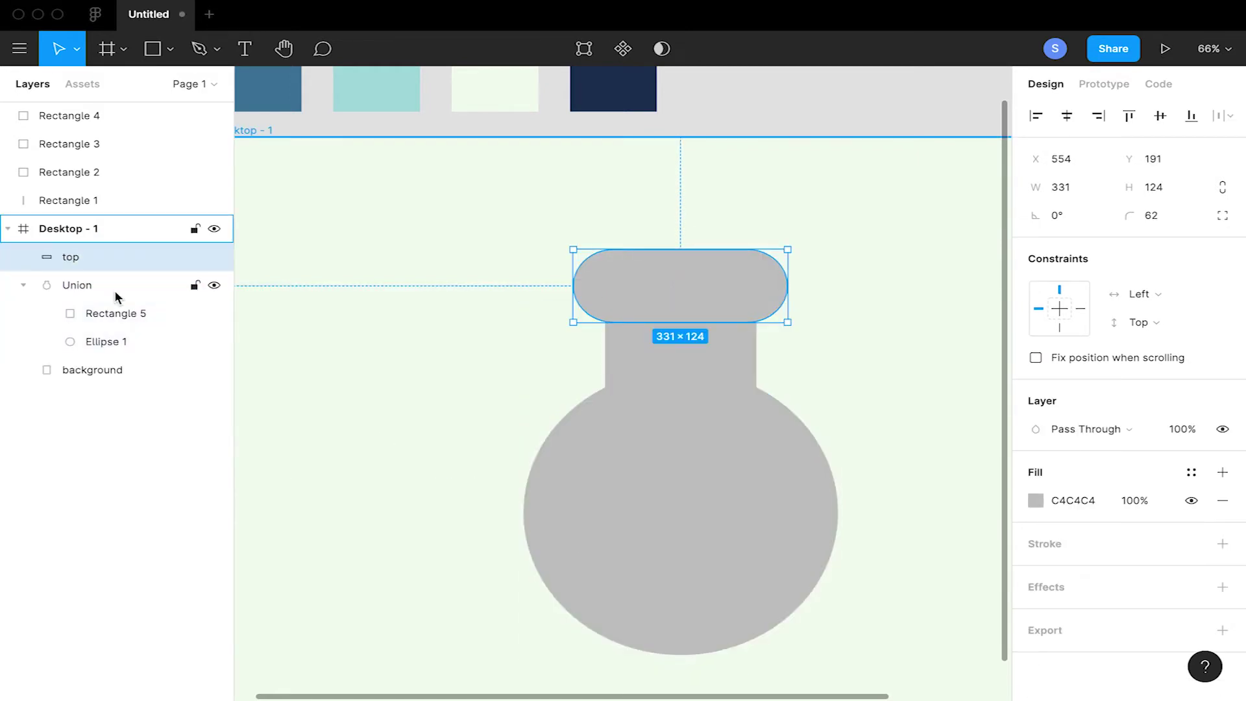
Nest the top layer inside the Union and give the Union a black inside stroke of 15
left_click_drag(89, 259, 107, 288)
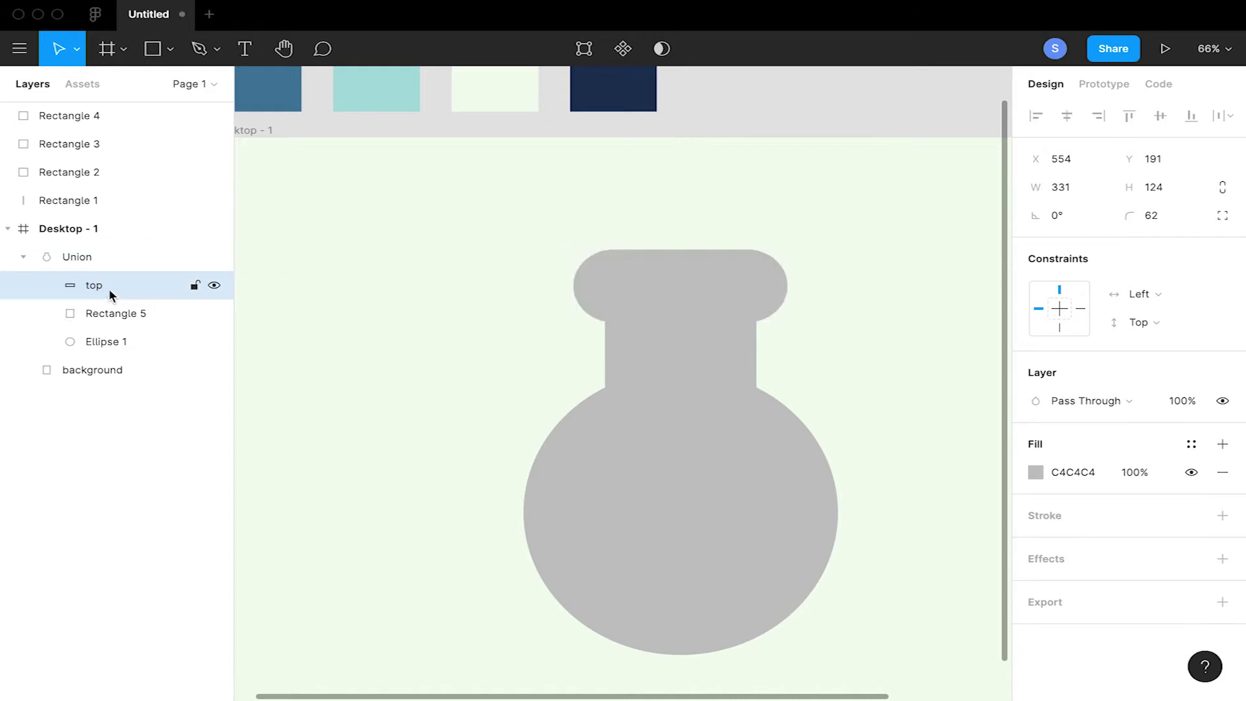
left_click(130, 266)
left_click(1221, 544)
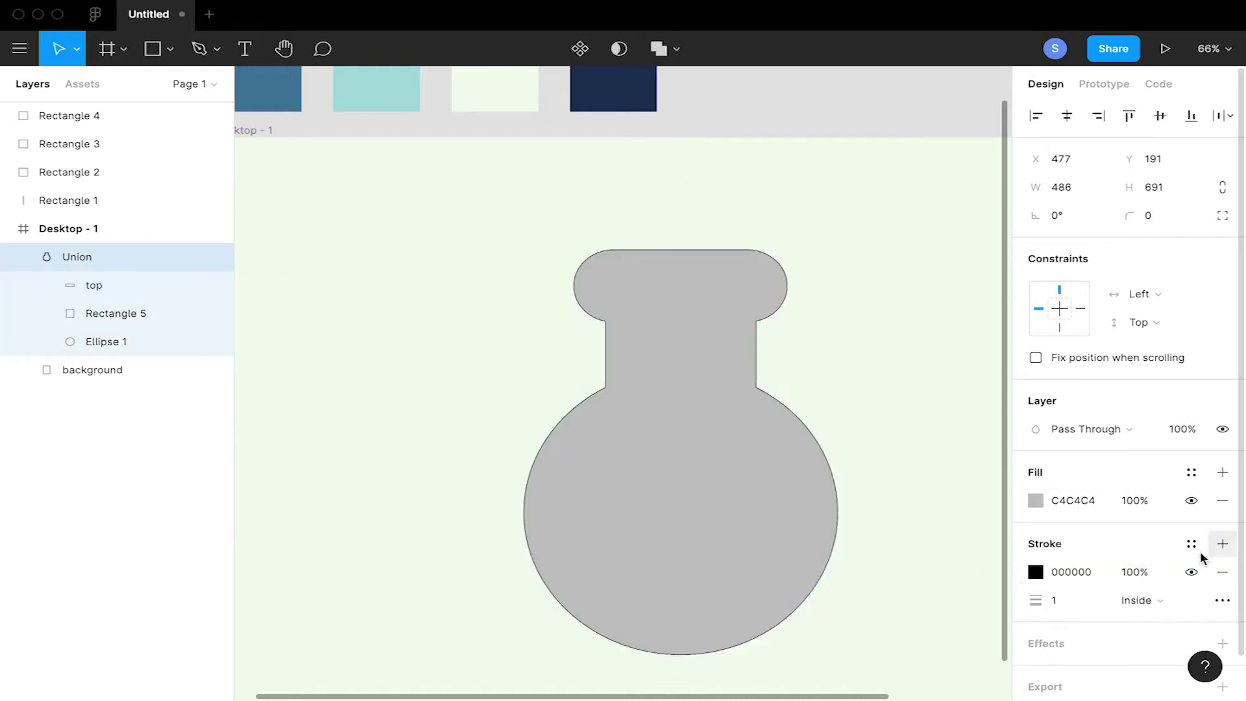
type("5")
key("Return")
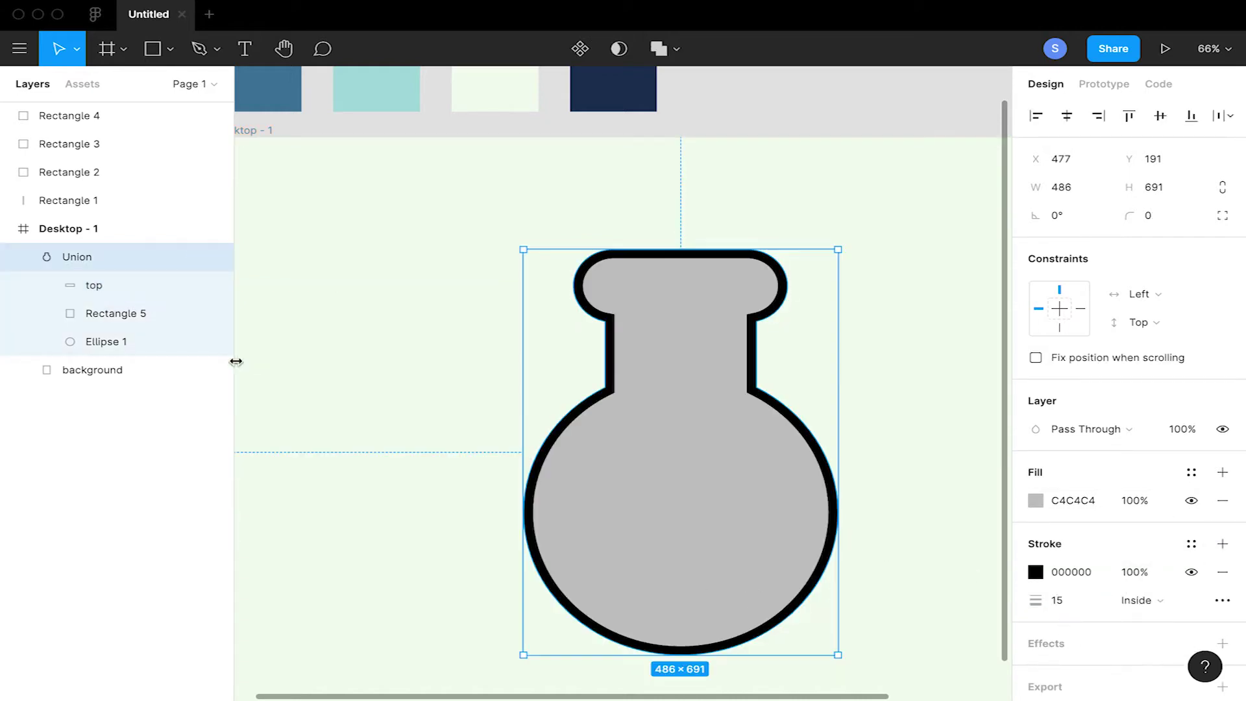
Take the top layer back out of the Union and give it its own black inside stroke of 15
left_click(104, 288)
left_click_drag(104, 289, 122, 244)
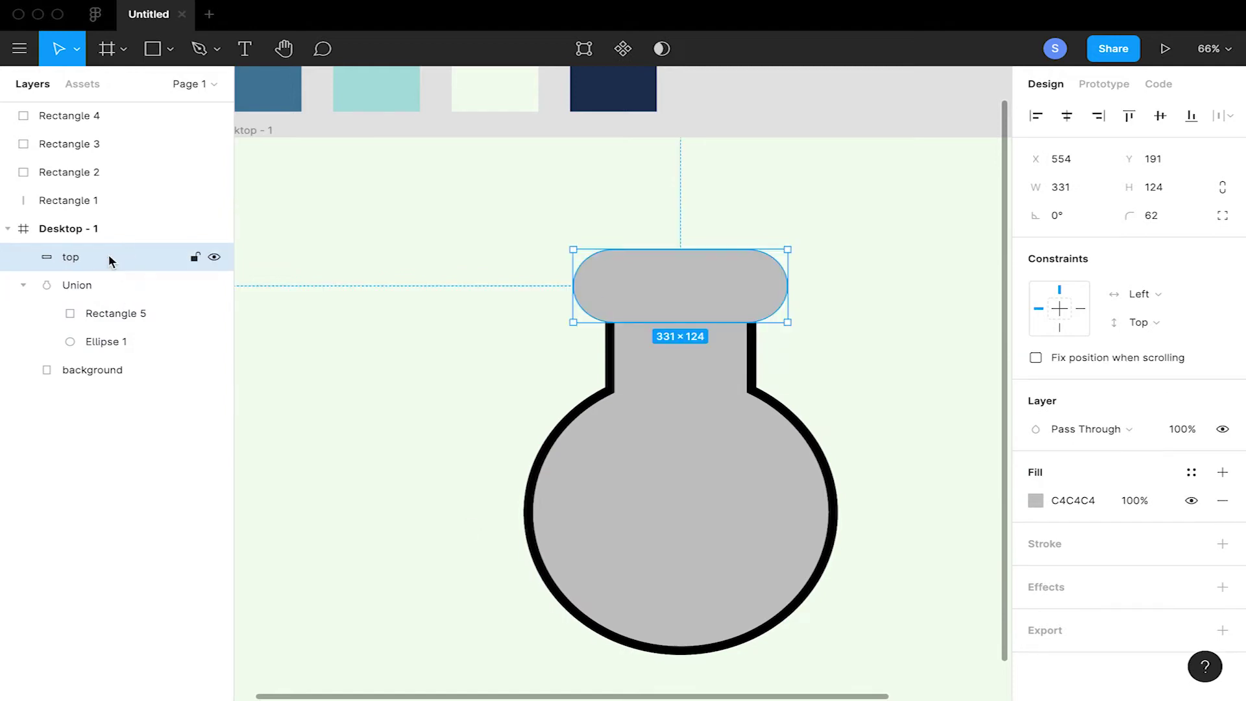
left_click(1221, 544)
left_click(1064, 600)
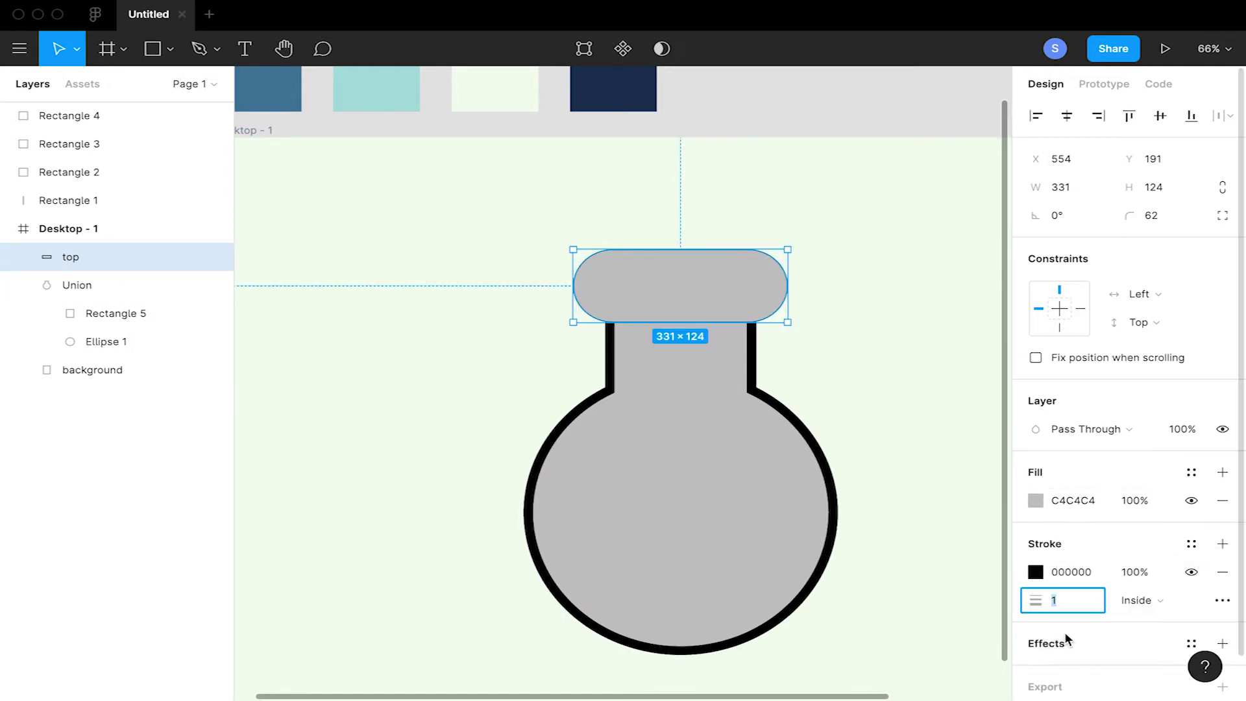
type("15")
key("Return")
key("Escape")
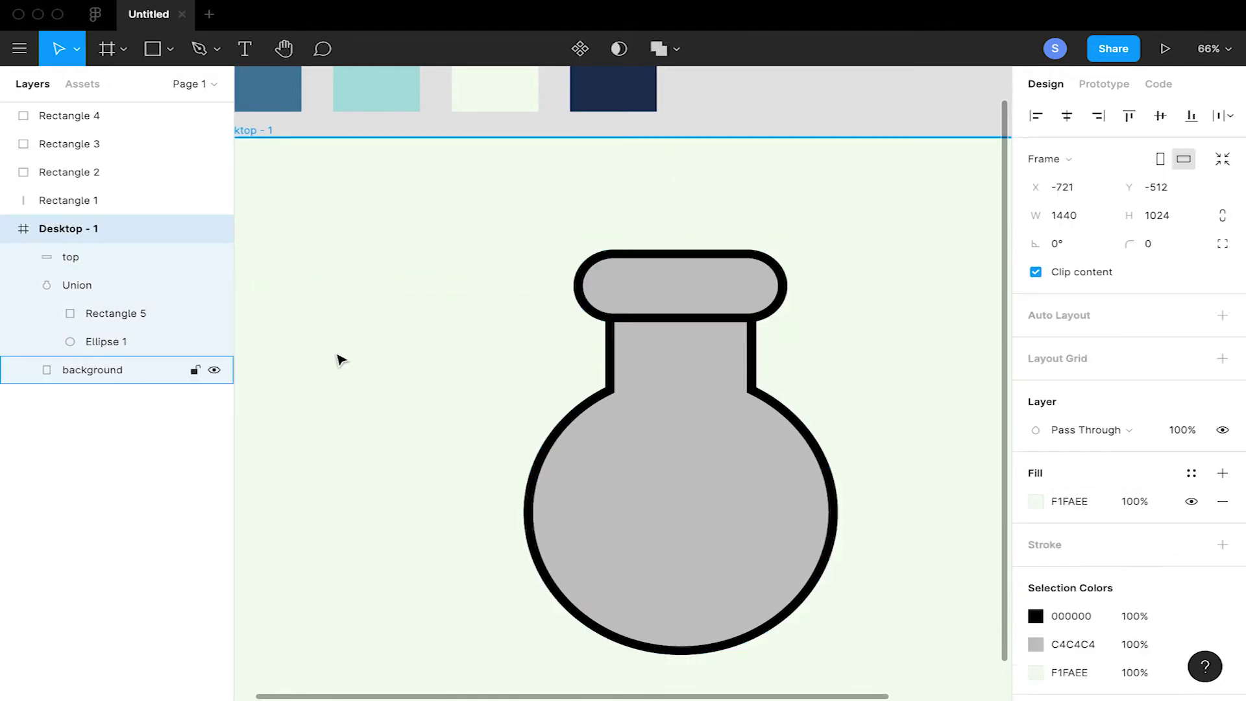
Fill the Union flask body with the pale green F1FAEE sampled from the palette swatch
scroll(415, 444, "down", 3)
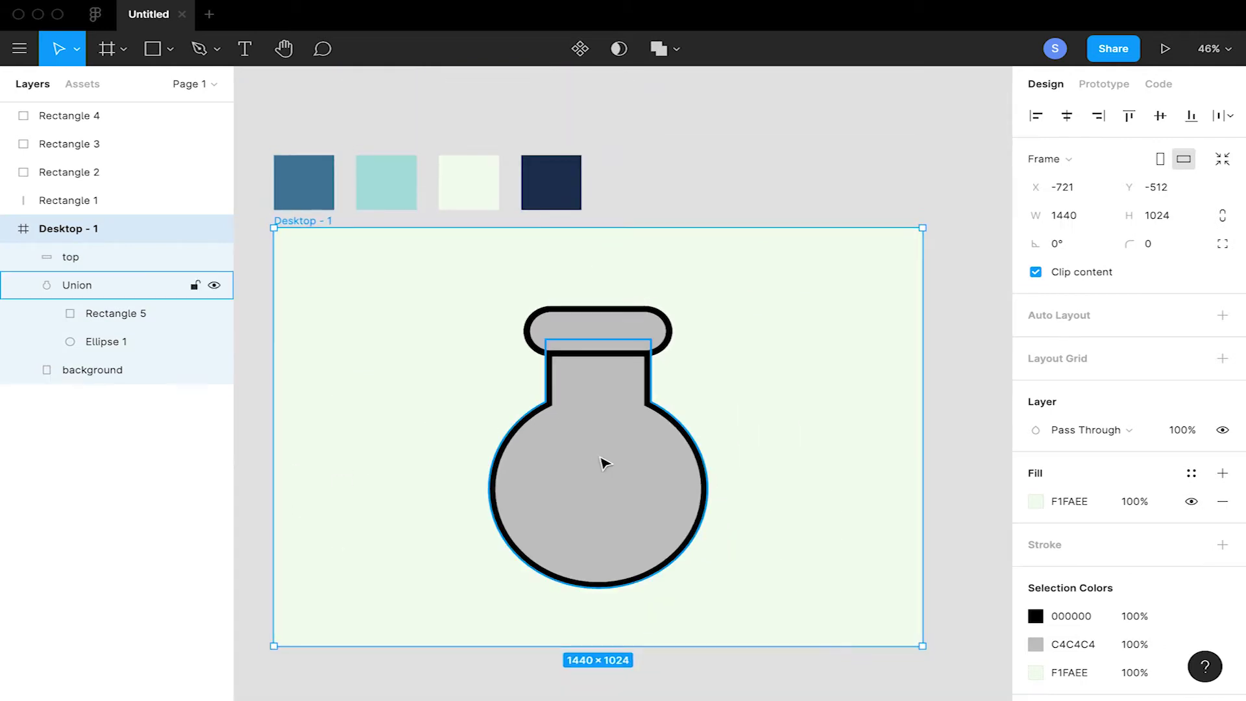
left_click(598, 461)
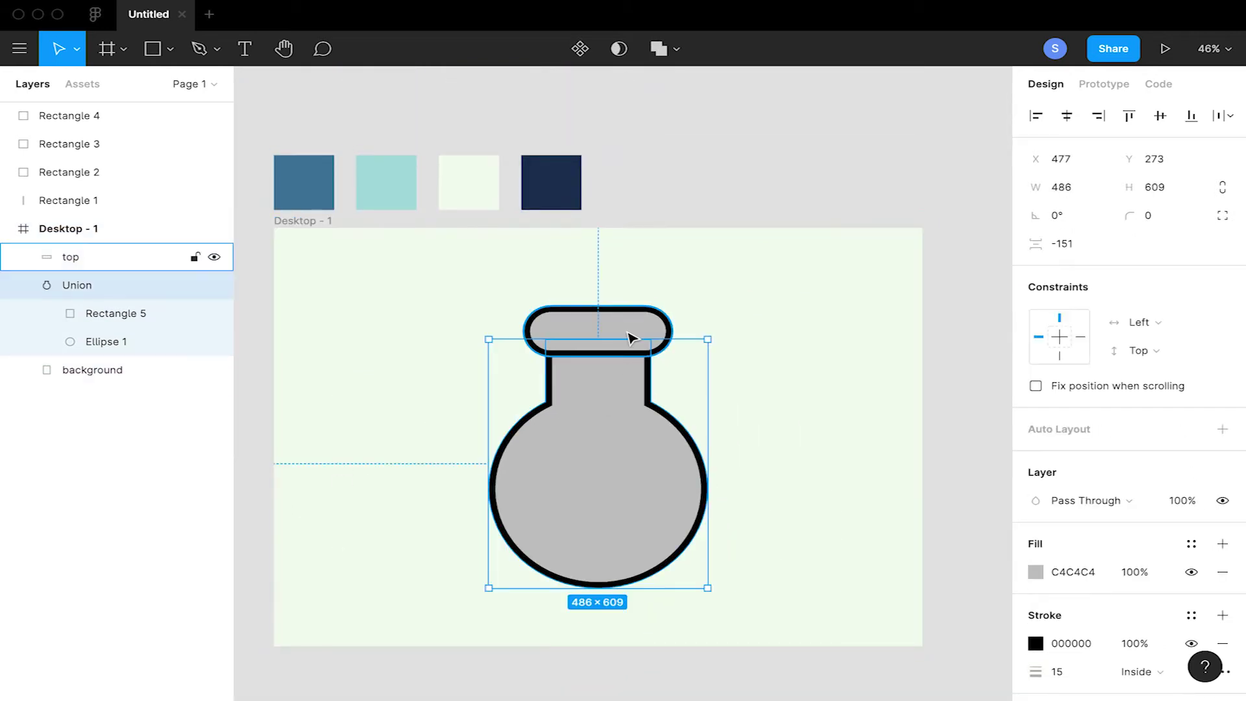
left_click(1039, 573)
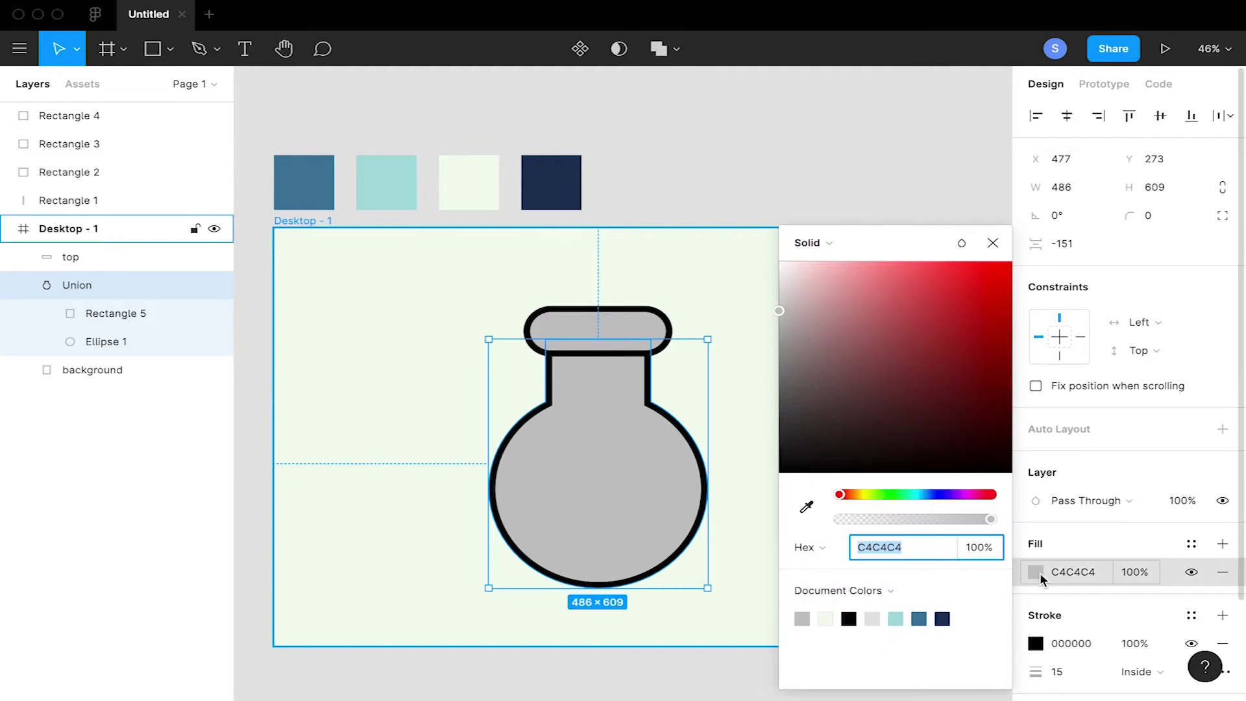
left_click(806, 506)
left_click(477, 185)
left_click(454, 259)
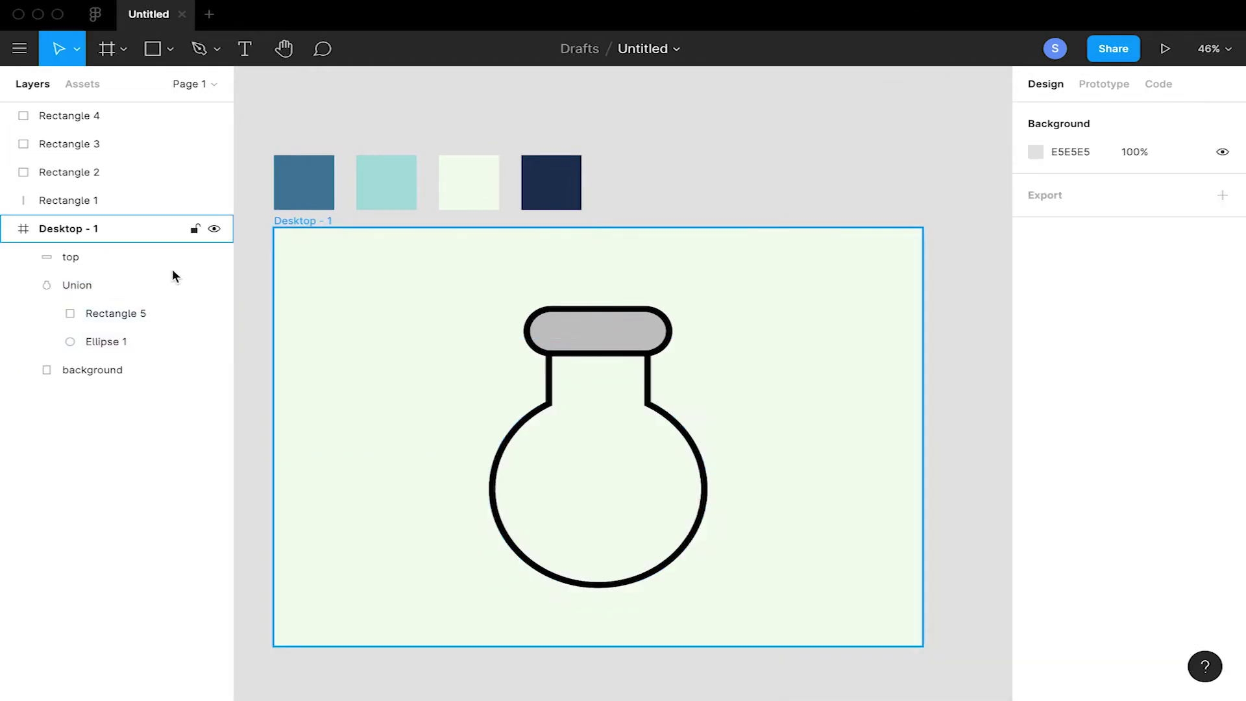
Fill the top layer with the pale green F1FAEE sampled from the palette swatch
left_click(143, 258)
left_click(1038, 501)
left_click(806, 506)
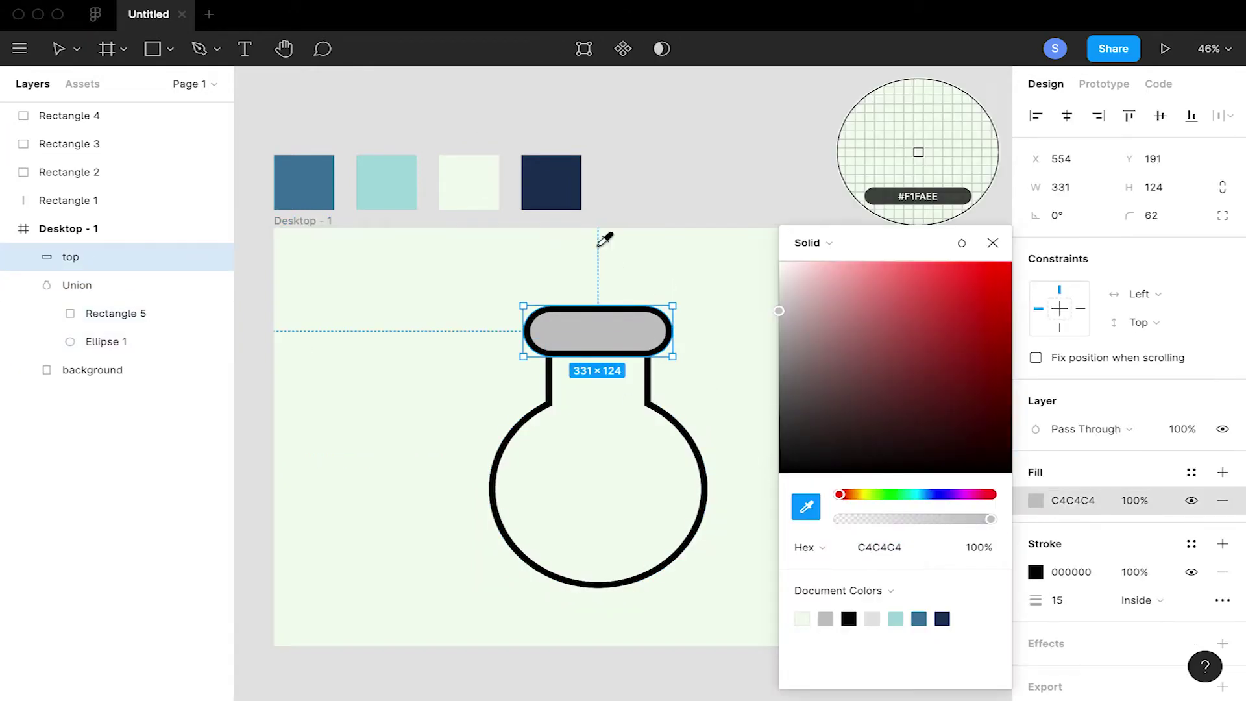
left_click(469, 186)
left_click(666, 182)
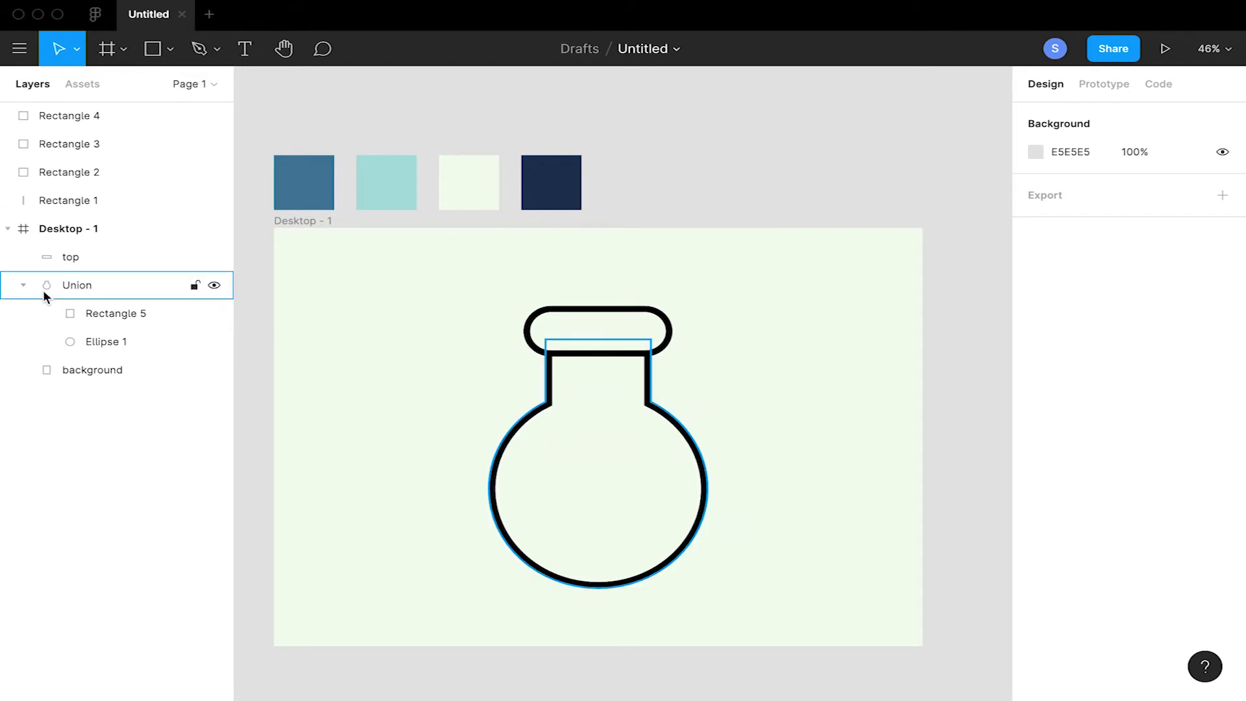
left_click(22, 285)
left_click(77, 285)
double_click(84, 287)
type("outline")
key("Return")
left_click(86, 266, "shift")
left_click(86, 287)
key("super+z")
Group the top and Union layers and name the group "outline"
left_click(94, 259, "shift")
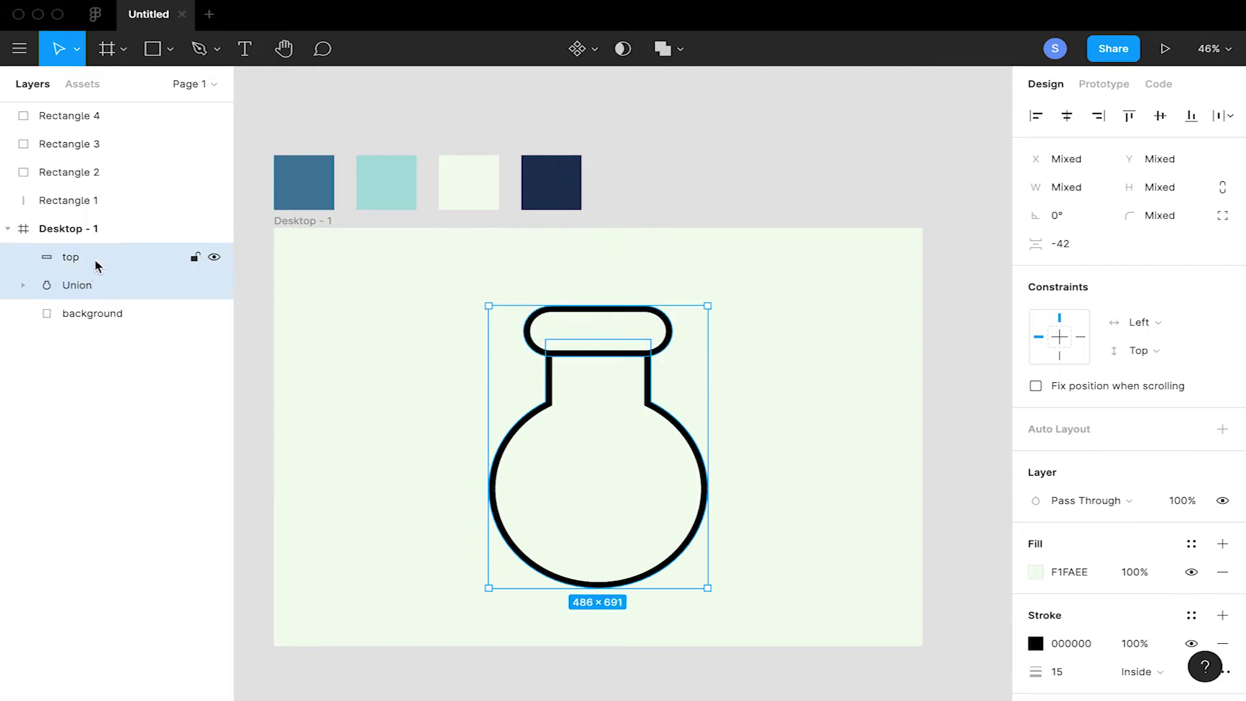
key("super+g")
double_click(100, 266)
type("outline")
key("Return")
Paste a copy of the outline group in place and remove the copy's stroke
key("super+v")
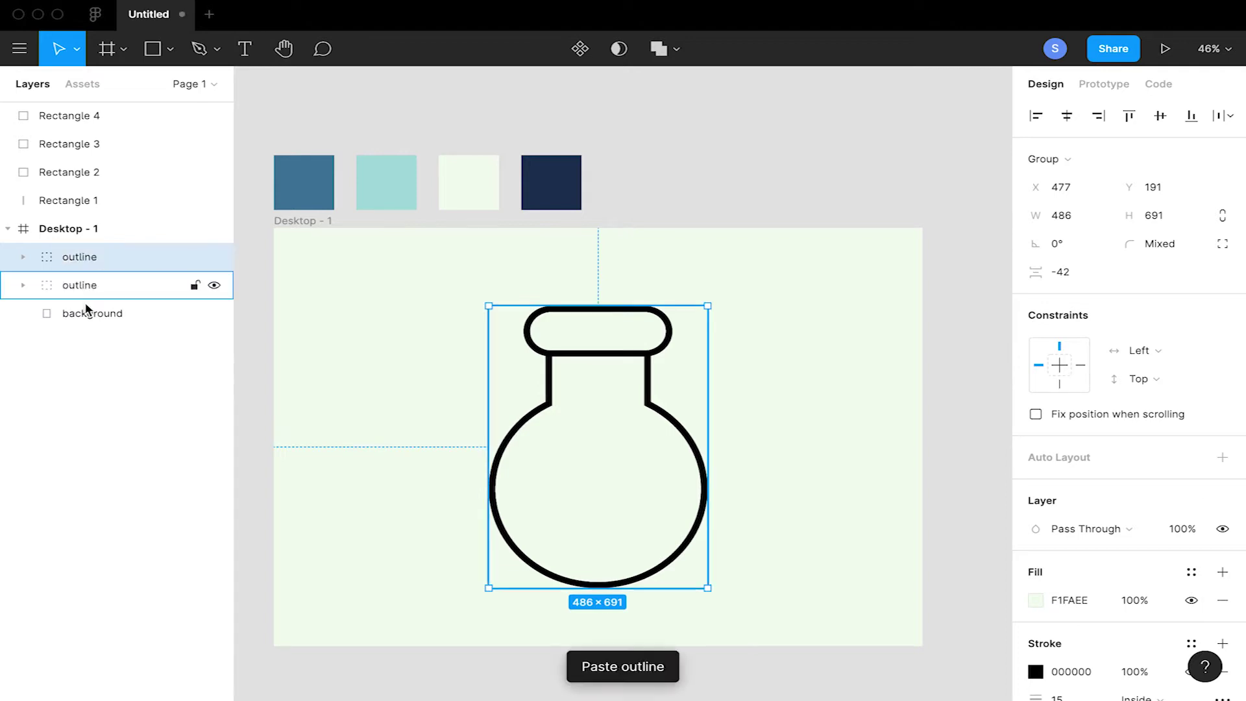
scroll(1128, 622, "down", 1)
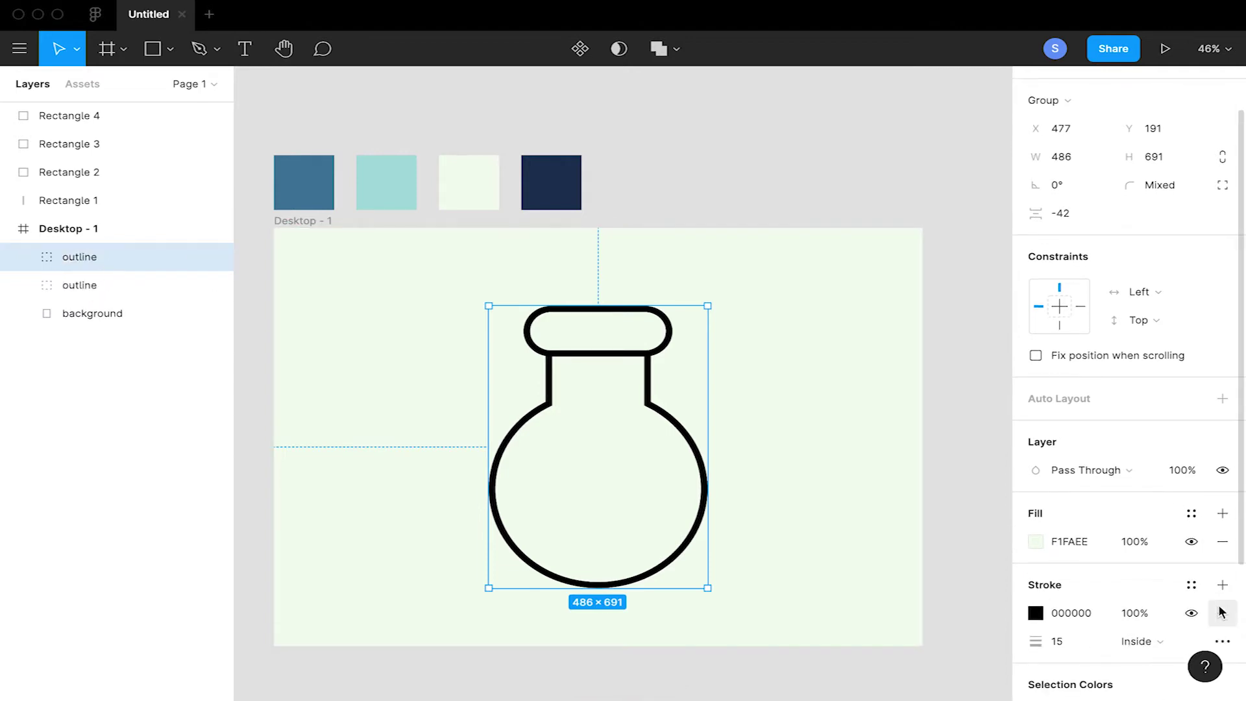
left_click(1222, 612)
Rename the strokeless copy of the outline group as "beaker"
double_click(67, 257)
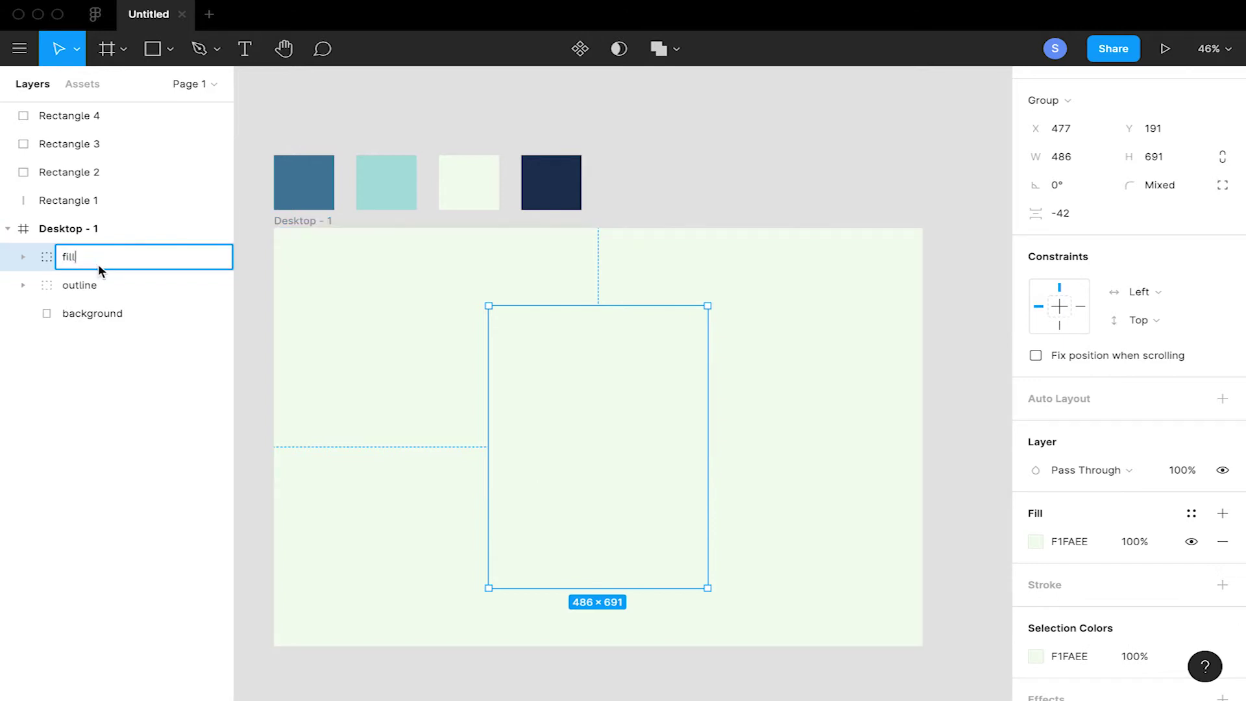
type("beaker")
key("Return")
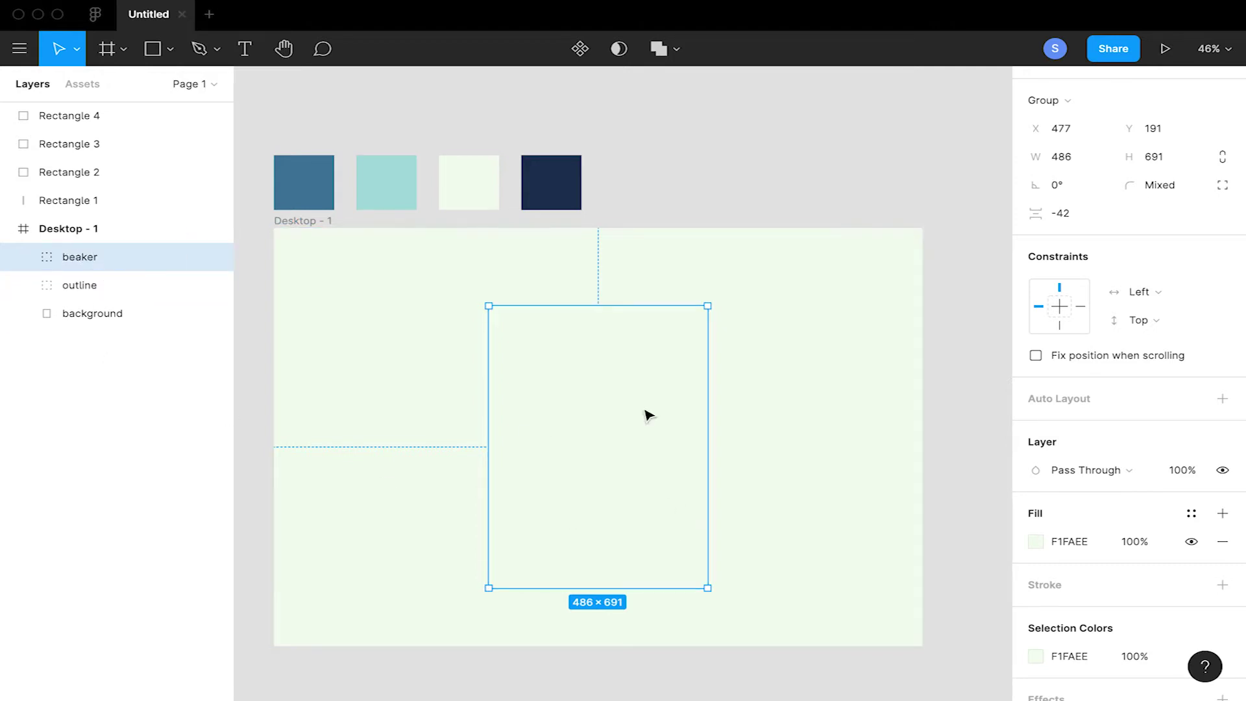
Fill the beaker group with the light teal A8DADC sampled from the palette swatch
left_click(1036, 541)
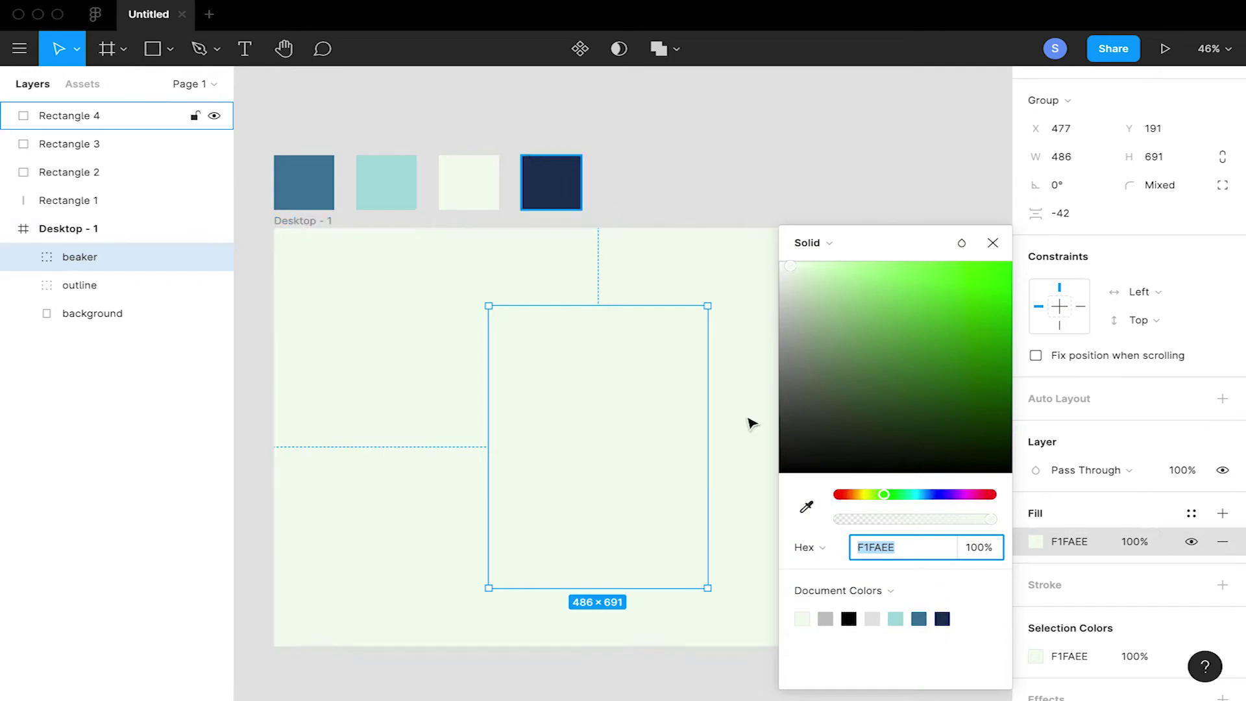
left_click(805, 506)
left_click(386, 182)
left_click(687, 184)
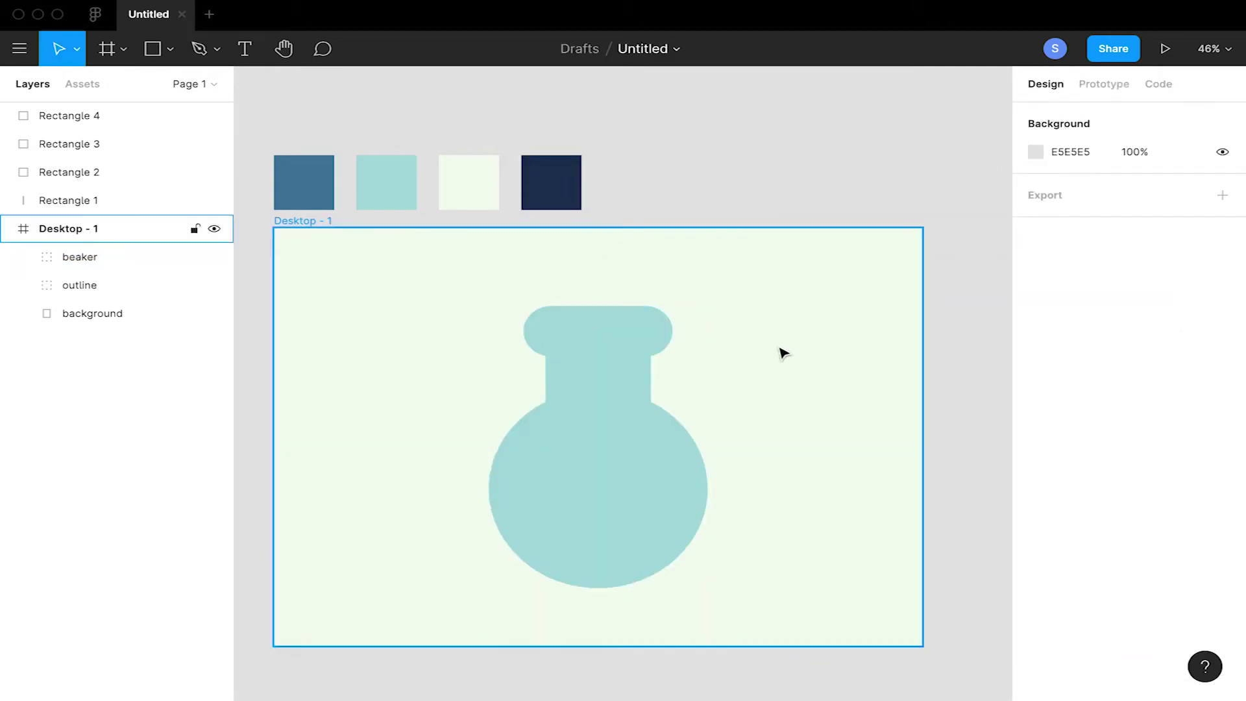
left_click(99, 255)
left_click(99, 285)
left_click(103, 262)
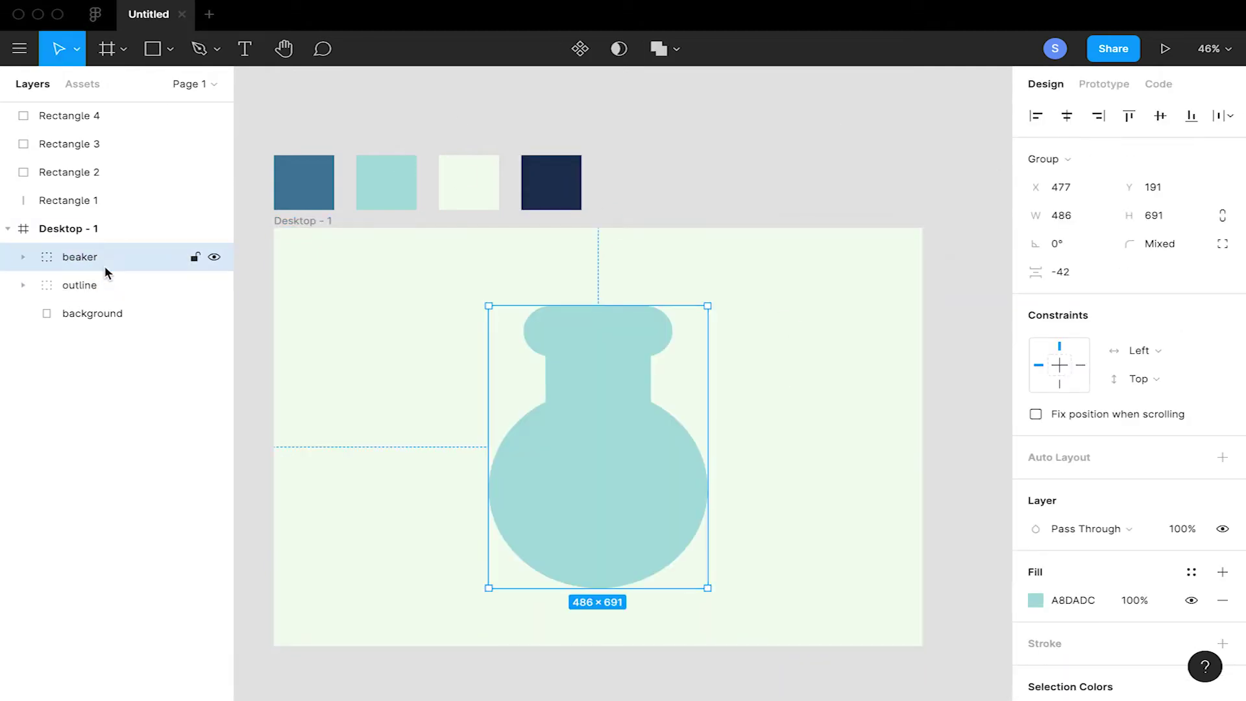
left_click(169, 50)
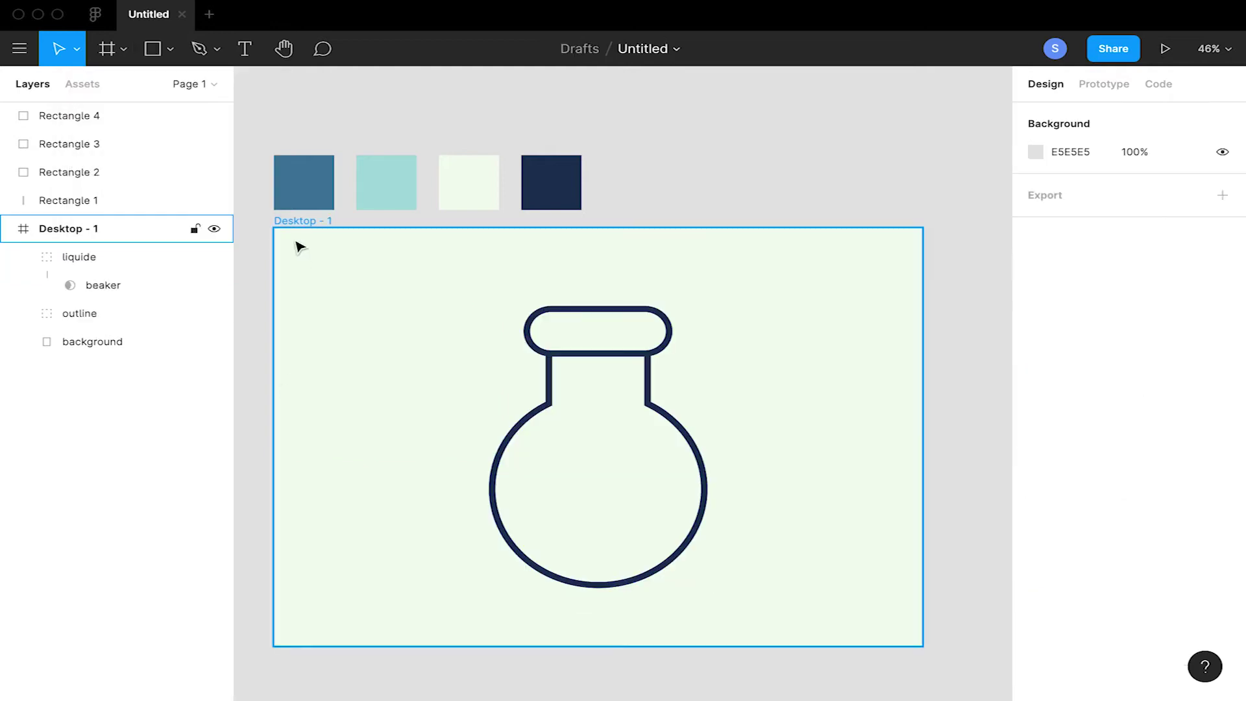
Draw a wavy curve across the flask with the Pen tool, from about X 31.5 to X 1363 at Y 585.5
left_click(199, 49)
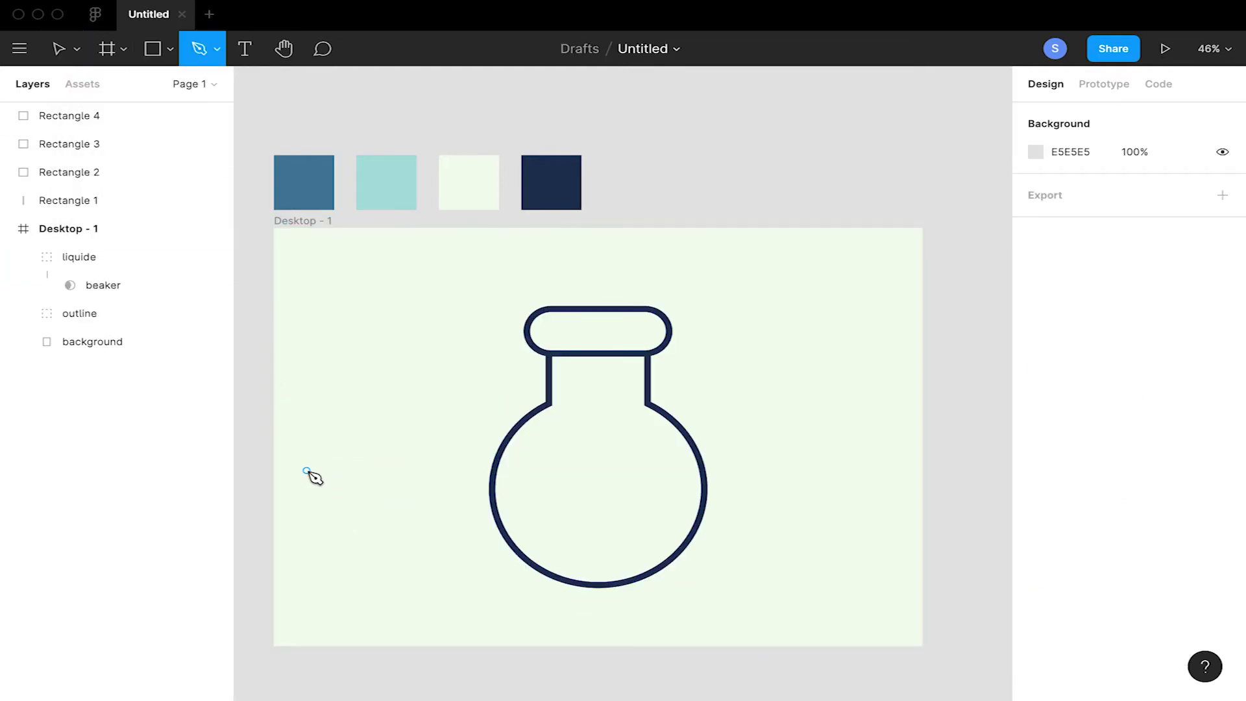
left_click(287, 466)
left_click_drag(364, 467, 398, 507)
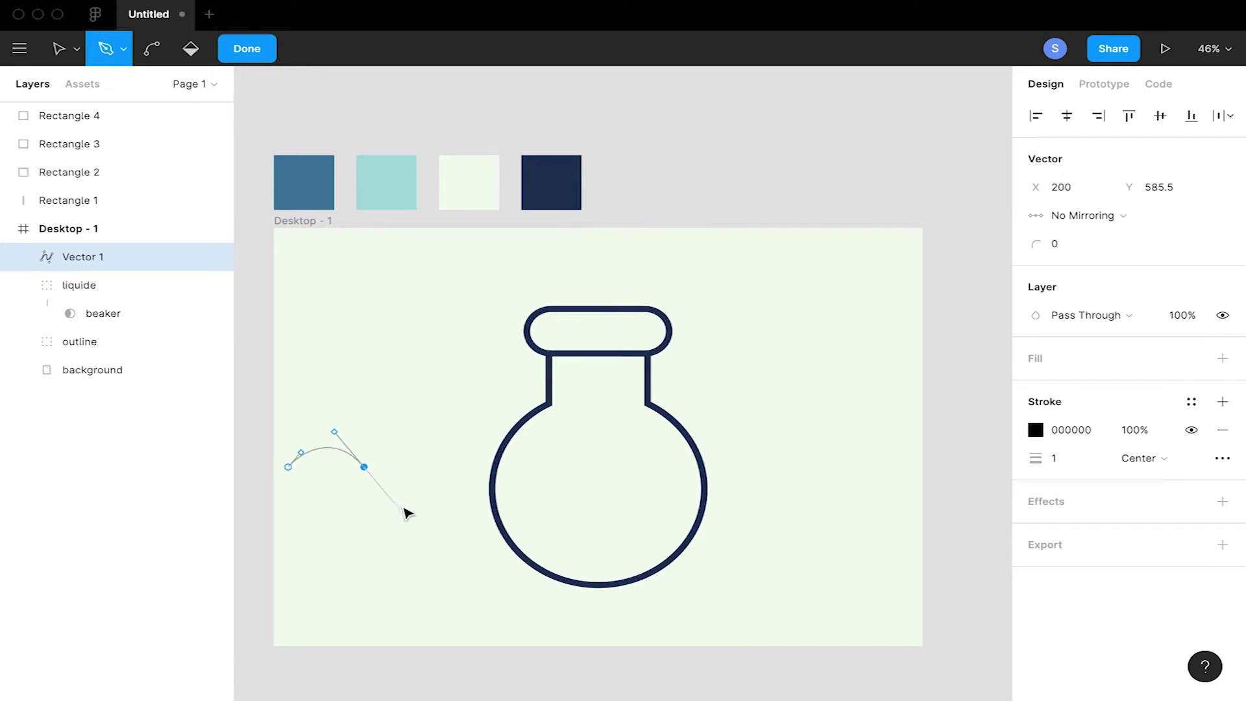
key("ctrl+z")
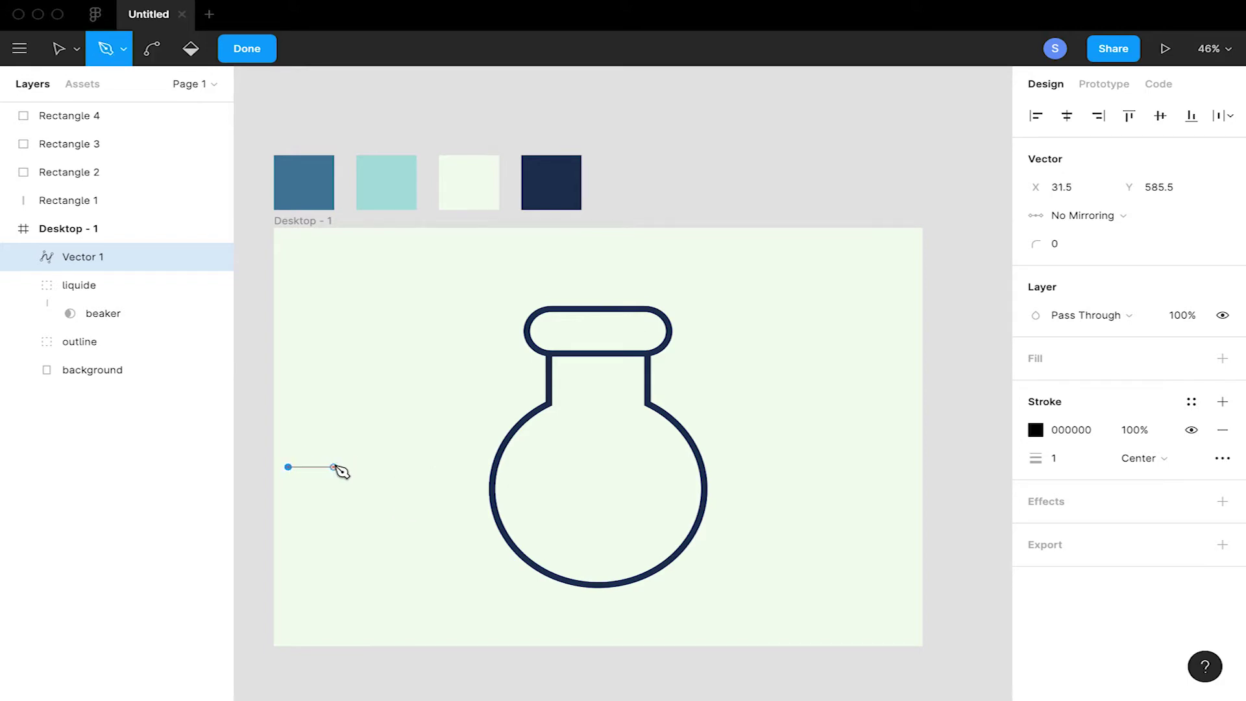
left_click_drag(341, 467, 364, 498)
left_click(396, 467)
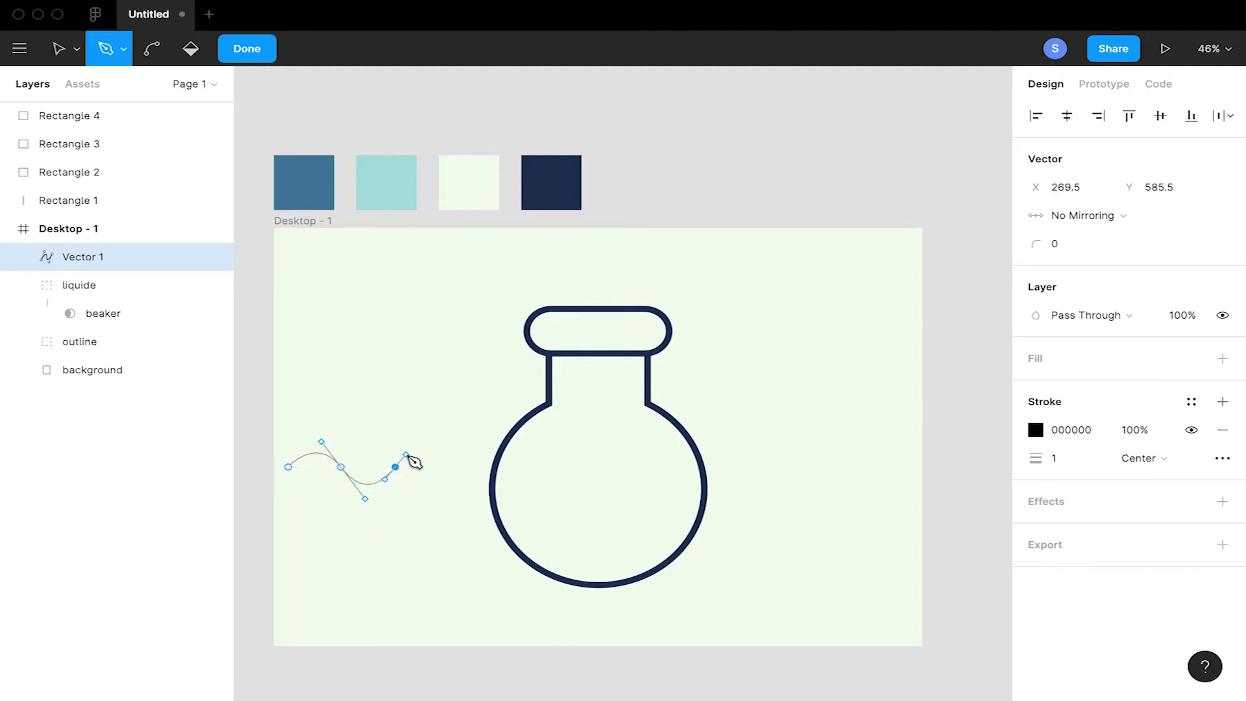
left_click_drag(448, 466, 472, 496)
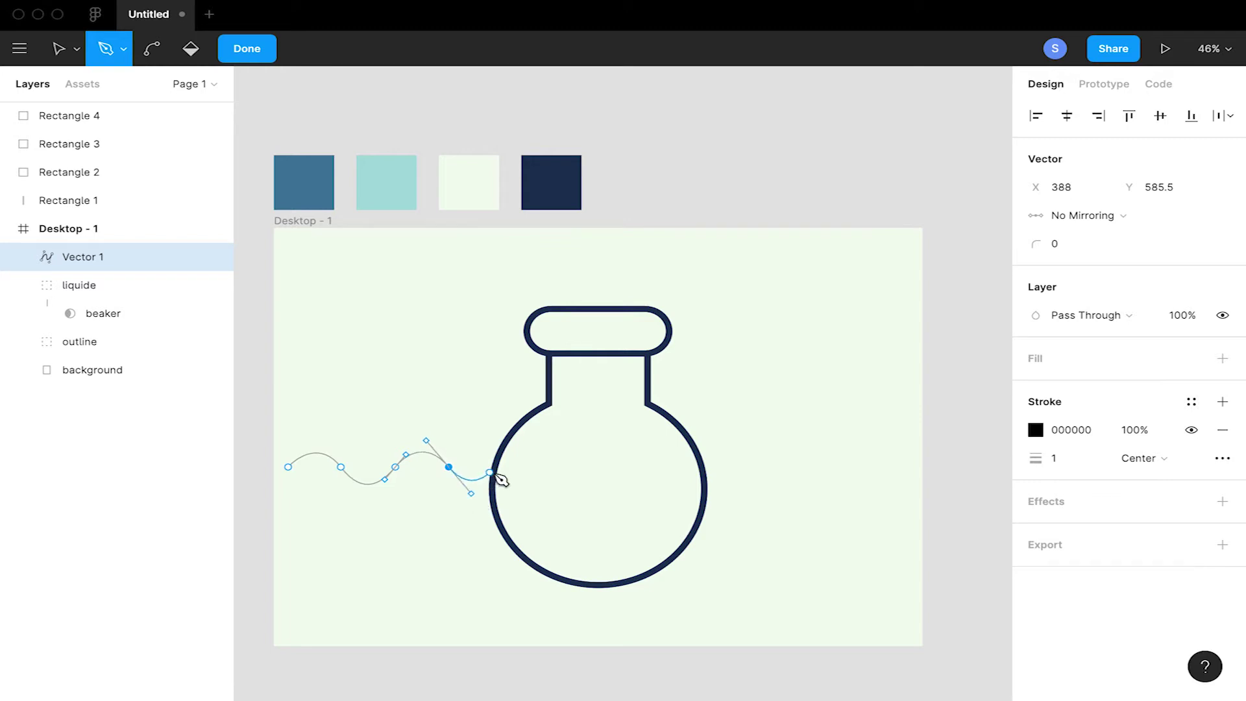
left_click_drag(505, 466, 537, 437)
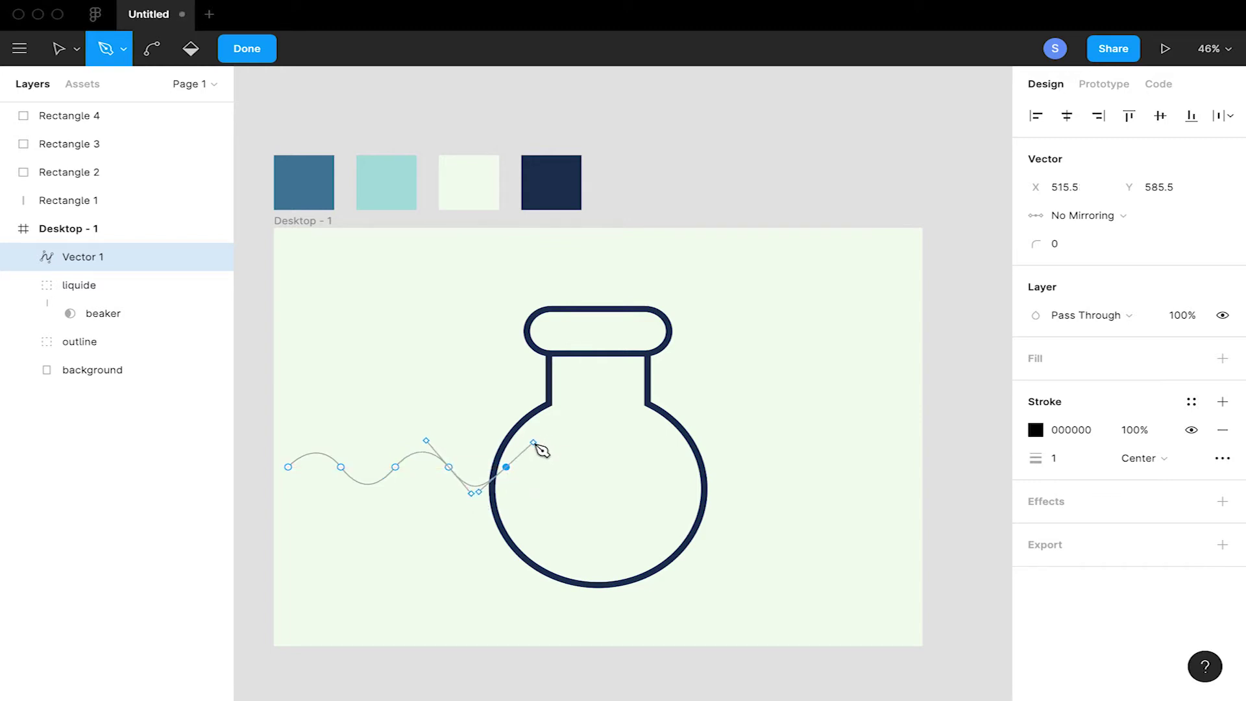
left_click_drag(558, 466, 588, 496)
left_click(610, 466)
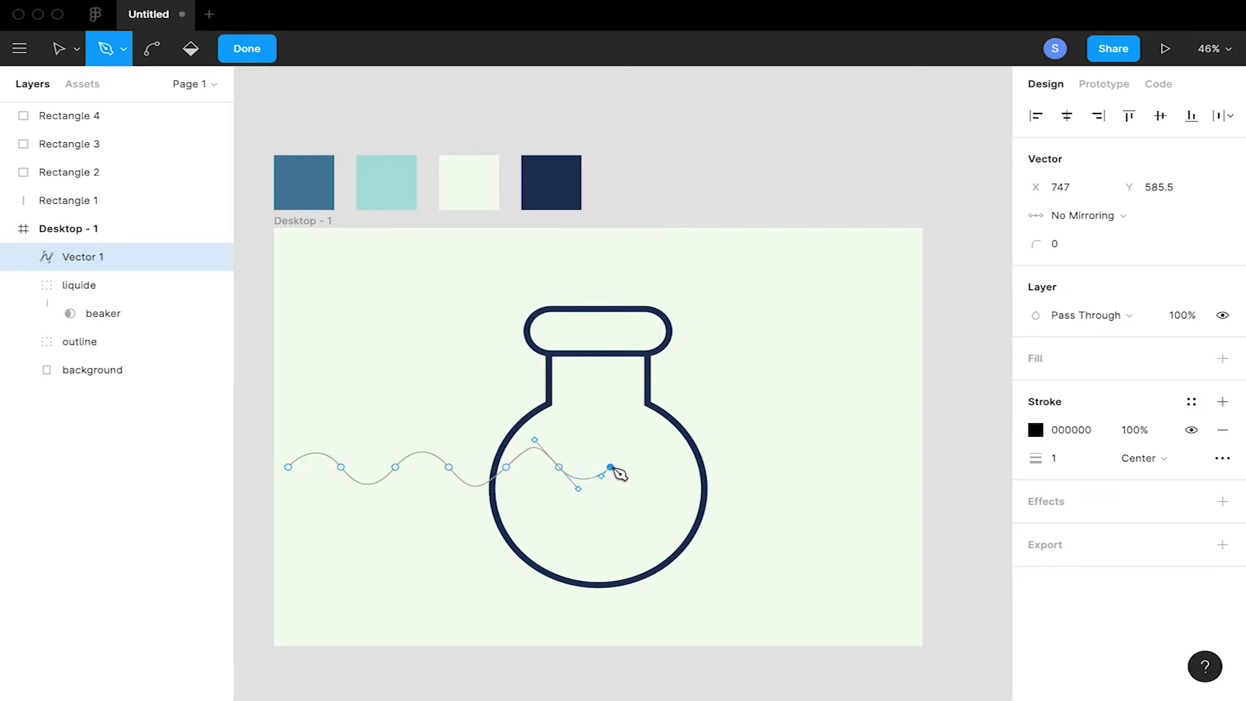
left_click_drag(661, 466, 904, 487)
left_click(889, 468, "super")
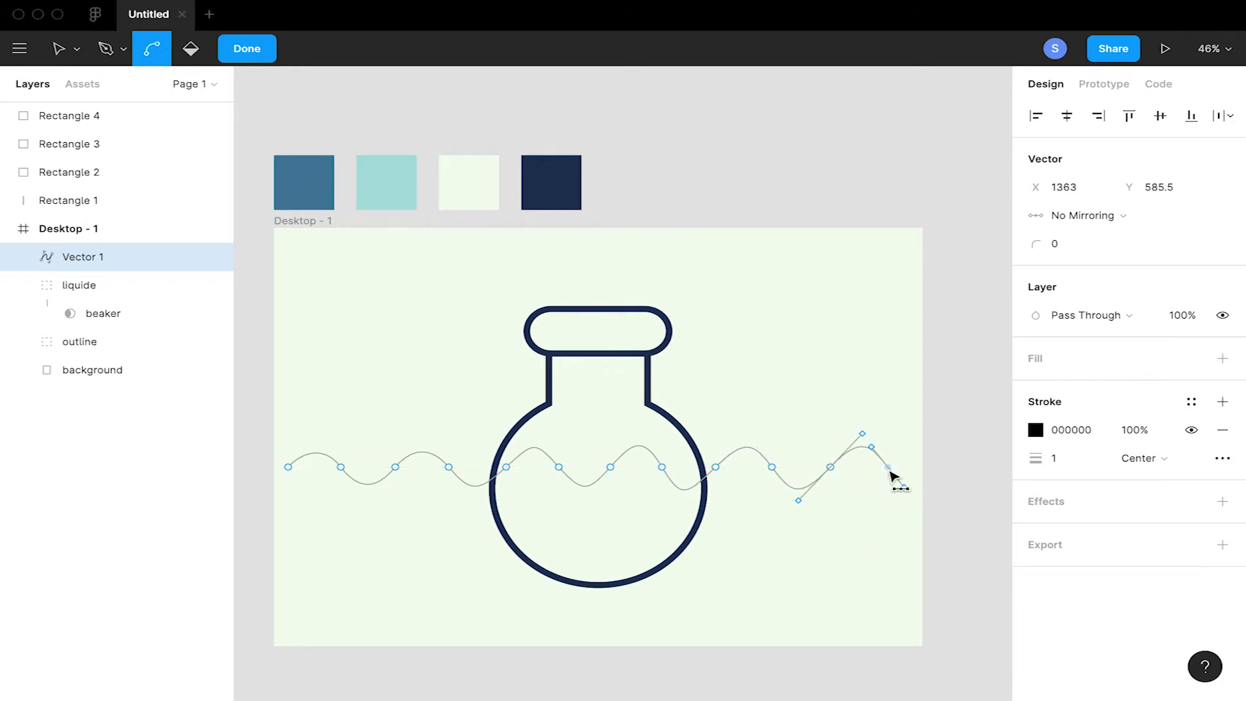
Close the wave into a liquid shape with straight sides and a base at about Y 912, and finish editing the path
left_click(888, 600)
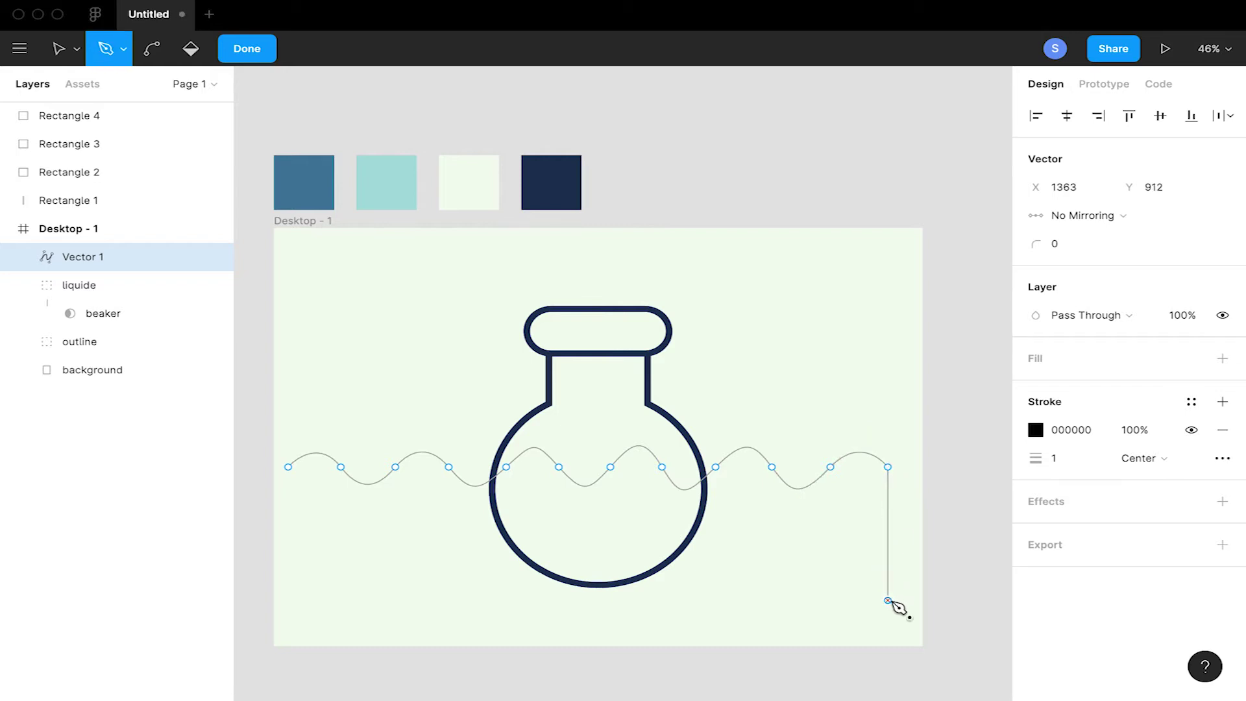
left_click(294, 597)
left_click(288, 466)
left_click(246, 48)
key("Escape")
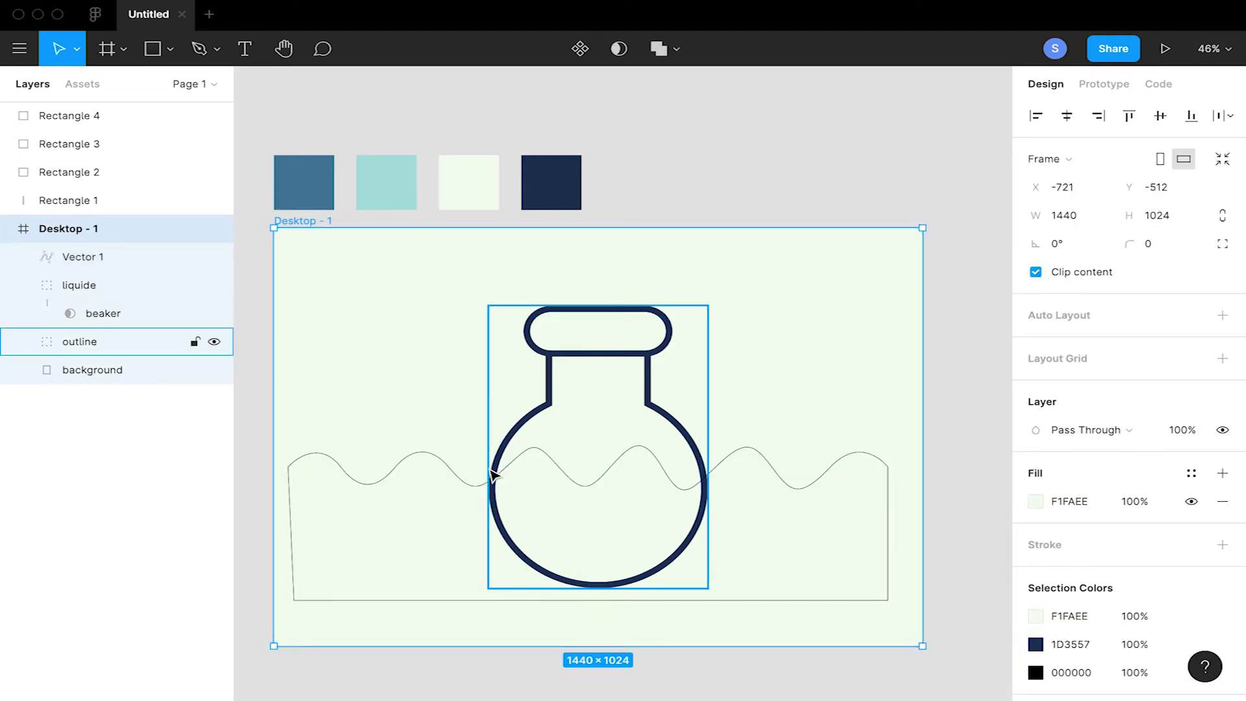
left_click(1035, 501)
left_click(835, 242)
left_click(834, 264)
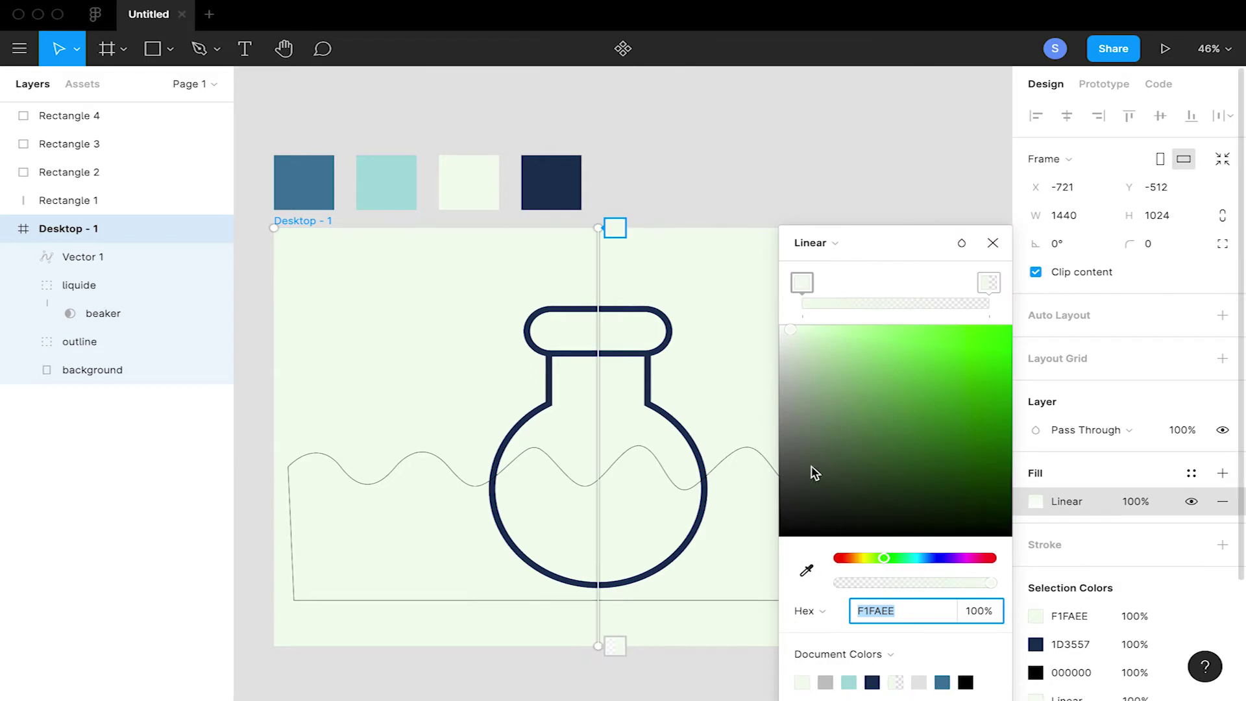
key("i")
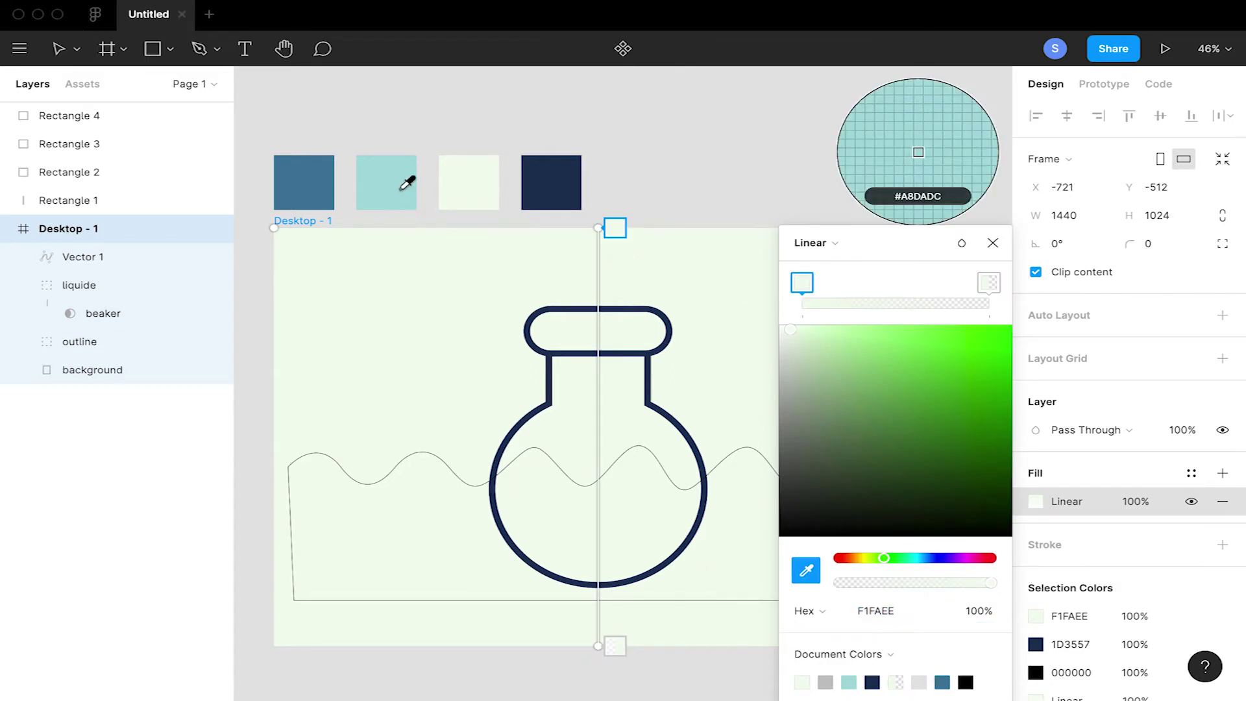
left_click(407, 183)
left_click(988, 282)
key("i")
left_click(311, 172)
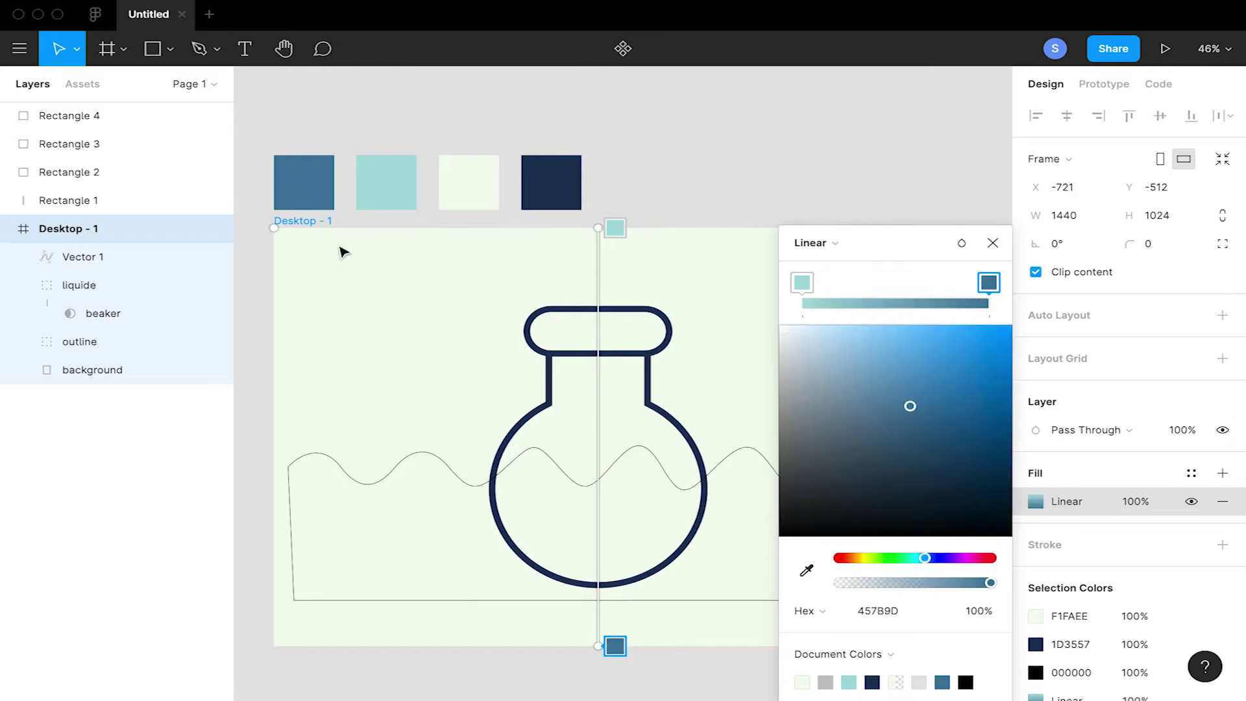
Add a fill to the Vector 1 wave shape and remove its stroke
left_click(87, 259)
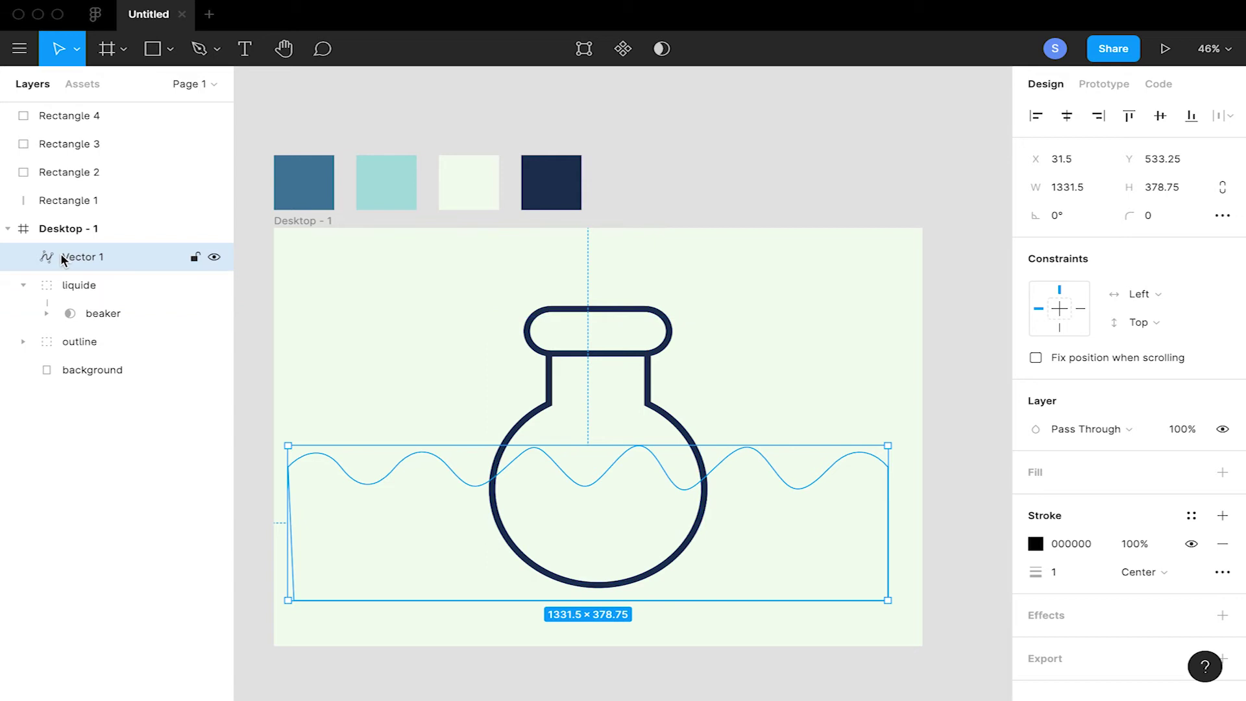
left_click(1035, 474)
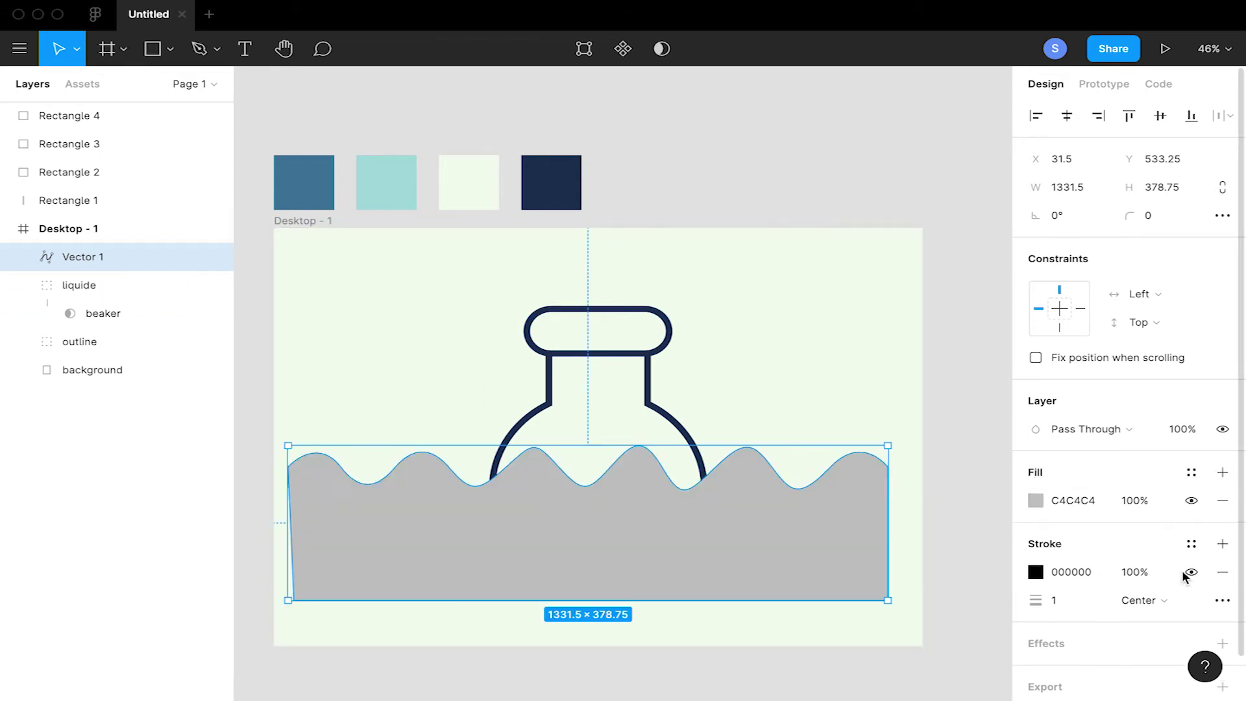
left_click(1222, 571)
Fill the wave shape with a linear gradient from teal A8DADC to blue 457B9D, sampled from the palette swatches
left_click(1035, 500)
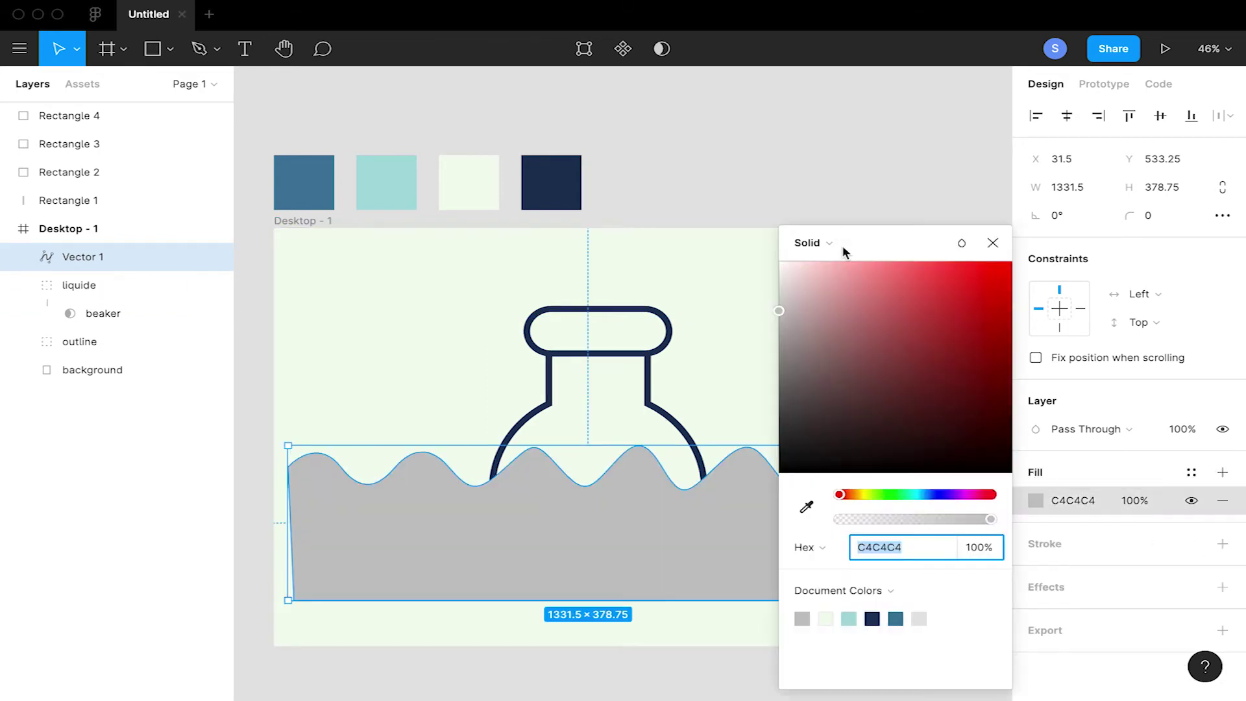
left_click(829, 245)
left_click(831, 264)
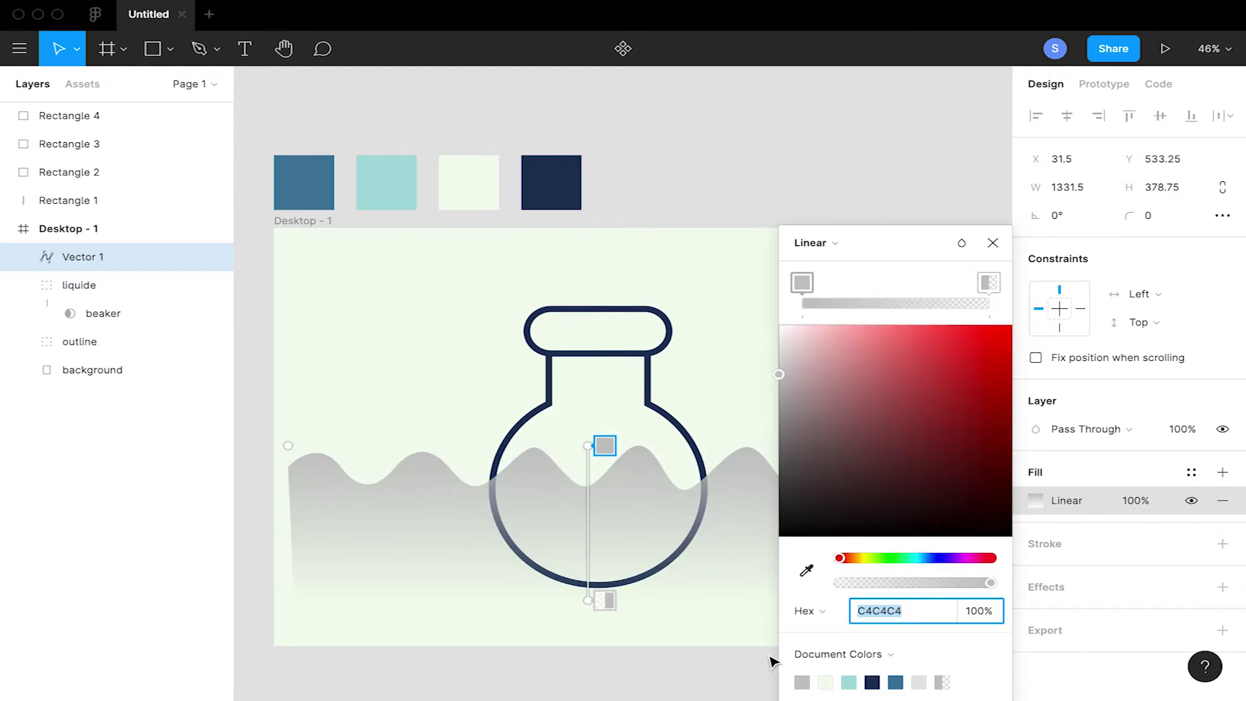
left_click(808, 571)
left_click(403, 190)
left_click(988, 282)
key("i")
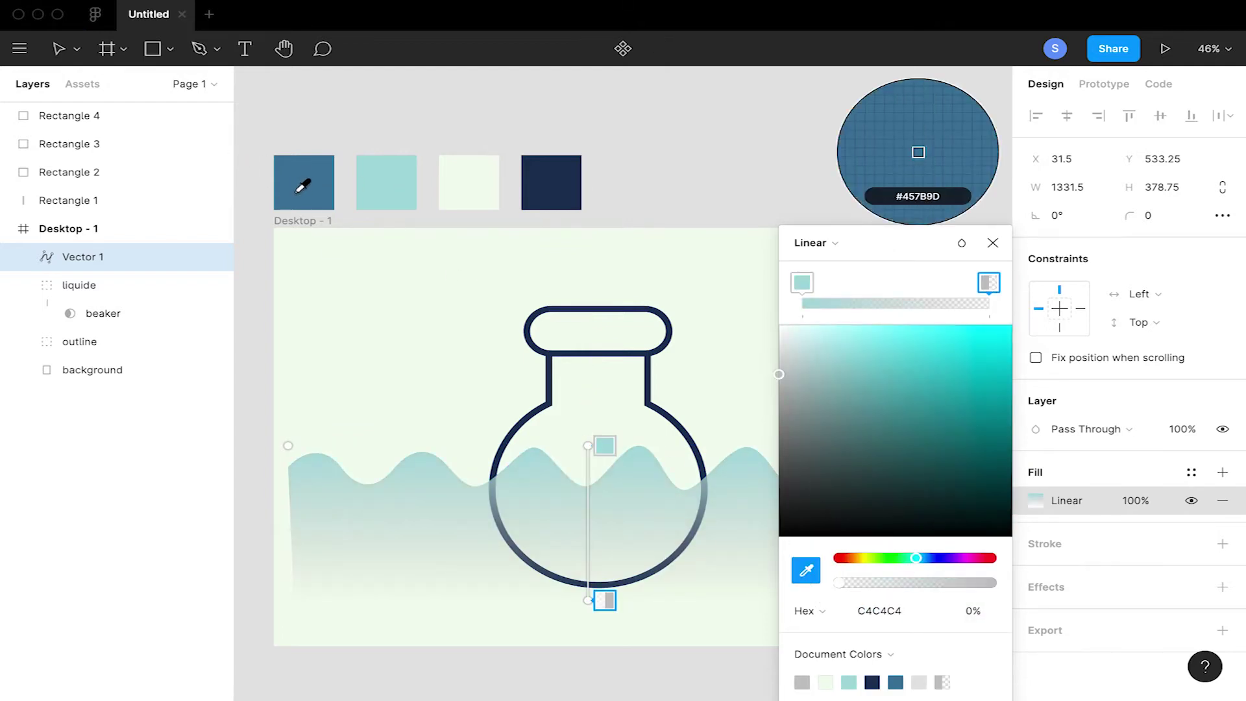
left_click(301, 184)
left_click(992, 242)
key("Escape")
Rename the Vector 1 wave layer as "liquide1"
left_click(83, 259)
double_click(83, 259)
type("liquide1")
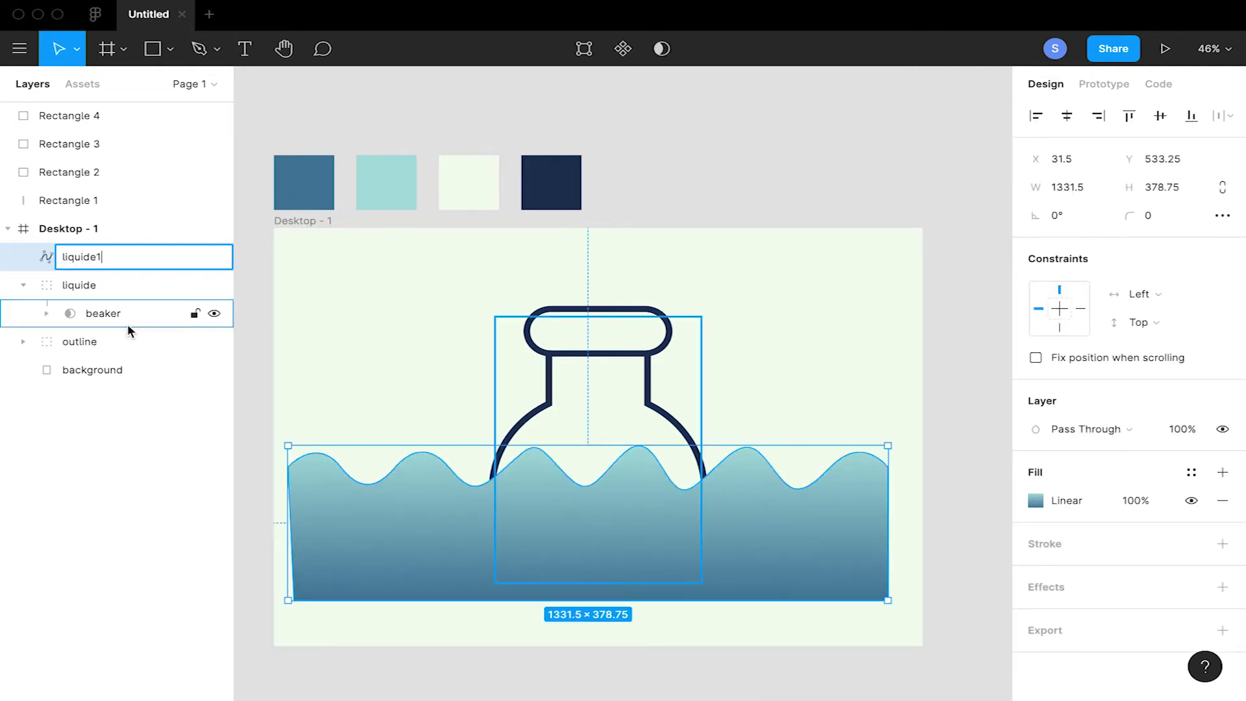
key("Return")
Move the beaker mask out of the liquide group, directly beneath the liquide1 layer
left_click_drag(98, 313, 101, 273)
left_click(103, 257)
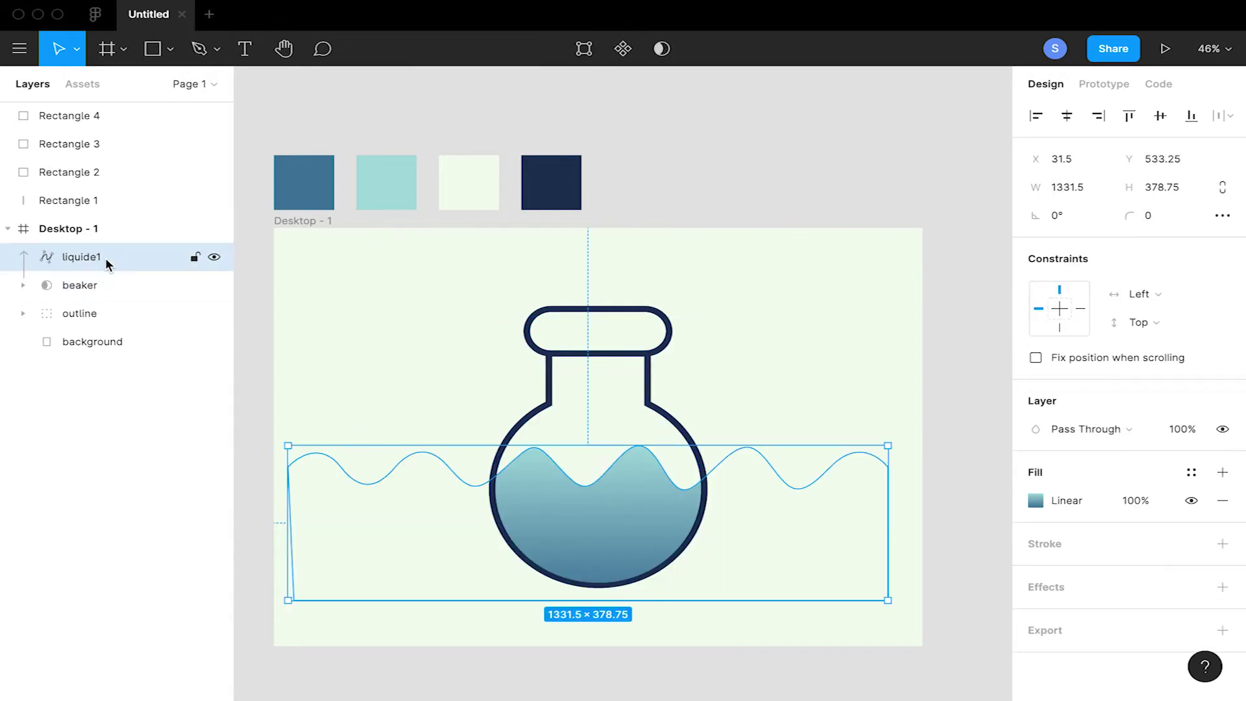
left_click(77, 457)
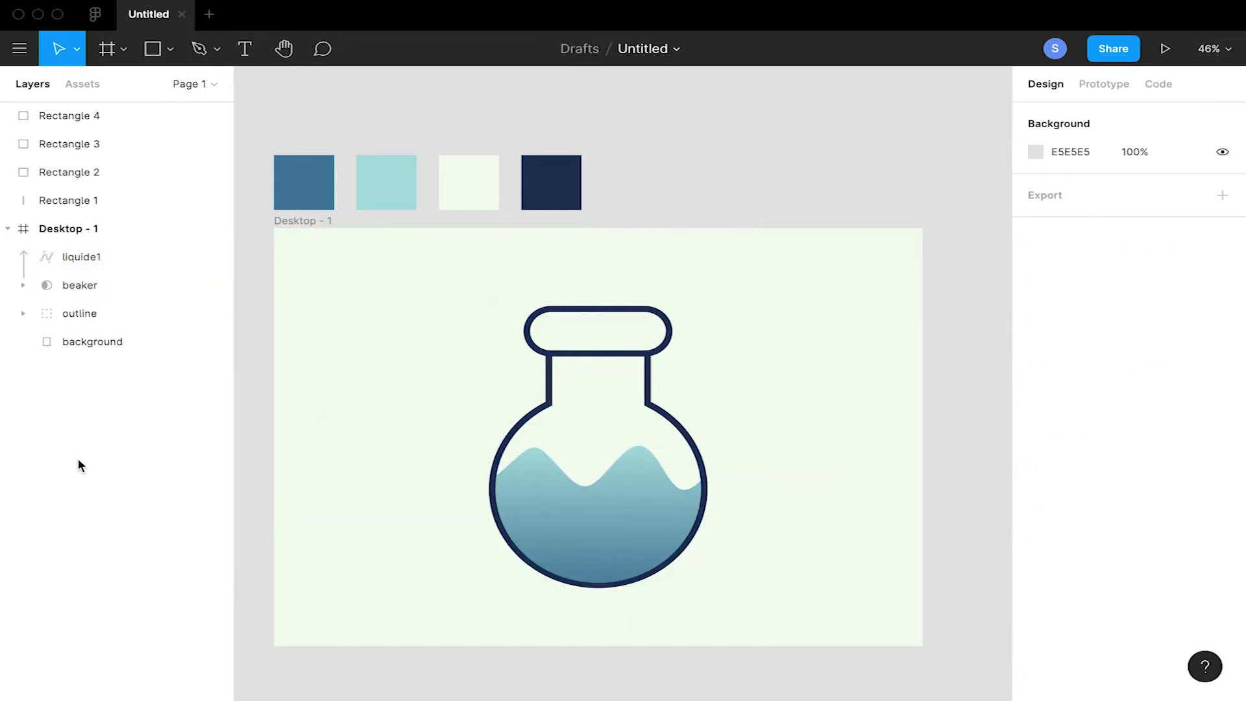
Delete the beaker mask group from the Desktop - 1 frame
left_click(22, 286)
left_click(17, 289)
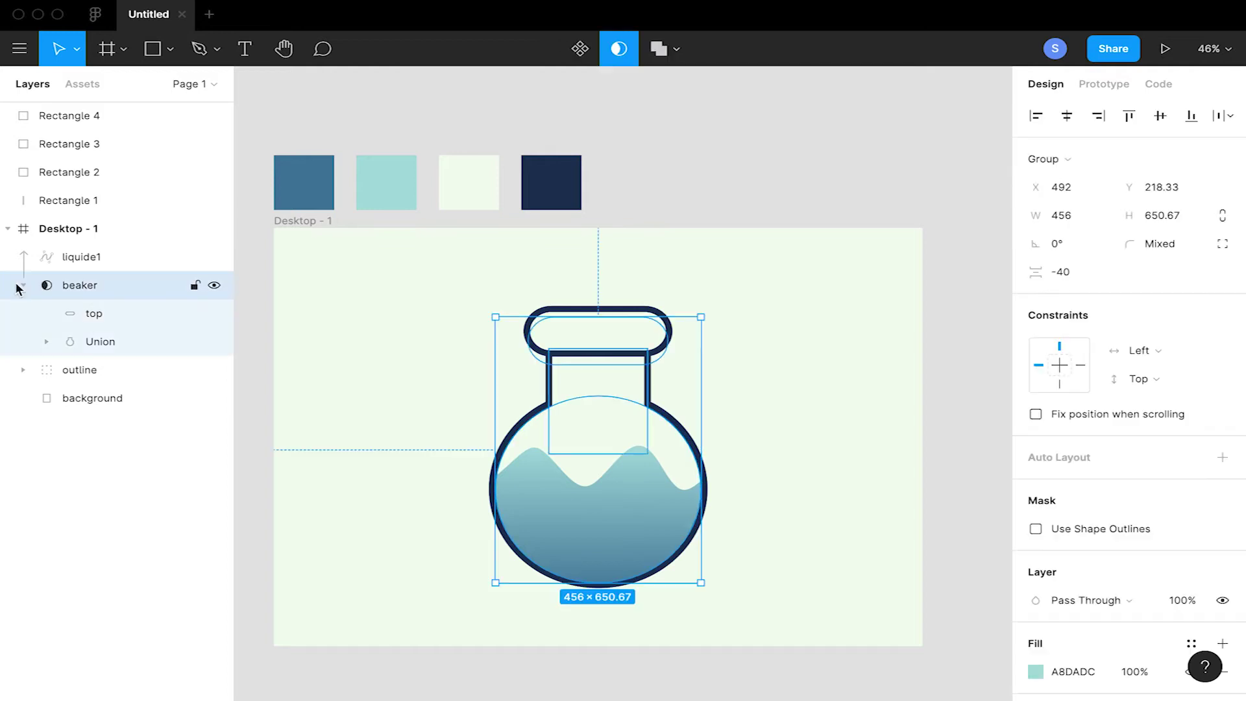
left_click(109, 498)
left_click(79, 287)
left_click(152, 595)
left_click(69, 289)
key("Delete")
left_click(87, 255)
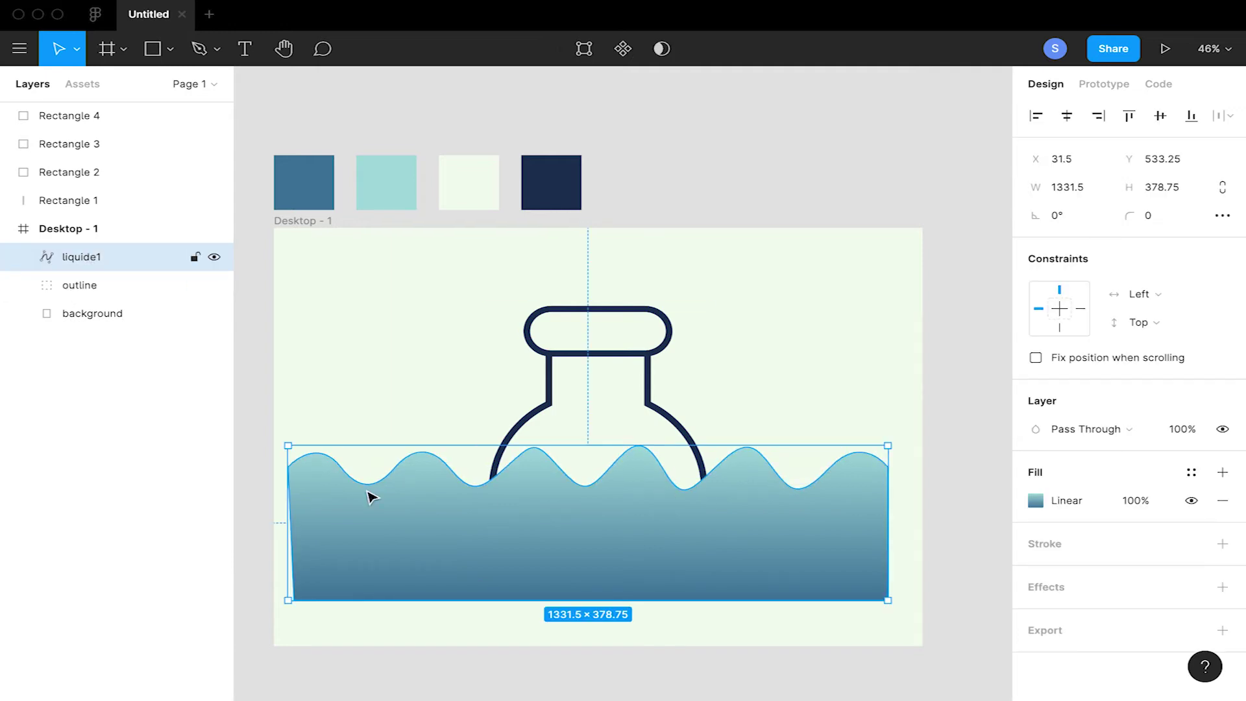
key("Escape")
Paste a copy of the outline group in place and rename the copy as "beaker"
left_click(76, 282)
key("ctrl+c")
key("ctrl+v")
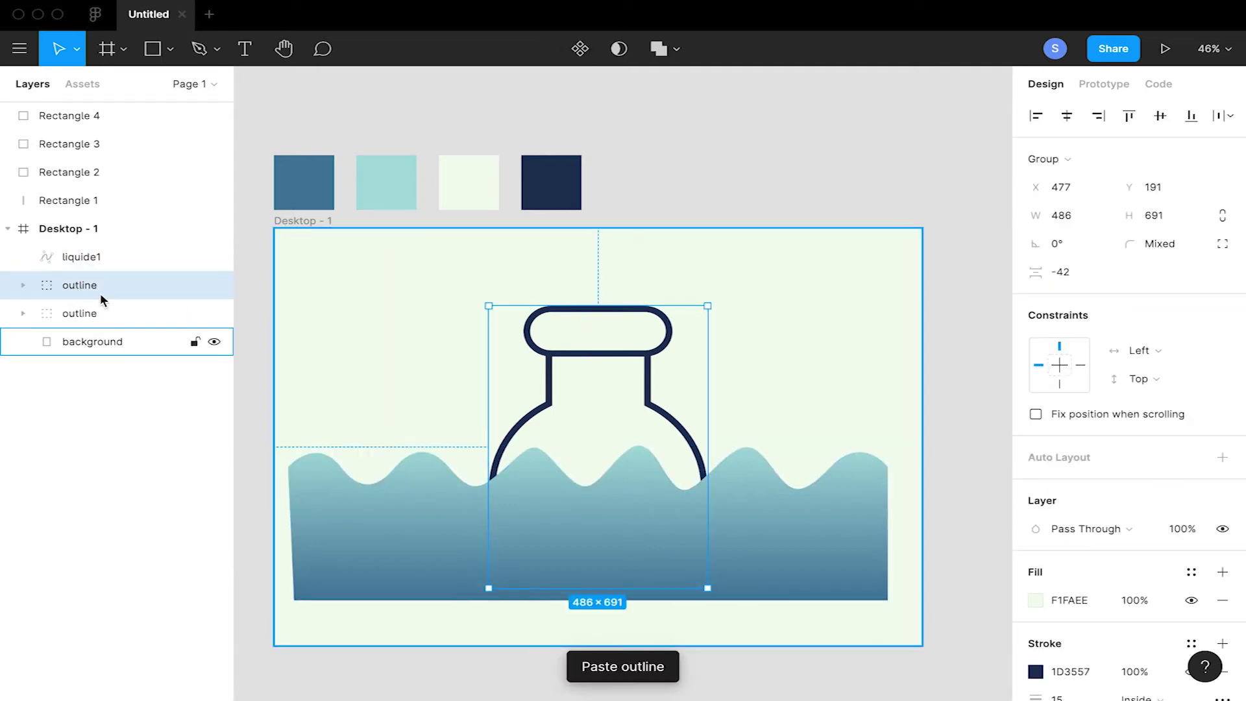
double_click(91, 286)
type("beaker")
key("Return")
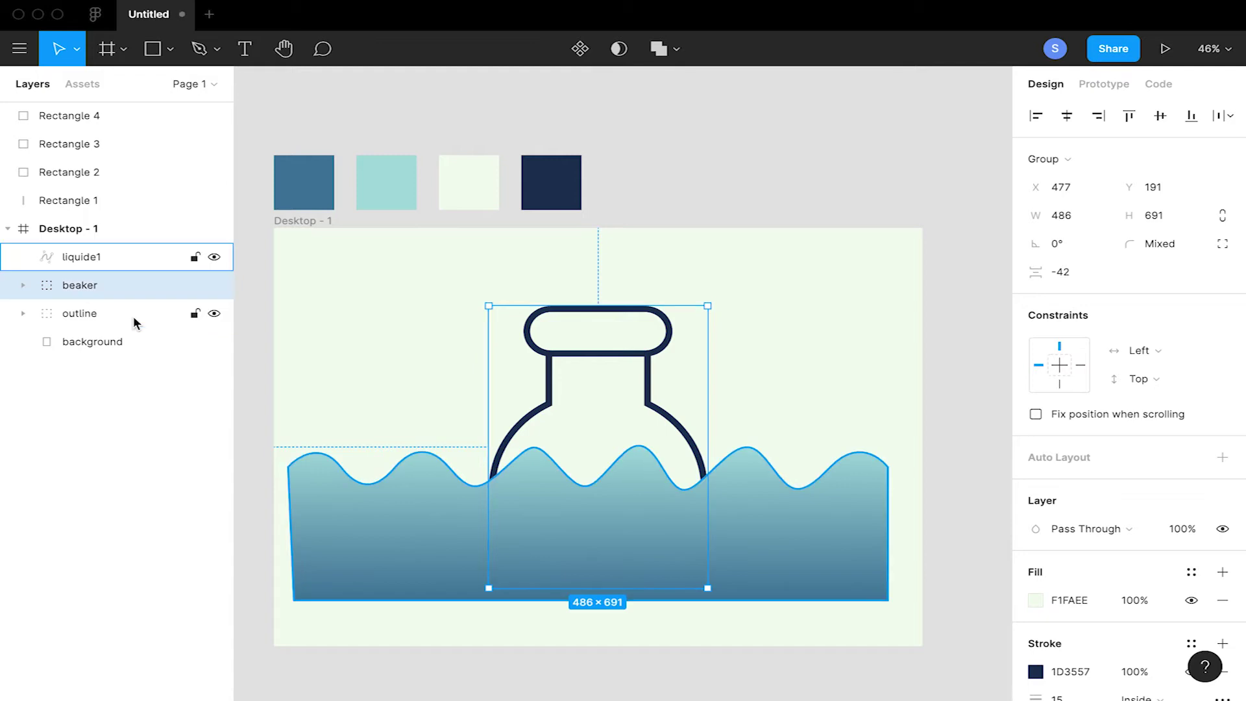
Paste a copy of the liquide1 layer in place and rename the copy as "liquide2"
key("Escape")
left_click(91, 261)
key("ctrl+c")
key("ctrl+v")
double_click(87, 258)
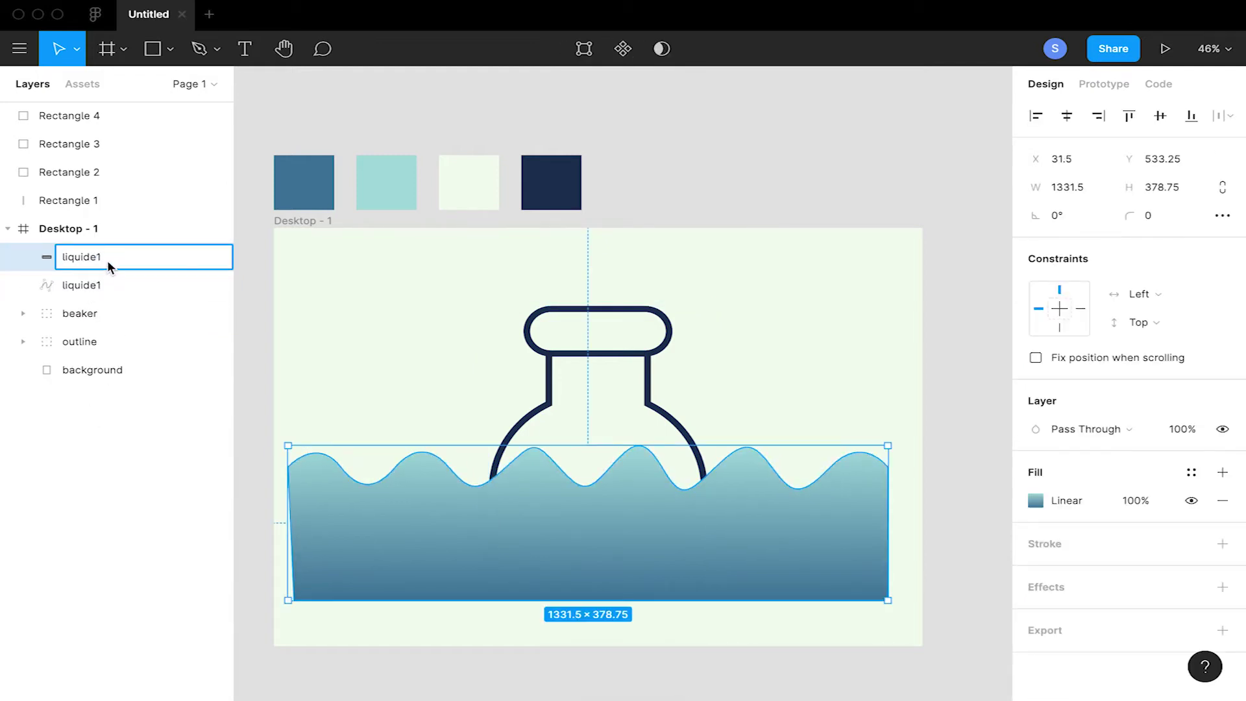
key("BackSpace")
type("2")
key("Return")
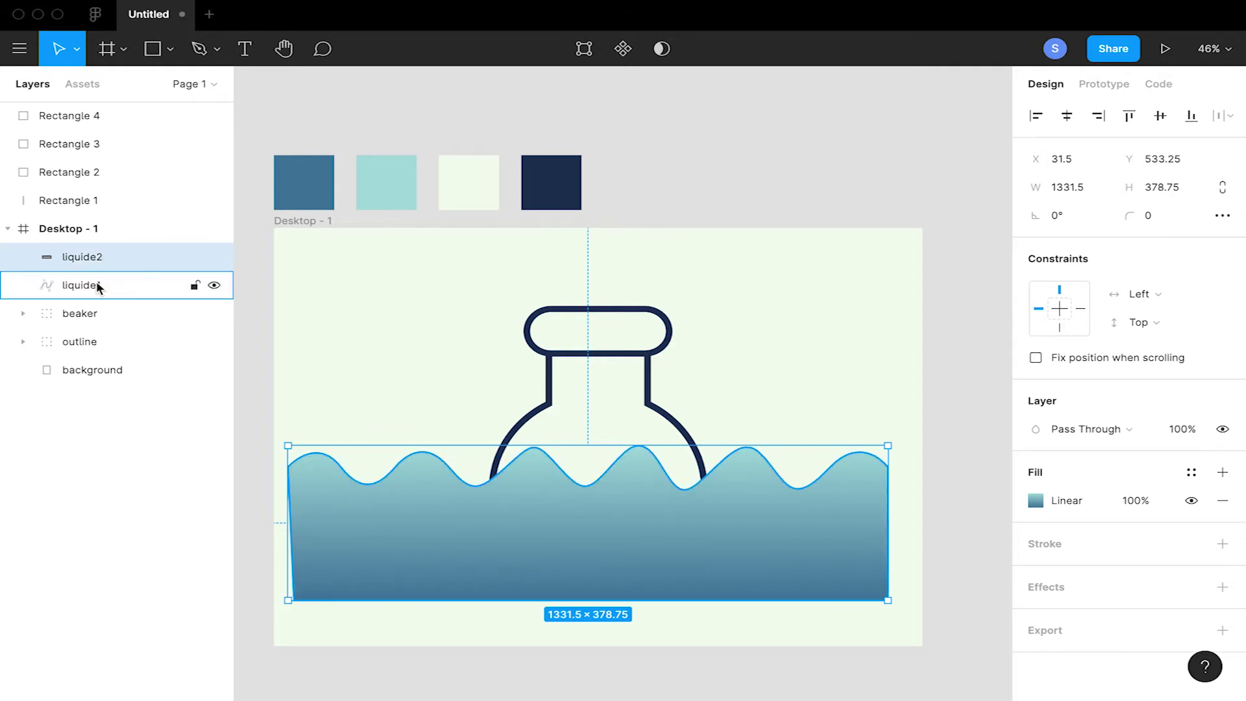
Hide the liquide1 layer
left_click(83, 314)
left_click(86, 290)
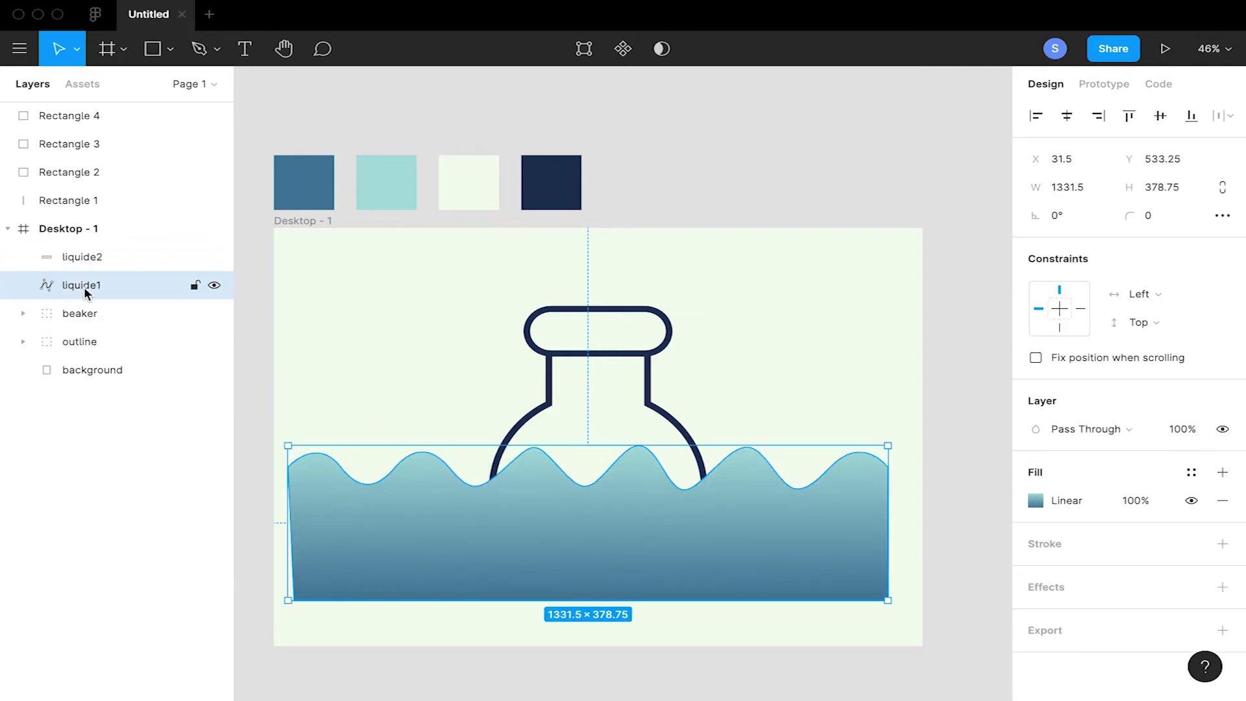
left_click(96, 321)
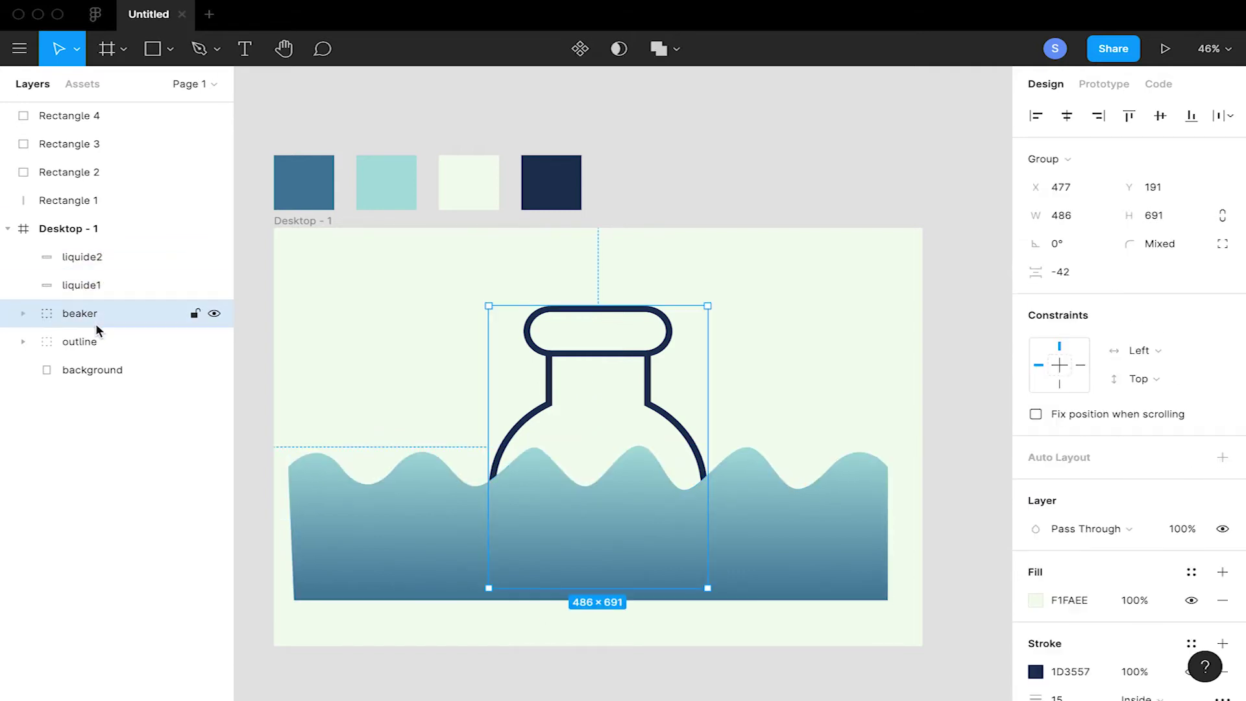
left_click(79, 285)
left_click(67, 257)
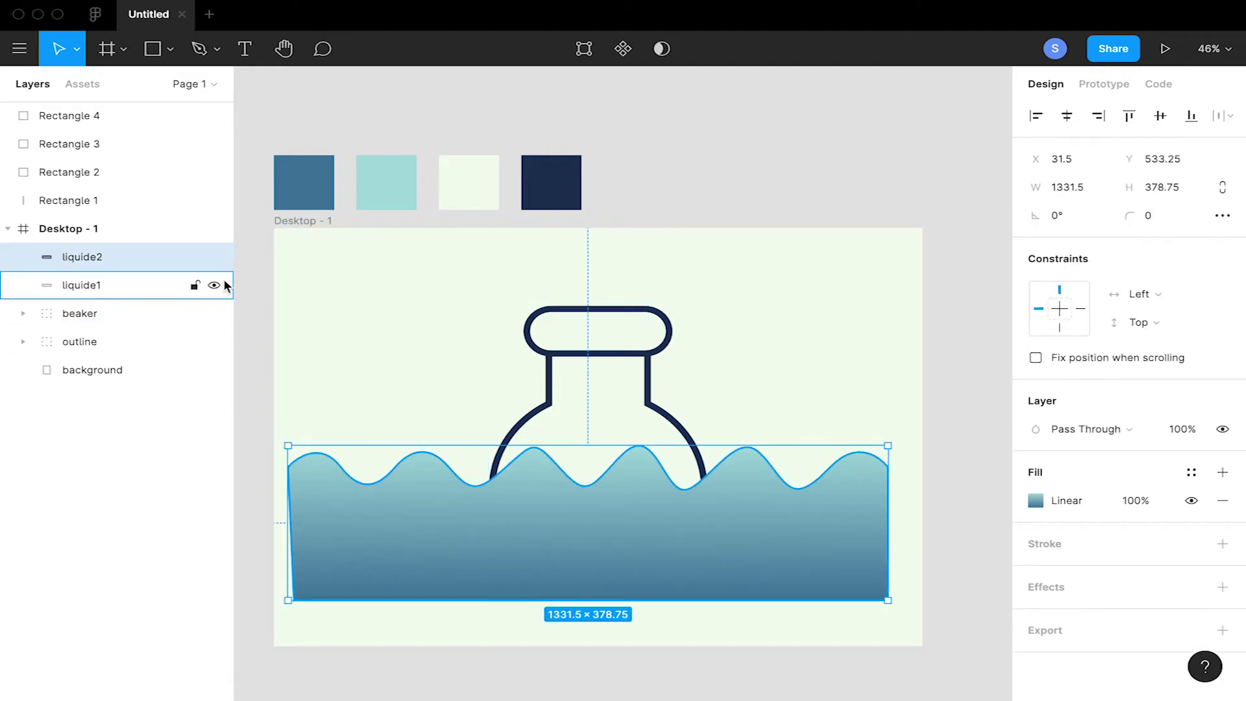
left_click(214, 285)
Reverse liquide2's linear gradient to run from blue 457B9D to teal A8DADC, and show liquide1 again
left_click(123, 263)
left_click(1038, 501)
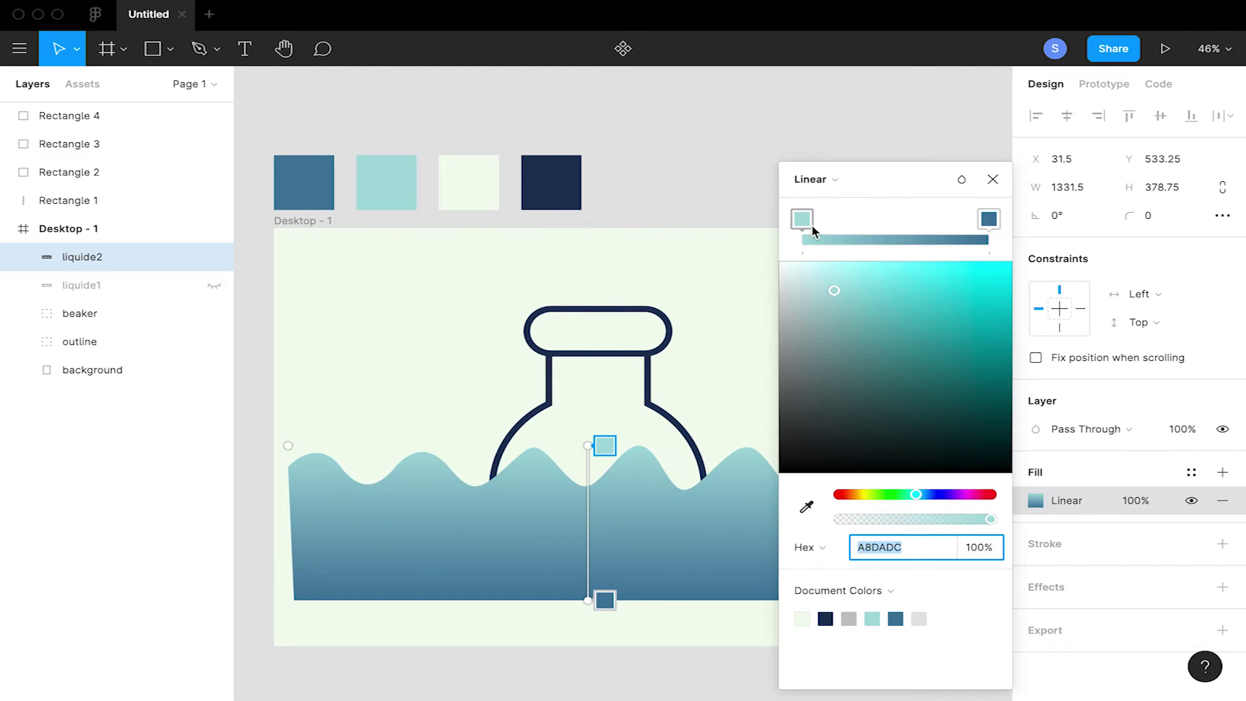
mouse_move(801, 221)
left_mouse_down()
mouse_move(927, 220)
mouse_move(783, 208)
left_mouse_up()
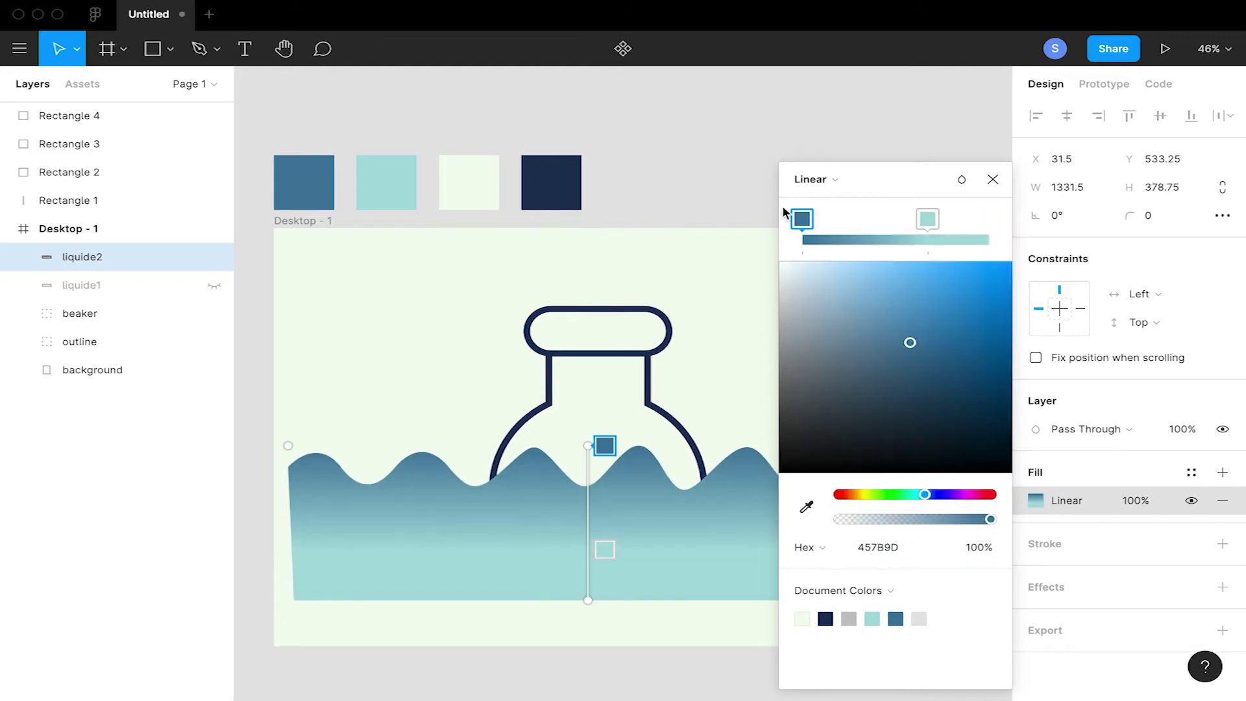
left_click_drag(930, 219, 987, 220)
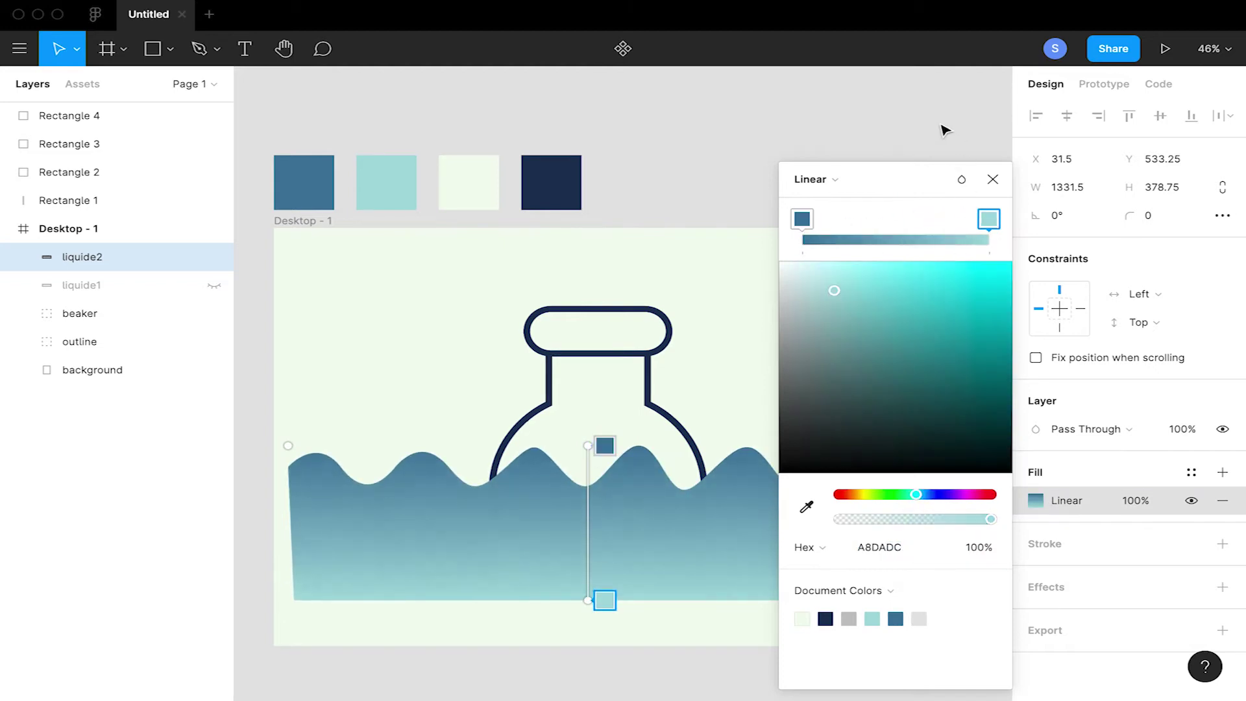
left_click(992, 183)
left_click(215, 286)
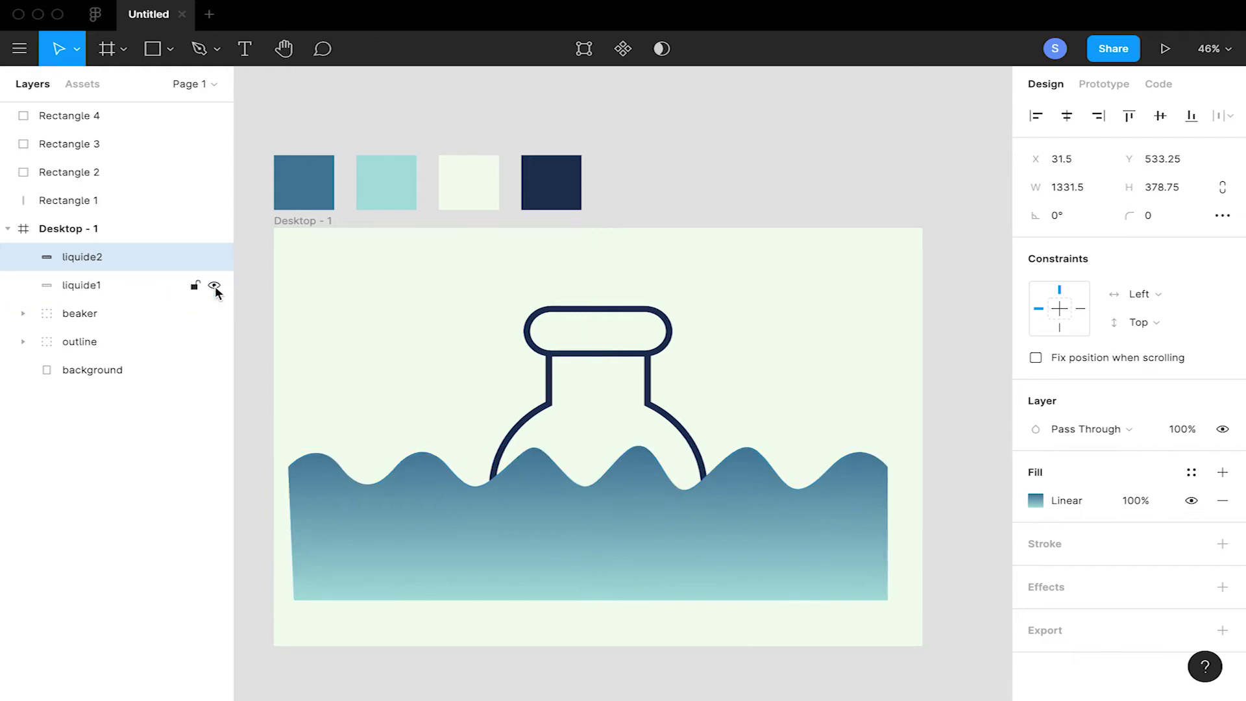
Try masking liquide1 and liquide2 with the beaker group
left_click(87, 314)
left_click(93, 258, "shift")
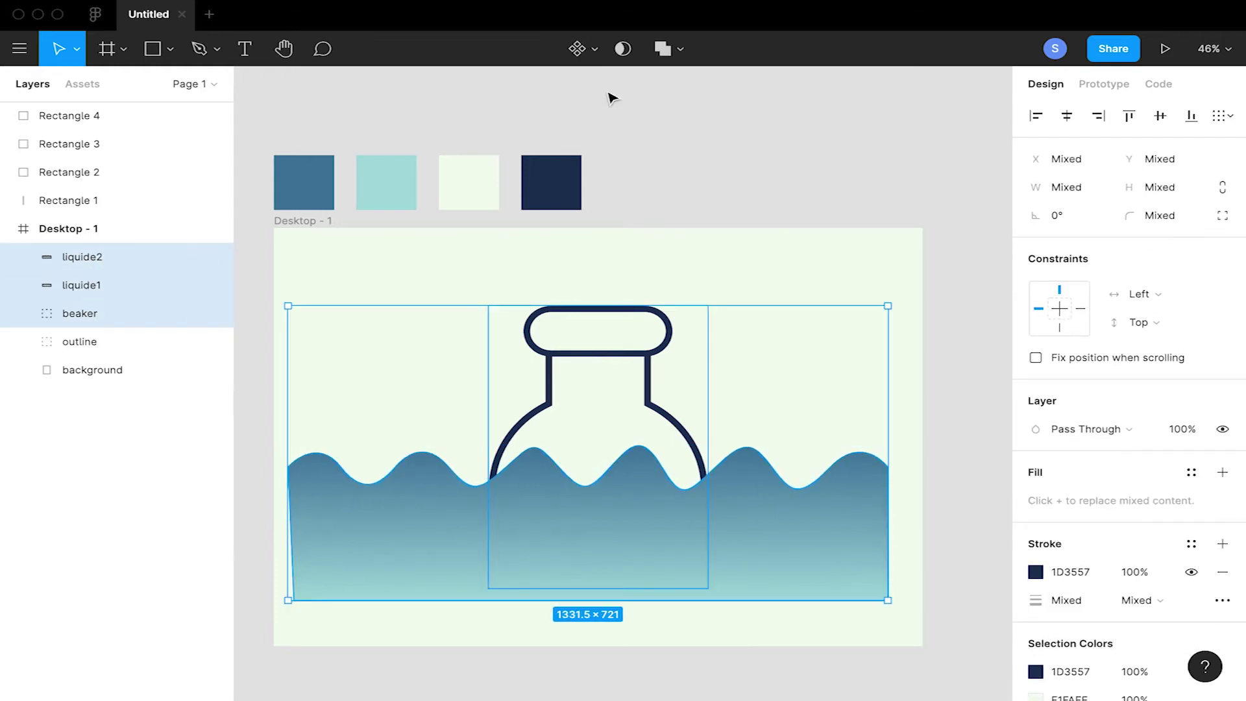
left_click(624, 50)
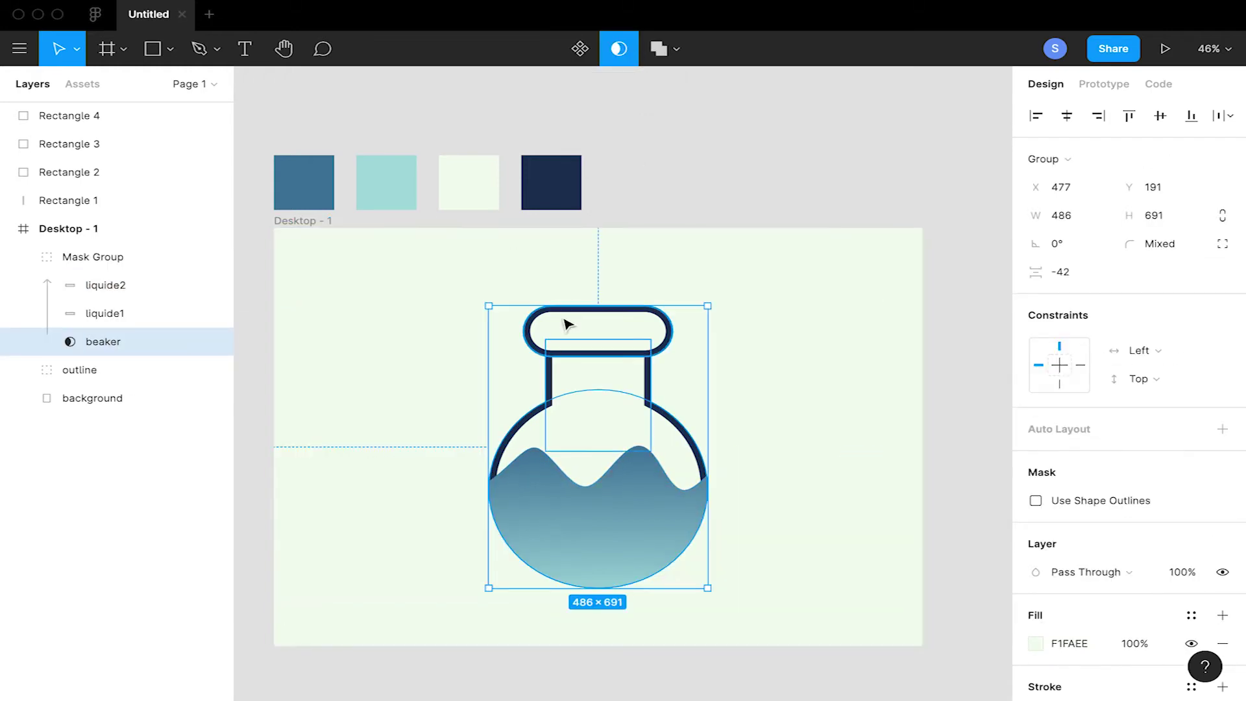
key("ctrl+z")
Hide the liquide1 and liquide2 layers, keeping the beaker group selected
left_click(88, 315)
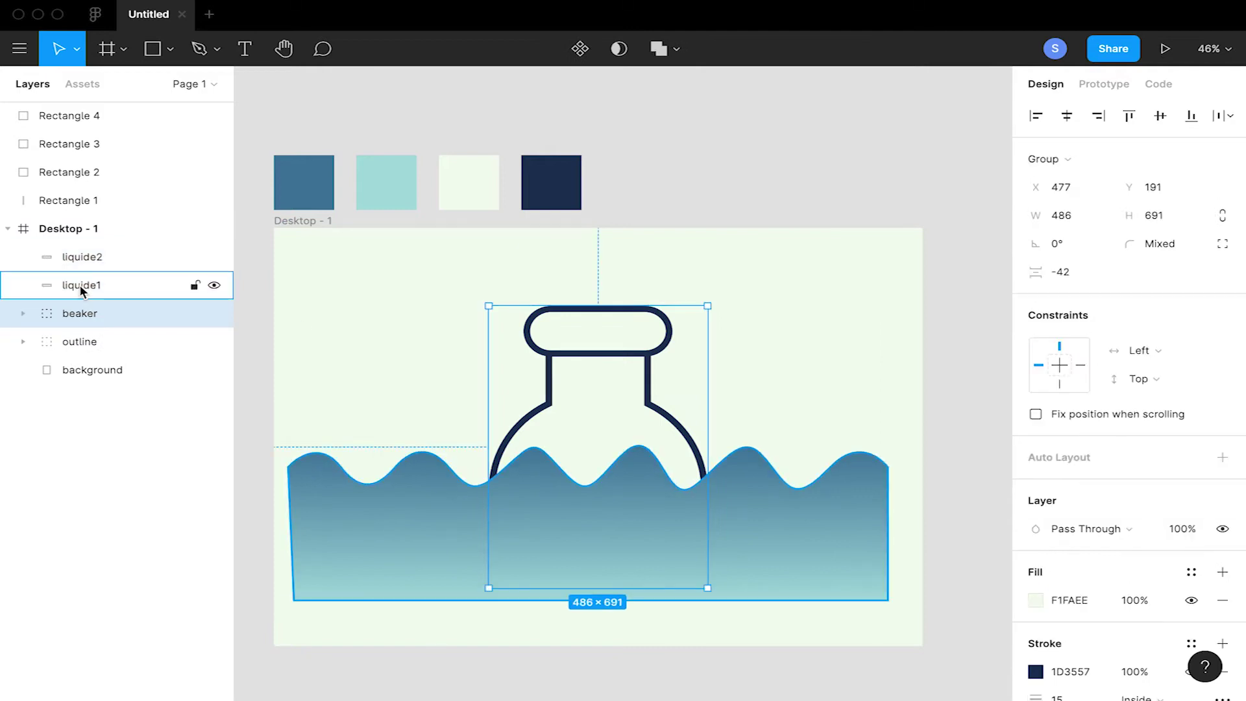
left_click(213, 286)
left_click(215, 257)
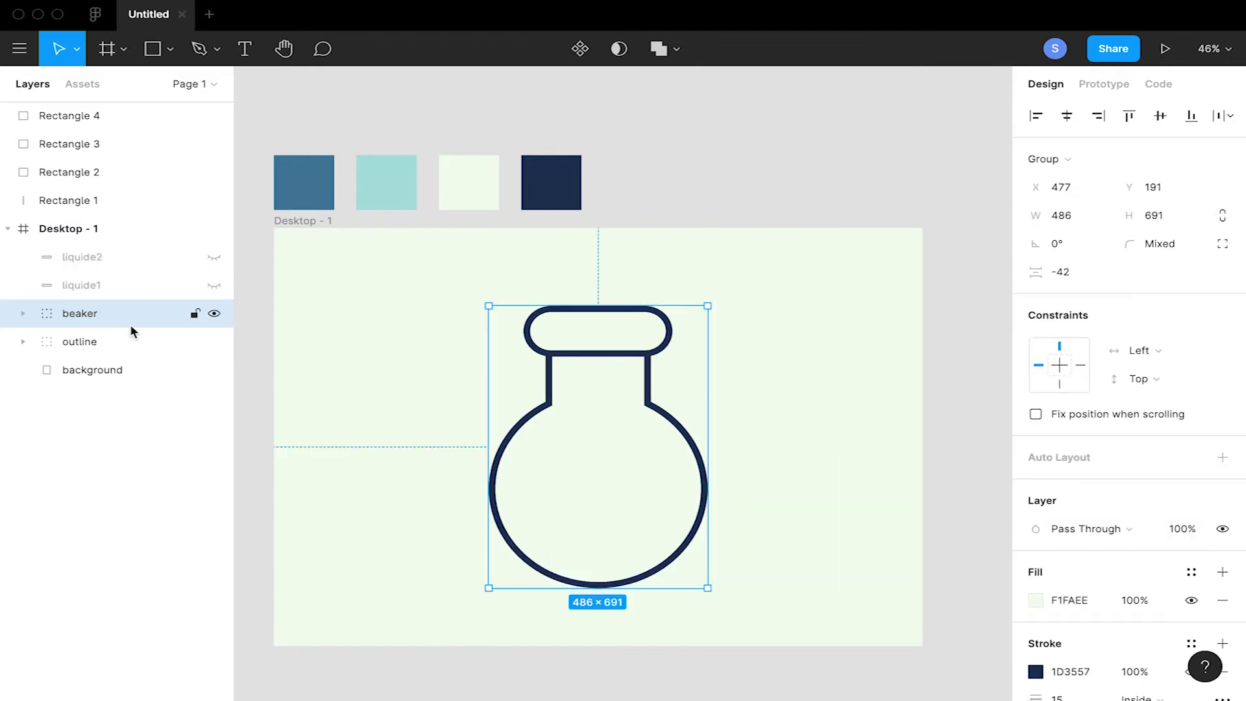
Scale the beaker group down to about 448 × 637 and position it inside the flask outline at X 496, Y 226
left_click_drag(703, 305, 697, 322)
left_click_drag(583, 476, 587, 481)
key("Up")
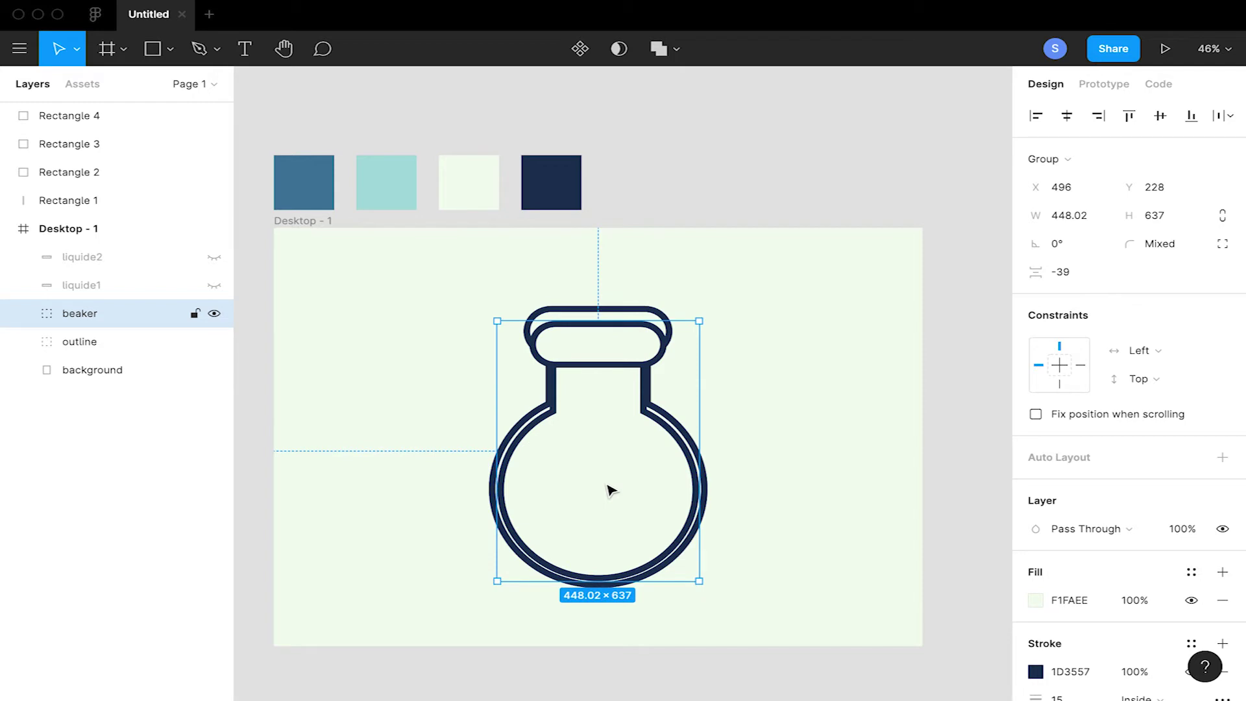
key("Up")
left_click(609, 490)
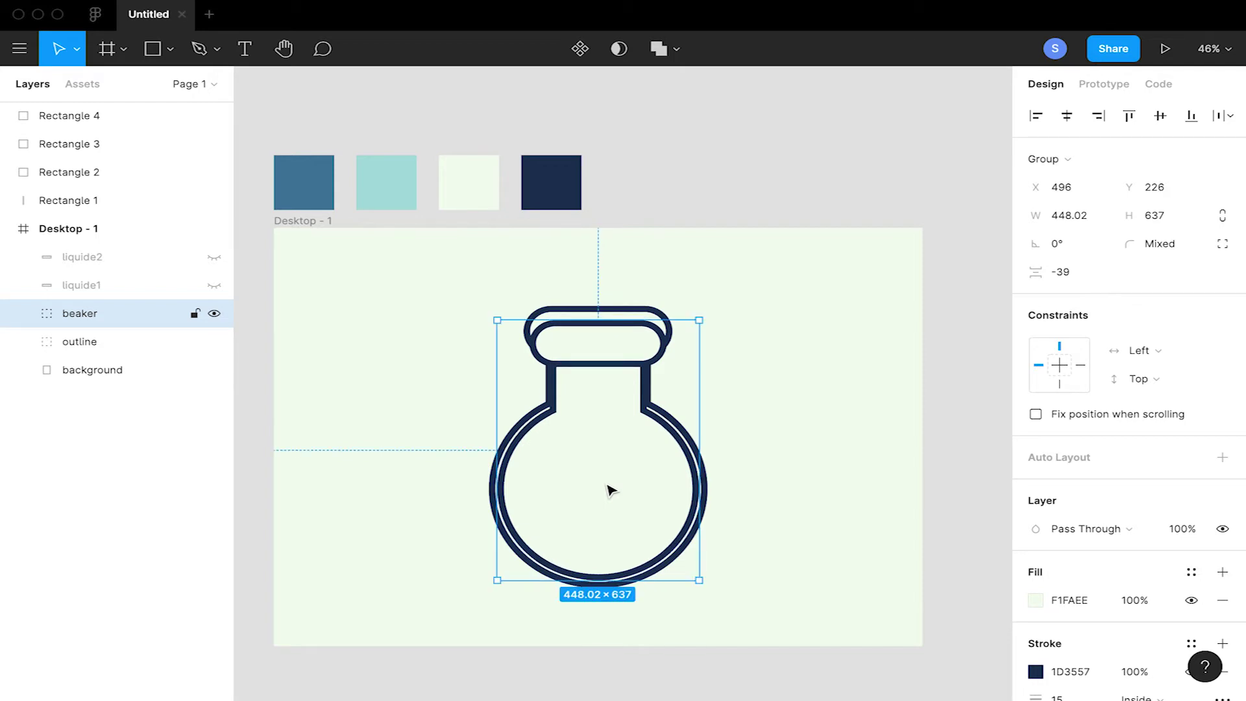
Show both liquide layers again, mask them with the beaker group, and nudge the mask up to Y 225
left_click(214, 284)
left_click(214, 257)
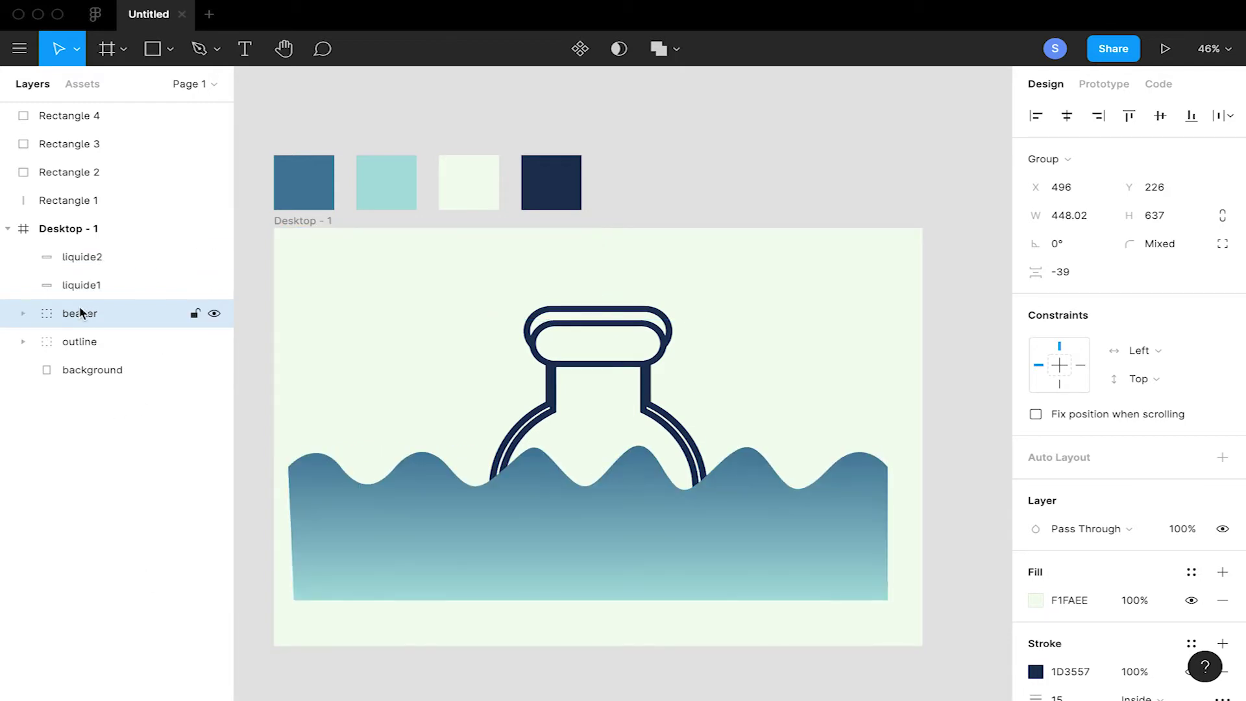
left_click(99, 279, "shift")
left_click(99, 257, "shift")
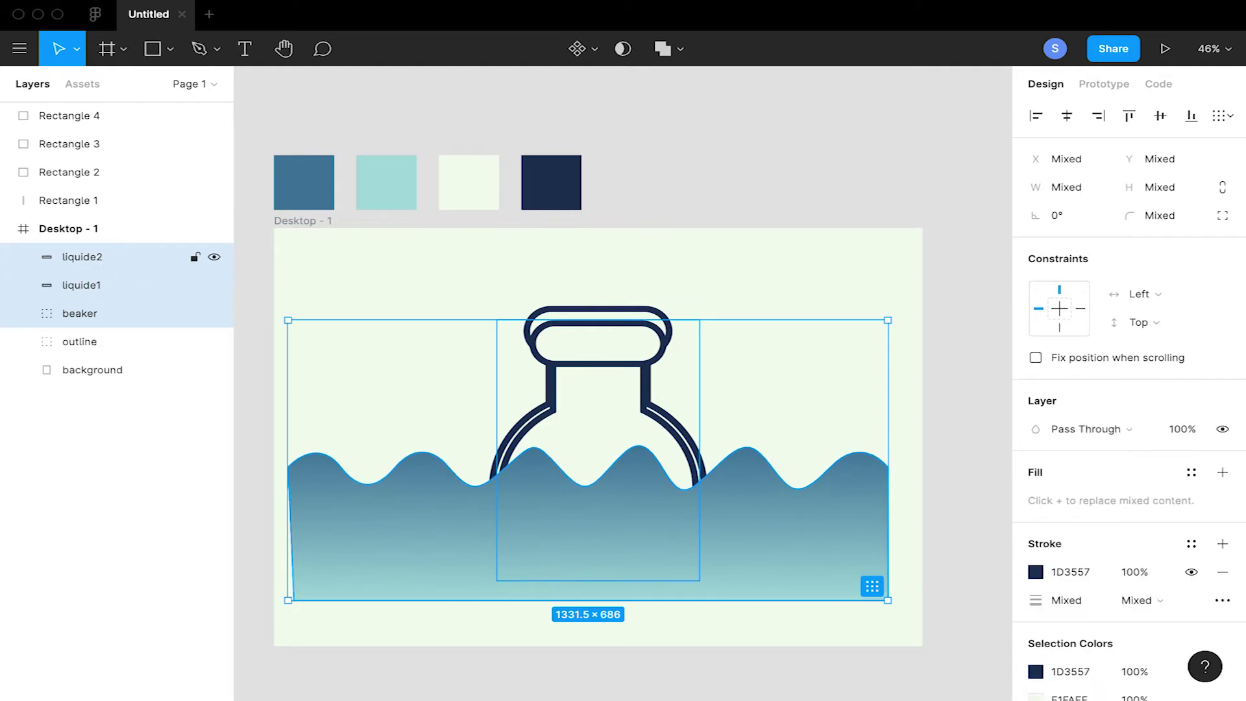
left_click(621, 49)
left_click(800, 188)
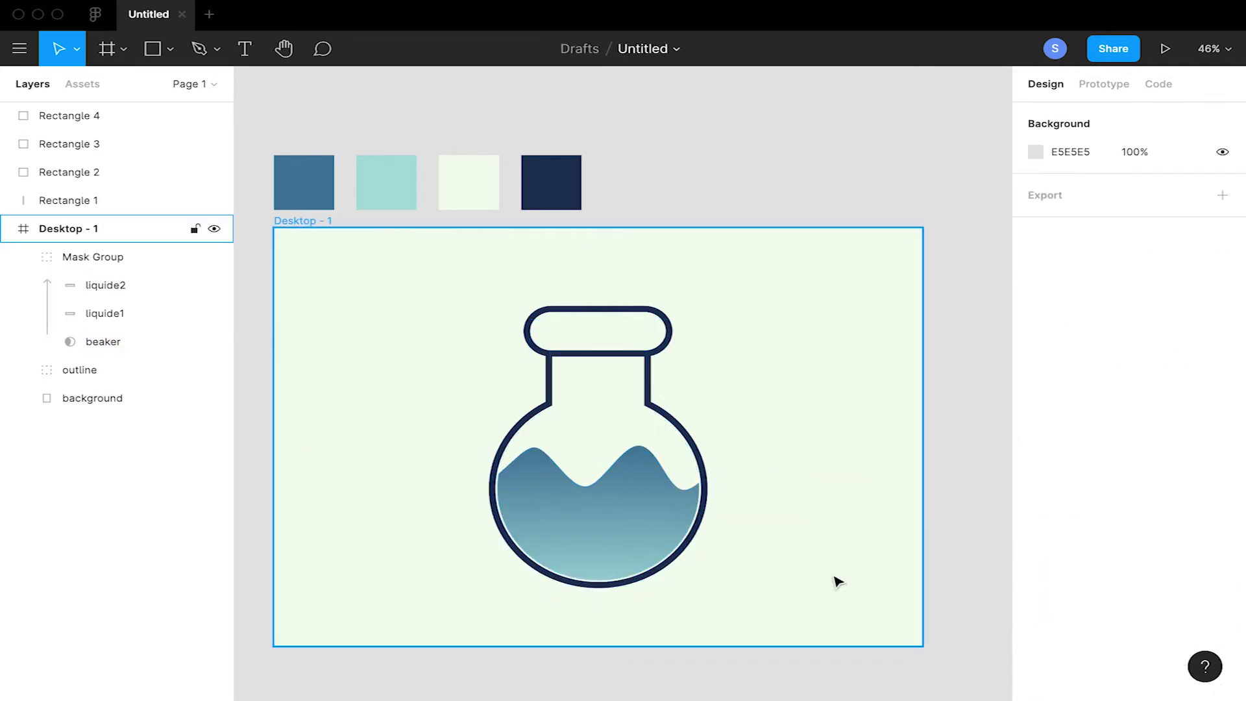
left_click(120, 341)
key("Up")
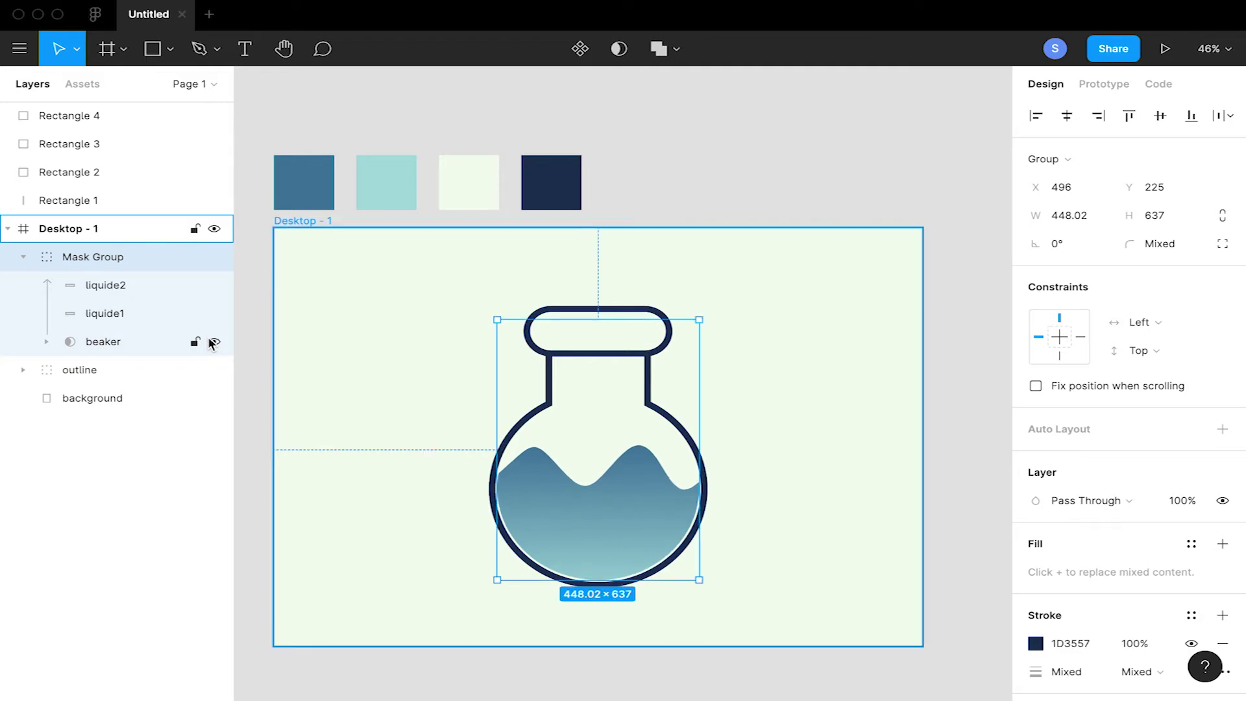
Rename the mask group as "liquide" and lock it
double_click(108, 263)
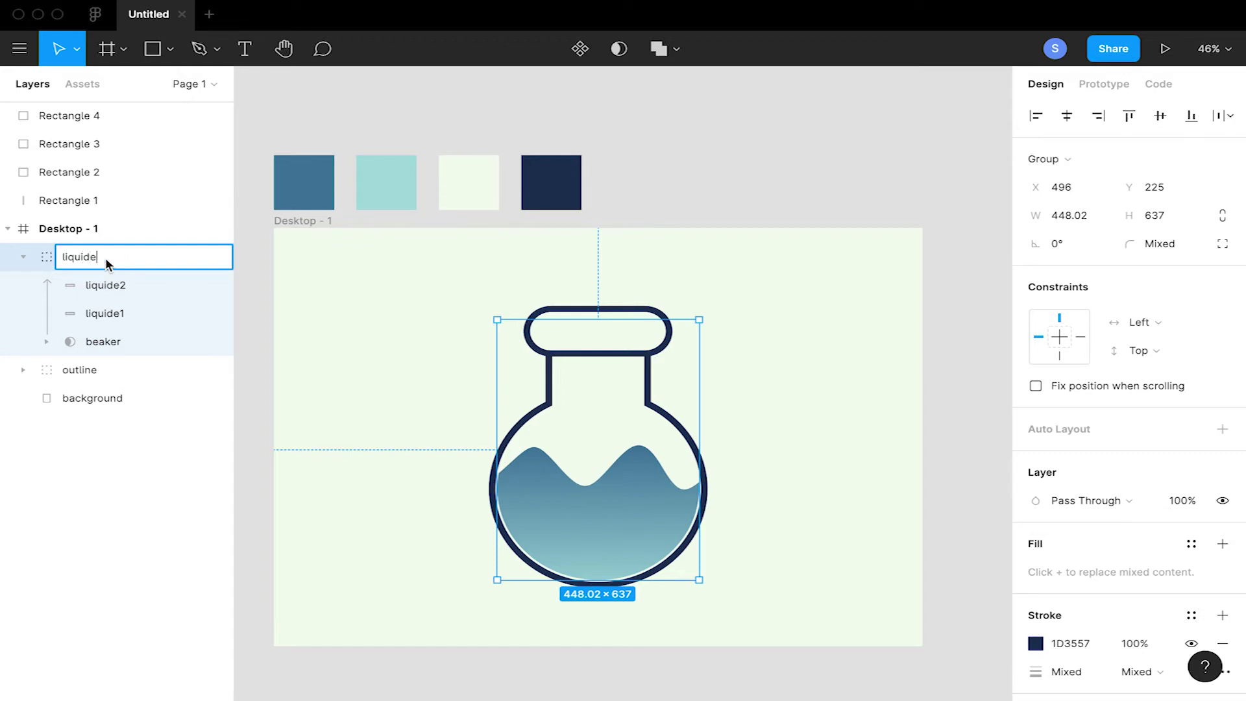
left_click(133, 475)
left_click(196, 258)
Draw a rectangle about 170 × 44 inside the liquid and fill it with the pale background color F1FAEE
scroll(356, 377, "up", 3)
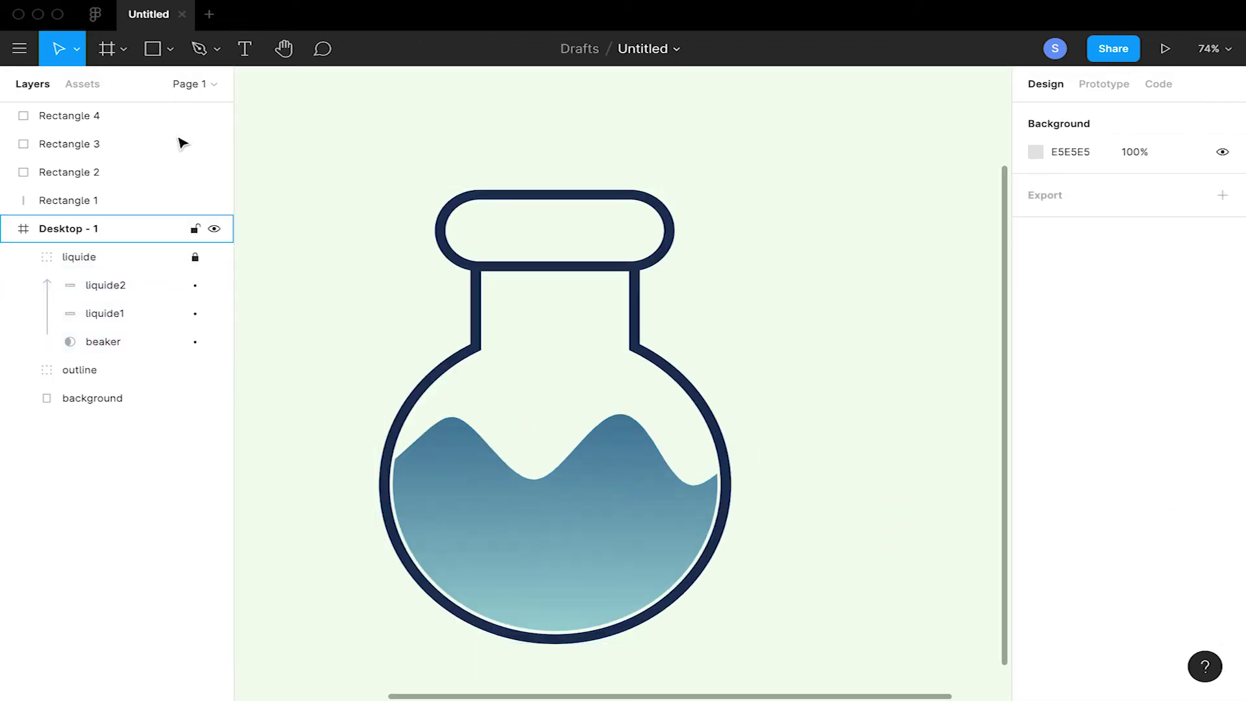
key("r")
left_click_drag(431, 512, 554, 540)
key("i")
left_click(566, 367)
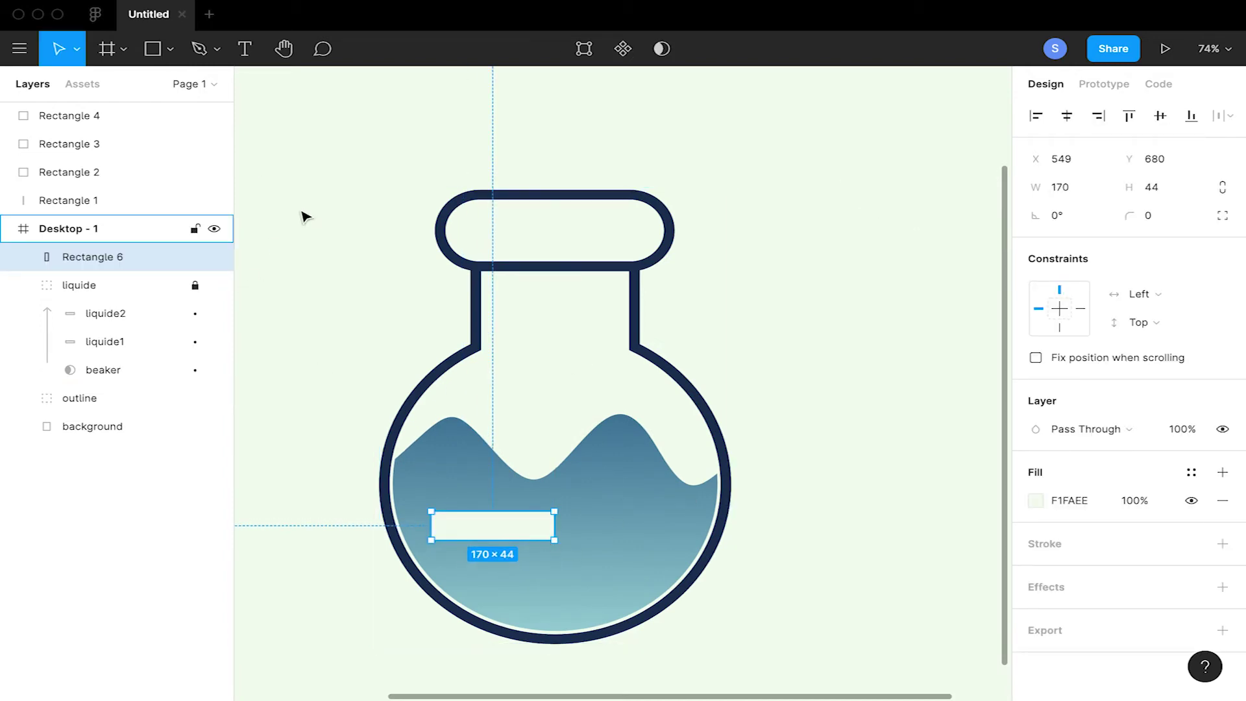
Round the pale rectangle's corners to a radius of 22
left_click(268, 180)
double_click(488, 530)
key("Escape")
scroll(609, 517, "up", 8)
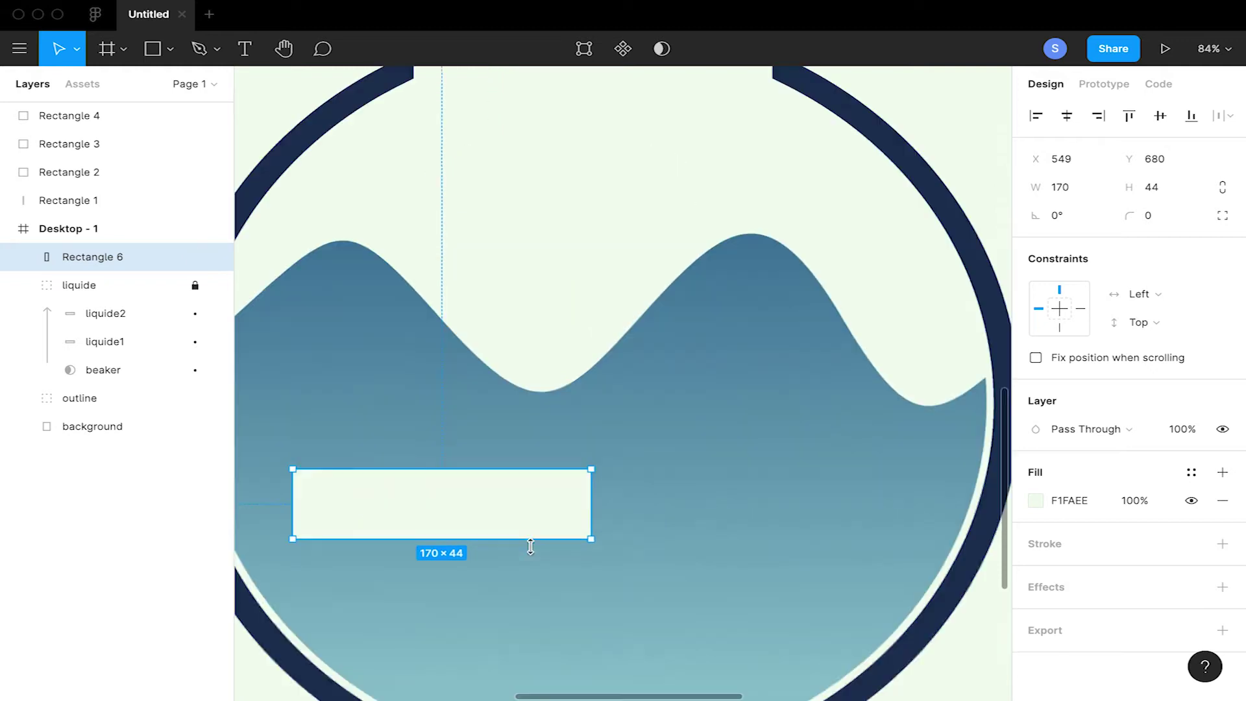
left_click_drag(636, 407, 481, 512)
Rotate the pale pill shape to about -45° and move it near the flask's lower-left wall
scroll(489, 512, "down", 5)
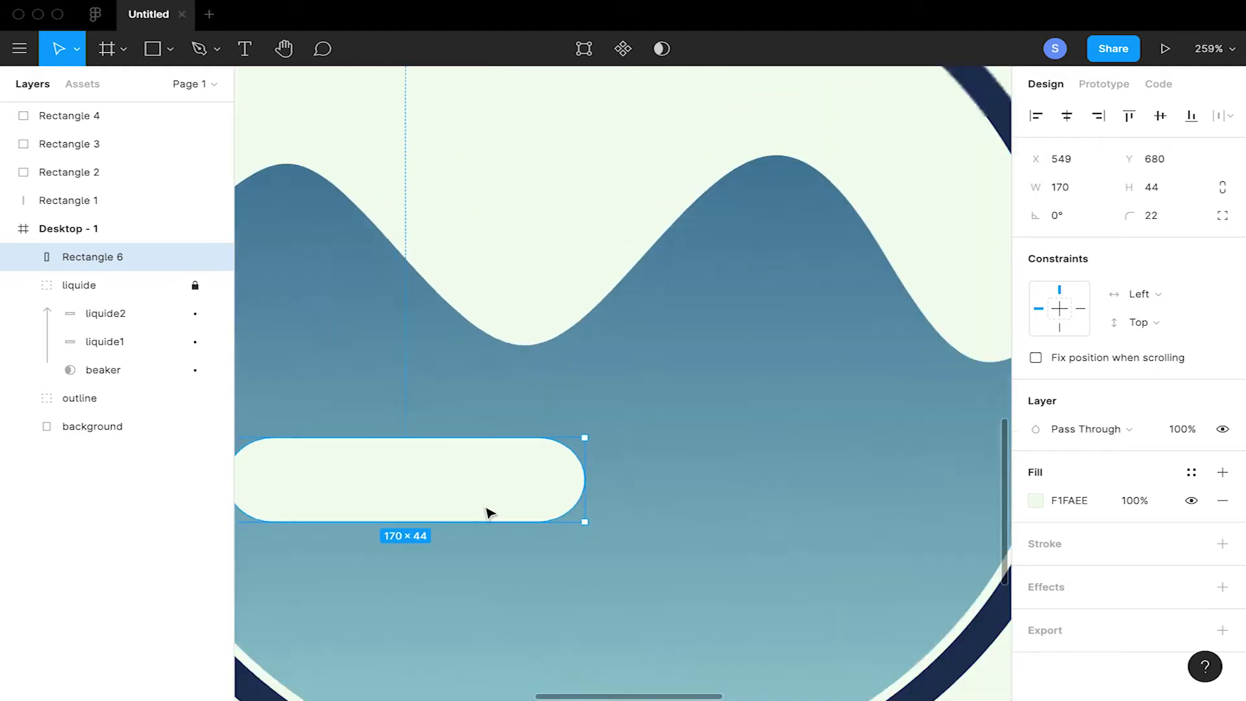
left_click_drag(630, 444, 637, 542)
left_click_drag(523, 523, 465, 548)
key("r")
scroll(461, 528, "up", 5)
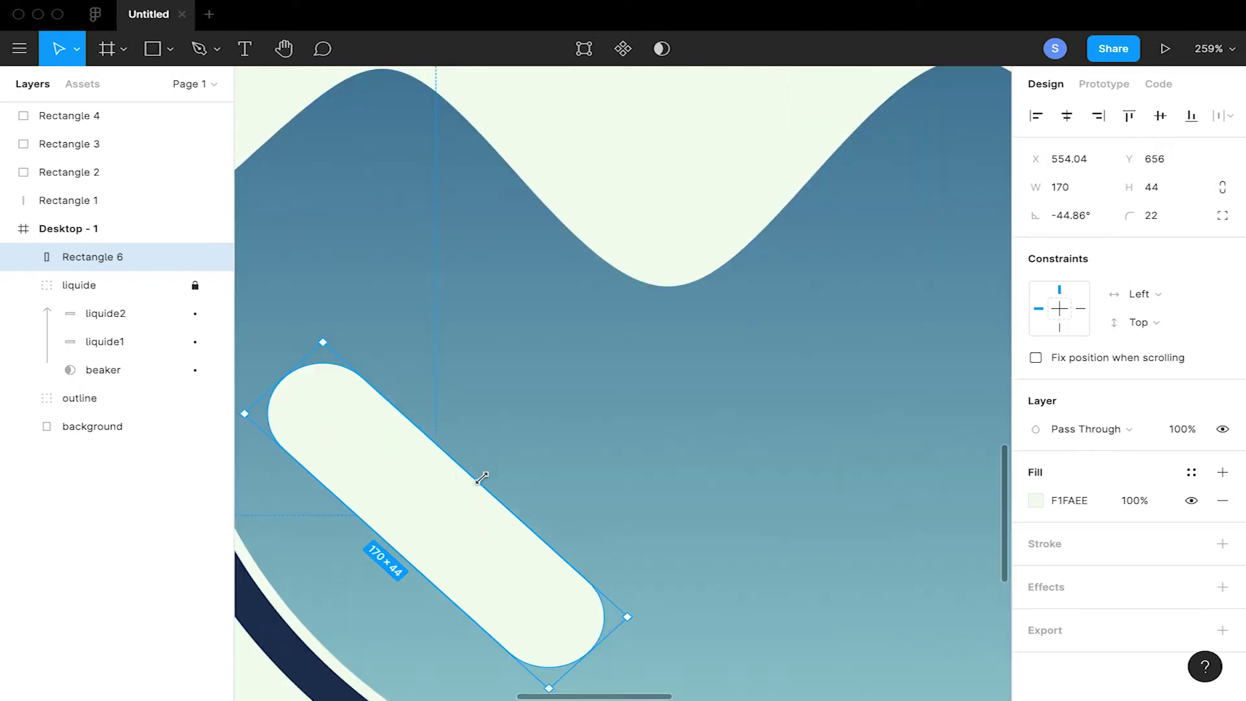
Edit the pill's vector path and add a midpoint to each of its two long sides
double_click(415, 495)
left_click_drag(476, 479, 432, 506)
left_click_drag(386, 546, 345, 593)
Bend the path at both midpoints so the pill's long sides curve along the flask wall
left_click(151, 48)
left_click_drag(434, 505, 555, 617)
left_click_drag(343, 587, 519, 684)
left_click_drag(538, 642, 567, 529)
left_click_drag(591, 607, 612, 598)
key("super+z")
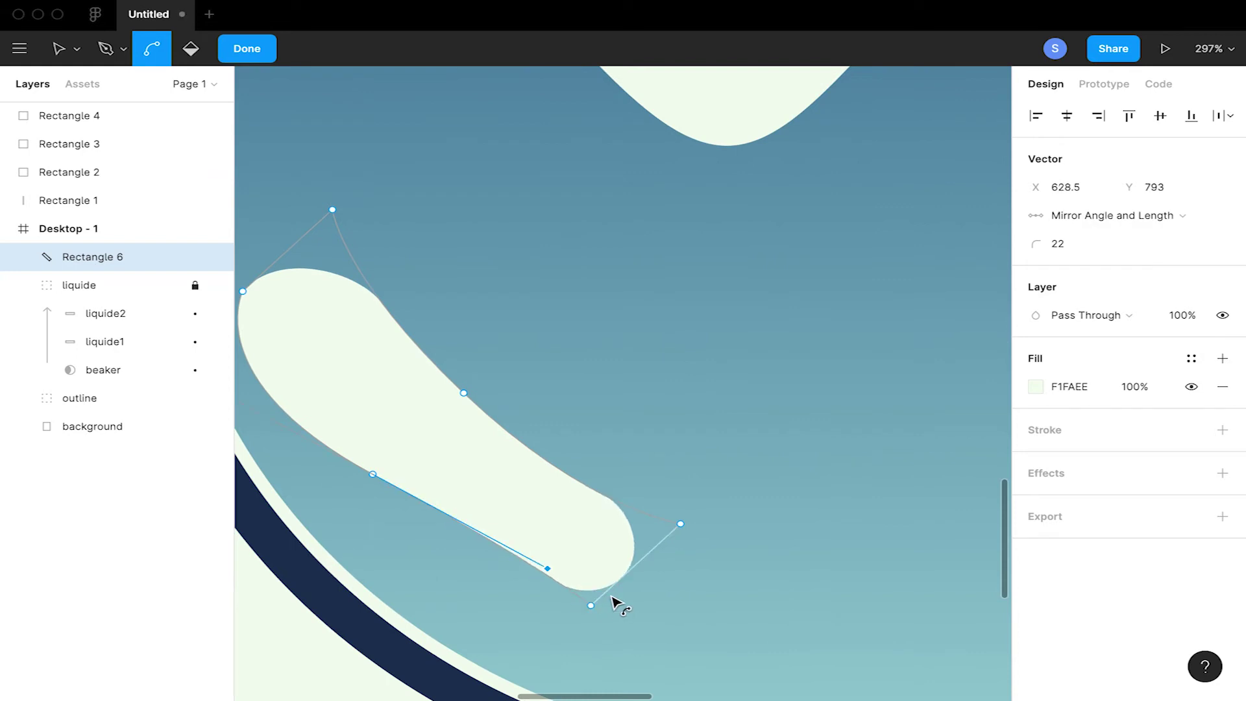
left_click(107, 50)
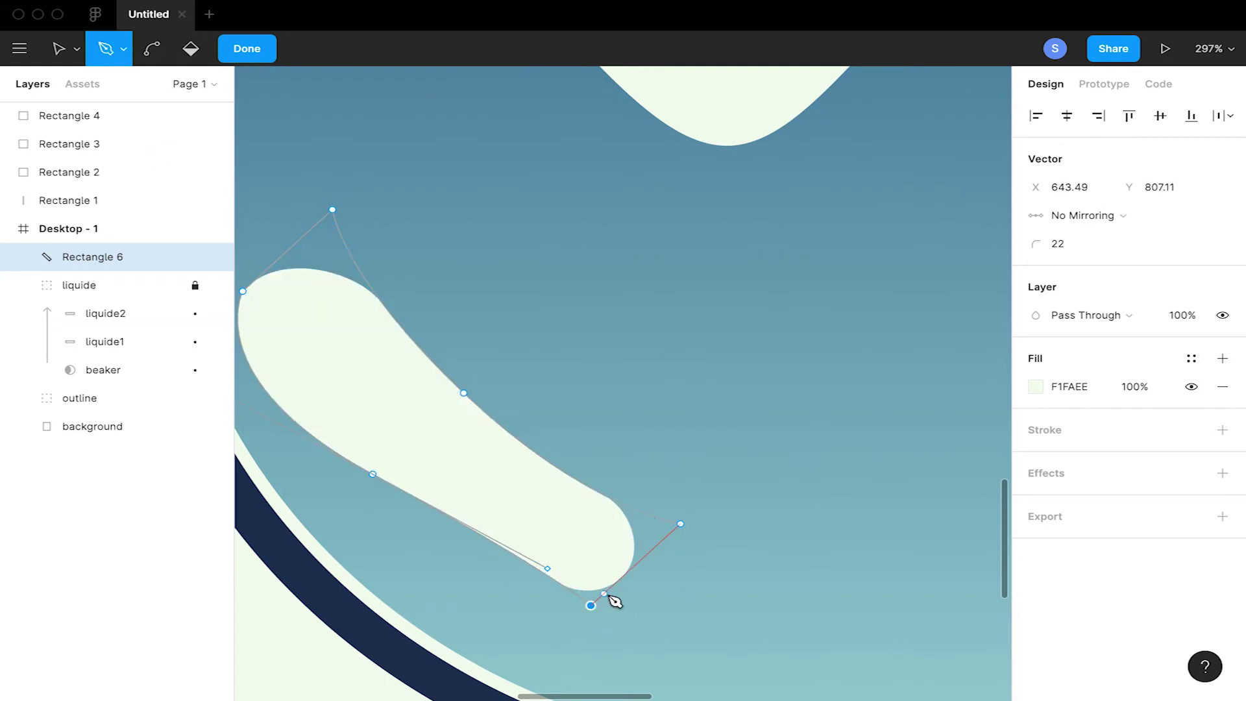
key("super+z")
Move the pill's lower end points outward and its upper corner inward to form a tapered highlight, and finish the path editing
left_click(57, 50)
left_click_drag(591, 604, 623, 586)
left_click_drag(681, 524, 682, 551)
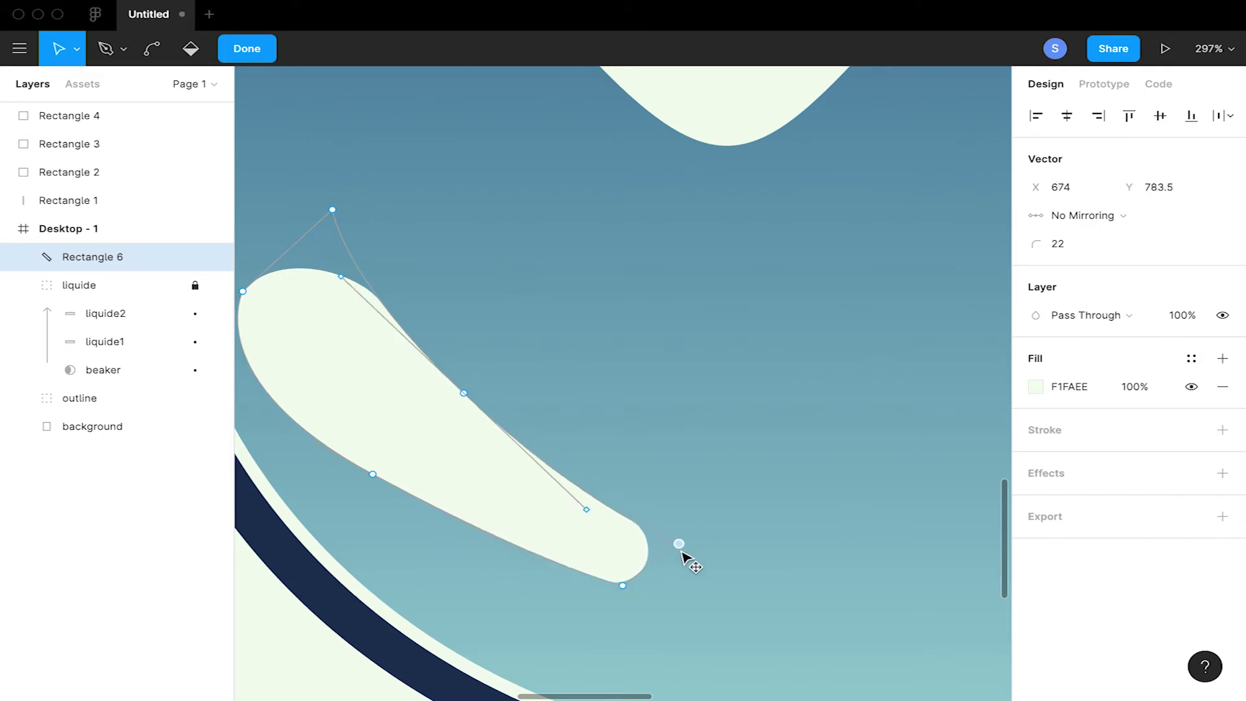
left_click_drag(623, 586, 672, 600)
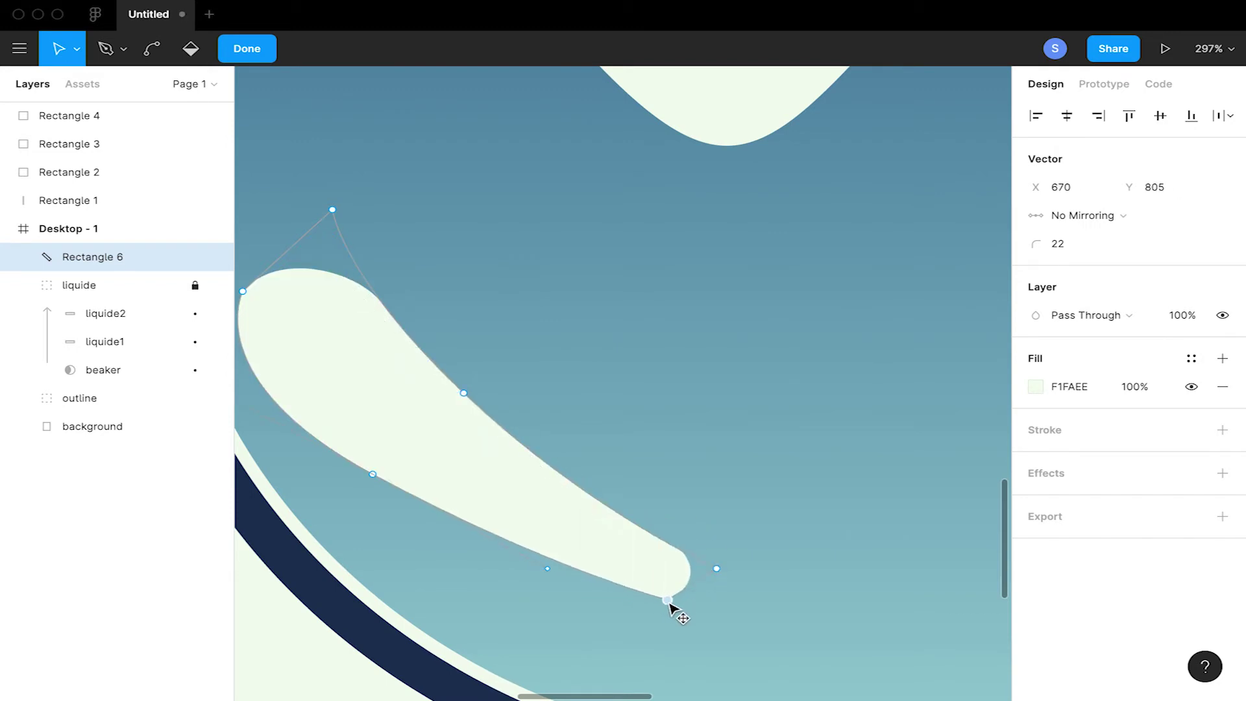
left_click_drag(333, 209, 321, 221)
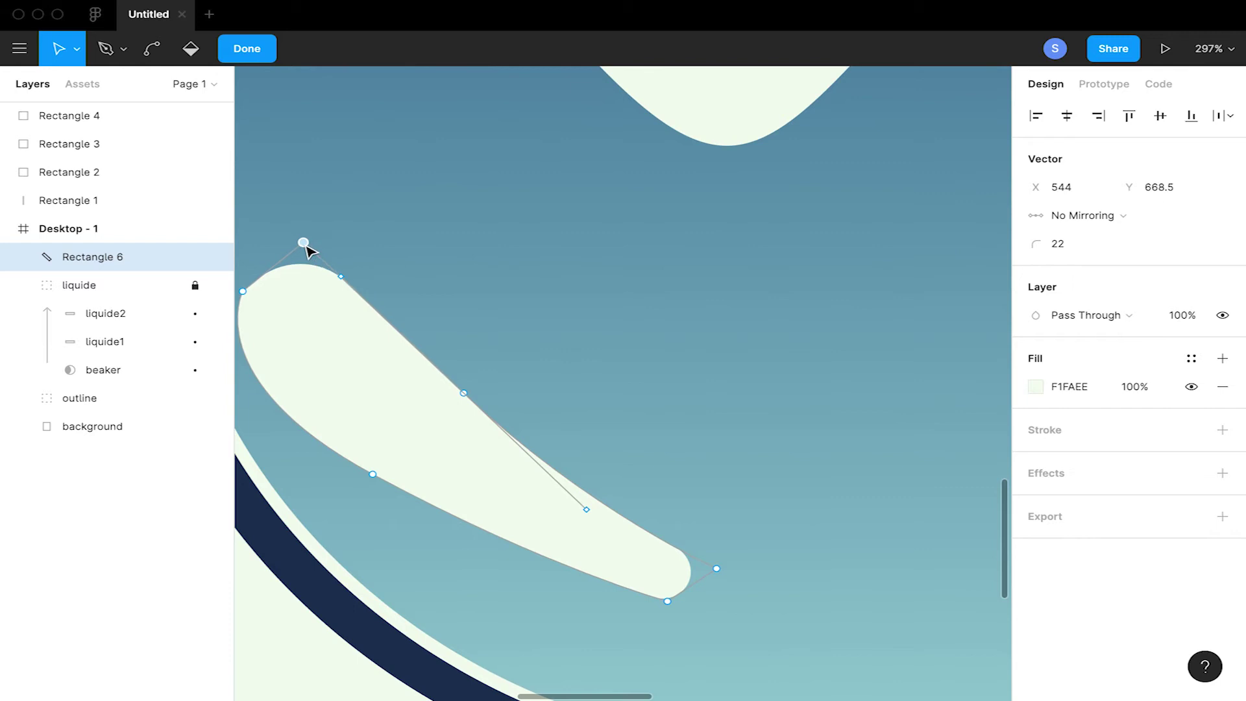
scroll(487, 408, "left", 3)
key("Escape")
key("Escape")
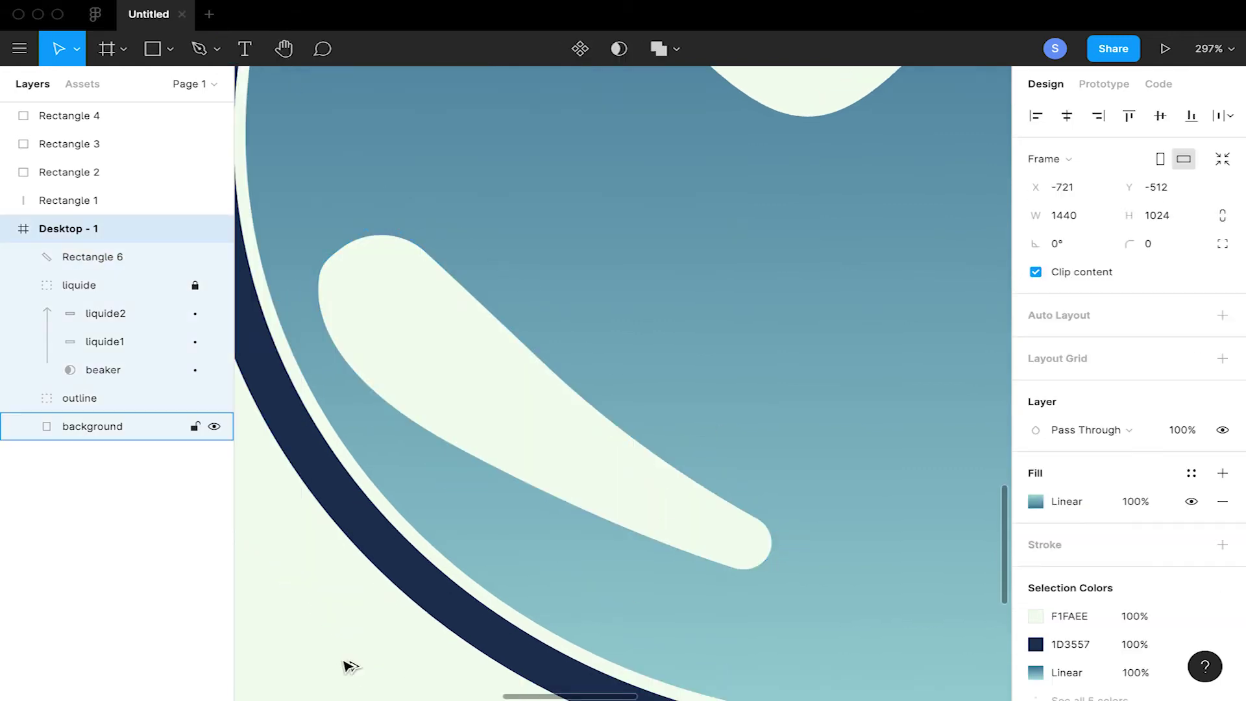
left_click(343, 671)
Rotate the highlight shape to about -56° and place it beside the flask's lower-left wall
scroll(511, 478, "down", 2)
scroll(512, 478, "down", 5)
scroll(573, 364, "up", 1)
left_click(551, 461)
left_click_drag(661, 500, 645, 529)
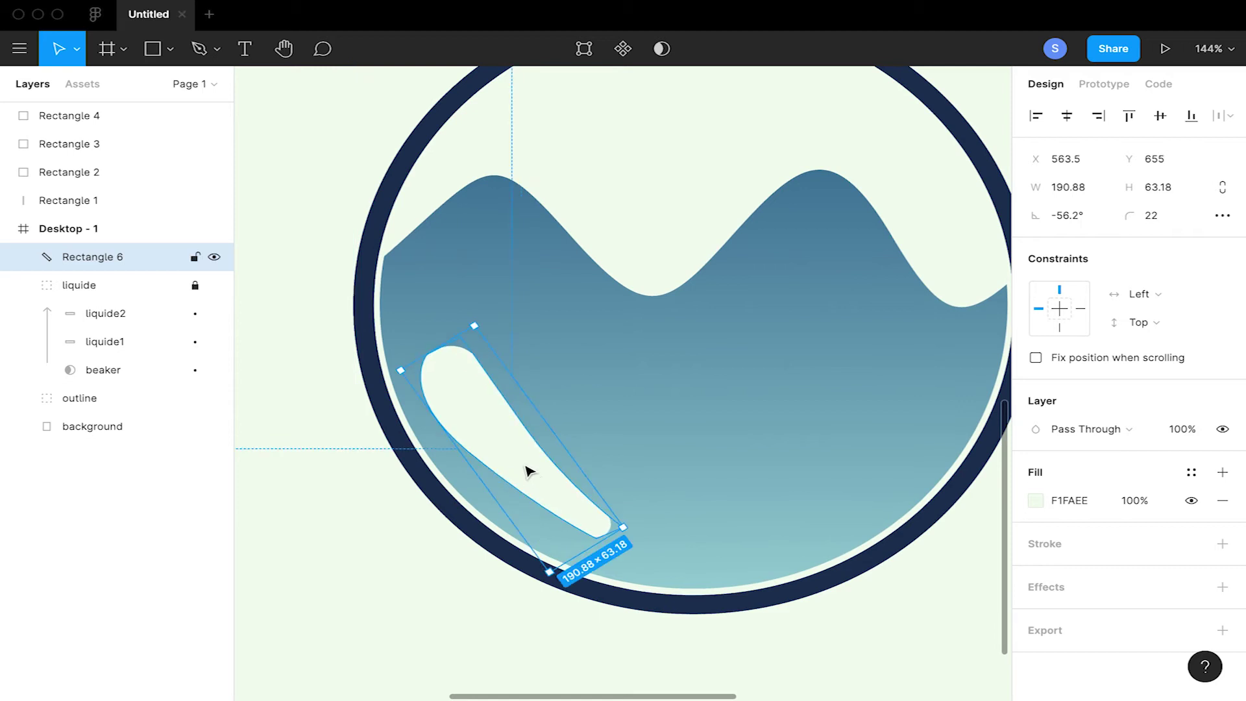
Try the Overlay blend mode and another mode on the highlight
left_click(1129, 429)
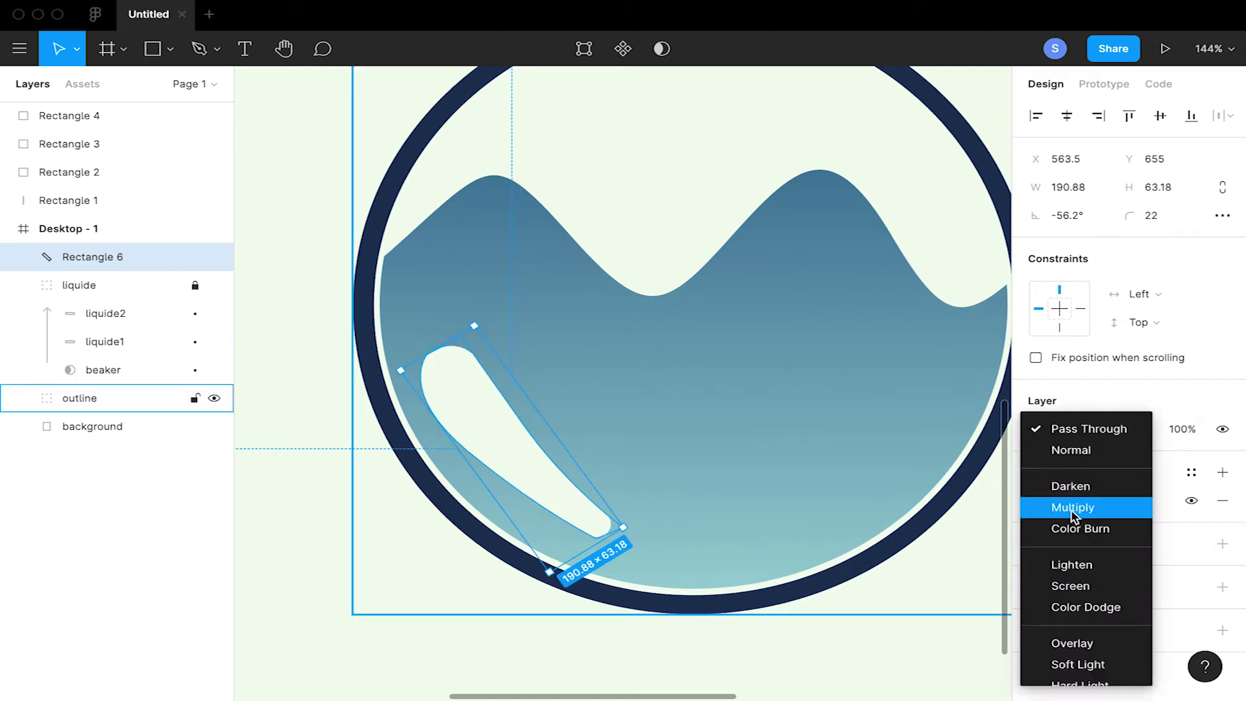
scroll(1070, 583, "down", 1)
left_click(1073, 622)
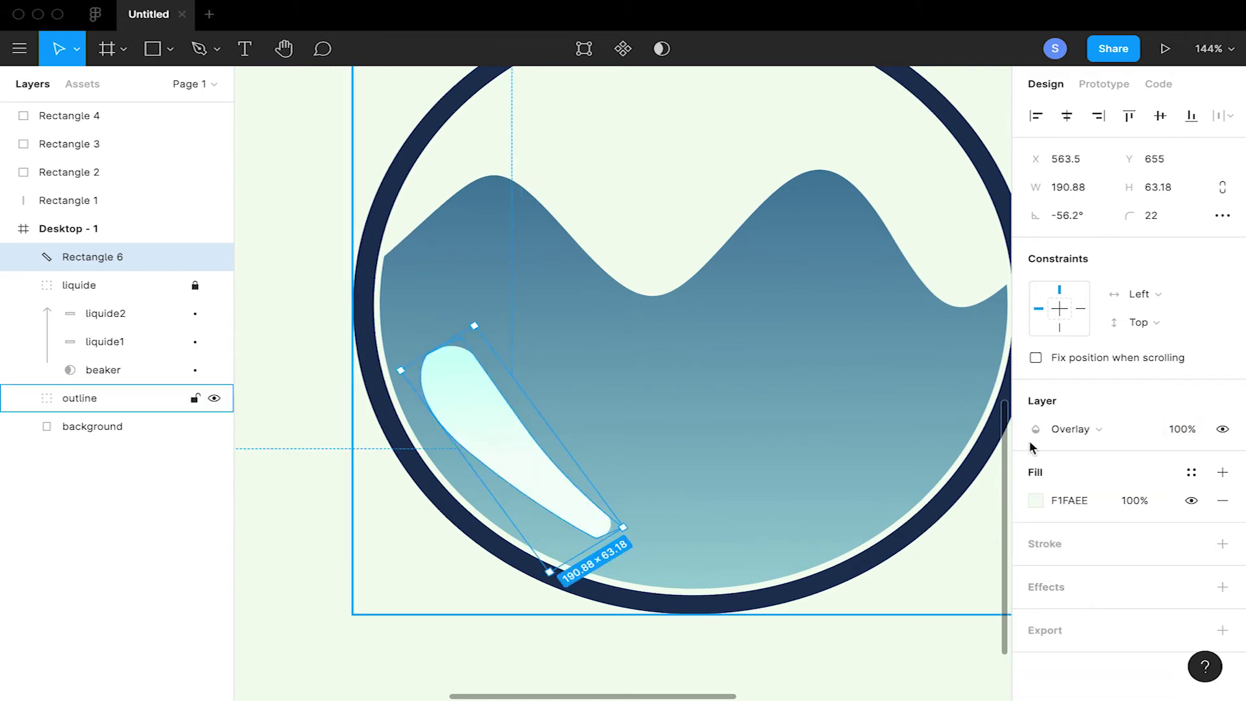
left_click(1071, 428)
left_click(1060, 373)
Set the highlight's blend mode to Normal and its opacity to 50%
left_click(1070, 428)
left_click(1074, 291)
left_click_drag(1173, 430, 1155, 444)
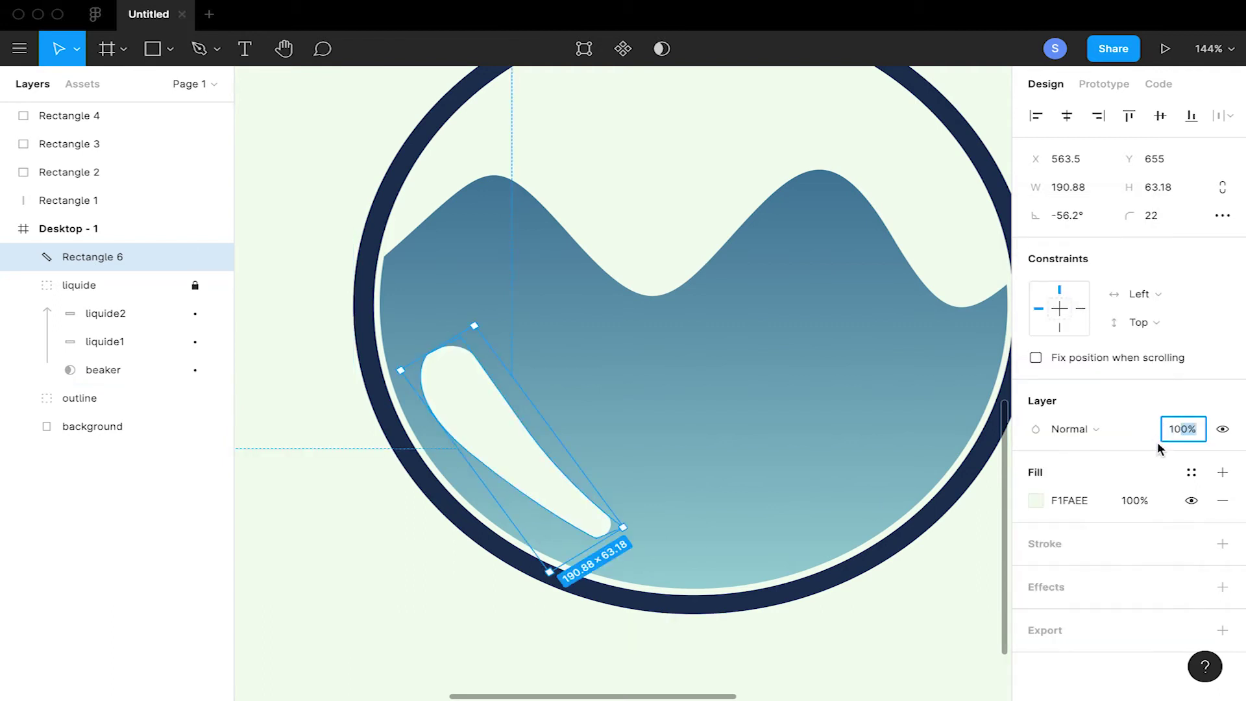
key("BackSpace")
key("Return")
left_click(1174, 433)
type("5")
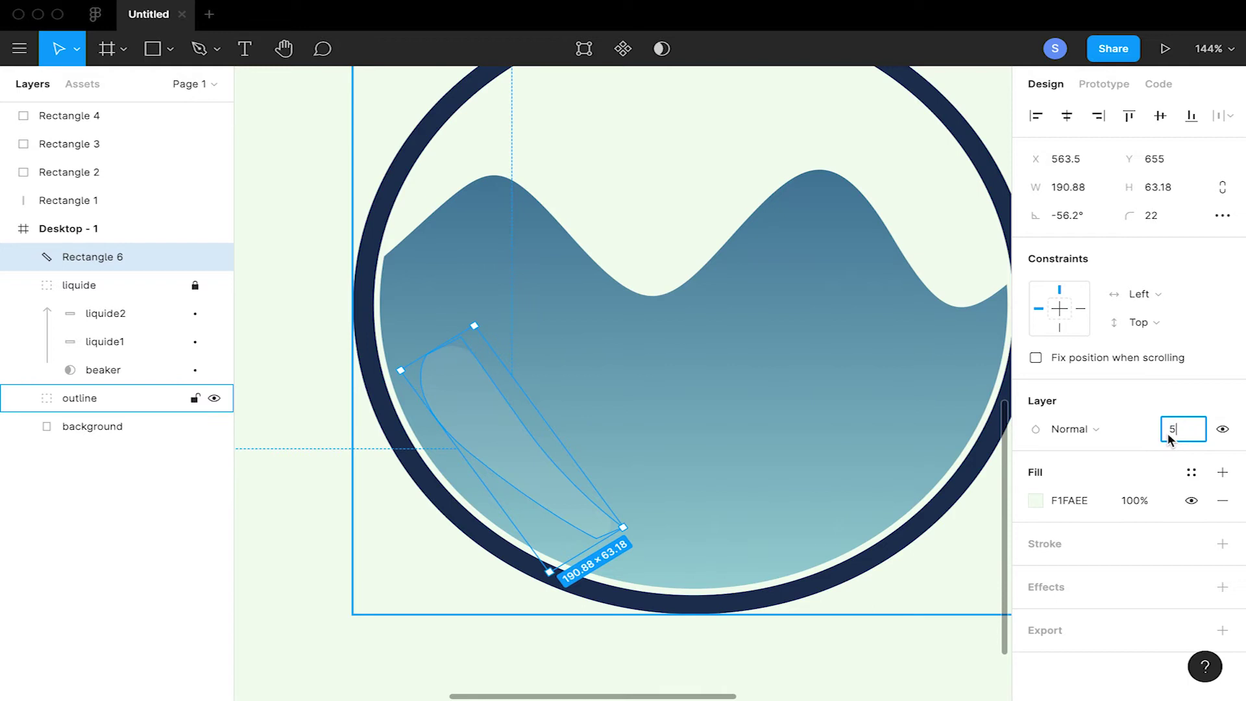
type("0")
key("Return")
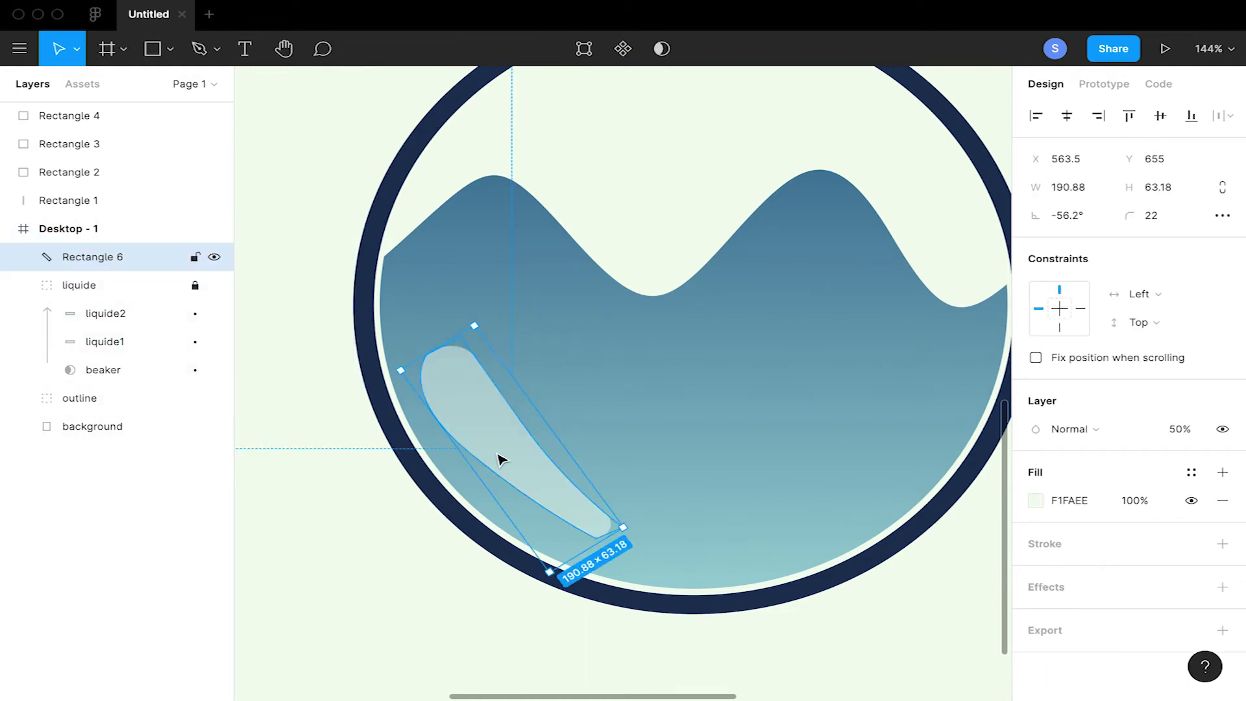
Edit the highlight's path and shift its lower end and side points to follow the flask wall
double_click(502, 459)
scroll(542, 533, "up", 5)
left_click(614, 568)
left_click_drag(615, 568, 621, 592)
left_click(553, 517)
left_click_drag(553, 517, 539, 538)
left_click_drag(425, 445, 523, 563)
left_click(486, 454)
left_click_drag(486, 453, 469, 429)
Refine the highlight's end points and outer curve handles into a slimmer shape about 224 × 52, and finish the path editing
left_click_drag(647, 537, 640, 551)
left_click_drag(488, 374, 480, 373)
left_click_drag(409, 269, 420, 257)
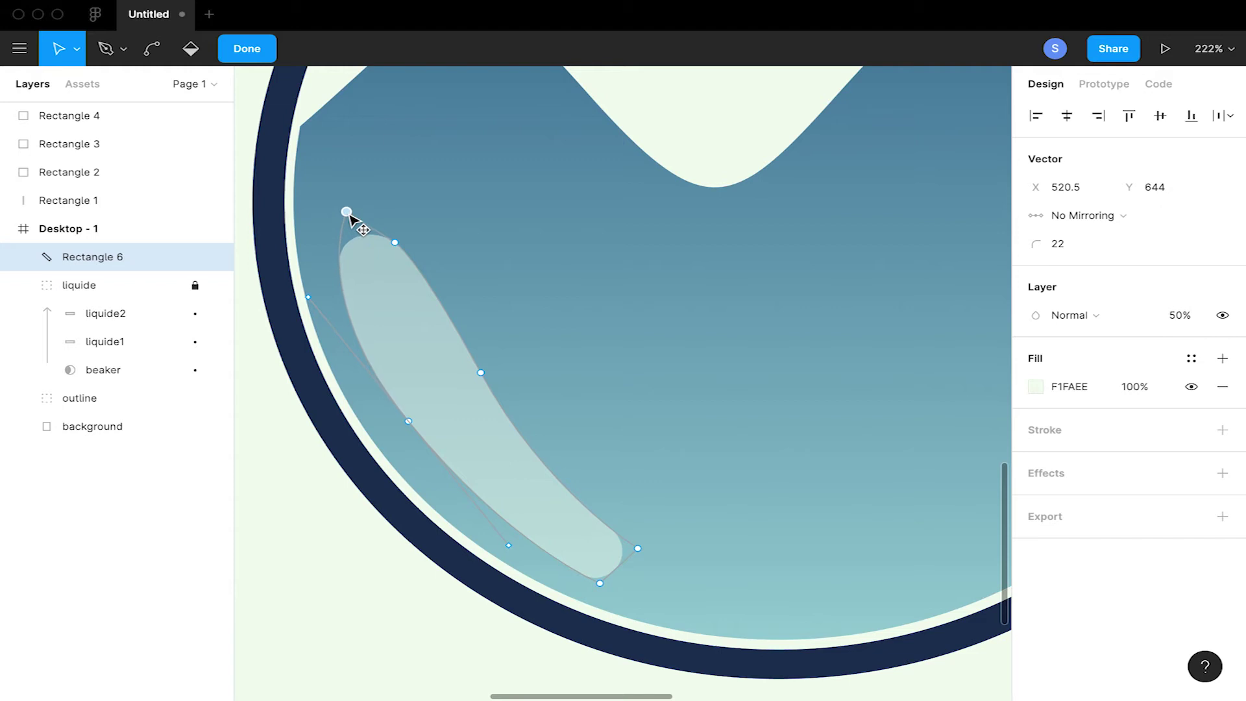
left_click_drag(308, 297, 281, 284)
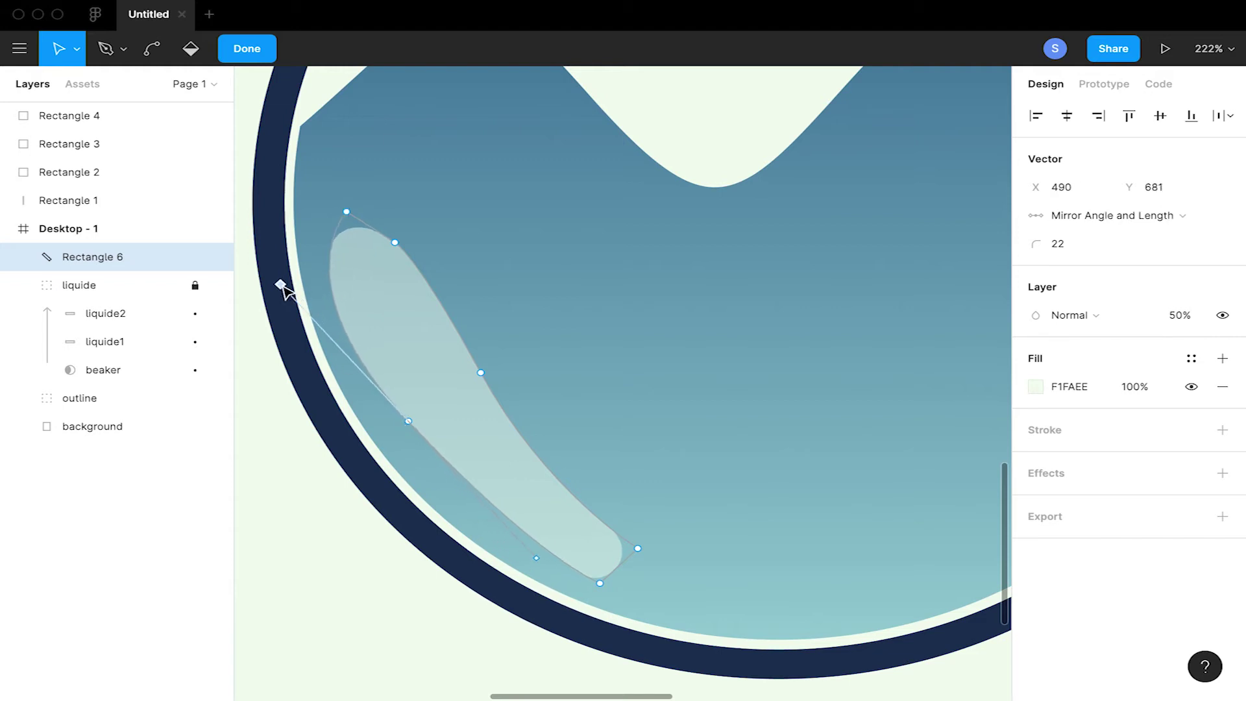
left_click_drag(600, 583, 612, 584)
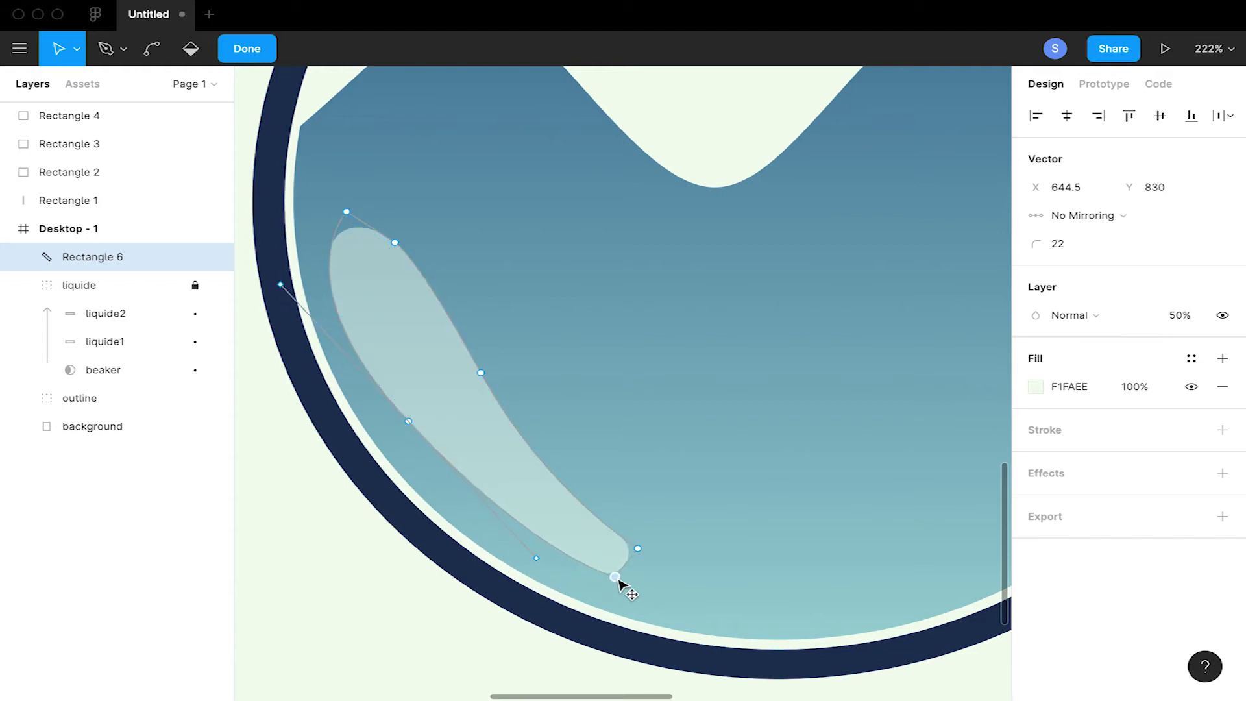
left_click_drag(536, 557, 529, 572)
left_click(246, 49)
left_click(409, 642)
Paste a copy of the highlight, move it to the right part of the liquid and rotate it to about 49°
key("shift+1")
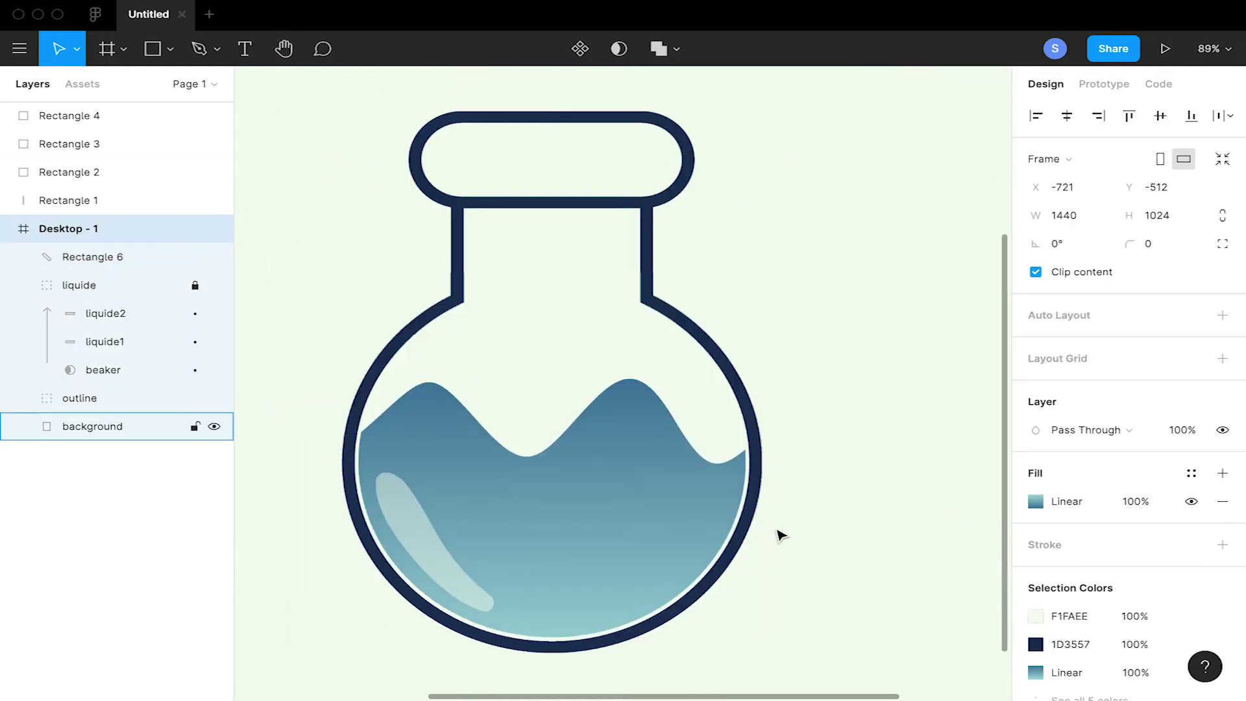
scroll(777, 535, "down", 5)
left_click(601, 548)
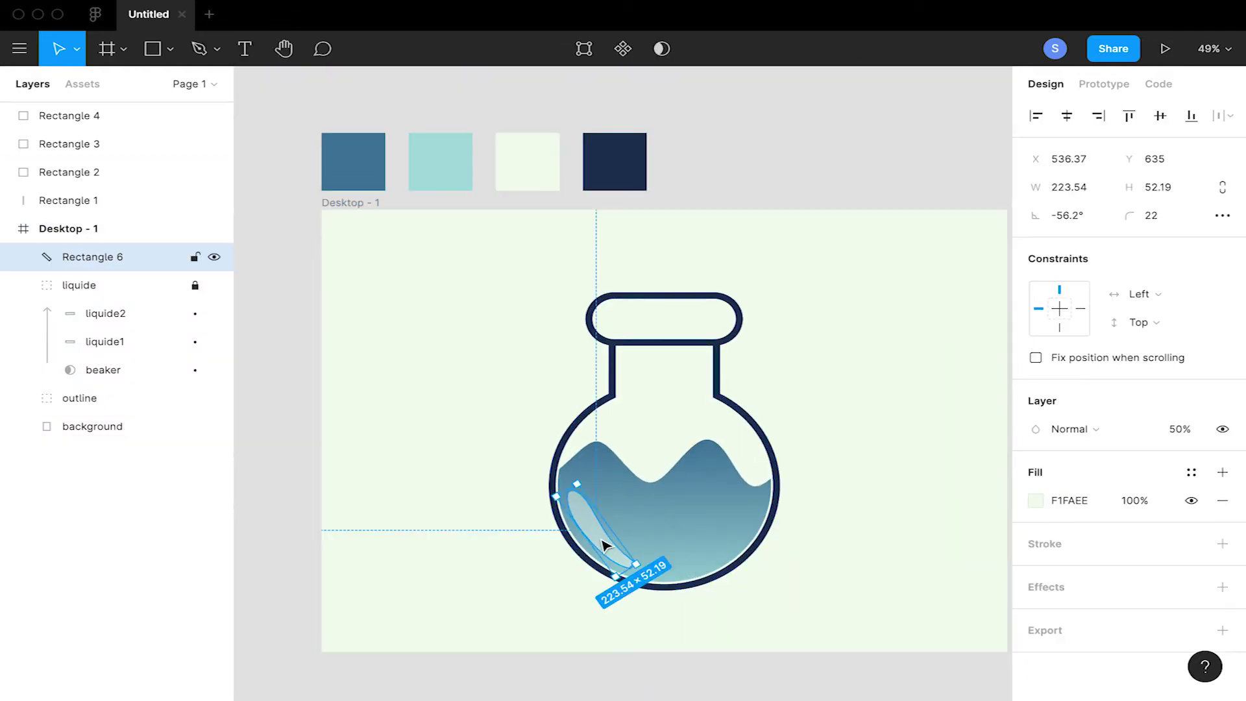
key("ctrl+c")
key("ctrl+v")
left_click_drag(603, 545, 712, 528)
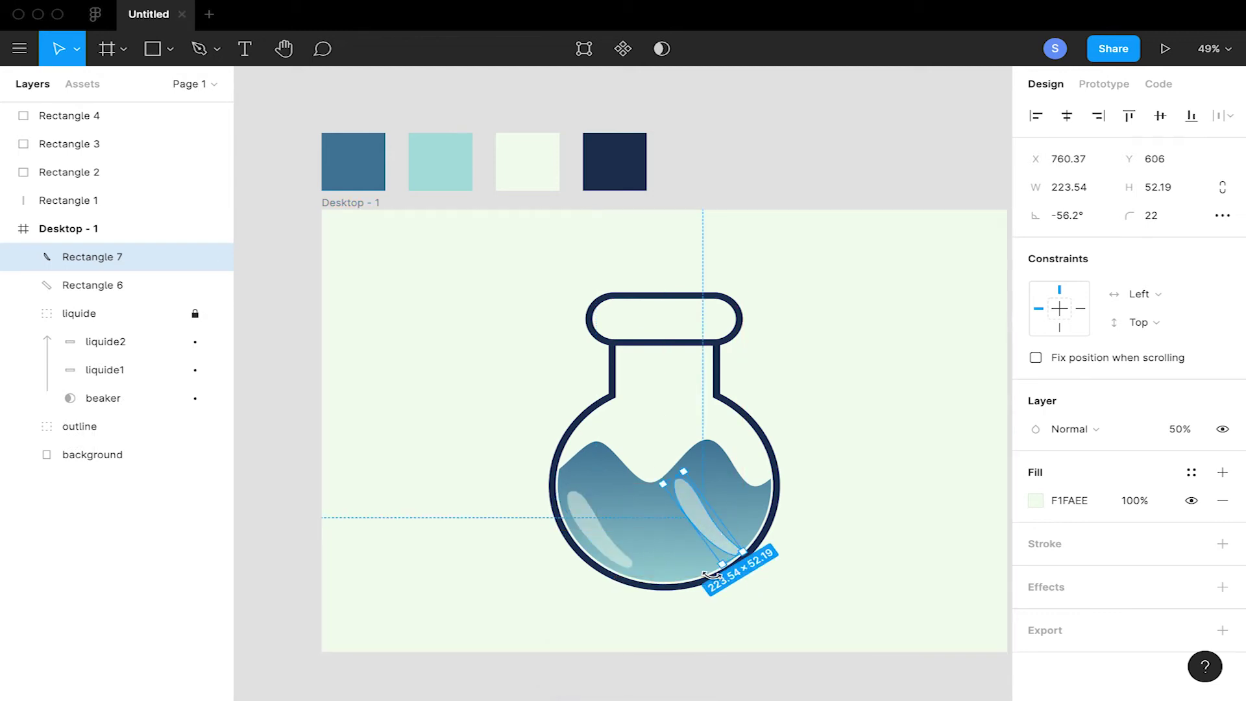
left_click_drag(713, 575, 781, 485)
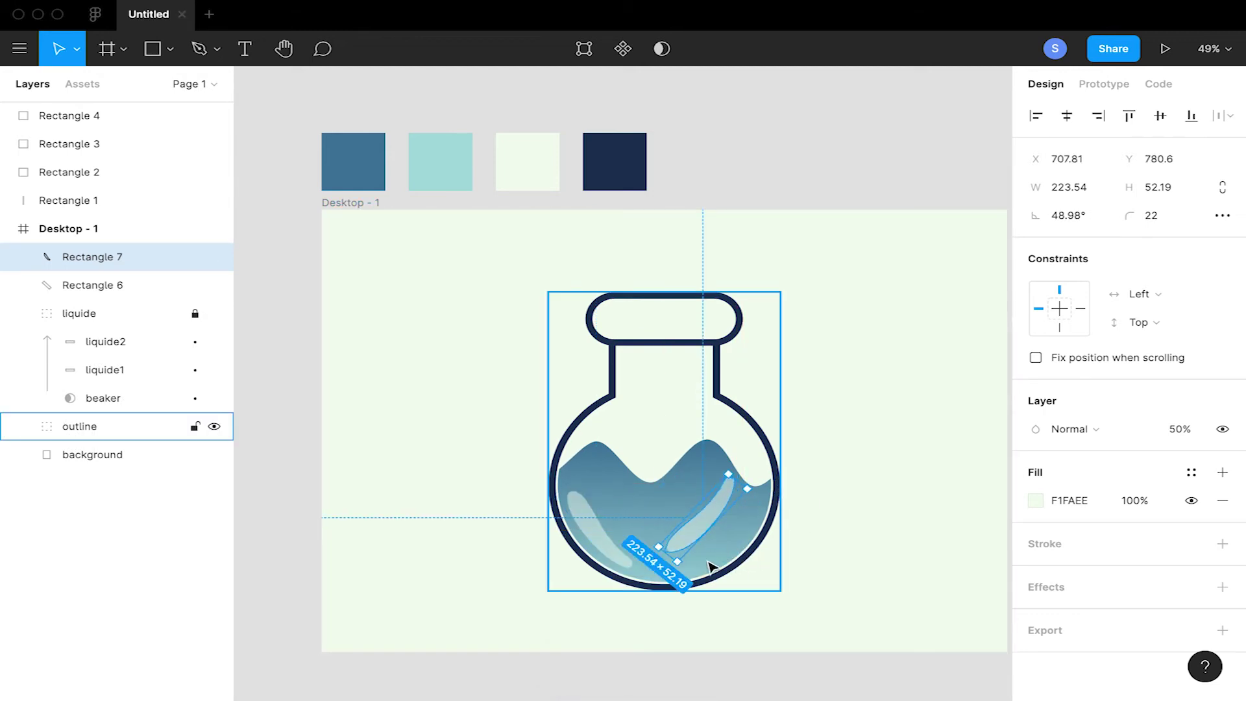
Move the highlight copy to the liquid's right edge, scale it to about 153 × 43 and rotate it to about -115°
left_click_drag(678, 561, 777, 535)
scroll(778, 534, "up", 5)
double_click(711, 586)
key("super+z")
key("super+z")
left_click_drag(753, 551, 642, 585)
left_click_drag(672, 484, 685, 536)
left_click_drag(739, 456, 706, 509)
left_click_drag(689, 535, 729, 498)
left_click_drag(643, 556, 646, 565)
left_click_drag(718, 526, 723, 523)
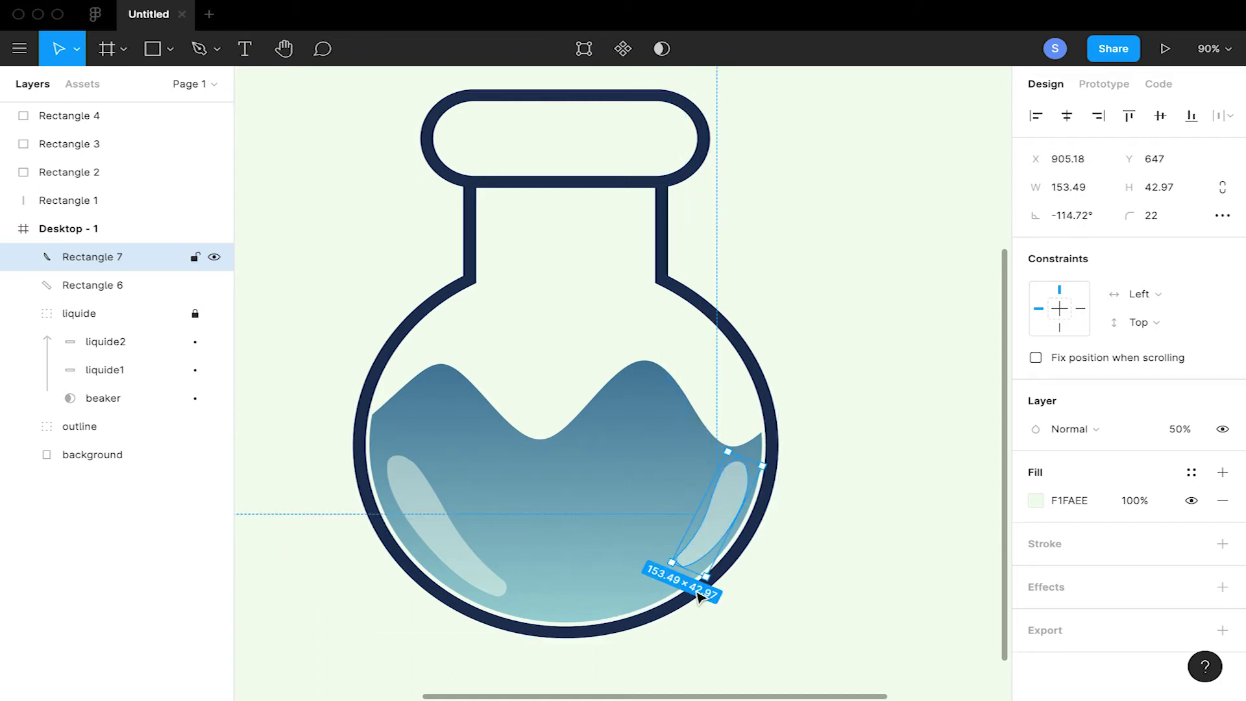
Draw an 18 × 11 ellipse just below the lower end of the right highlight and rotate it to about 30°
scroll(679, 595, "up", 5)
left_click(174, 49)
left_click(148, 150)
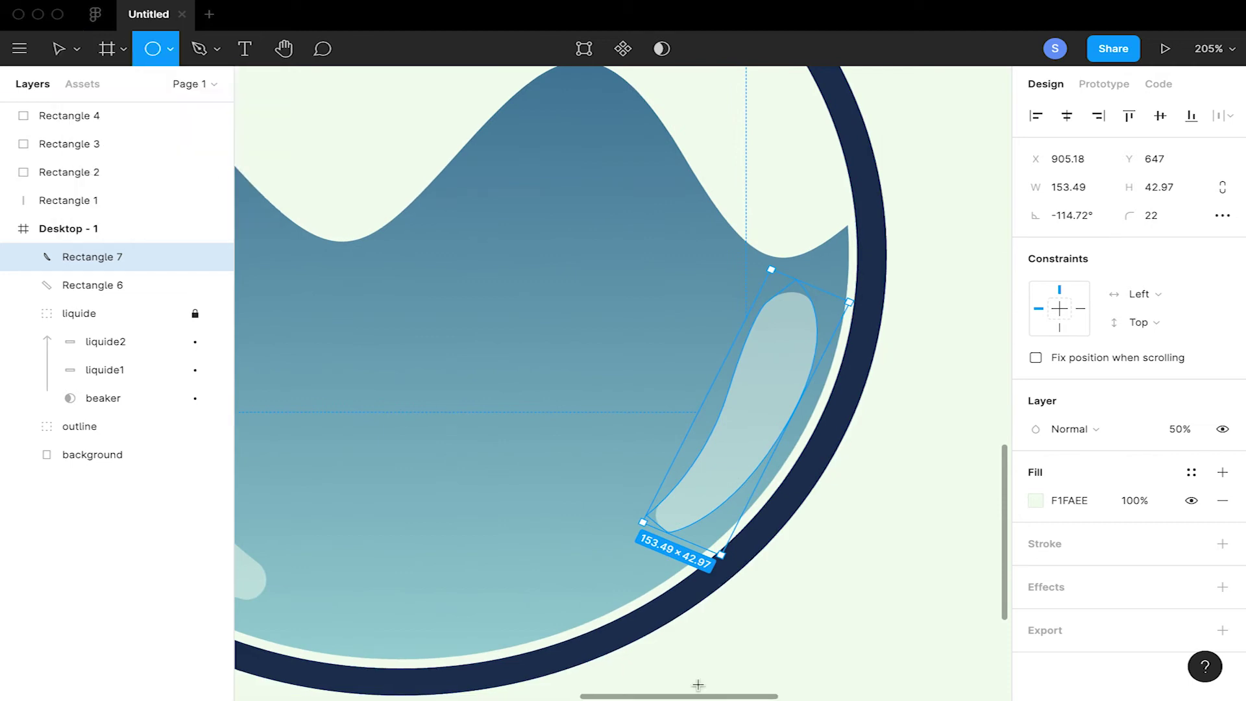
mouse_move(613, 534)
left_mouse_down()
mouse_move(652, 562)
mouse_move(662, 551)
mouse_move(638, 551)
mouse_move(644, 643)
left_mouse_up()
scroll(644, 642, "up", 5)
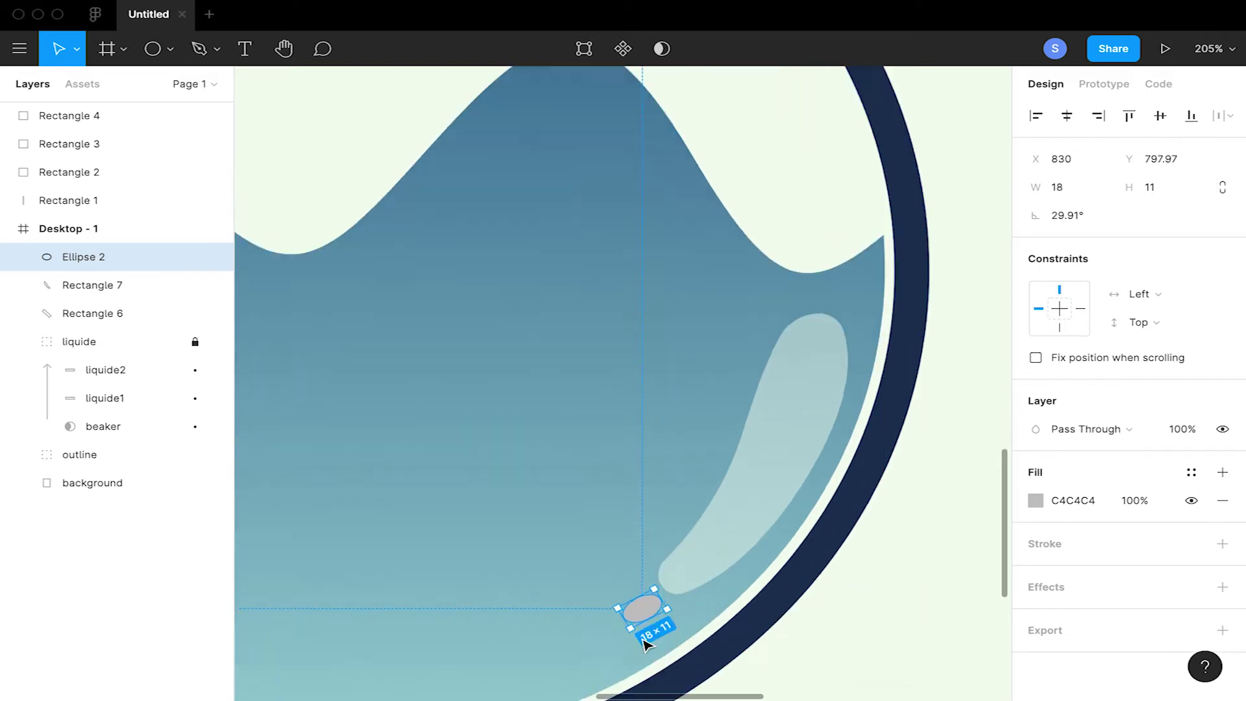
Add two progressively smaller ellipse copies, about 14 × 10 and 10 × 7, trailing down along the flask wall
left_click_drag(633, 571, 630, 565)
left_click_drag(746, 621, 829, 512)
left_click_drag(733, 477, 627, 536)
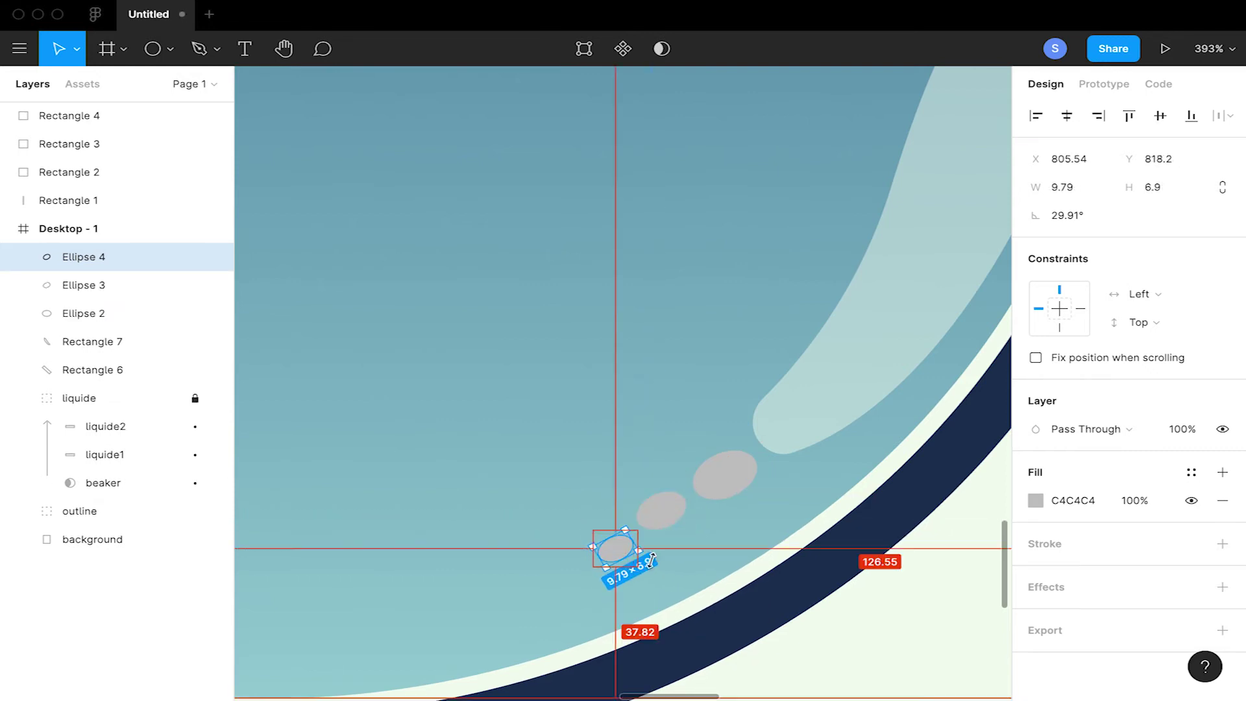
Fill all three ellipses with the B9D8D9 color sampled from the highlight and set their opacity to 50%
left_click(668, 514, "shift")
left_click(726, 487, "shift")
key("i")
left_click(825, 361)
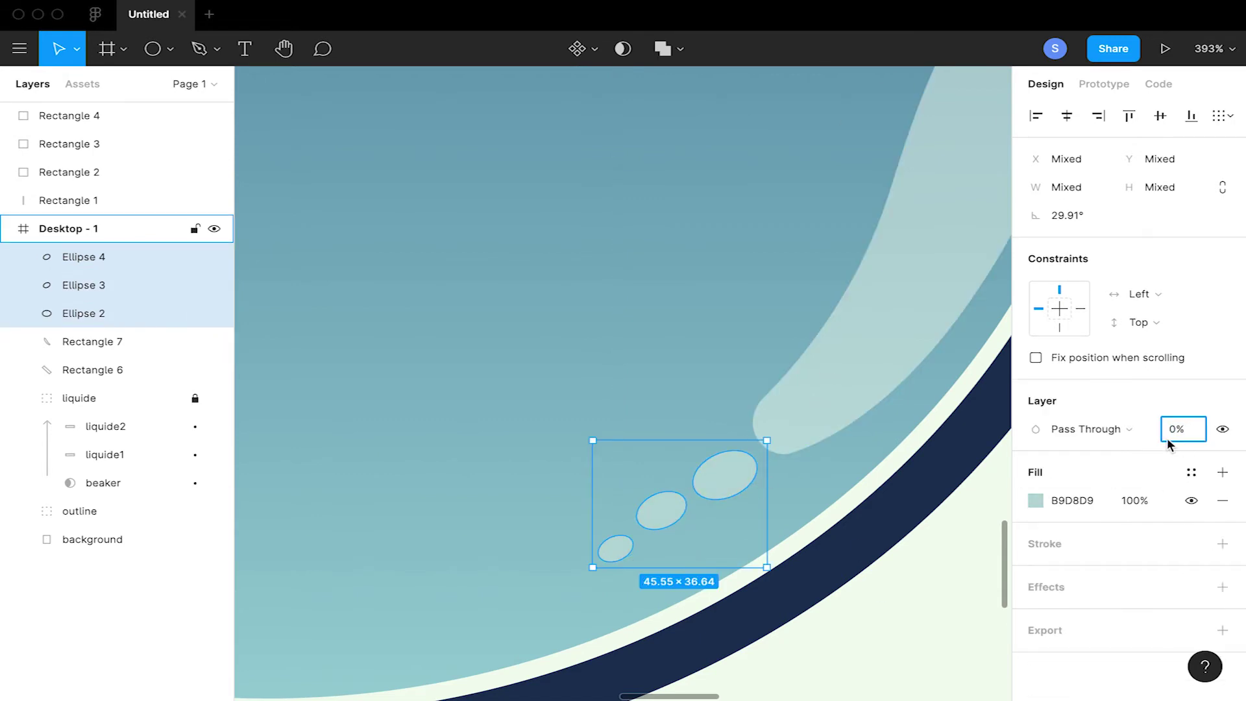
type("5")
key("Return")
Adjust the position of the ellipses so they form an evenly spaced trail following the curve of the flask wall
left_click(650, 586)
left_click(664, 514)
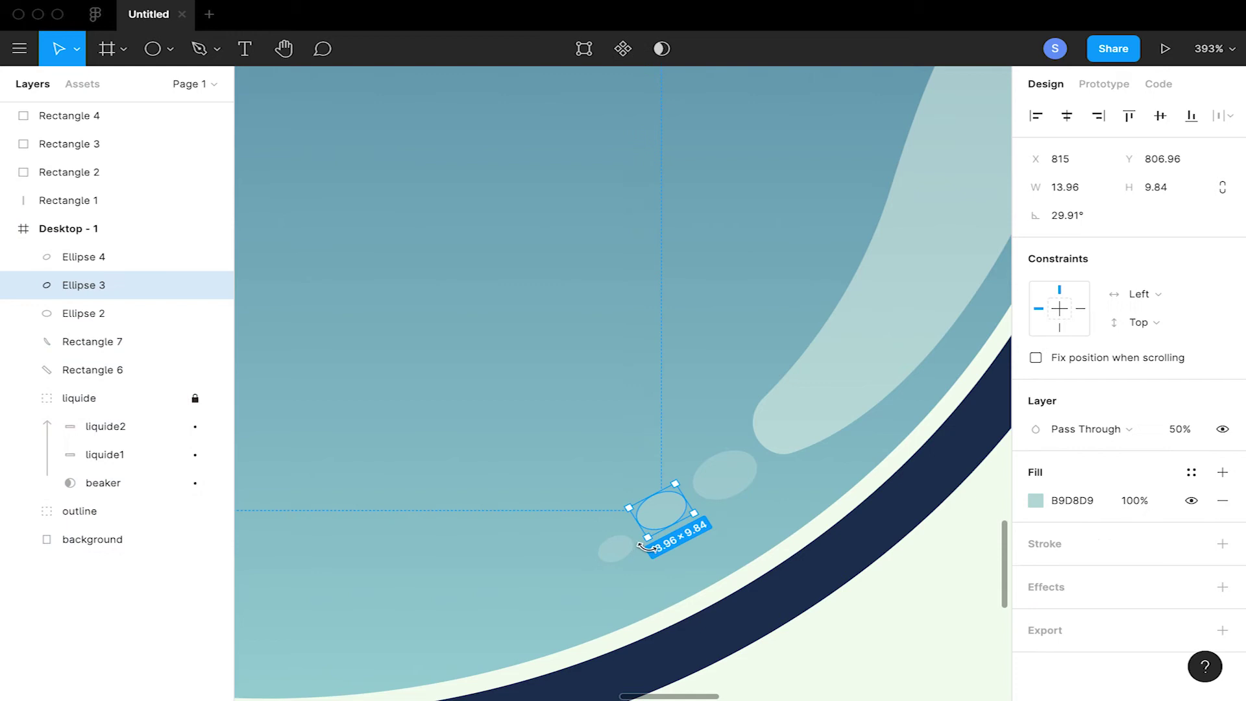
left_click(731, 480)
left_click_drag(759, 505, 751, 491)
left_click_drag(677, 516, 689, 528)
left_click_drag(614, 545, 640, 564)
left_click(884, 639)
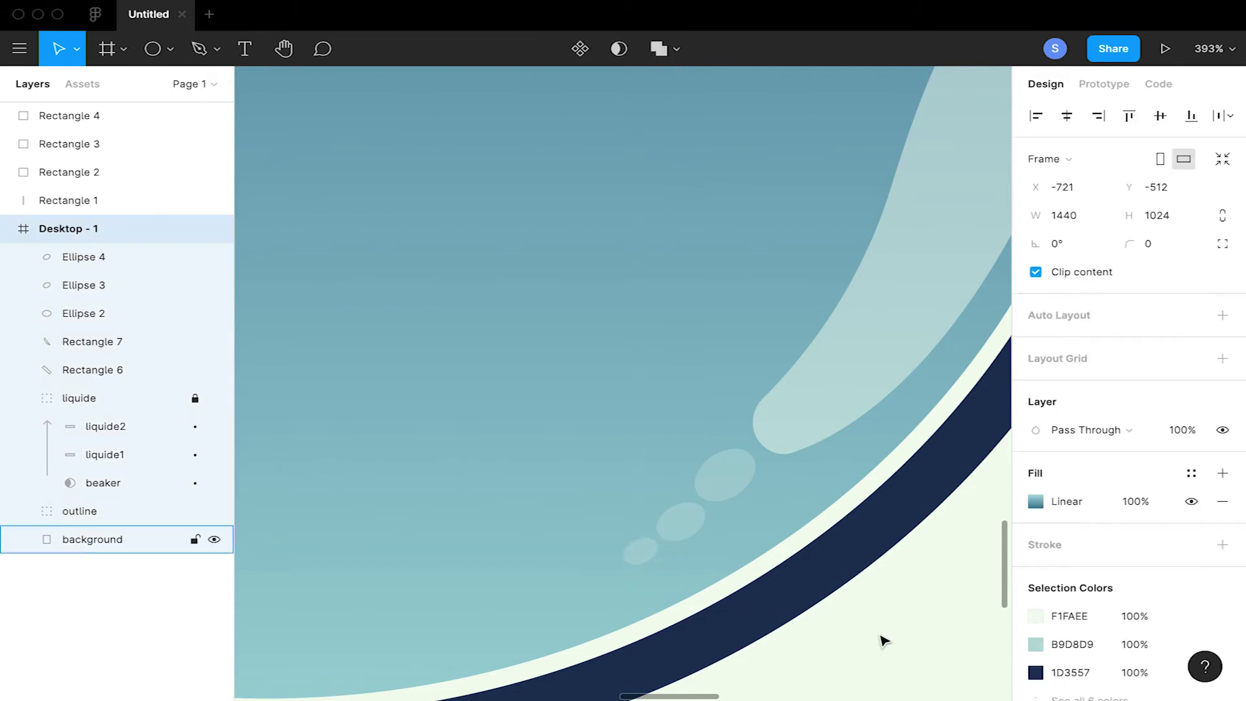
scroll(670, 505, "down", 10)
scroll(783, 485, "up", 2)
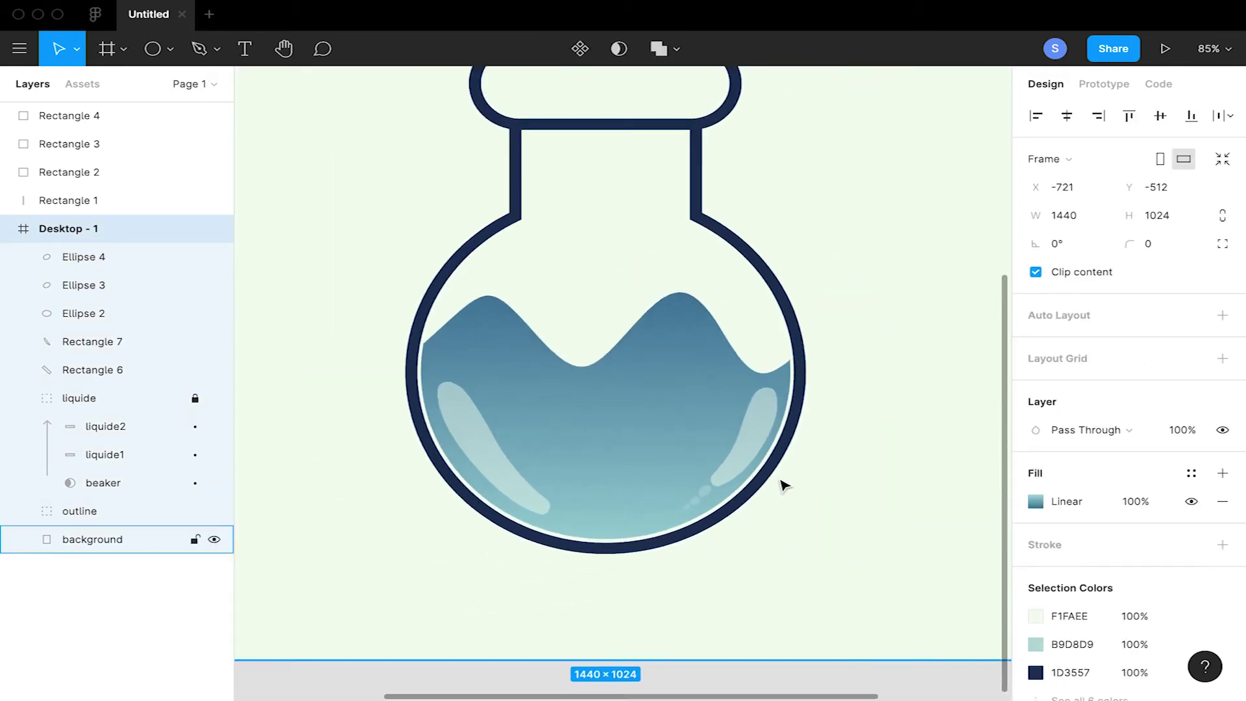
Group the two highlights with the three ellipses and name the group "glass S"
left_click(117, 261)
left_click(102, 367, "shift")
key("ctrl+g")
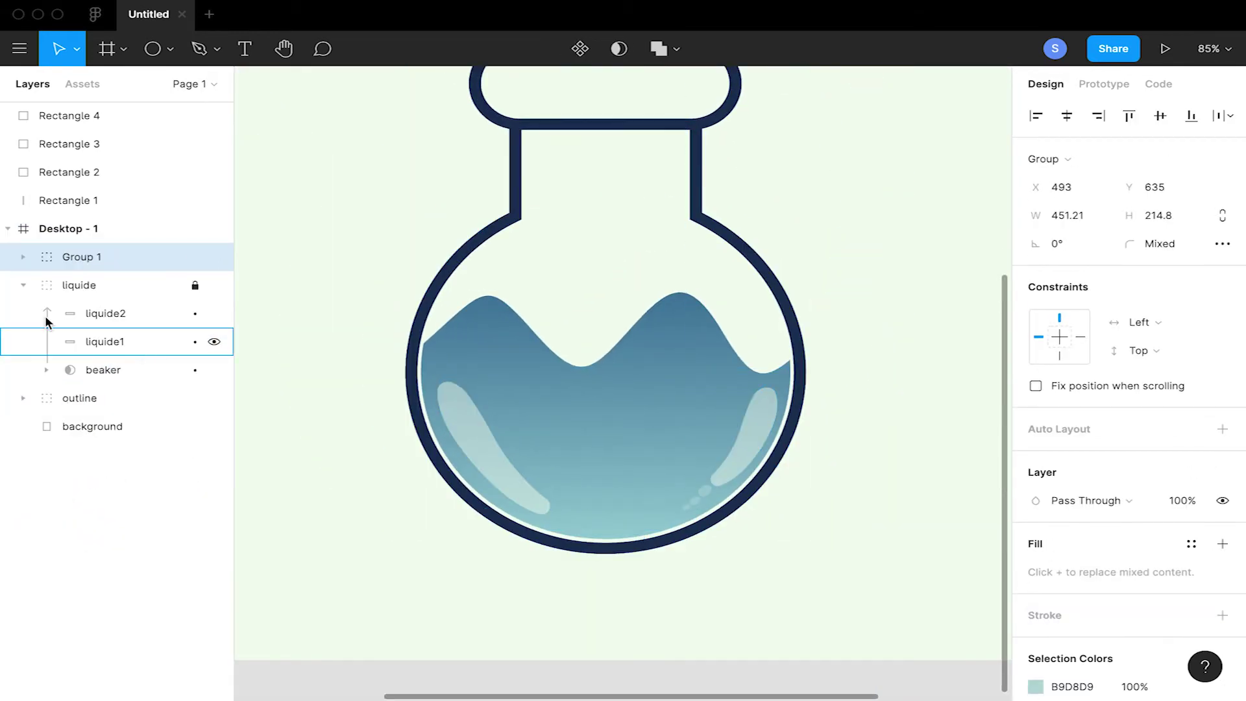
double_click(83, 258)
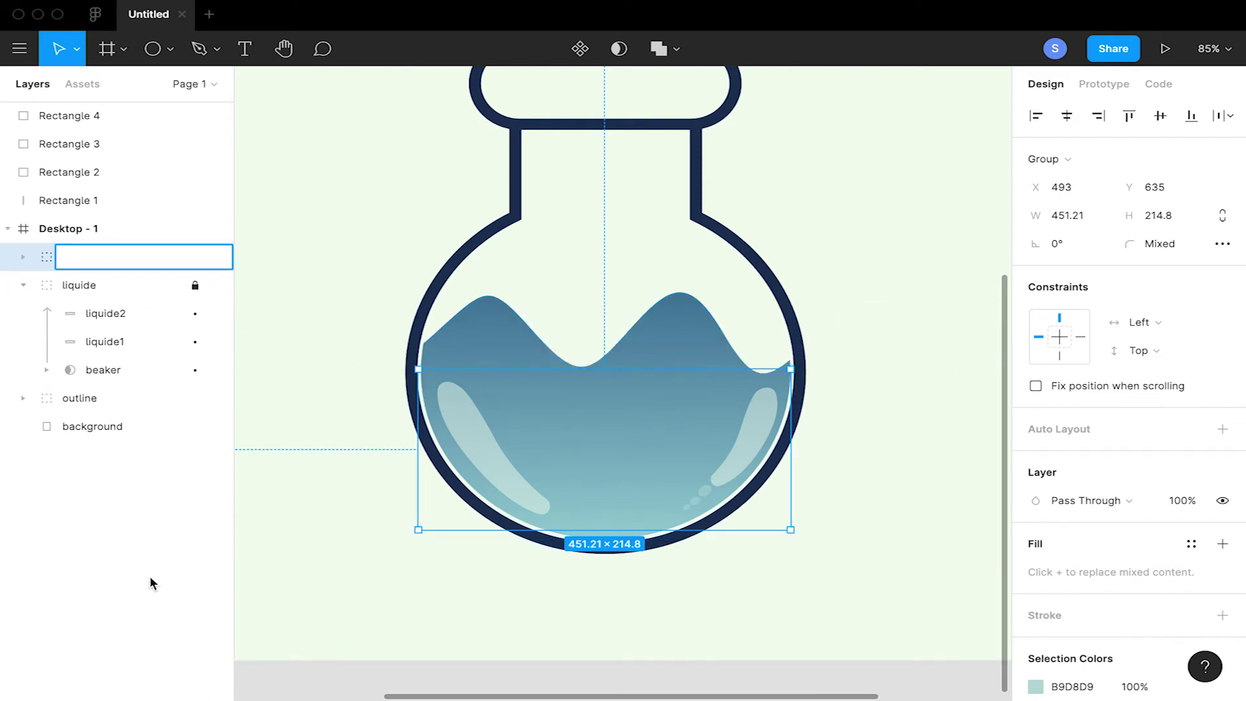
type("glass S")
key("Return")
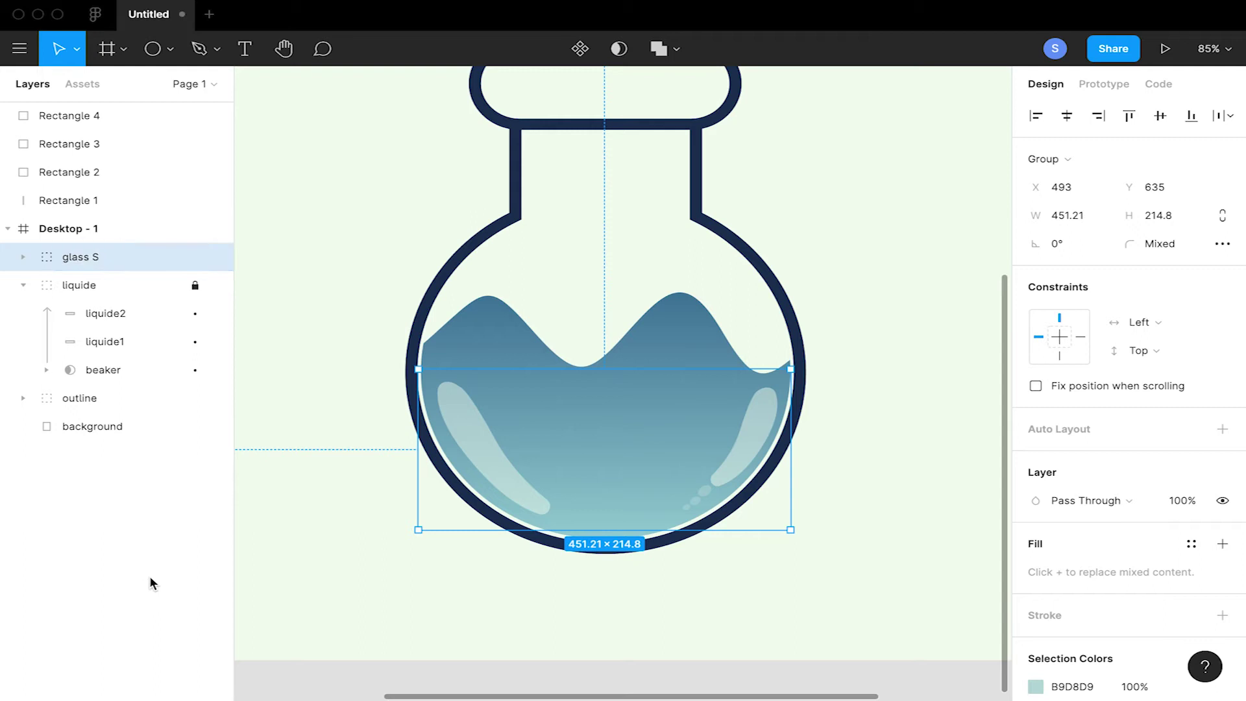
Try to group the glass S highlights with the outline under the name "beaker Outer"
left_click_drag(113, 402, 102, 376)
left_click(94, 402, "shift")
key("super+g")
double_click(92, 369)
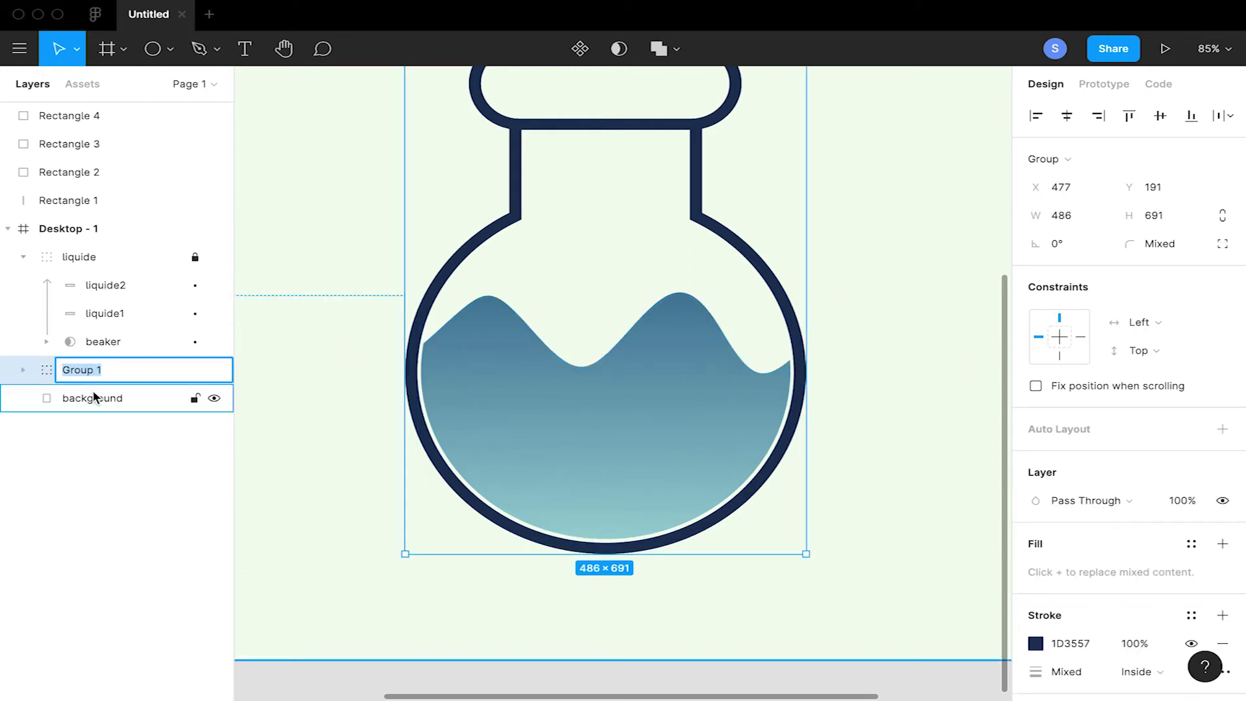
type("beaker Outer")
key("Return")
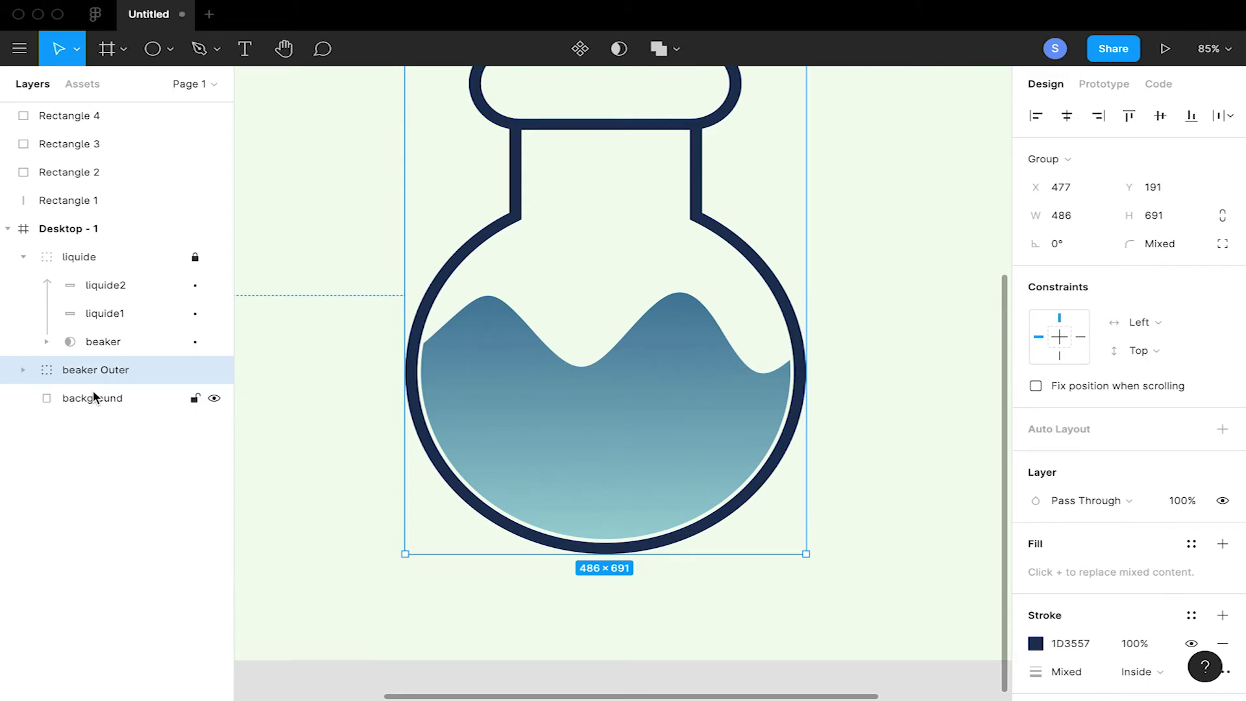
Check the contents of the beaker Outer group, try reordering them and undo the grouping
left_click(23, 370)
left_click(79, 399)
left_click(100, 426)
left_click(102, 400)
left_click_drag(103, 401, 104, 371)
key("super+z")
key("super+z")
key("super+z")
left_click(97, 369)
left_click_drag(97, 370, 41, 266)
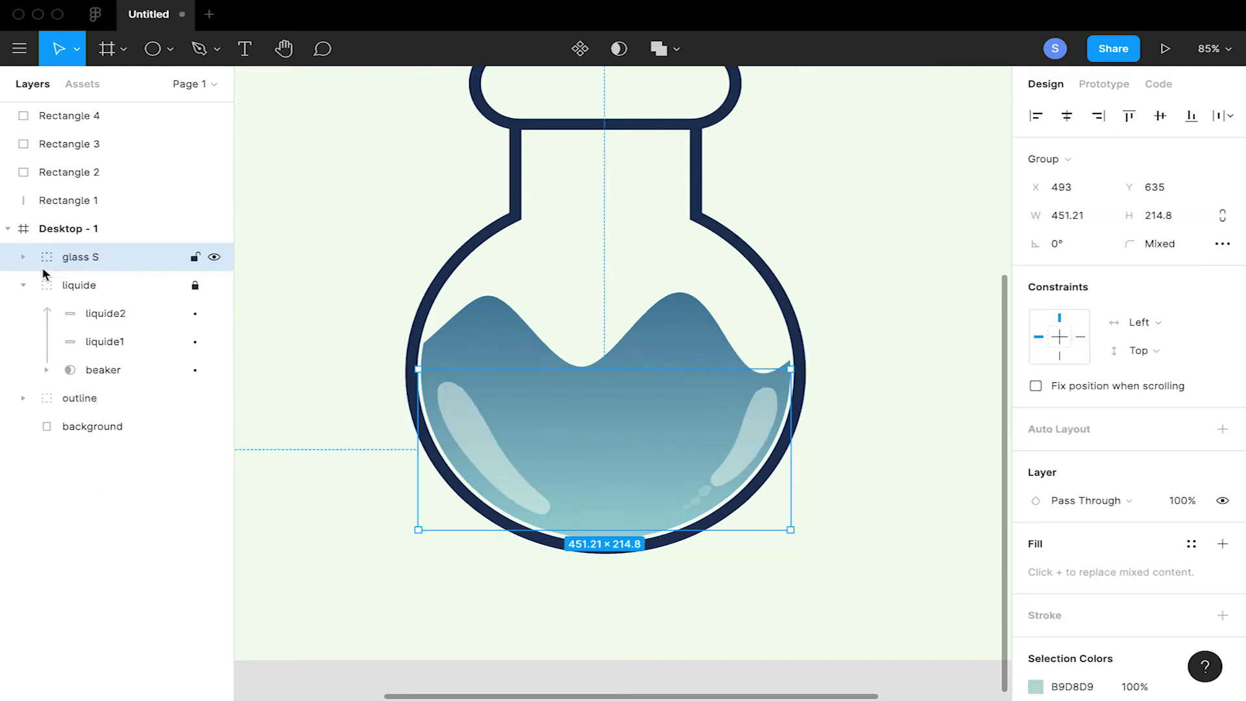
Rename the glass S group as "glass outer"
double_click(83, 258)
key("Right")
key("BackSpace")
type("outer")
key("Return")
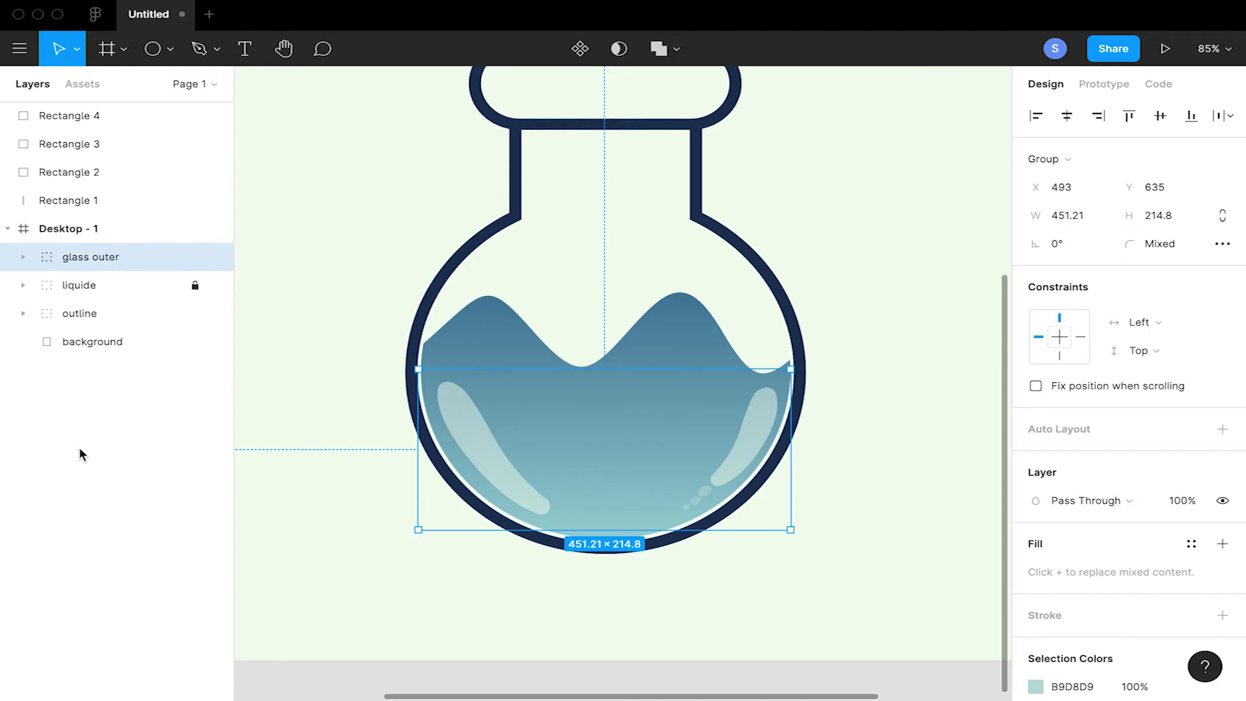
key("Escape")
Unlock the liquide group and move the liquide2 wave to about X 493, Y 578 to reveal the lighter wave behind it
scroll(911, 288, "down", 4)
scroll(911, 288, "down", 4)
left_click_drag(921, 224, 823, 346)
scroll(780, 380, "up", 4)
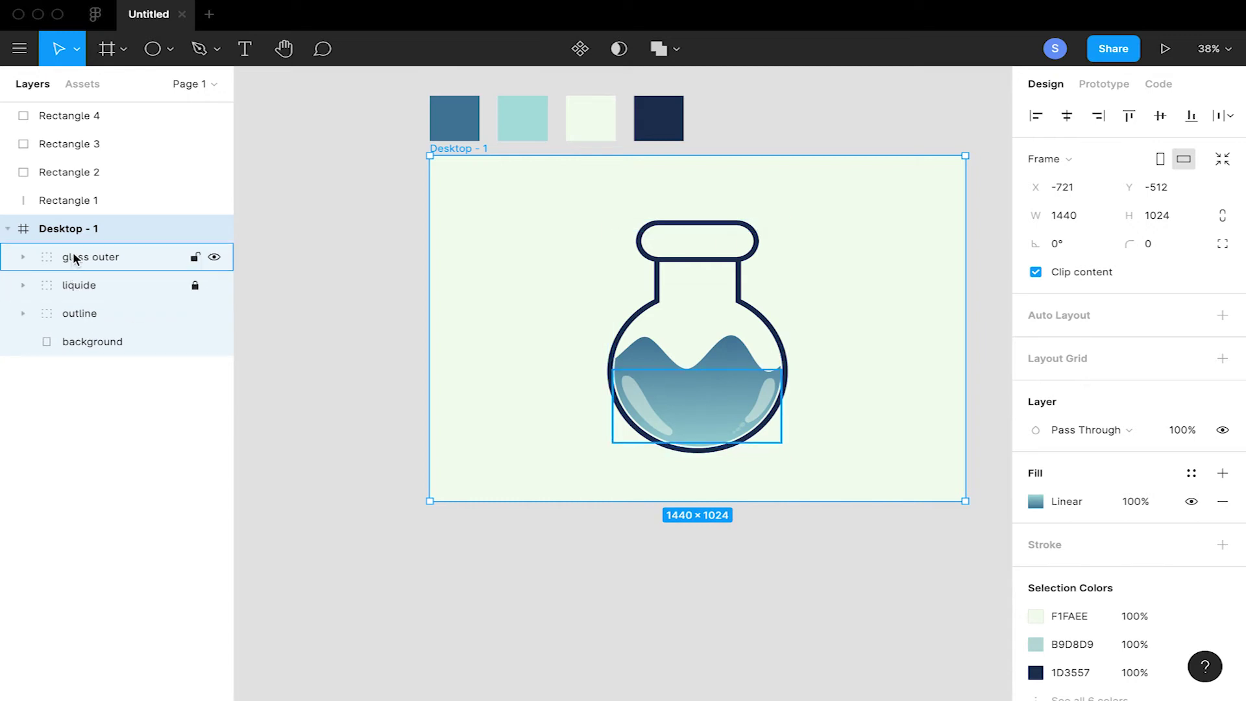
left_click(22, 285)
left_click(108, 314)
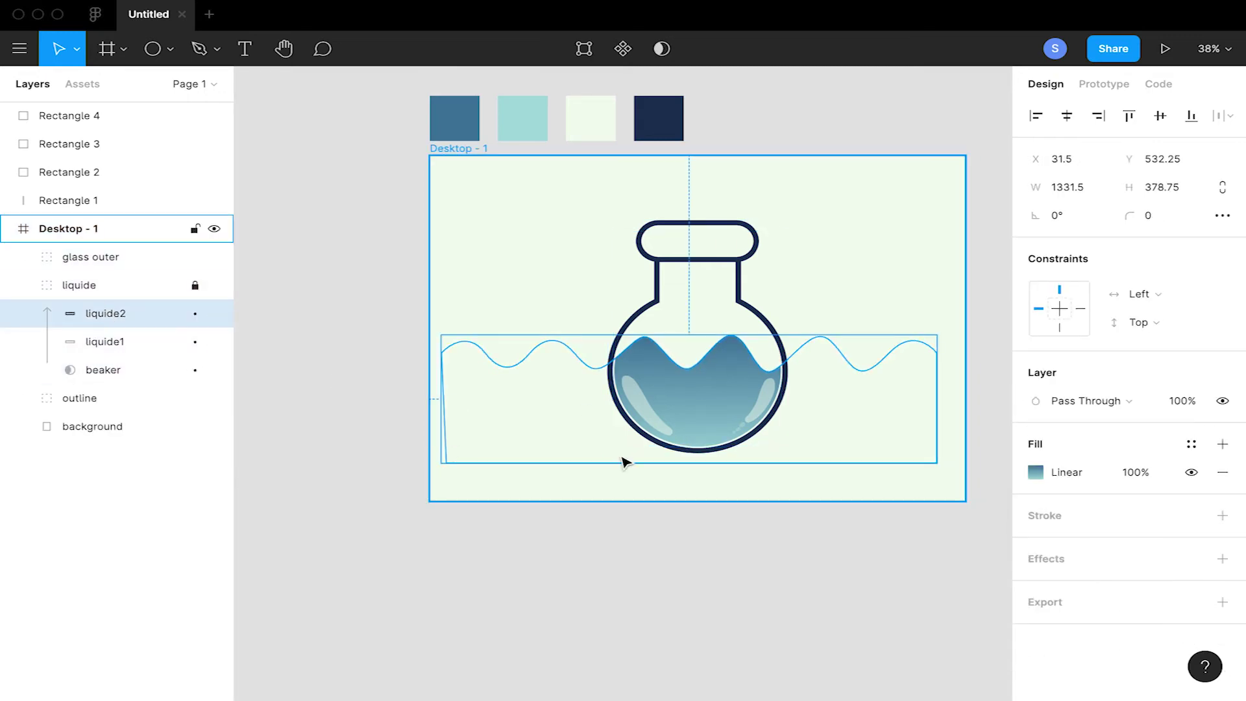
left_click(690, 403)
left_click(87, 313)
left_click(194, 286)
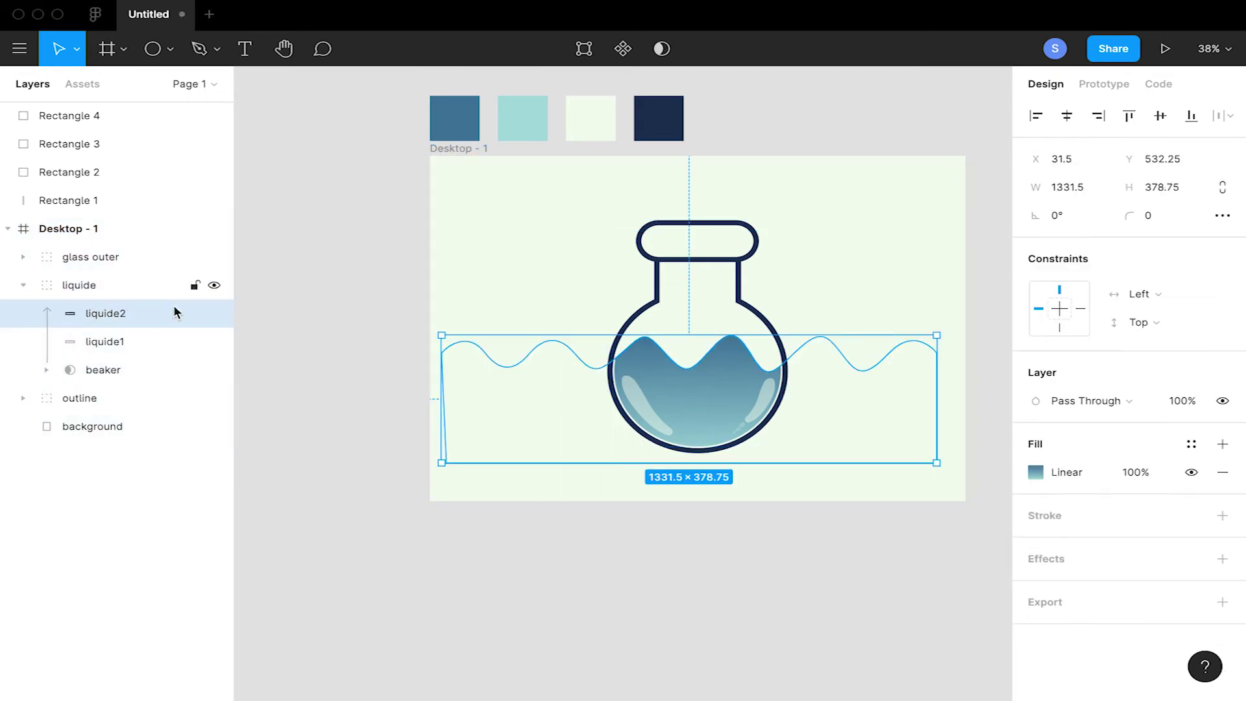
left_click_drag(686, 382, 831, 415)
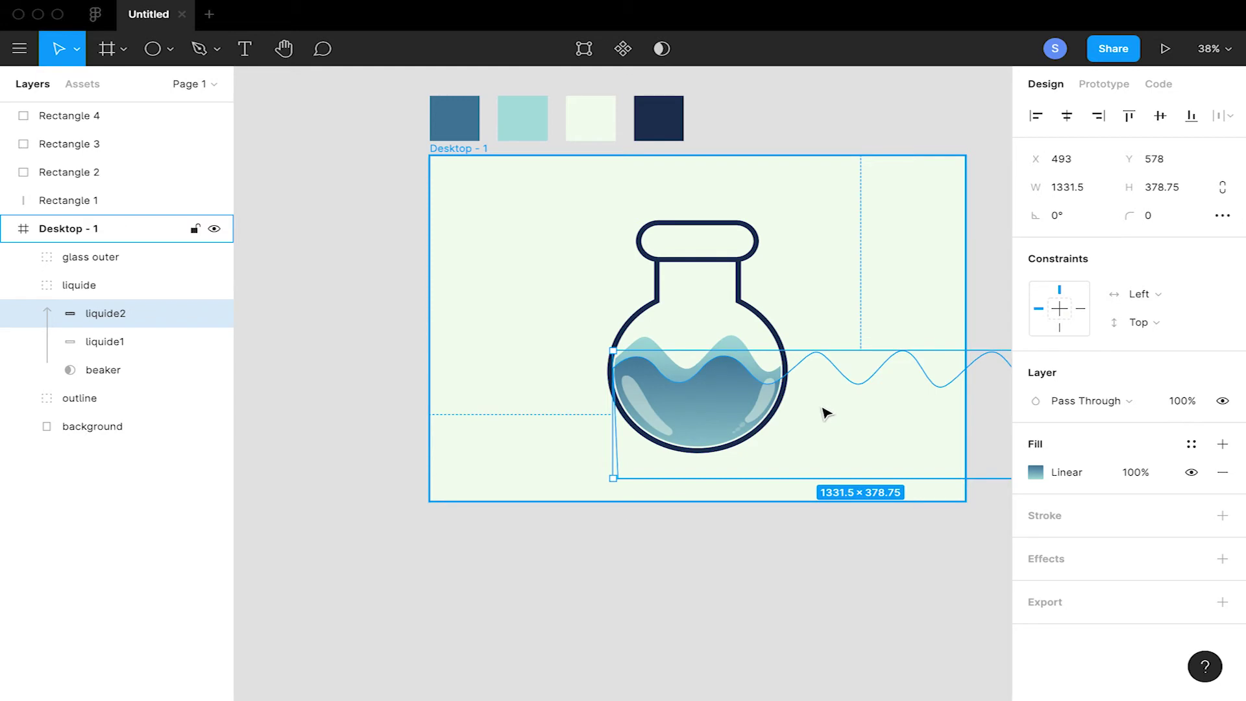
Shift the liquide1 and liquide2 waves so the lighter wave's crests are offset from the darker wave's crests
left_click(150, 342)
left_click_drag(487, 439, 504, 417)
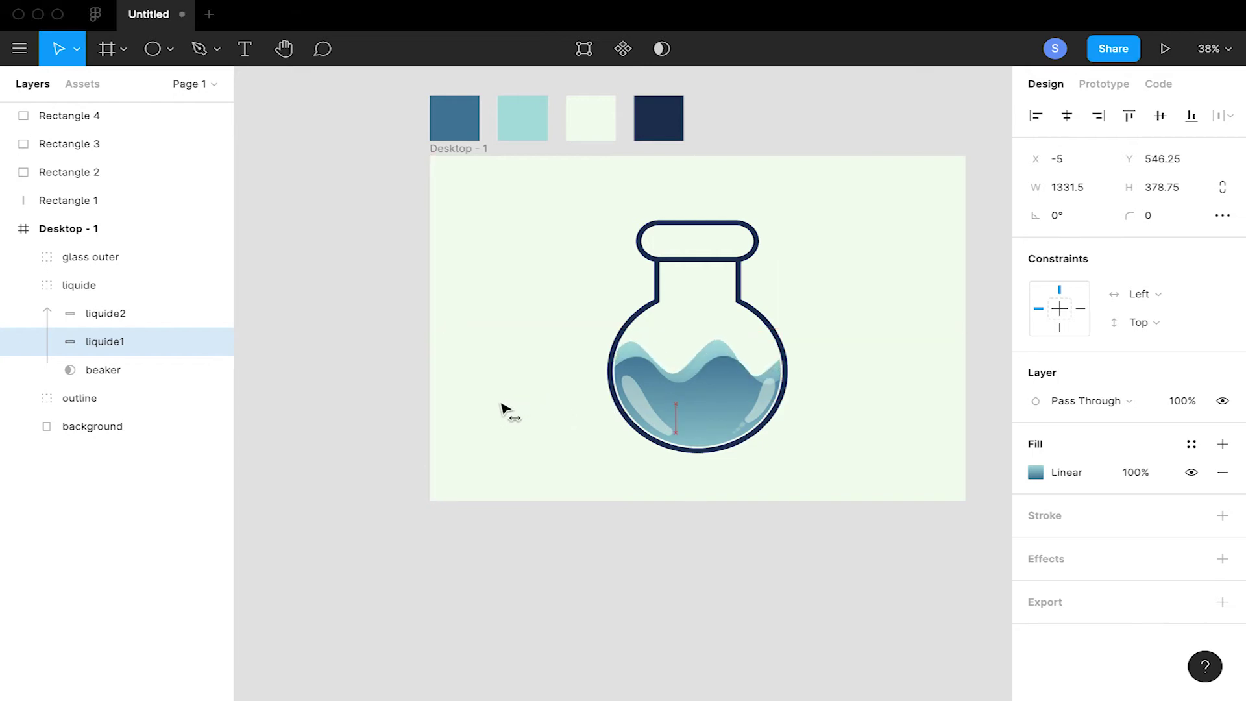
left_click(107, 318)
left_click_drag(722, 412, 676, 412)
left_click(123, 347)
left_click_drag(498, 383, 488, 388)
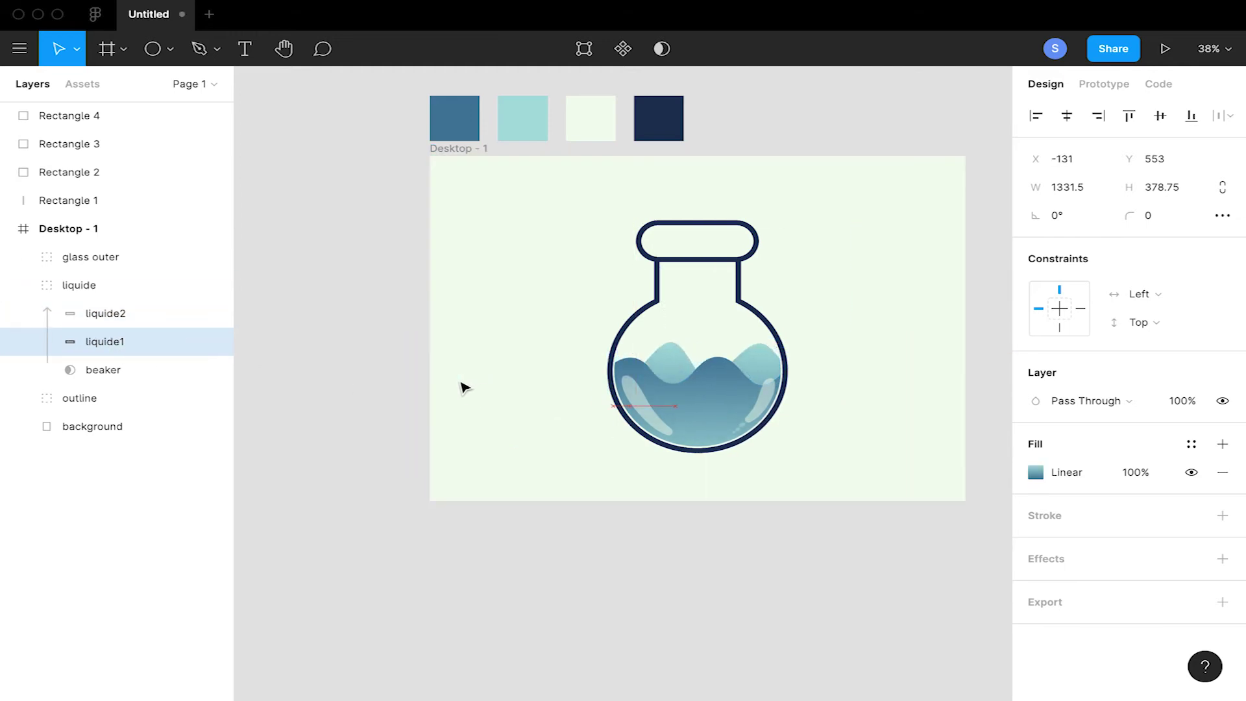
left_click(550, 538)
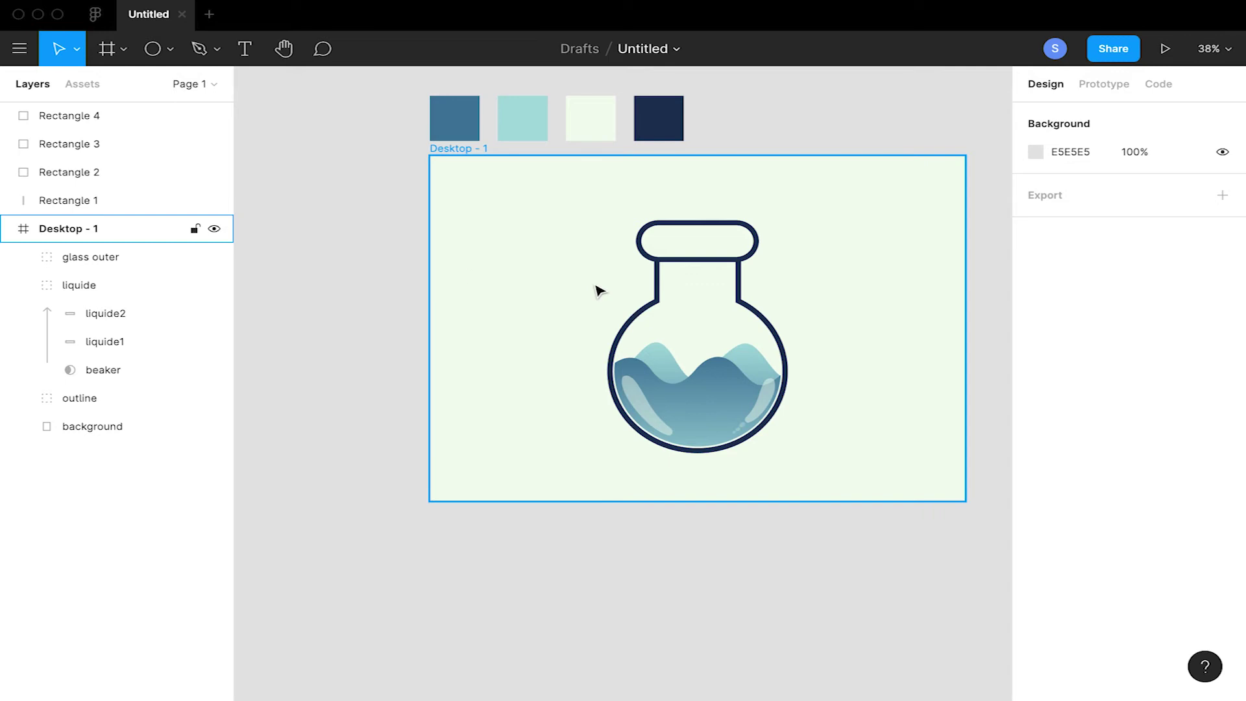
Group the four palette rectangles above the frame and name the group "color"
left_click(7, 228)
left_click(62, 200)
left_click(92, 116, "shift")
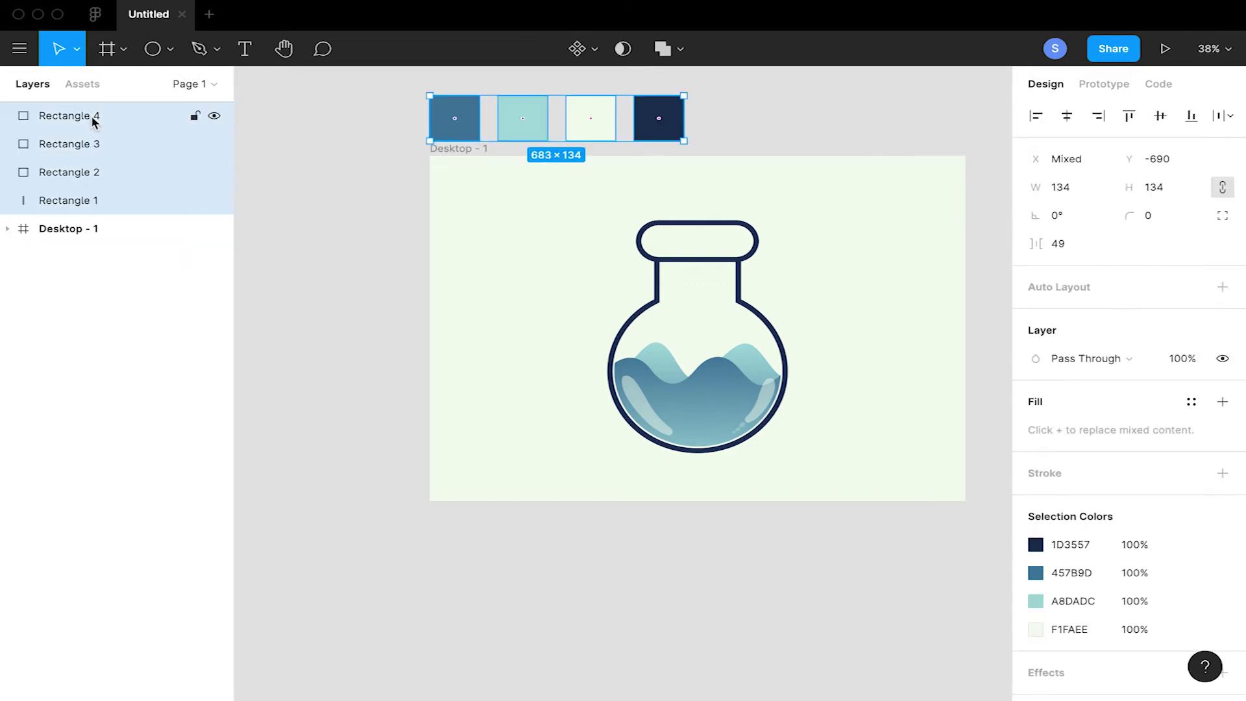
key("super+g")
double_click(72, 116)
type("color")
key("Return")
Duplicate the Desktop - 1 frame and place the copy beside it at X 995, Y -512
left_click(98, 144)
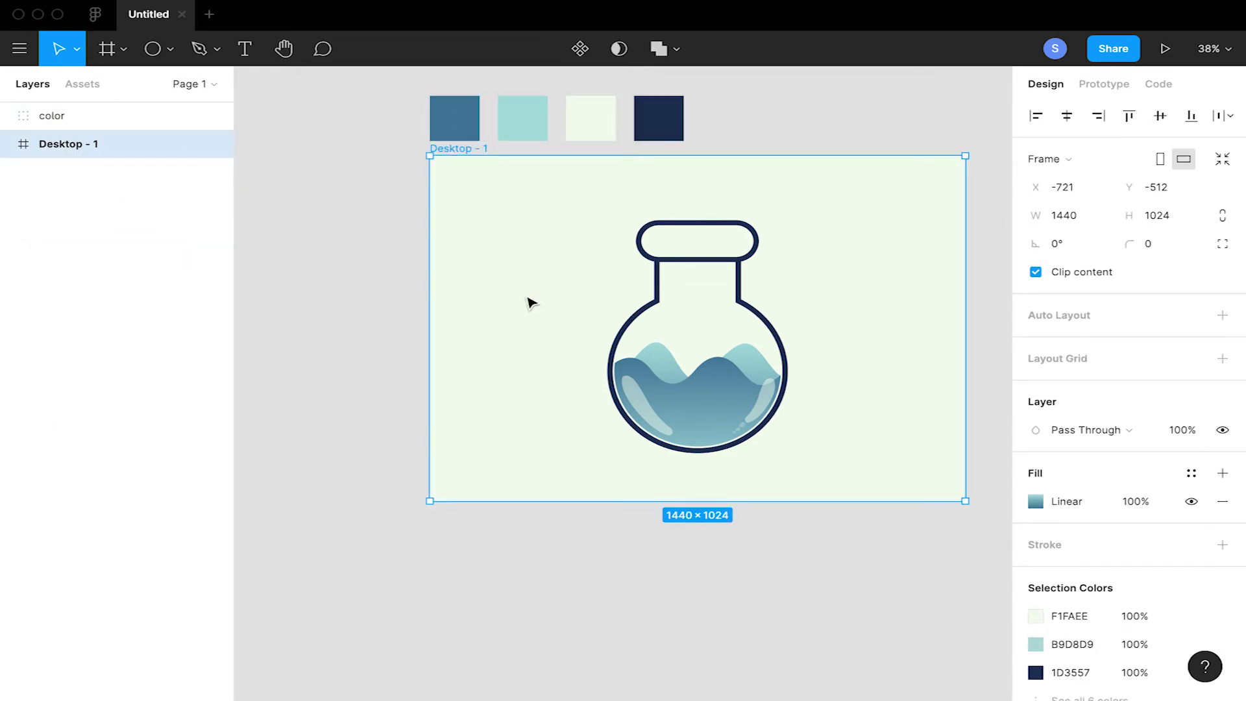
scroll(815, 383, "down", 3)
scroll(820, 372, "up", 3)
scroll(820, 374, "down", 5)
scroll(816, 371, "up", 2)
left_click_drag(817, 372, 615, 405)
key("super+v")
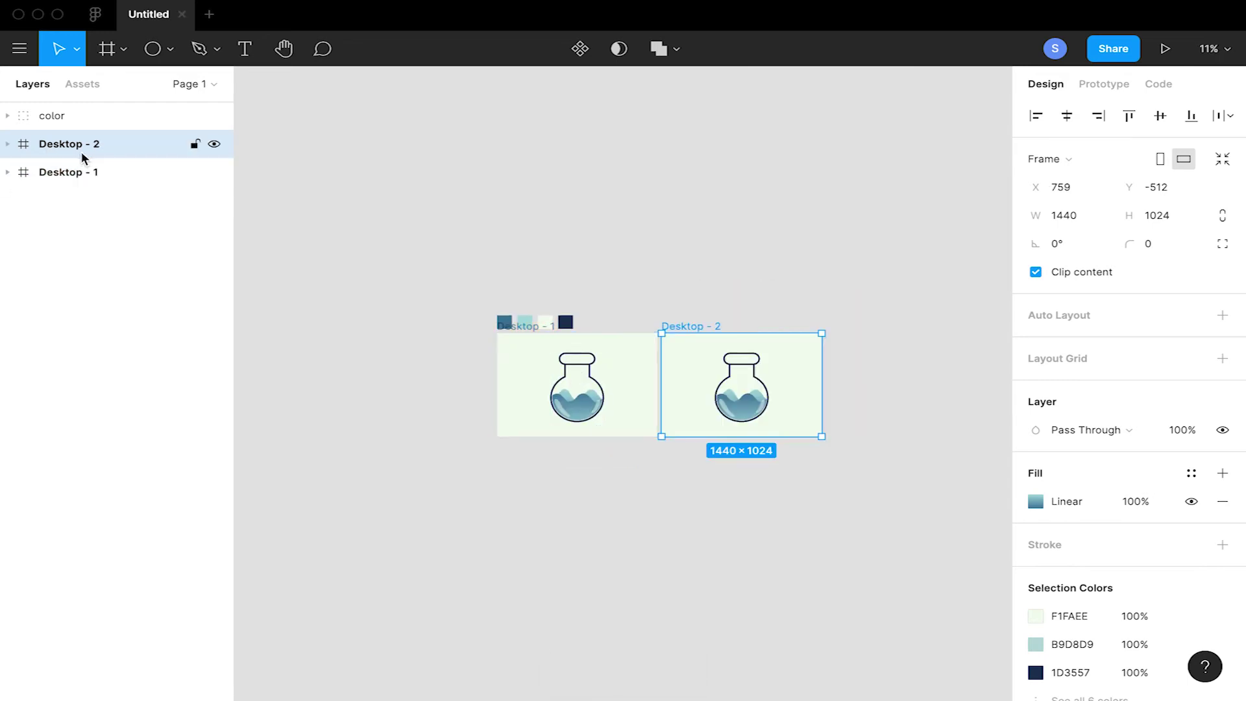
left_click_drag(743, 387, 824, 370)
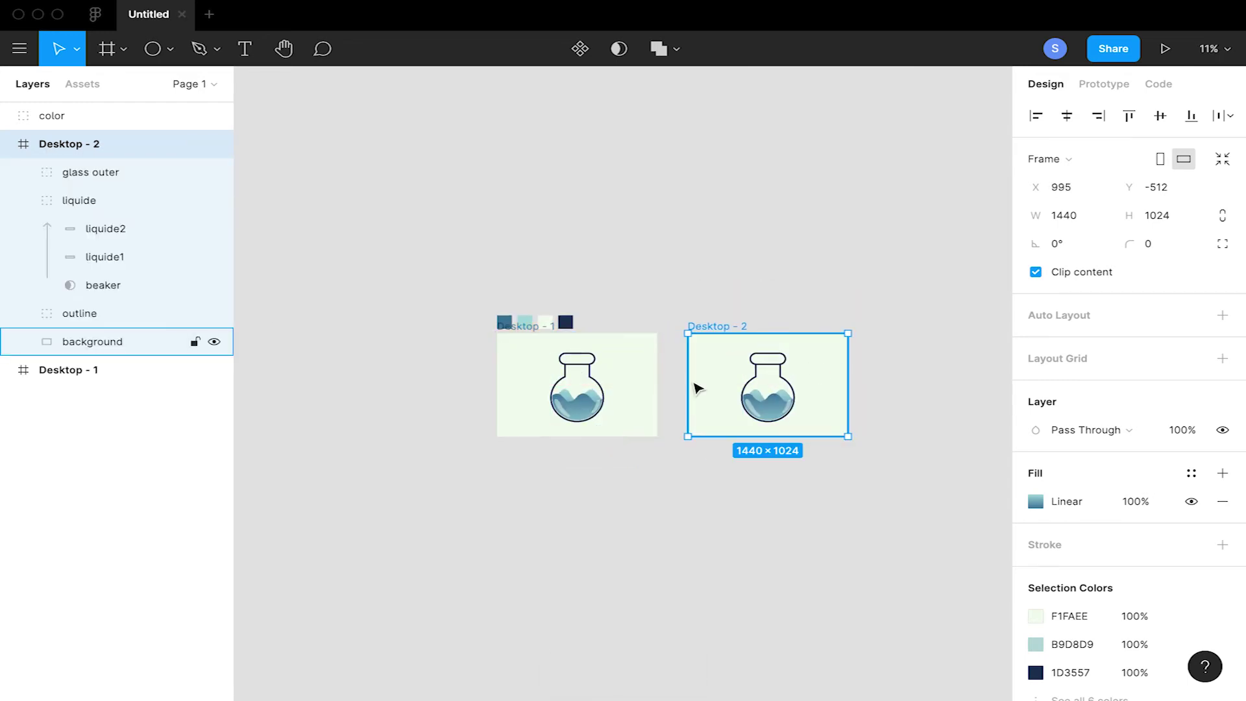
Rename the original frame as "Frame- 1" and its copy as "Frame - 2"
left_click(9, 144)
left_click(68, 173)
double_click(87, 174)
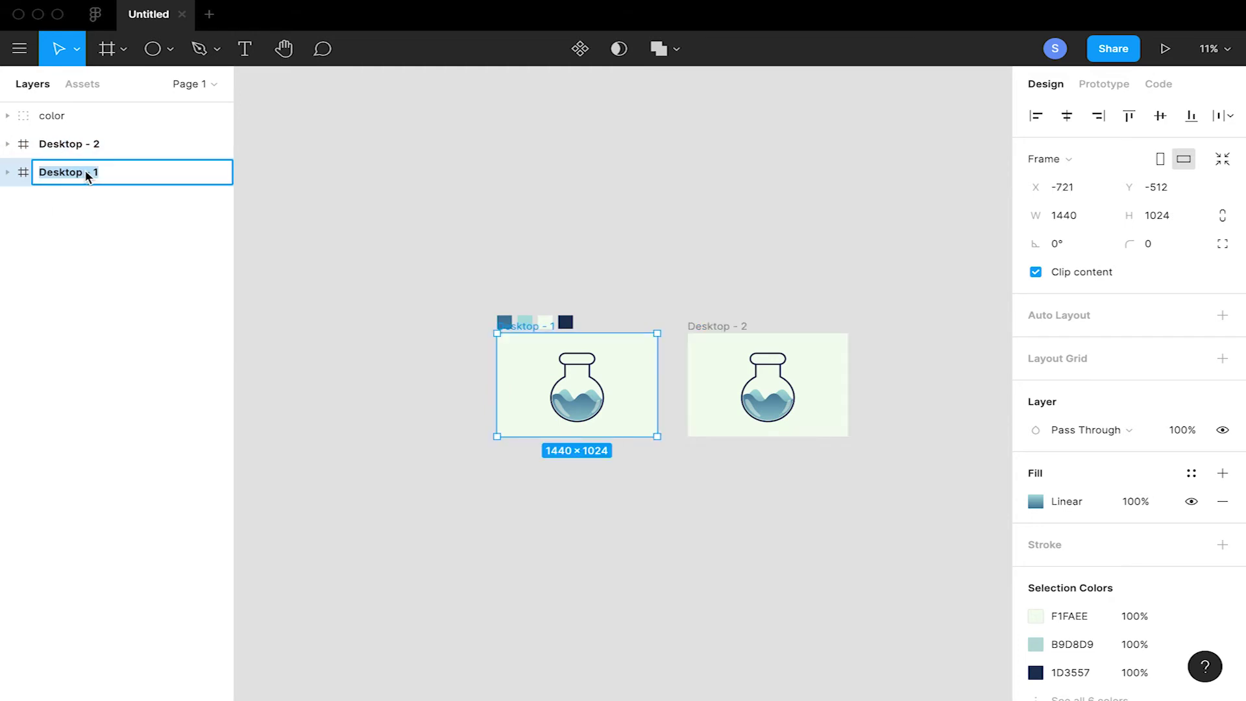
type("Frame")
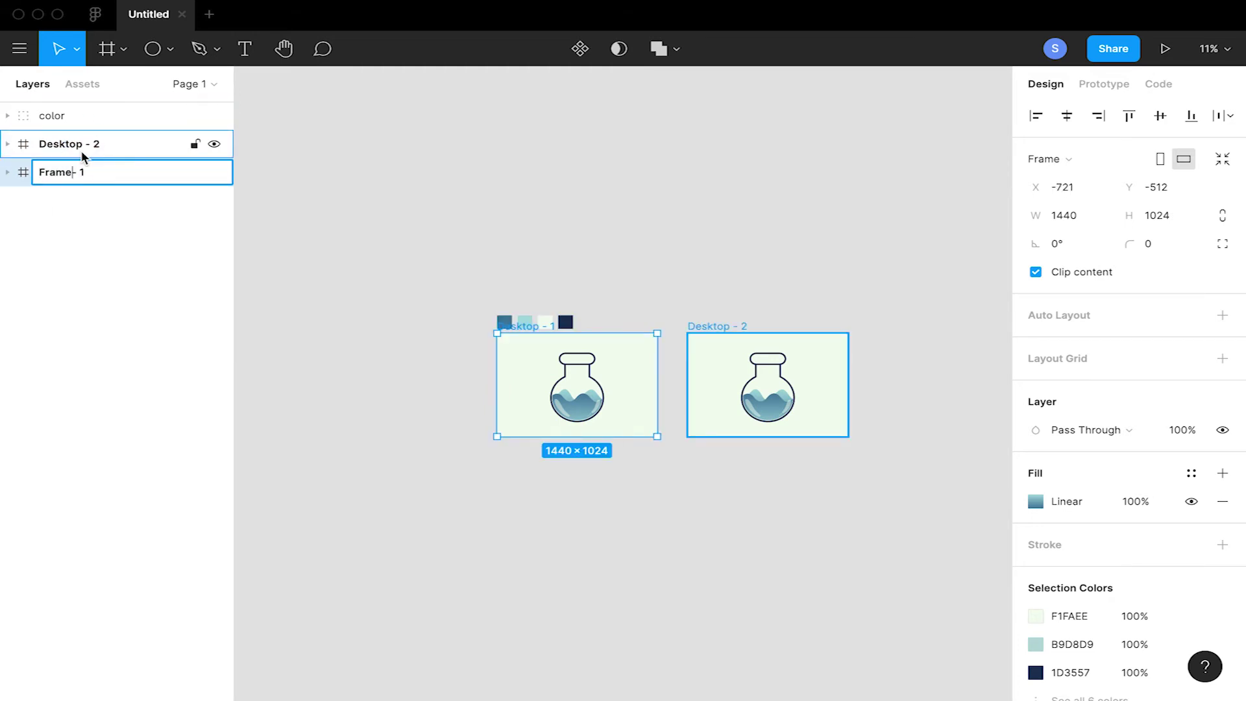
double_click(86, 145)
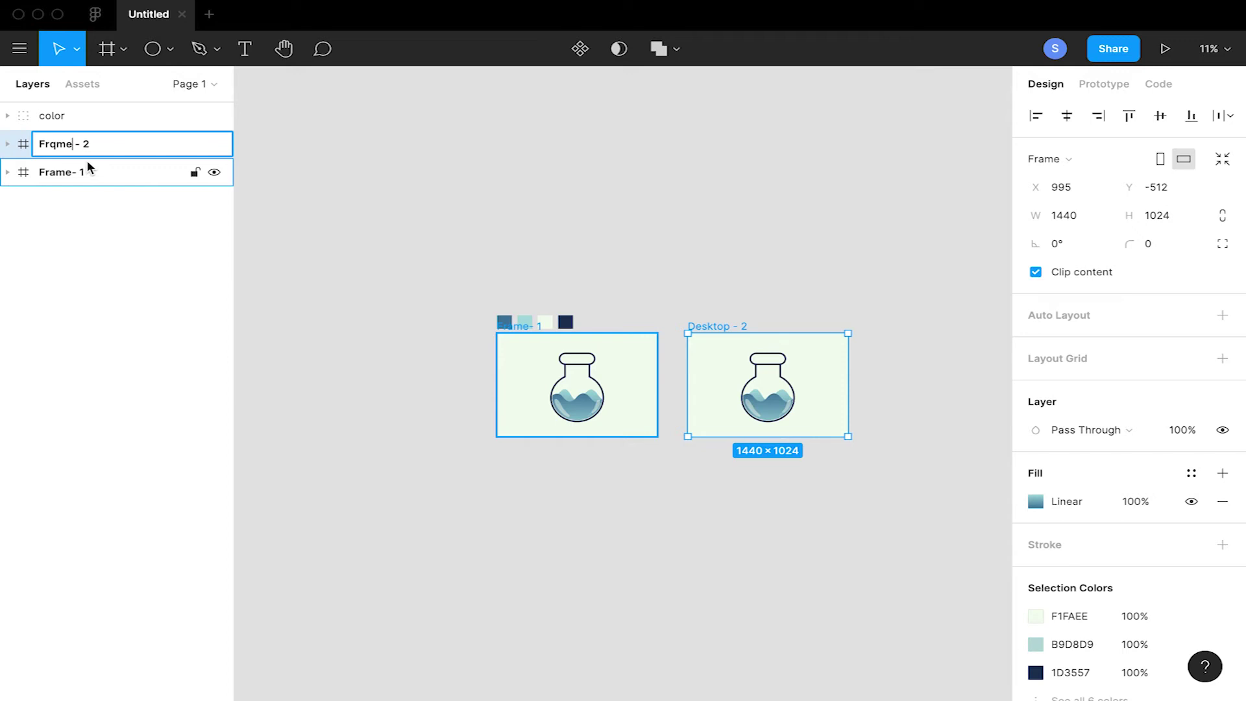
type("Frame")
key("Return")
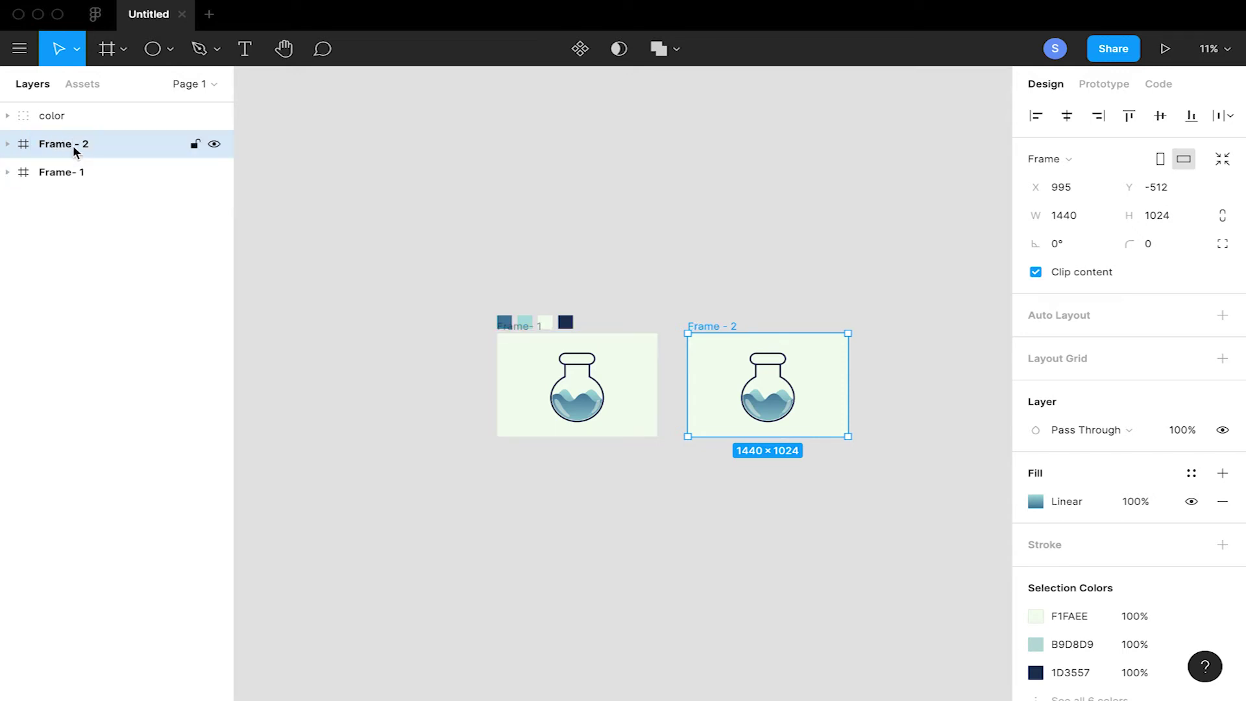
Create two more copies of the frame and place them in a second row at X -721 and X 995, Y 784
key("ctrl+d")
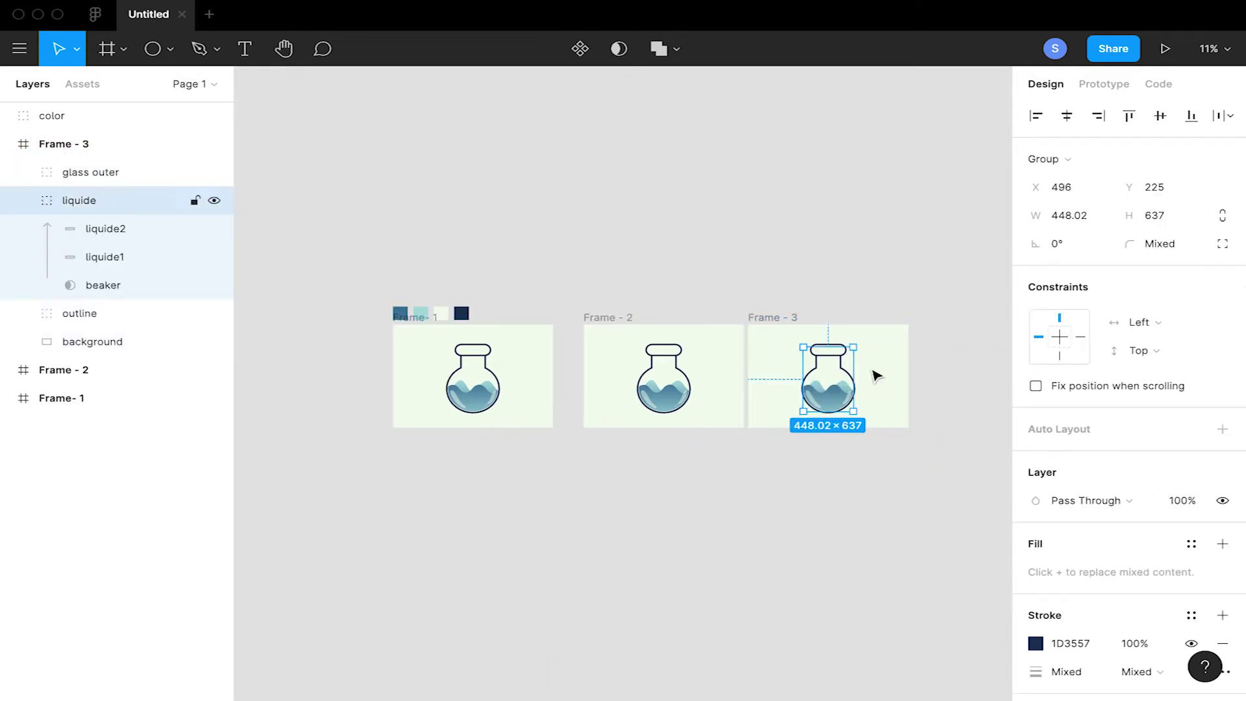
left_click_drag(887, 367, 534, 504)
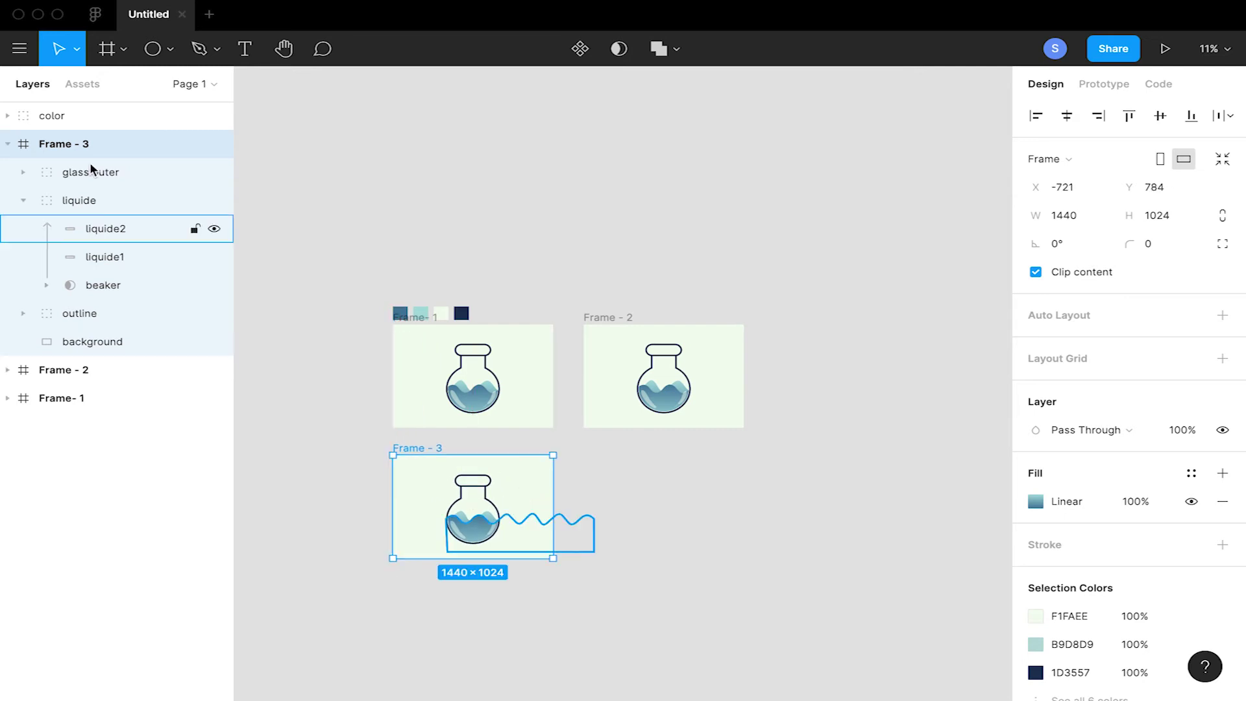
left_click(9, 148)
key("ctrl+v")
left_click_drag(709, 497, 732, 501)
left_click(9, 148)
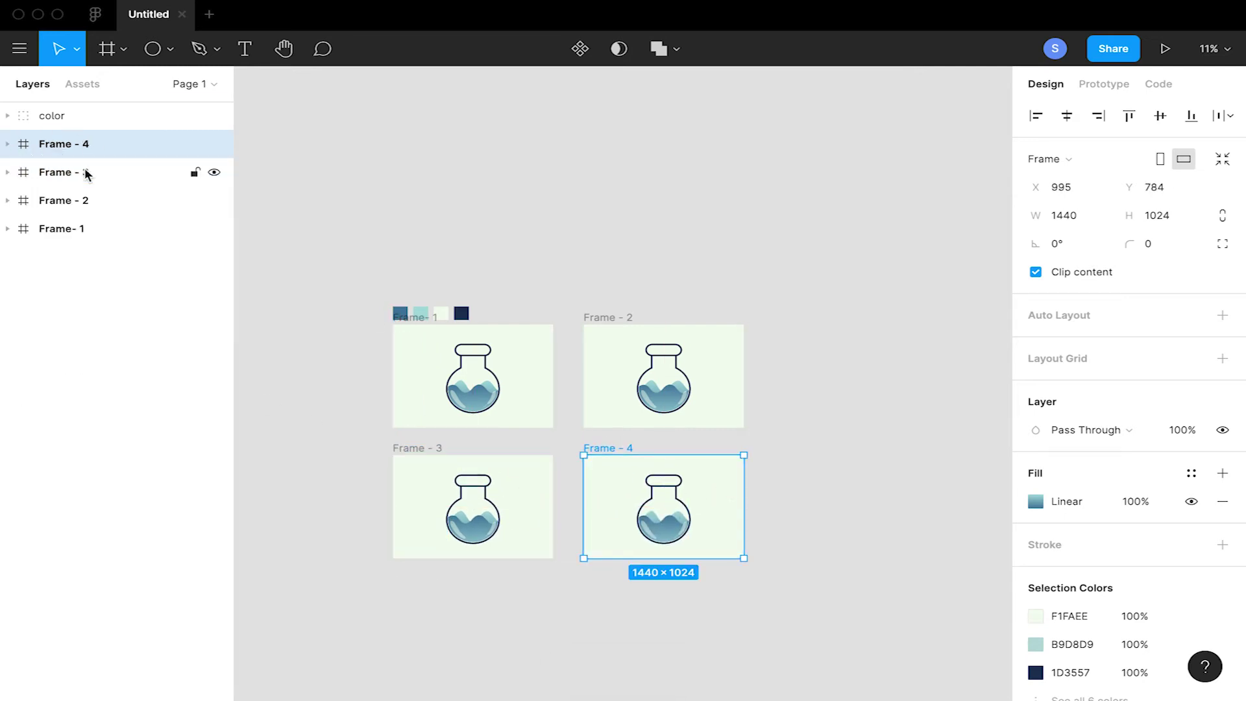
Paste a fifth copy of the frame and place it in a third row, aligned under Frame - 3
key("ctrl+v")
scroll(901, 484, "down", 2)
left_click_drag(901, 484, 557, 596)
left_click(653, 587)
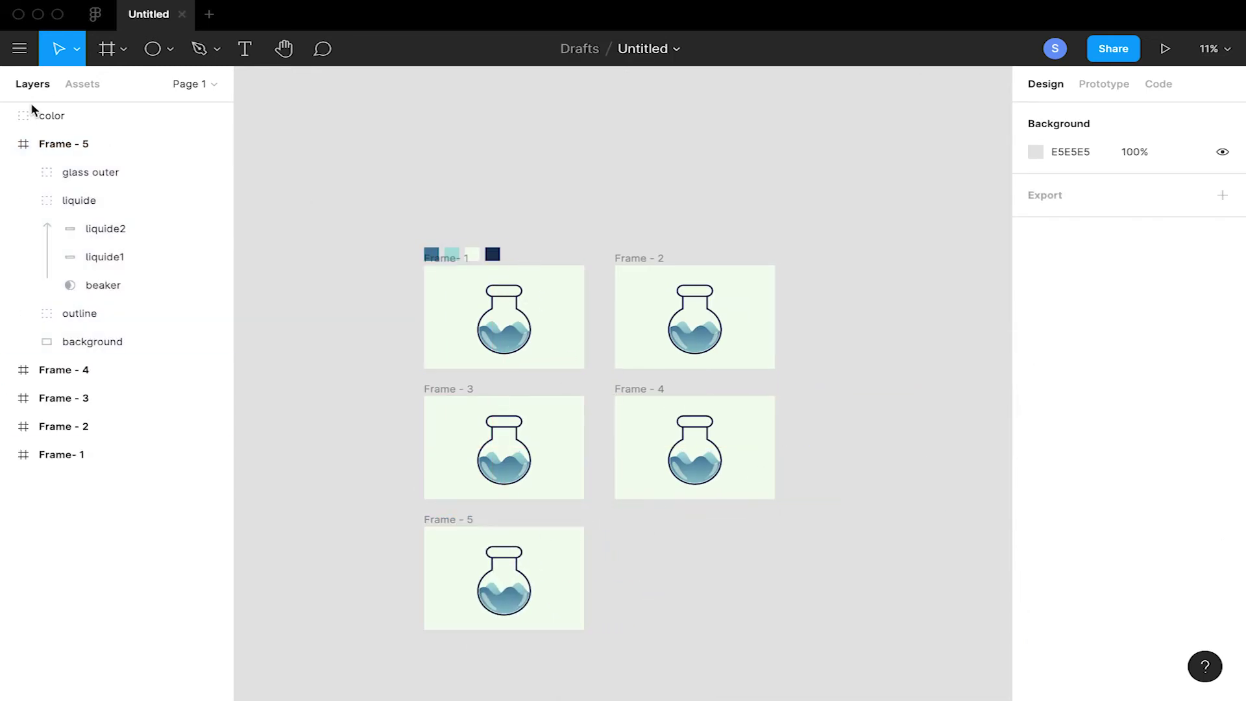
Move the color group up so the palette clears the Frame- 1 title
left_click(181, 119)
left_click_drag(474, 259, 474, 226)
left_click(603, 485)
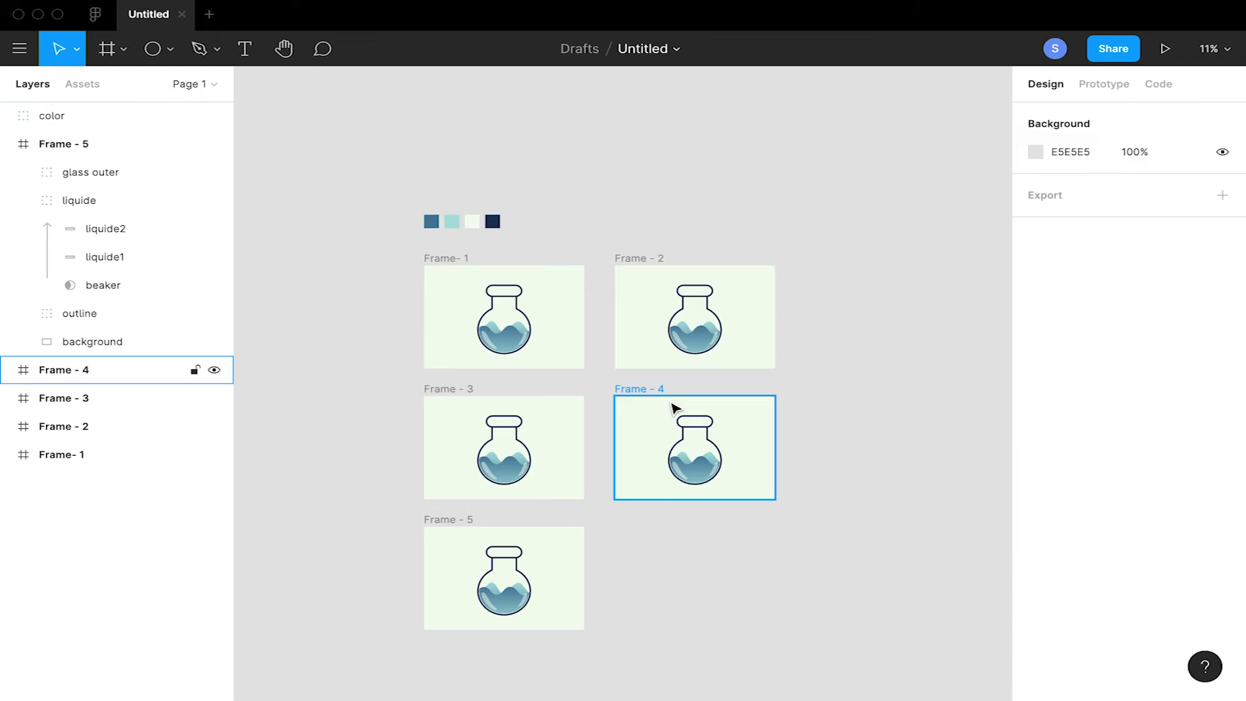
Draw a 34 × 34 circle as a bubble just above the liquid in Frame - 2
scroll(714, 422, "up", 1)
left_click(757, 344)
left_click(9, 145)
scroll(729, 373, "up", 10)
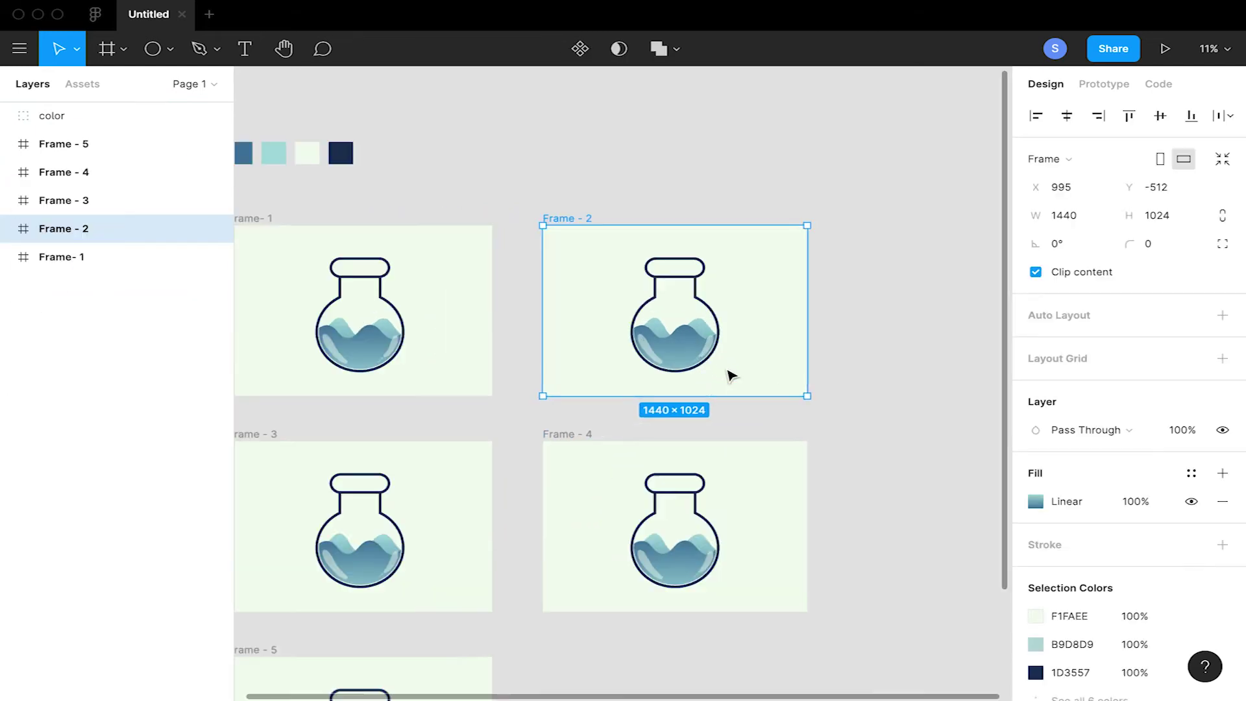
left_click_drag(293, 317, 504, 359)
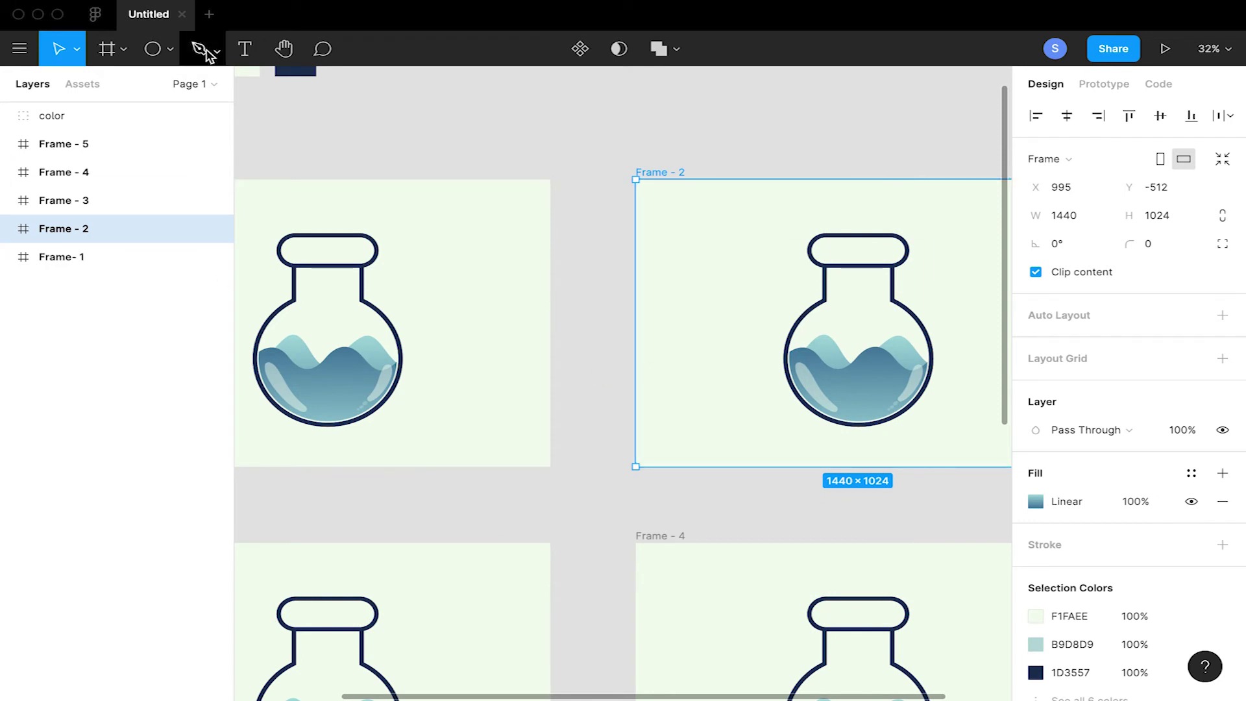
key("o")
scroll(910, 374, "up", 5)
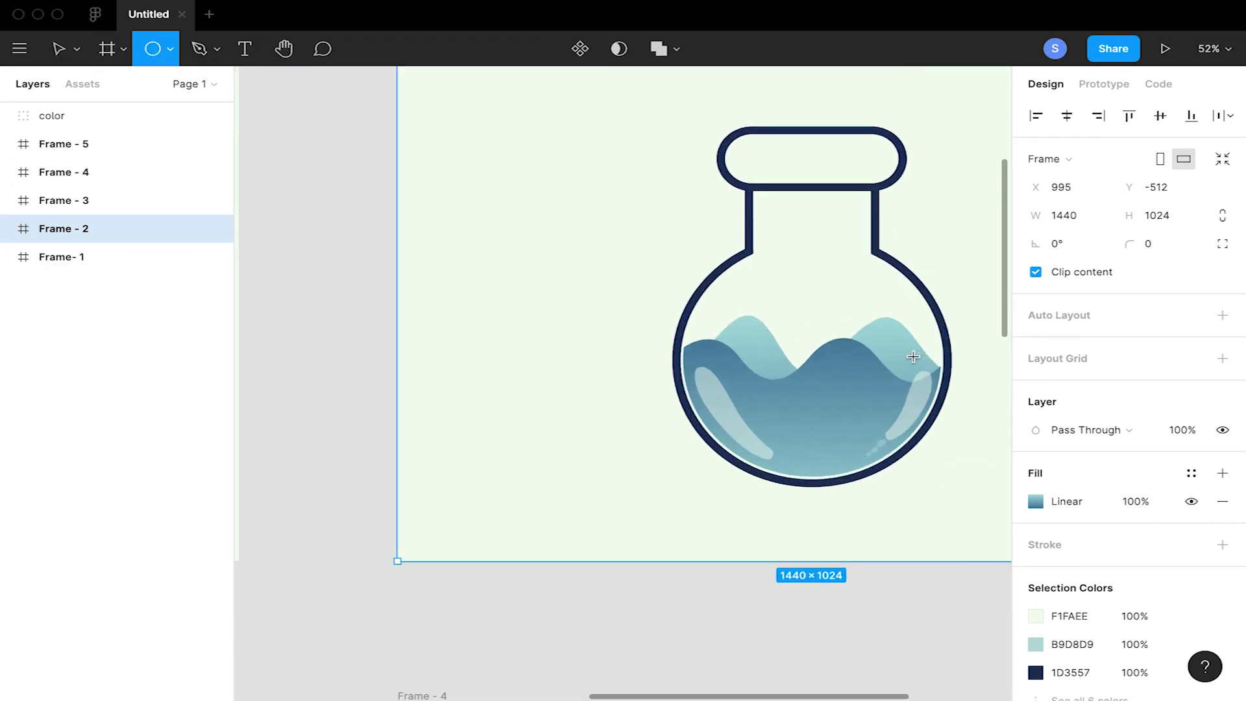
left_click_drag(825, 304, 834, 314)
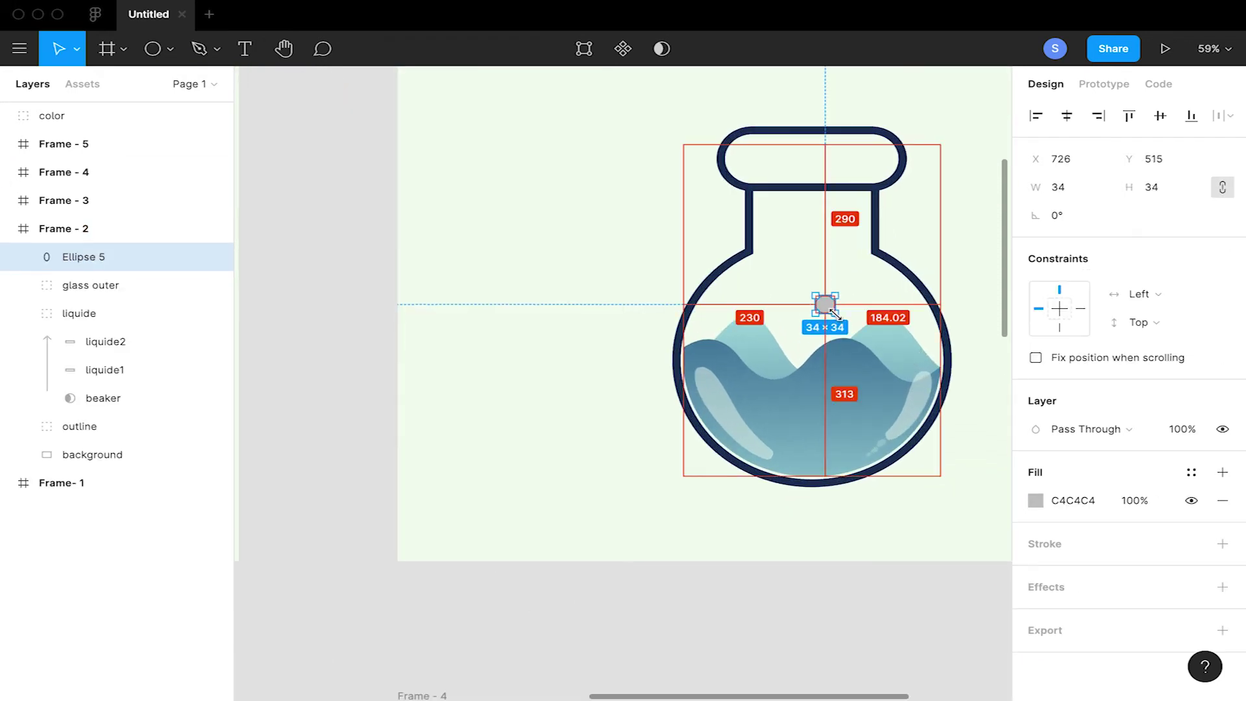
Fill the bubble with a linear gradient based on the light teal A0D2D7 sampled from the liquid, and rotate it to about -112°
key("i")
left_click(886, 338)
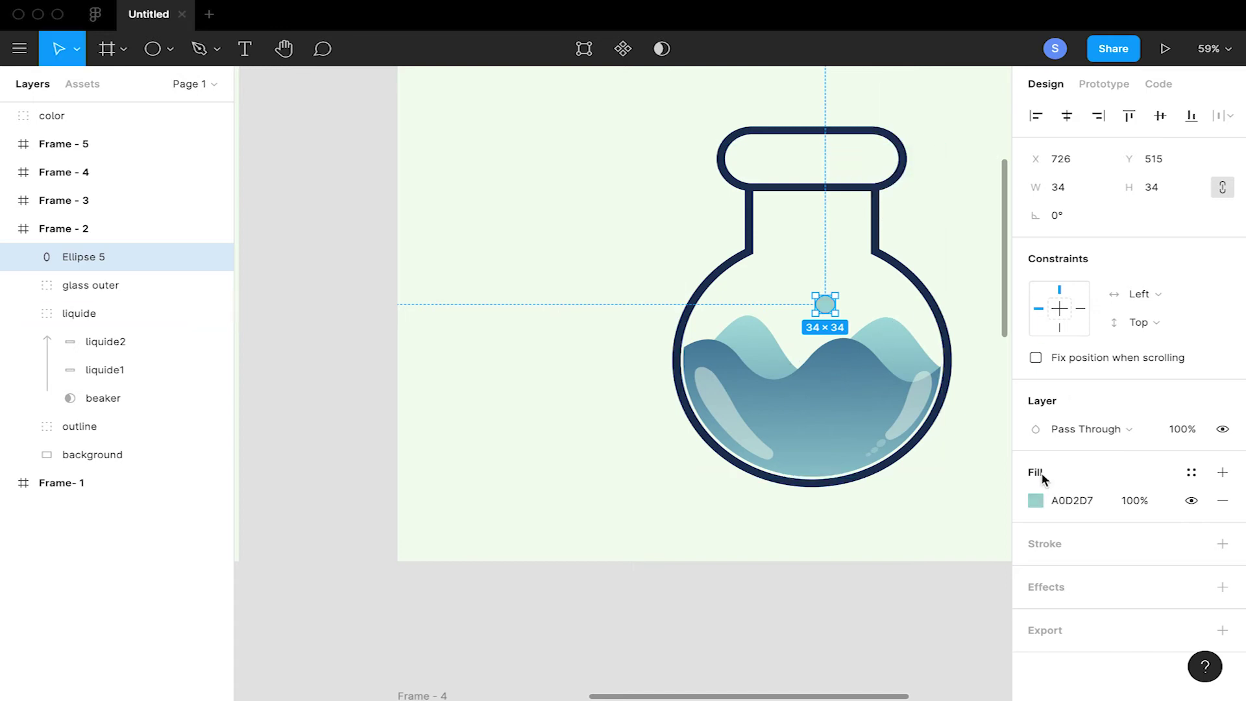
left_click(1035, 500)
left_click(808, 243)
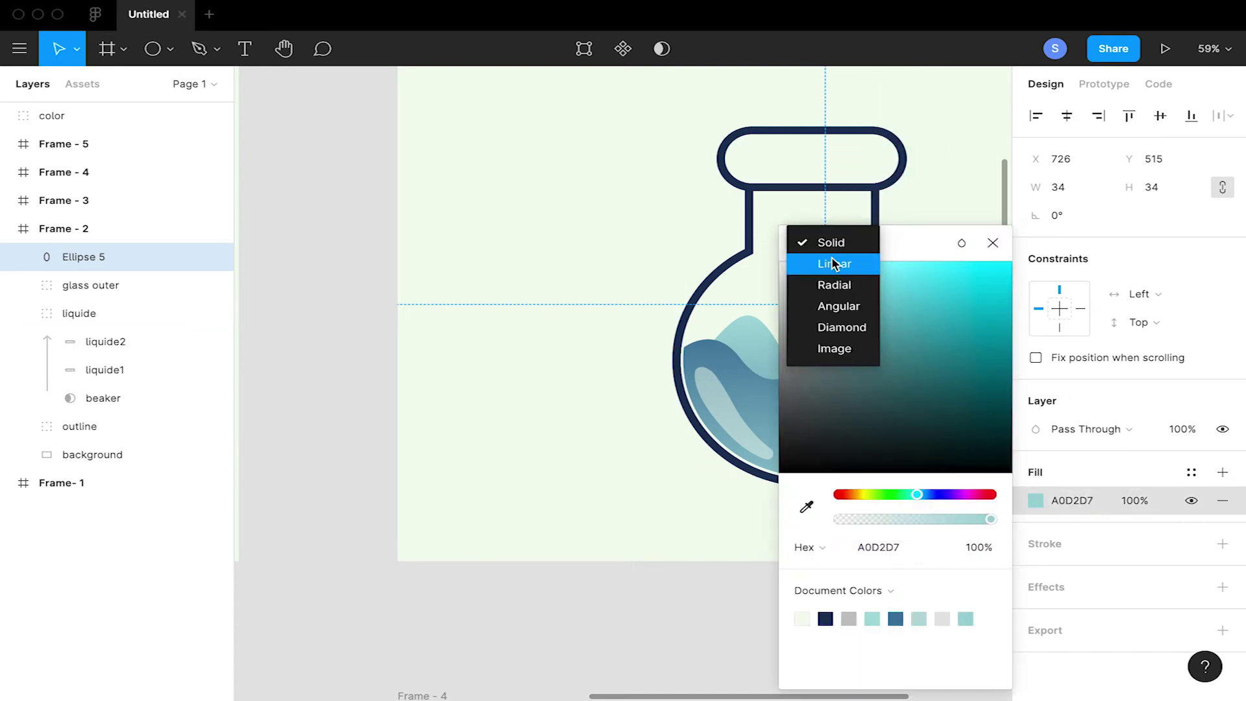
left_click(835, 261)
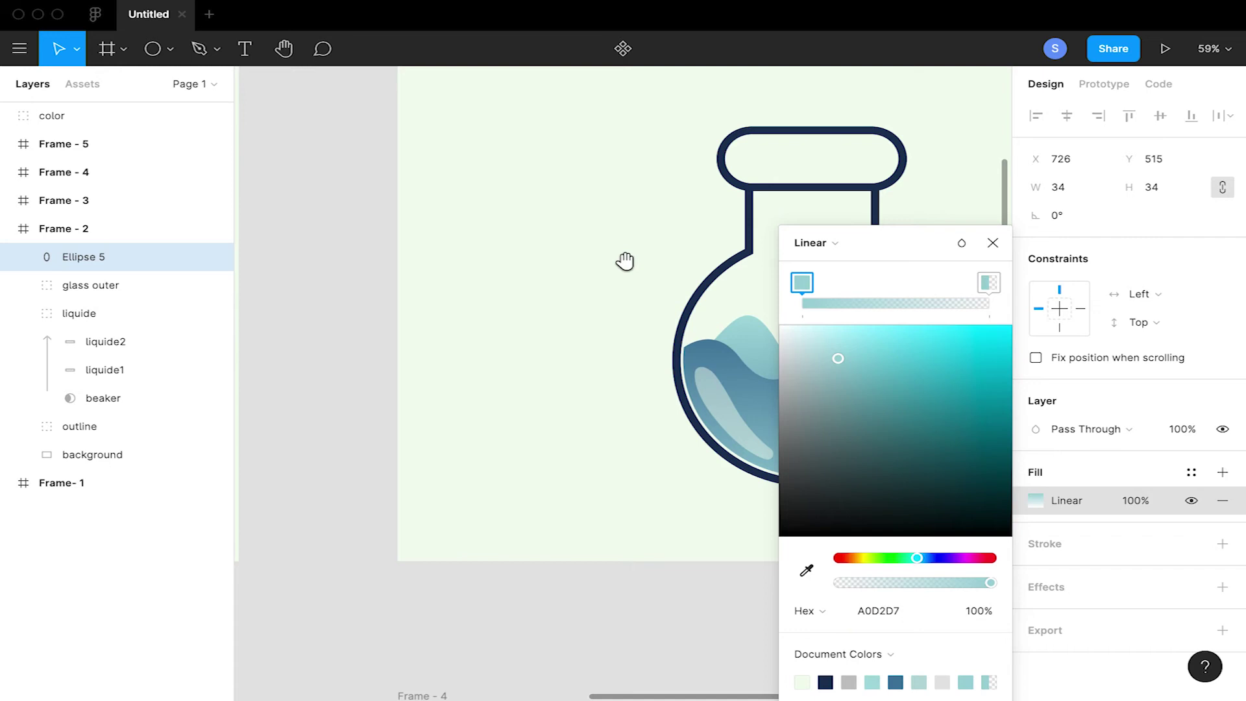
left_click(993, 244)
scroll(811, 290, "right", 3)
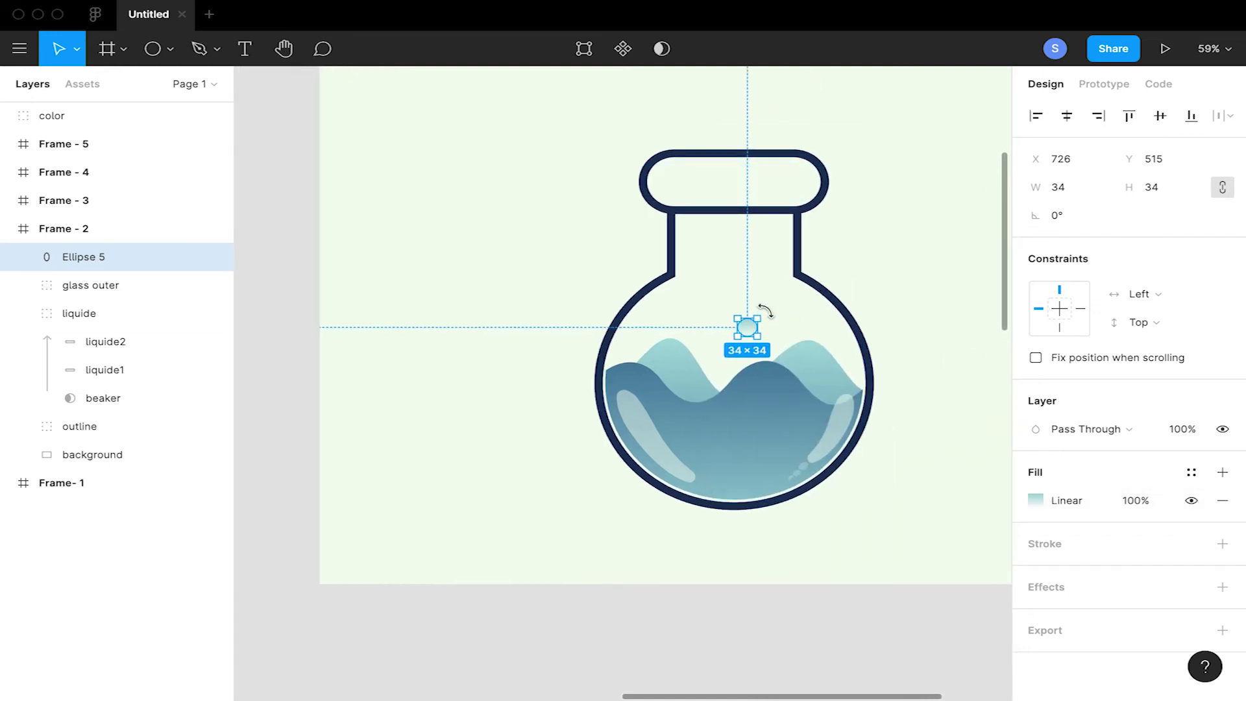
left_click_drag(761, 352, 884, 292)
left_click(906, 288)
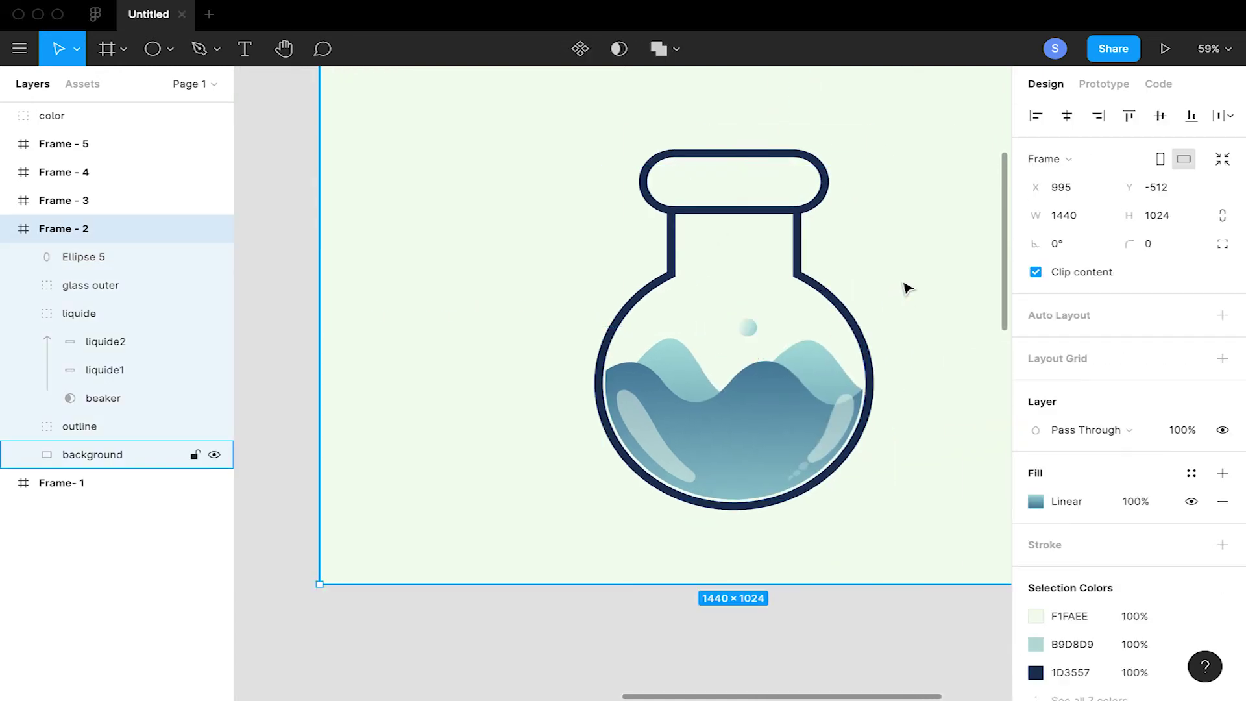
Recolor the transparent end of the bubble's gradient with the blue sampled from the front liquid wave
left_click(748, 328)
key("shift+equal")
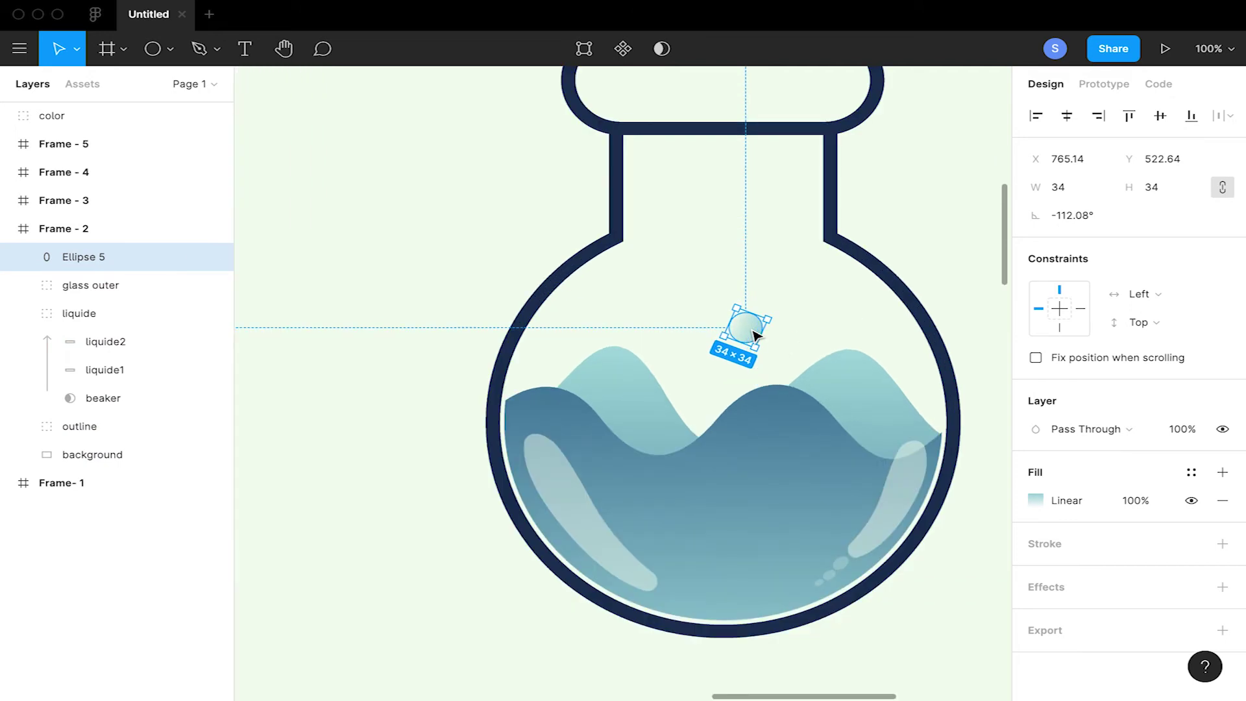
left_click(1025, 501)
left_click(806, 506)
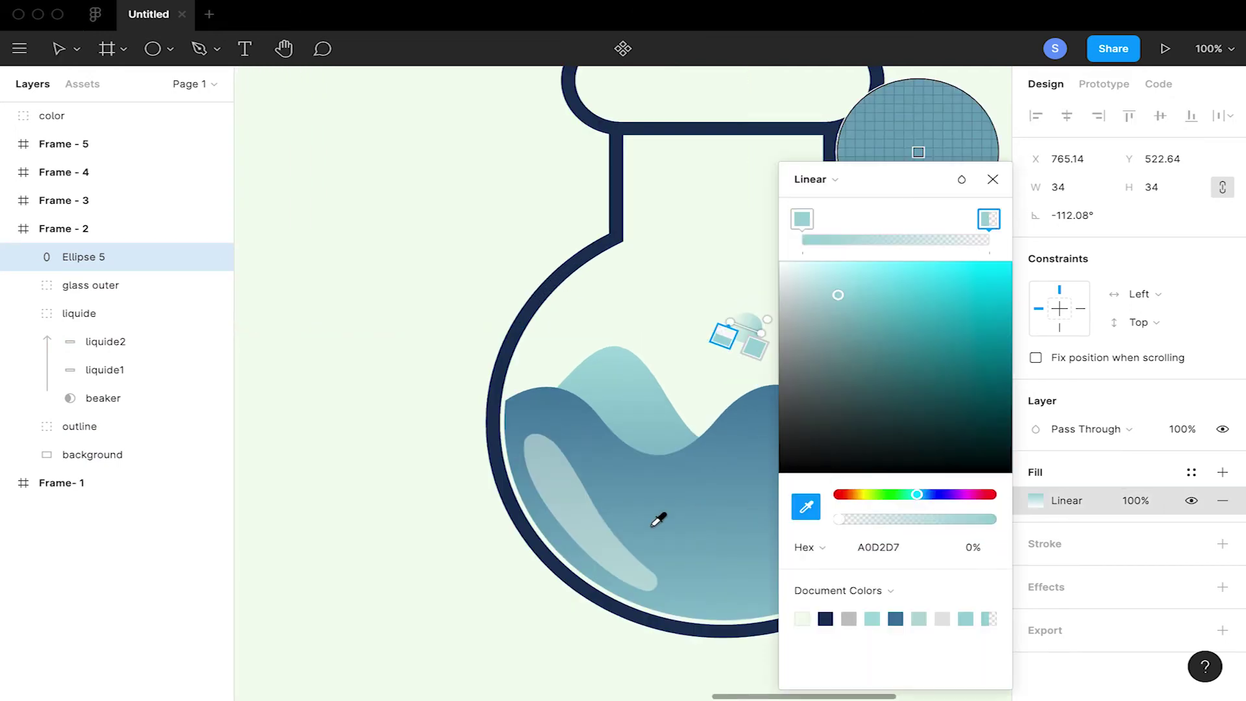
left_click(659, 517)
left_click(992, 179)
key("Escape")
Add two larger copies of the bubble in Frame - 2, one about 43 px inside the neck and one at the neck's base
left_click(752, 339)
left_click_drag(751, 334, 784, 217)
left_click(795, 334)
left_click(683, 297)
left_click_drag(792, 172, 784, 182)
left_click_drag(815, 180, 831, 381)
left_click(923, 364)
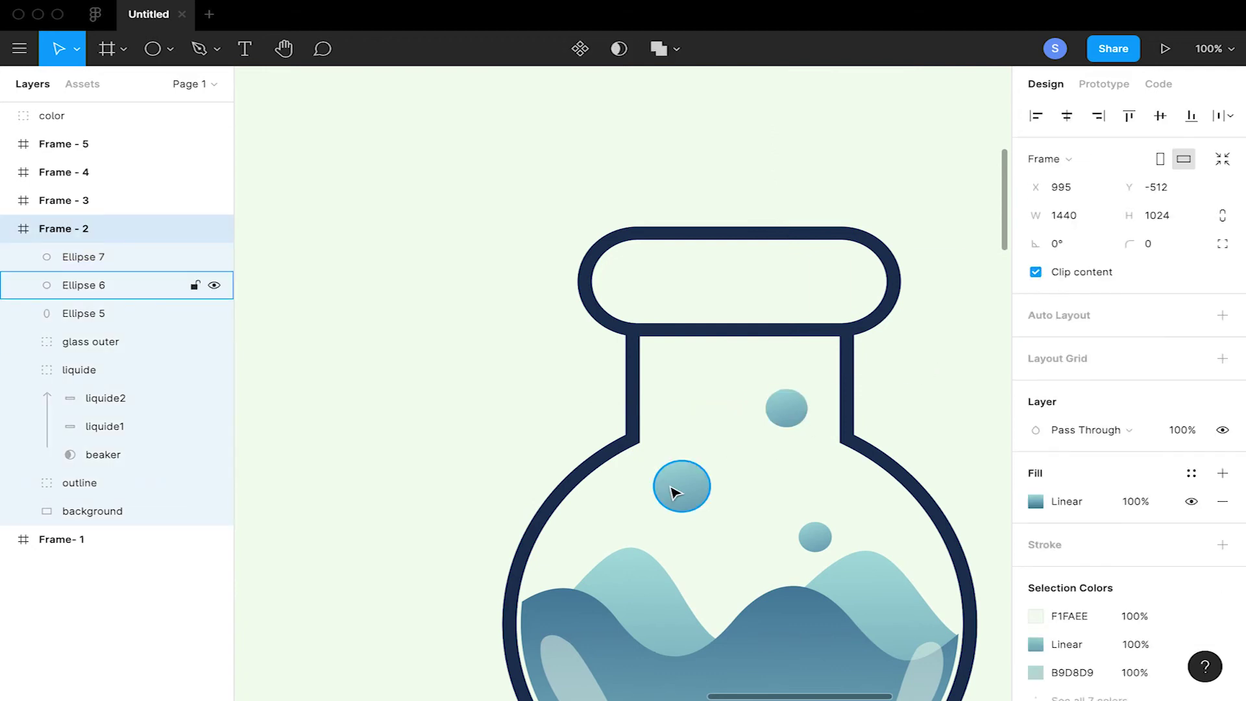
left_click(669, 491)
key("Escape")
Group the three bubble ellipses in Frame - 2 and name the group "bubble"
scroll(934, 395, "down", 10)
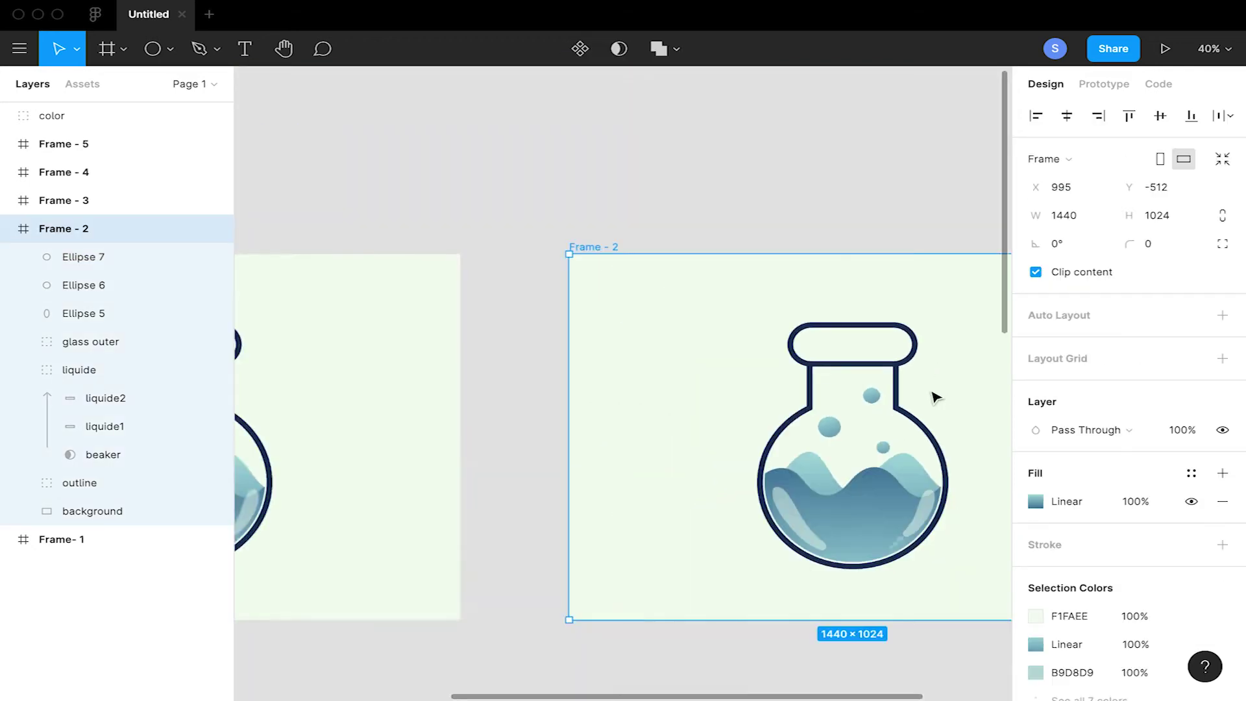
scroll(875, 486, "down", 2)
scroll(875, 487, "right", 2)
left_click(83, 256)
left_click(85, 312, "shift")
key("super+g")
double_click(64, 257)
type("bubble")
key("Return")
left_click(23, 256)
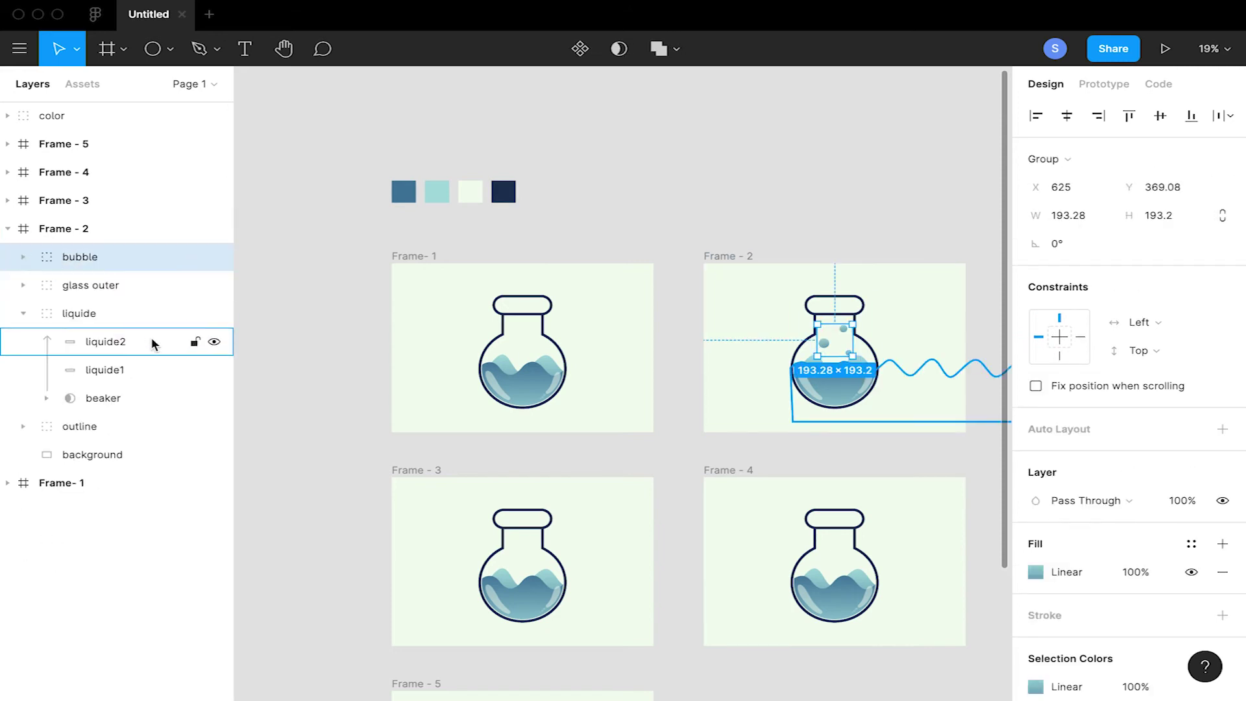
Paste a copy of the bubble group into the flask in Frame - 3
left_click(9, 229)
left_click(450, 584)
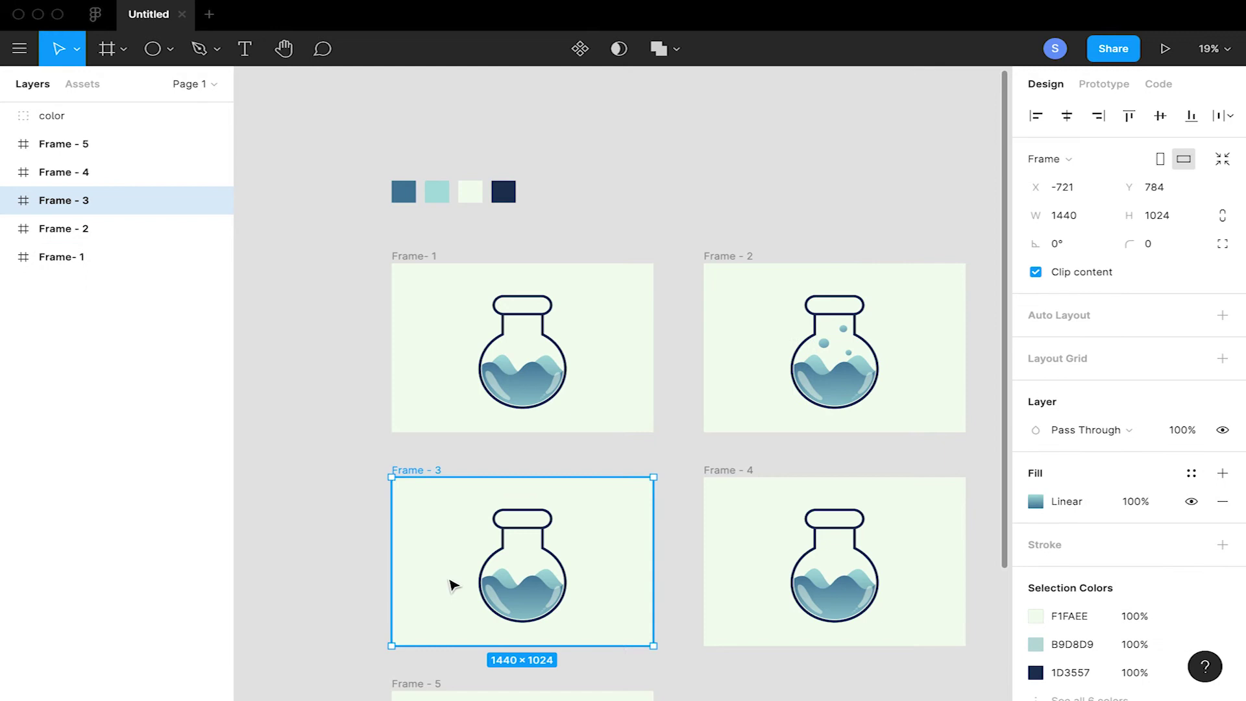
scroll(523, 564, "up", 5)
left_click(524, 562)
key("ctrl+v")
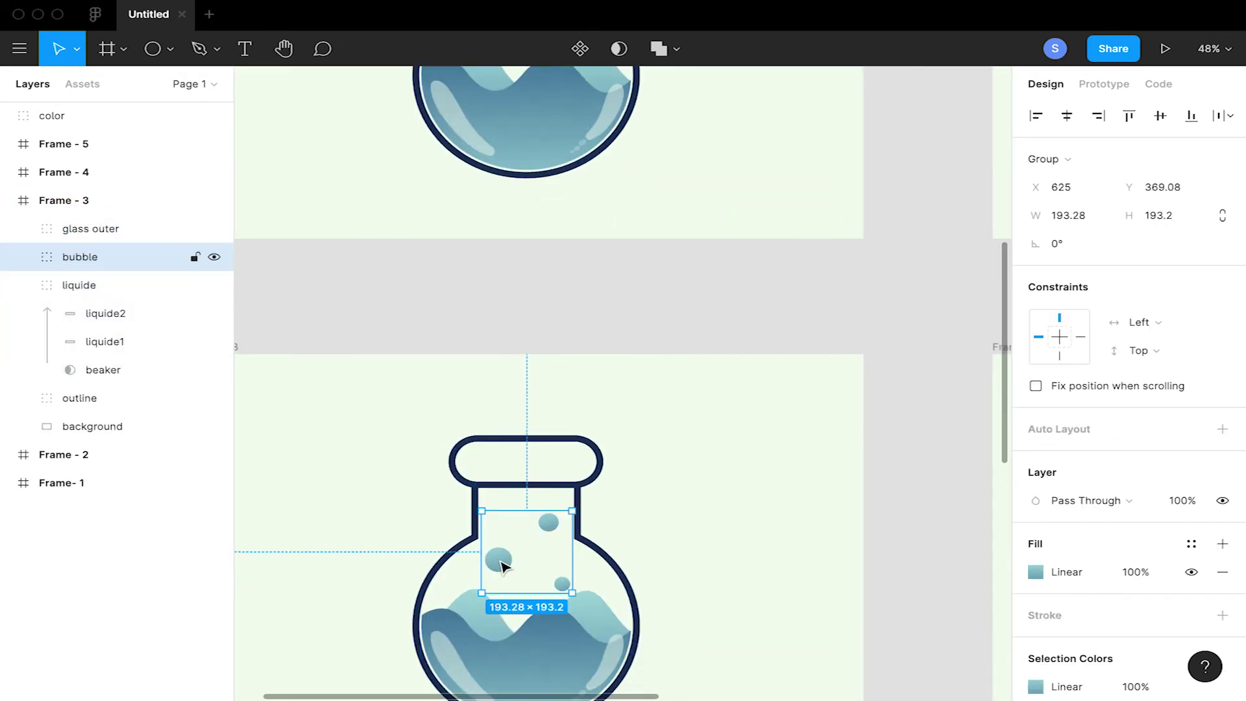
Spread the three bubbles upward in Frame - 3, placing Ellipse 7 inside the flask's rim at X 637, Y 237.3
scroll(522, 574, "up", 5)
left_click_drag(478, 563, 542, 506)
left_click(24, 256)
left_click(97, 313)
left_click_drag(600, 570, 562, 574)
left_click(98, 285)
left_click_drag(573, 443, 480, 369)
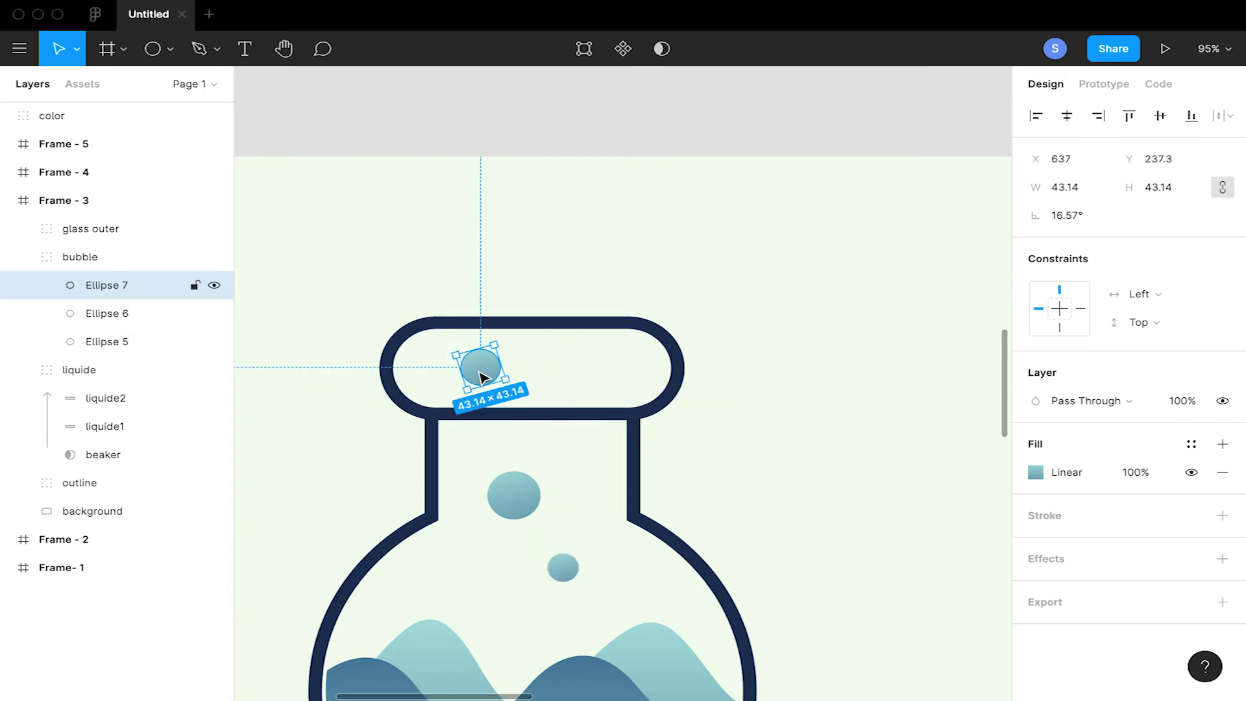
Enlarge the top bubble and the lowest one to about 66 px in Frame - 3, then shrink Ellipse 6 to about 46 px and raise it
left_click_drag(508, 325, 518, 317)
left_click(563, 567)
left_click_drag(576, 543, 587, 532)
left_click_drag(520, 495, 574, 462)
left_click(757, 455)
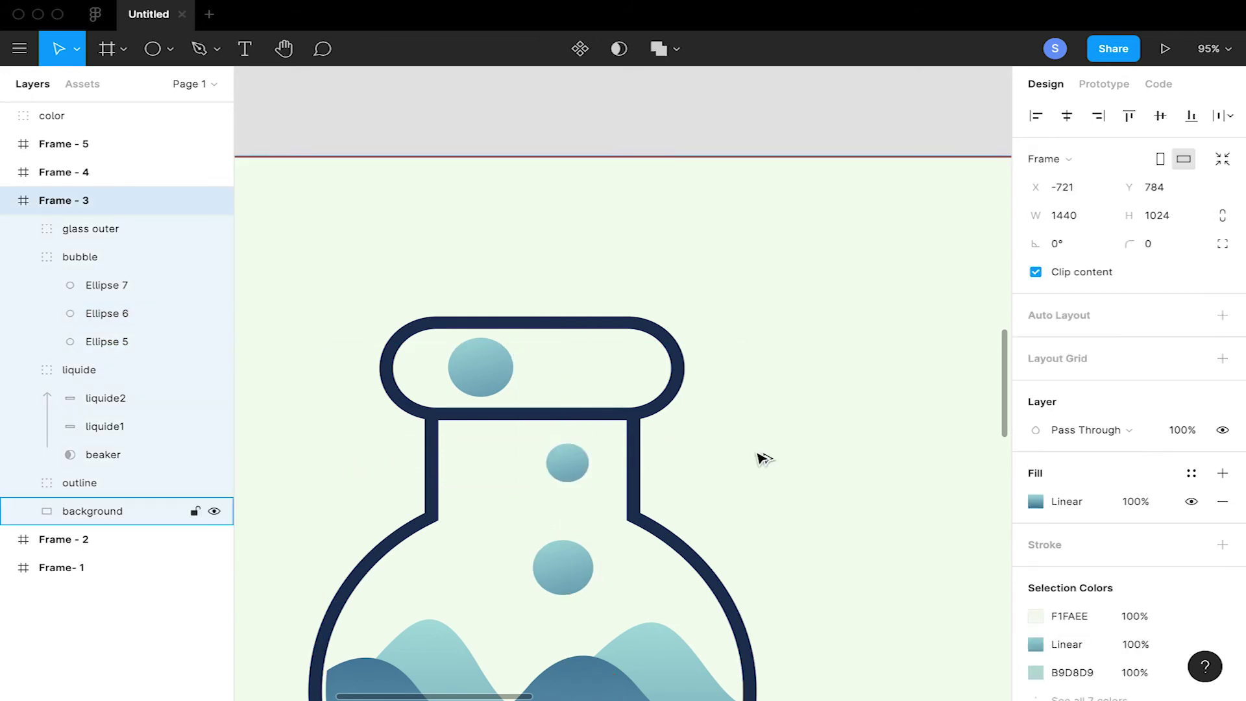
scroll(758, 455, "down", 7)
left_click_drag(780, 426, 699, 438)
scroll(699, 438, "up", 2)
scroll(594, 509, "right", 2)
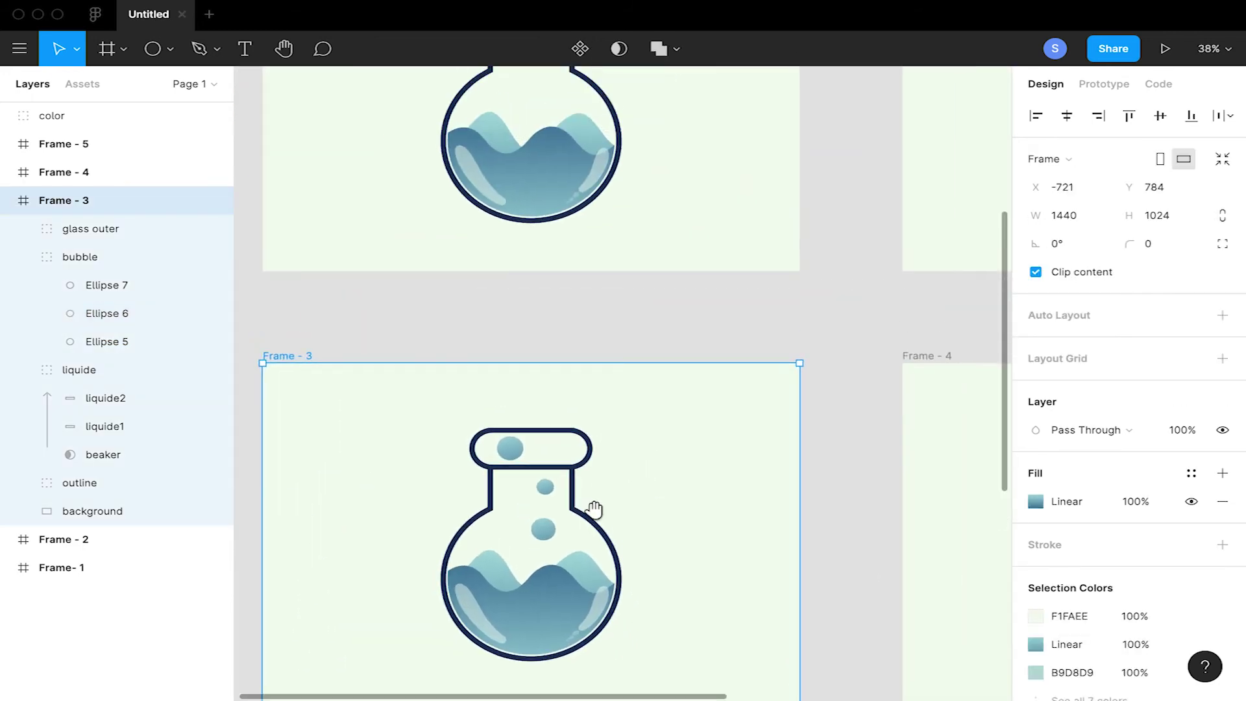
Stagger the upper bubbles in Frame - 3, shifting Ellipse 7 right within the rim and Ellipse 6 left to X 668, Y 352.18
left_click(548, 496)
left_click(107, 314)
left_click_drag(545, 495, 534, 495)
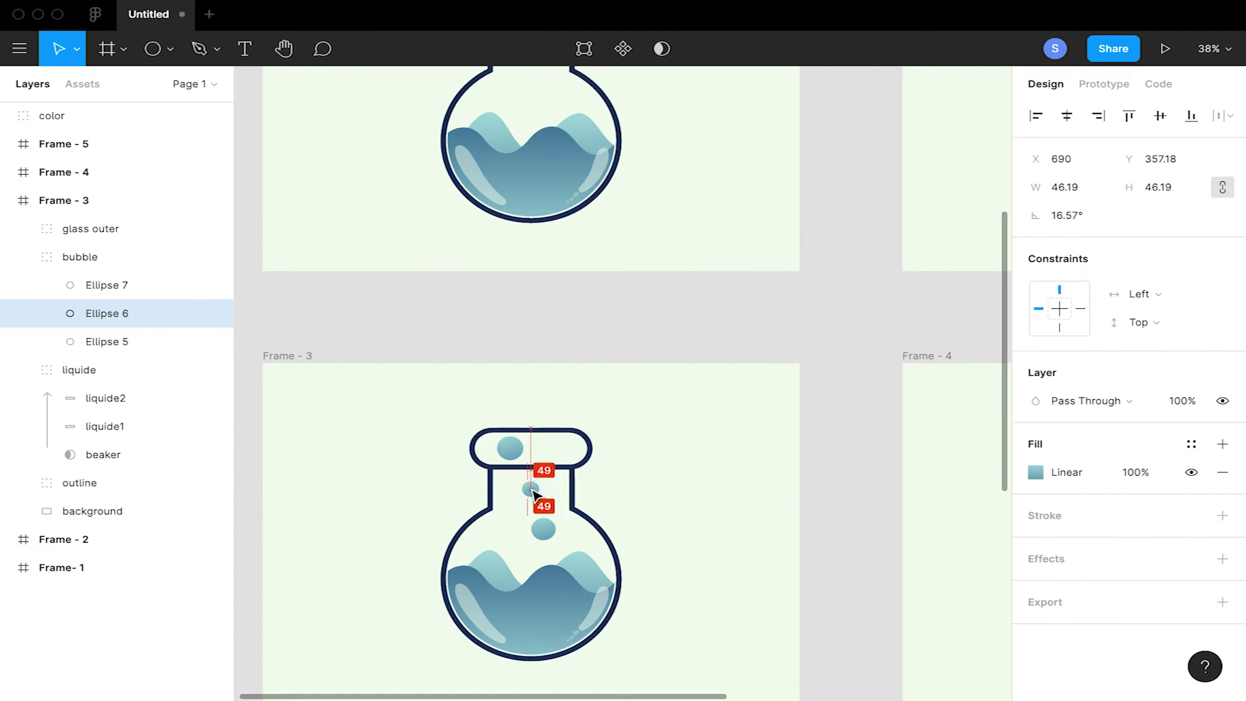
left_click_drag(521, 448, 562, 450)
left_click_drag(532, 496, 527, 494)
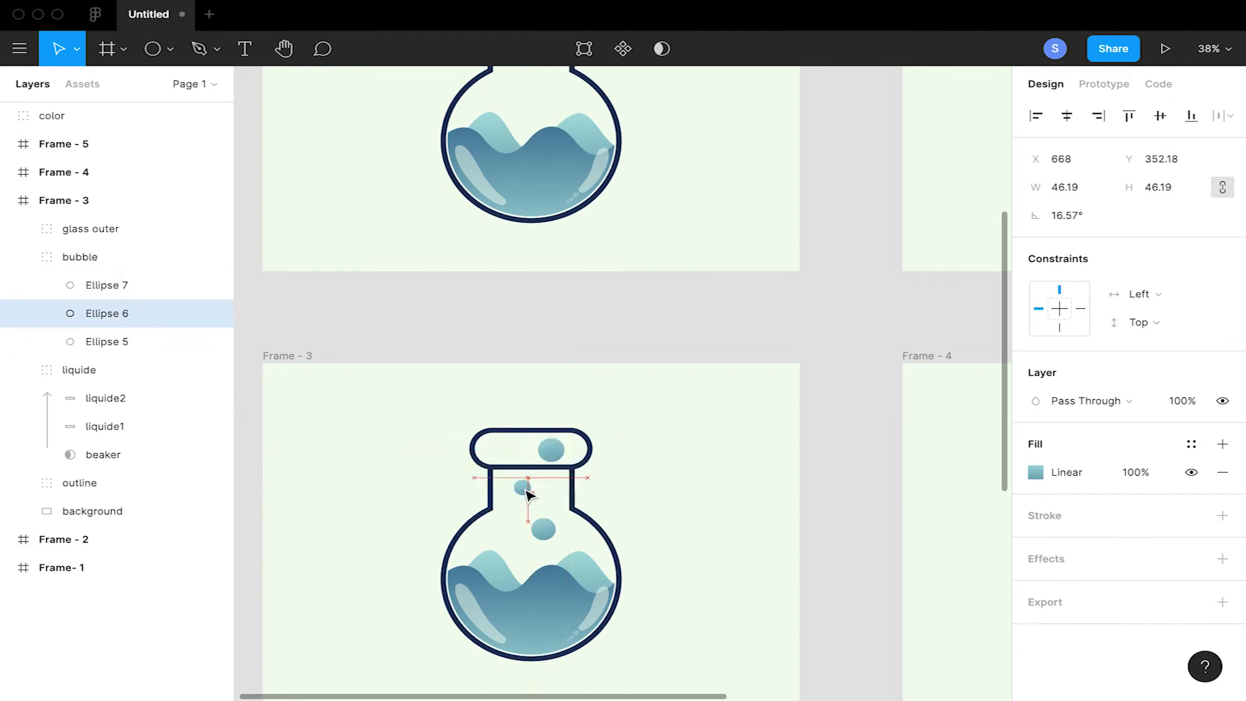
Shrink the bubble inside the rim of Frame - 3 to about 51 px
scroll(587, 503, "up", 5)
left_click(576, 441)
left_click_drag(596, 396, 591, 410)
left_click(778, 456)
scroll(778, 456, "down", 1)
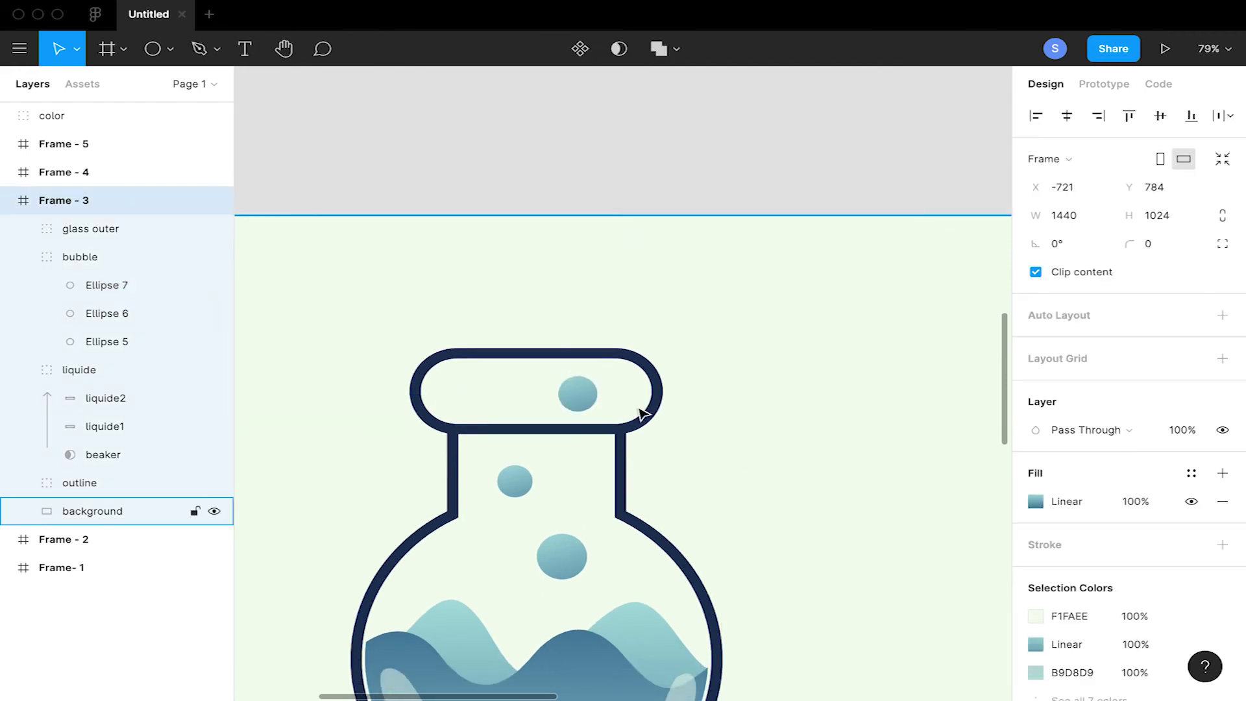
Copy the bubble group from Frame - 3 and paste it into Frame - 4
left_click(579, 397)
left_click(23, 258)
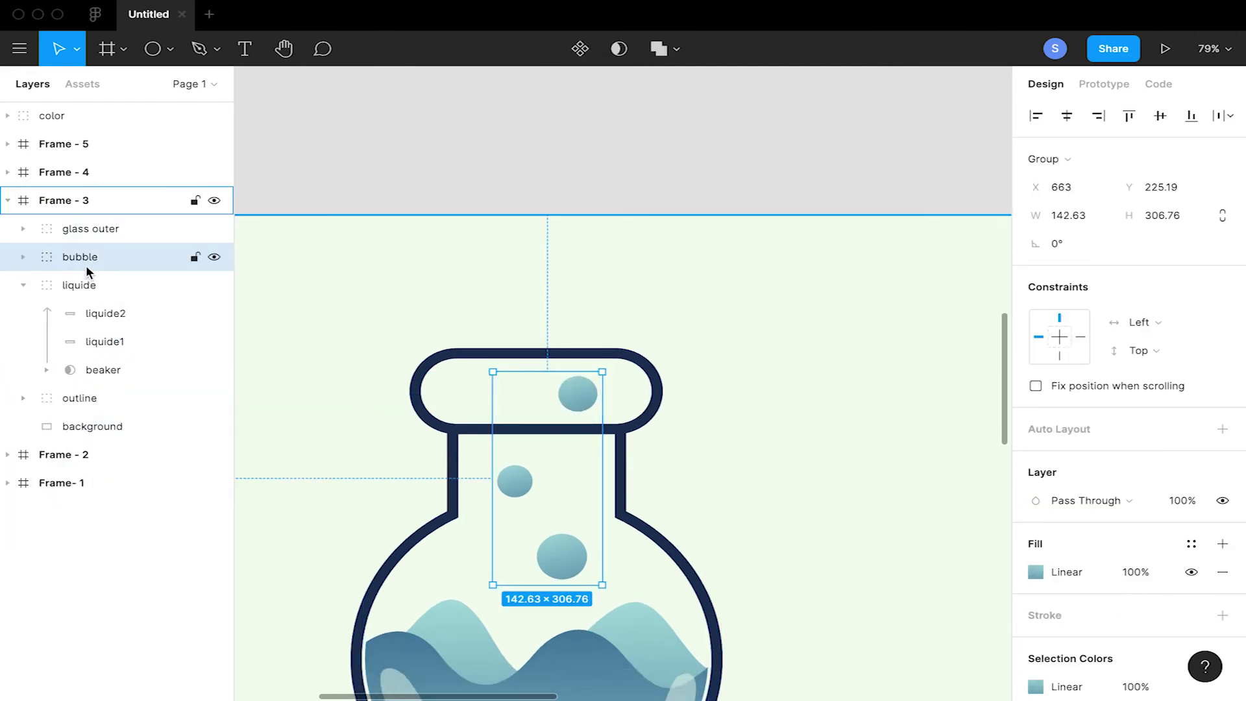
scroll(395, 356, "down", 8)
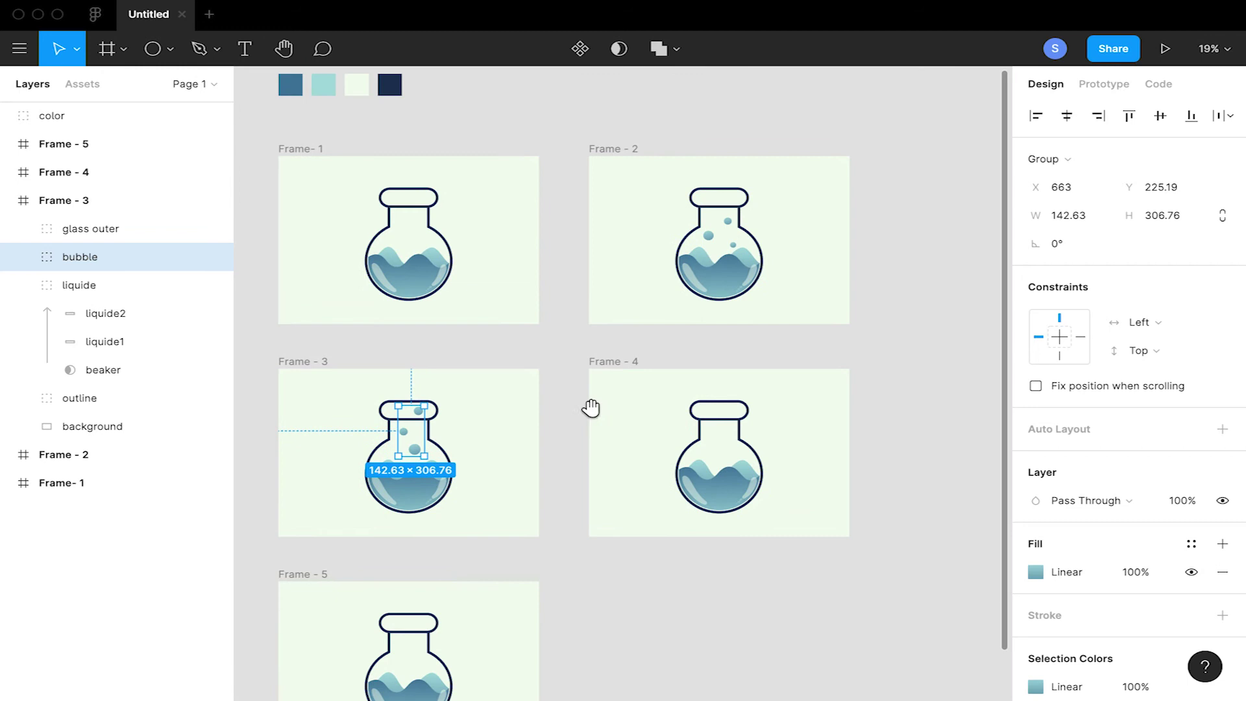
left_click(729, 439)
left_click(8, 398)
left_click(71, 173)
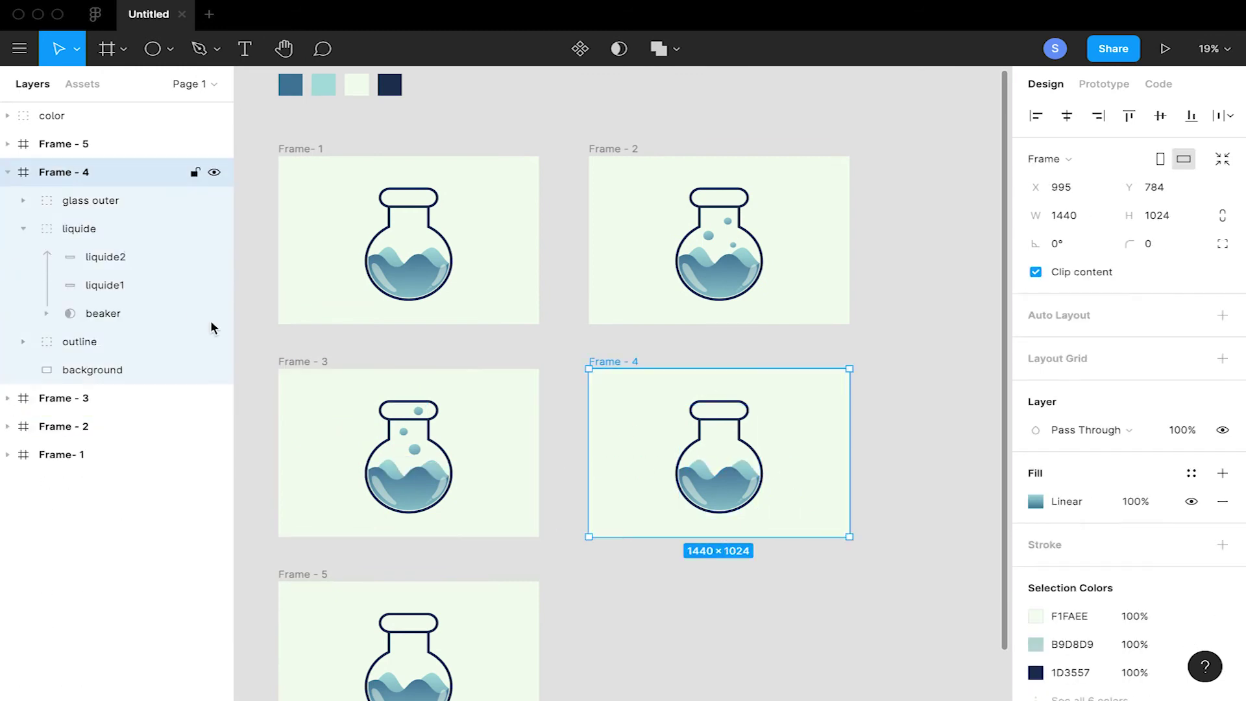
scroll(723, 454, "up", 5)
left_click(731, 431)
key("ctrl+v")
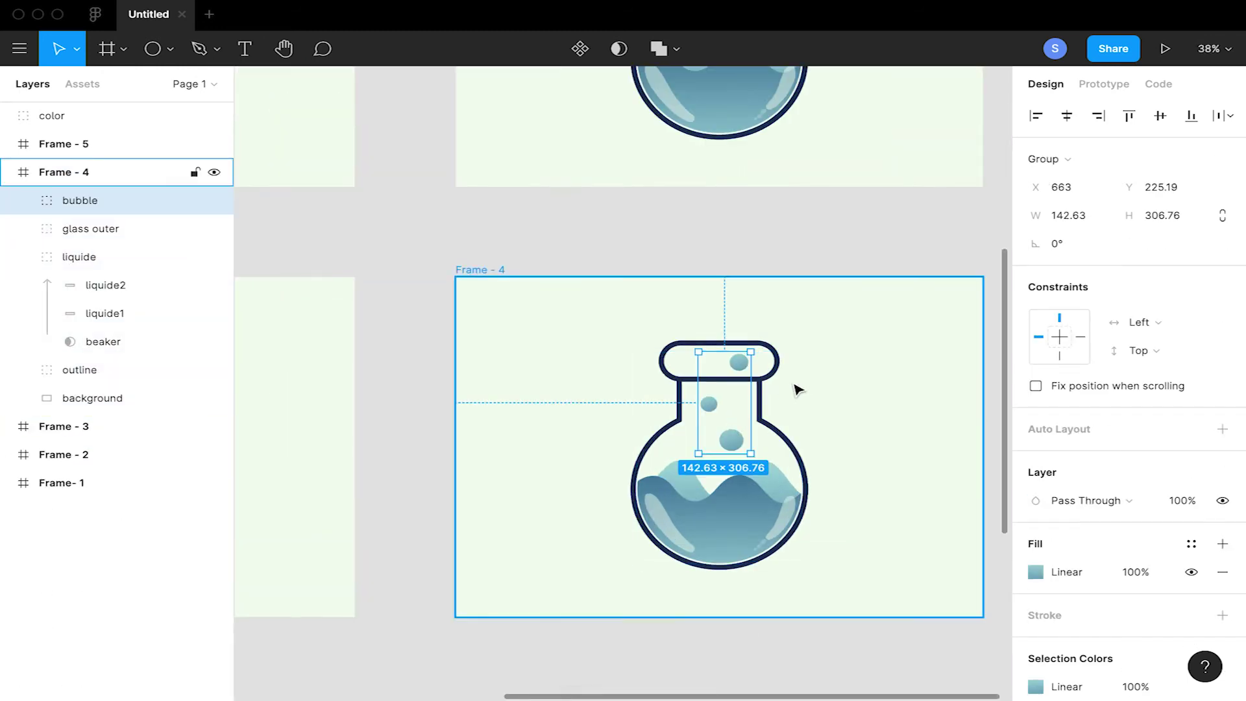
Raise the bubbles in Frame - 4, with a smaller Ellipse 7 above the rim, Ellipse 6 inside it, and Ellipse 5 at X 651, Y 402.72
scroll(799, 390, "up", 2)
left_click(24, 200)
left_click(106, 228)
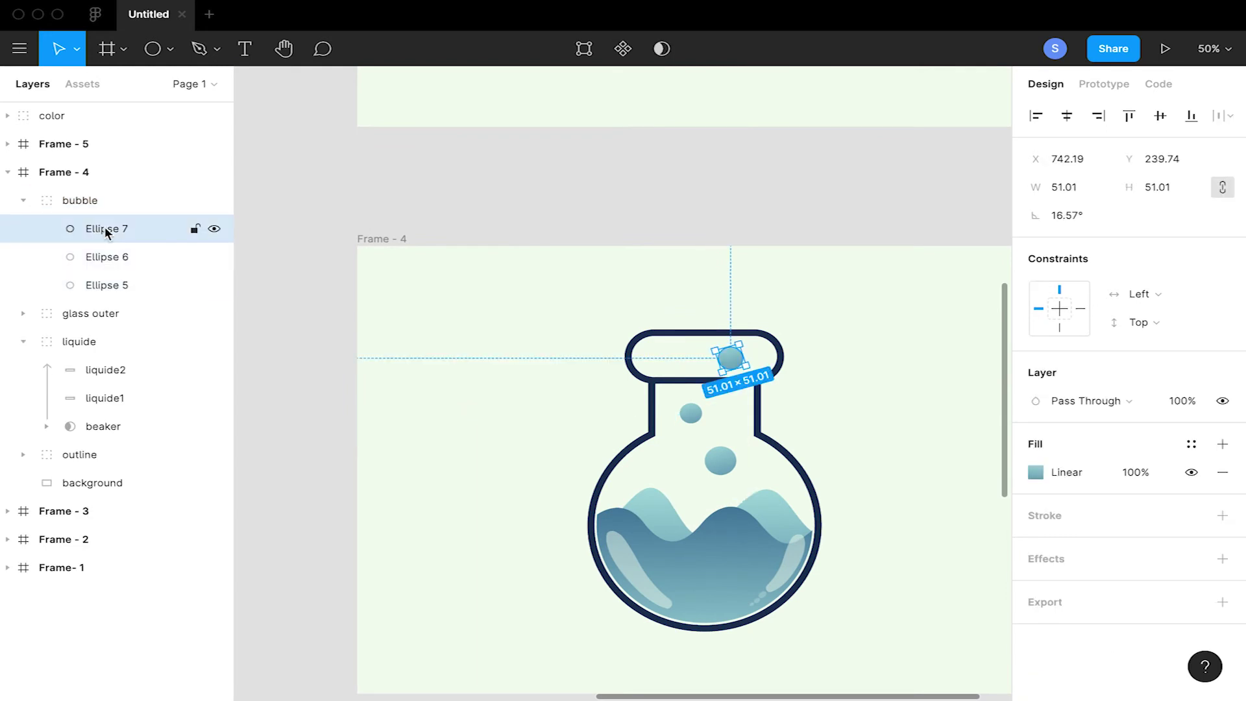
left_click_drag(735, 364, 745, 349)
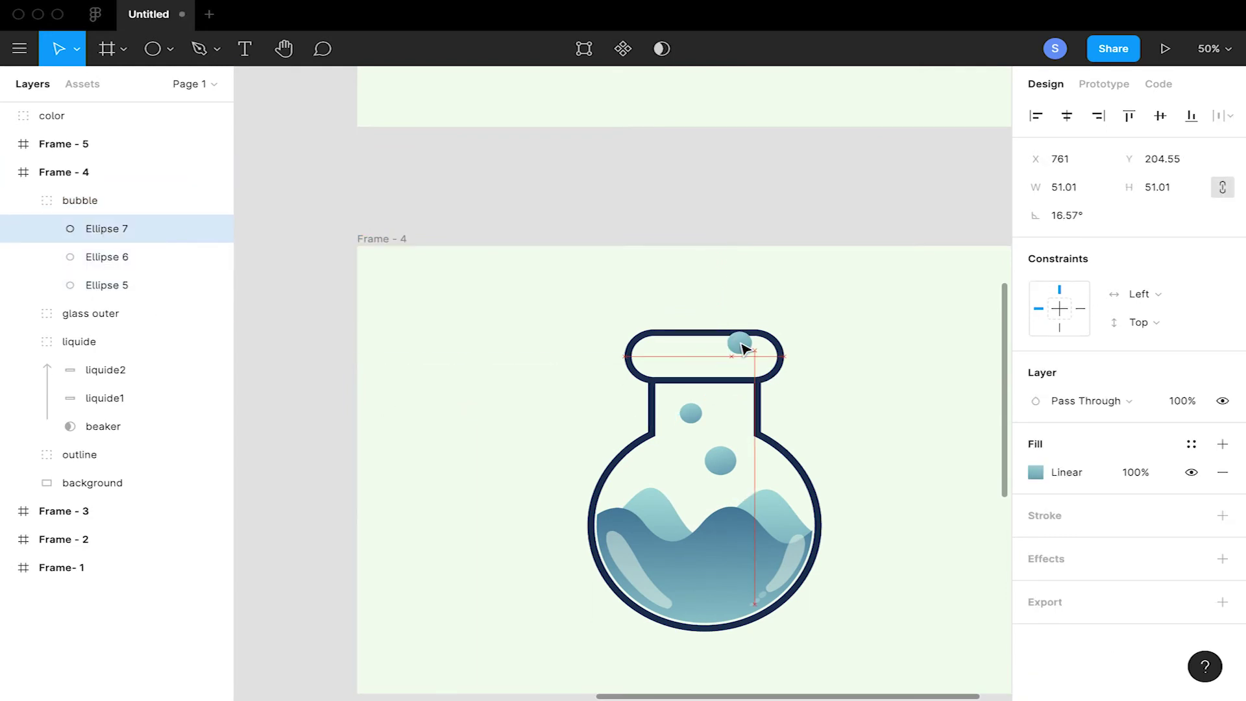
left_click_drag(691, 417, 698, 361)
left_click_drag(721, 466, 706, 443)
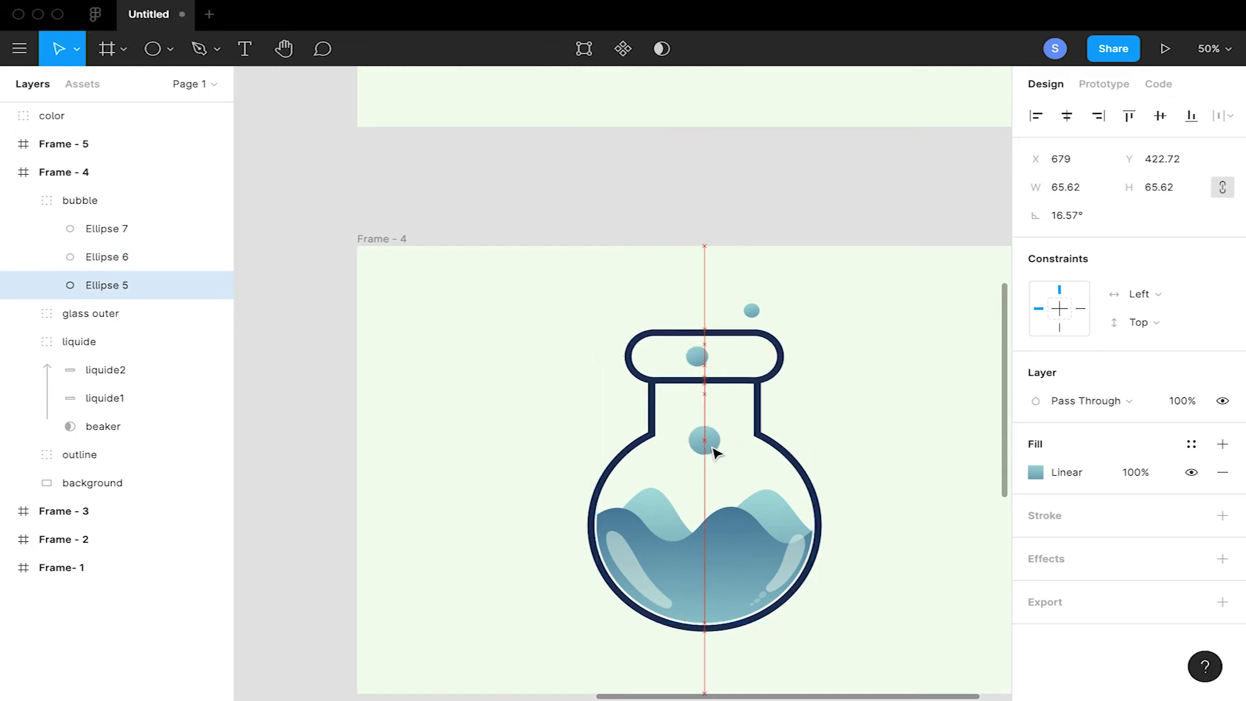
scroll(833, 398, "down", 5)
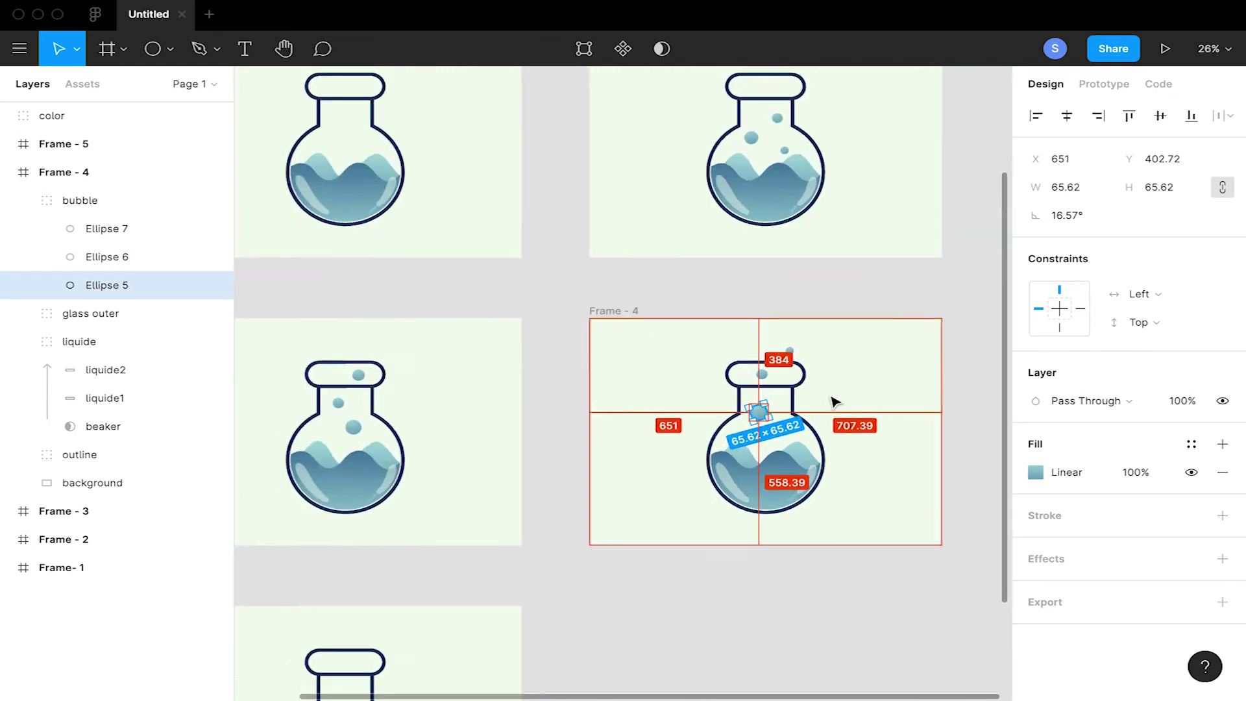
left_click_drag(729, 573, 773, 530)
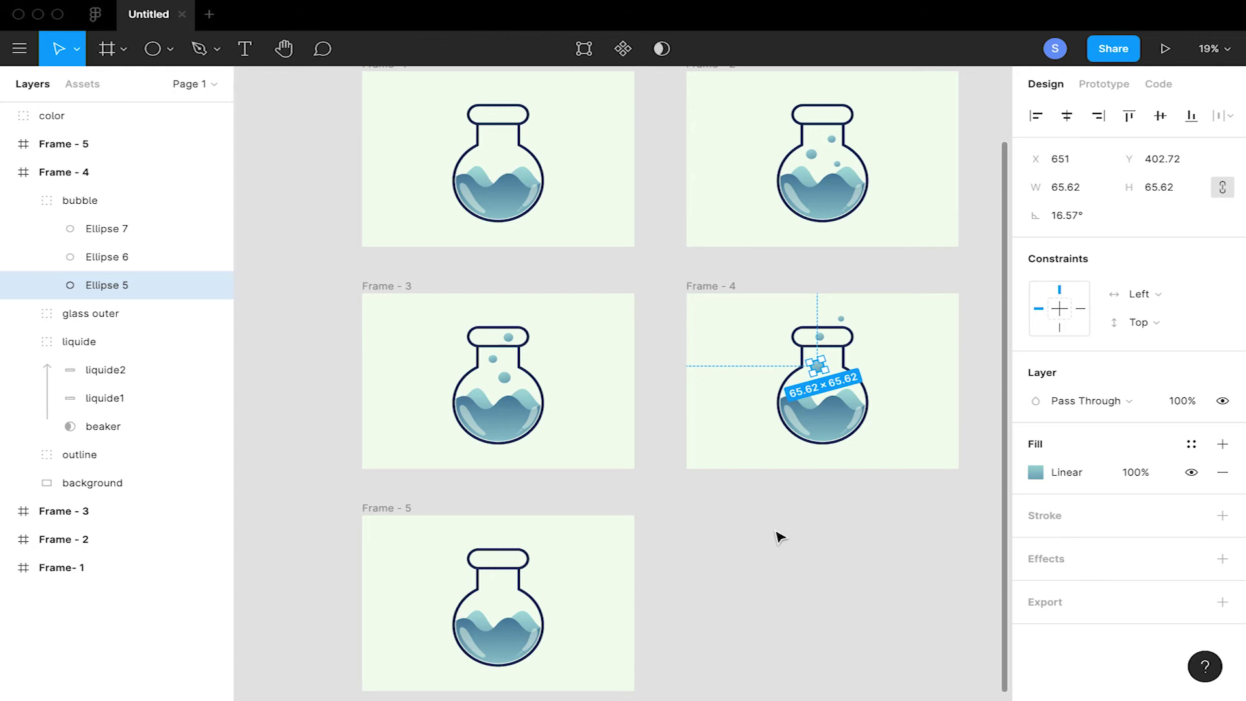
Copy the bubble group from Frame - 4 and paste it into the flask in Frame - 5
left_click(79, 202)
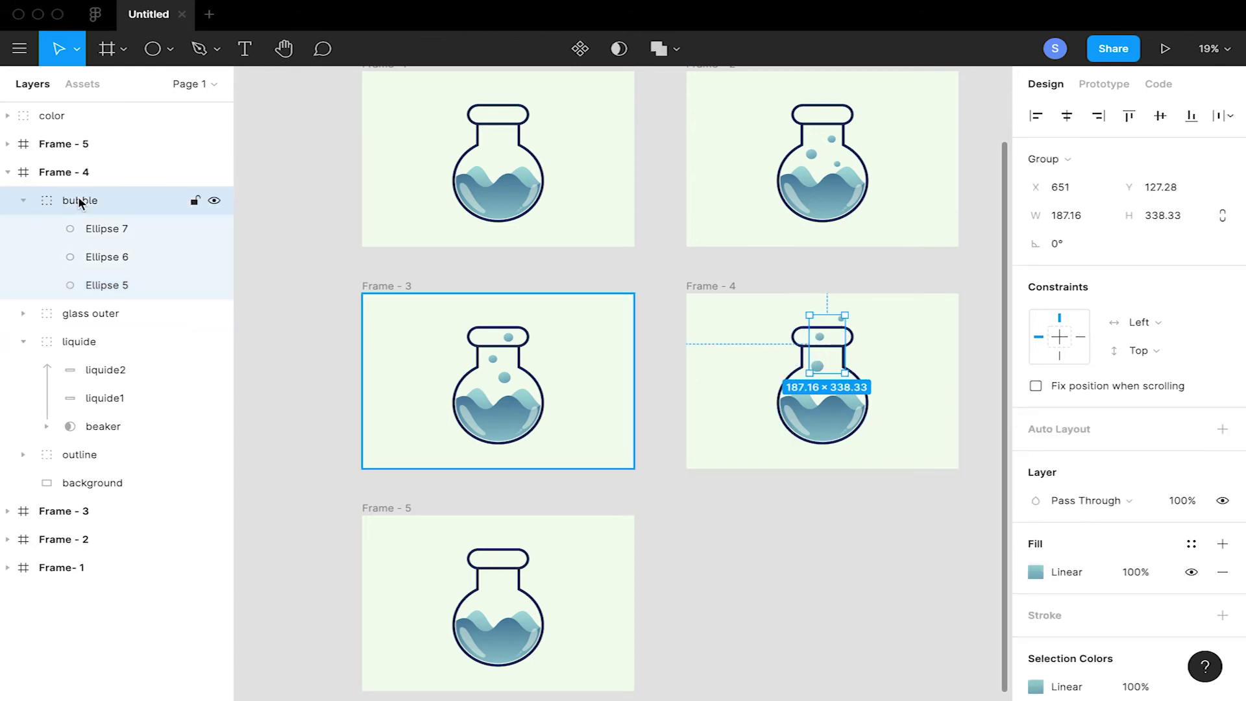
left_click(498, 570)
scroll(499, 570, "up", 5)
key("super+v")
Delete the topmost bubble, Ellipse 7, from the bubble group in Frame - 5
left_click(573, 498)
left_click(543, 499)
left_click(105, 232)
key("Delete")
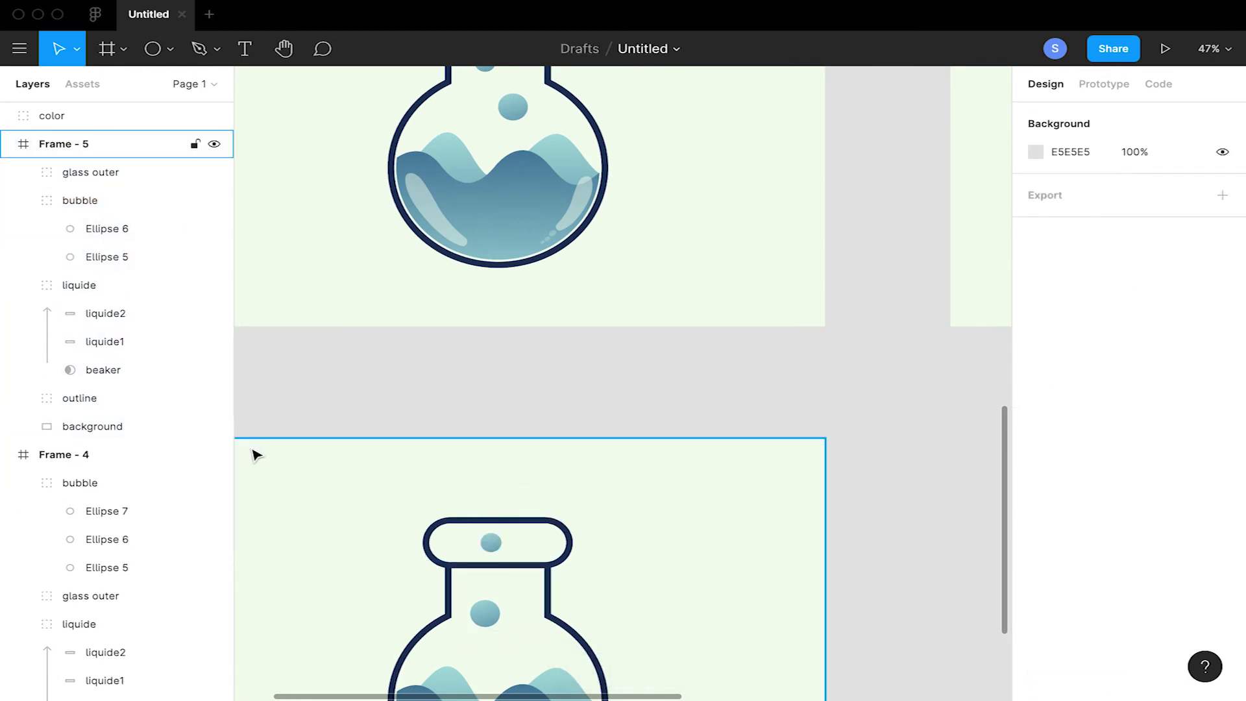
Shrink and raise both bubbles in Frame - 5, with Ellipse 6 at 32.91 wide above the rim and Ellipse 5 inside it
left_click(490, 549)
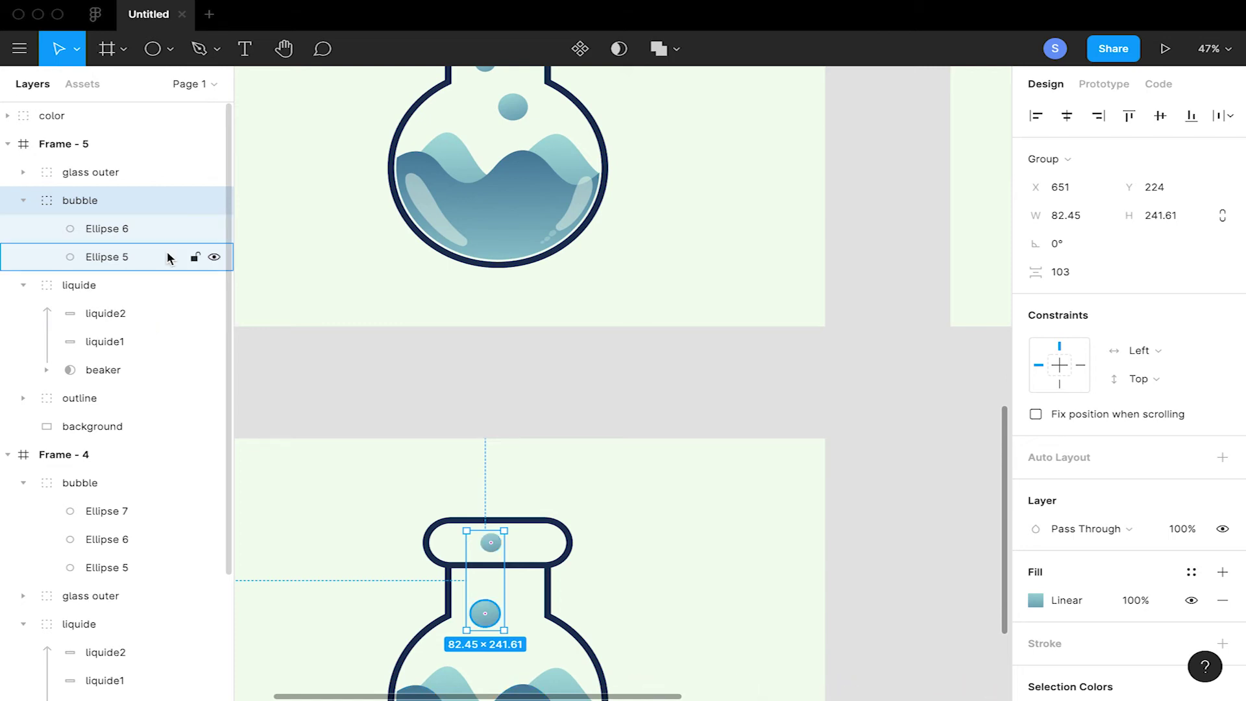
left_click(98, 229)
key("alt")
left_click_drag(500, 530, 497, 537)
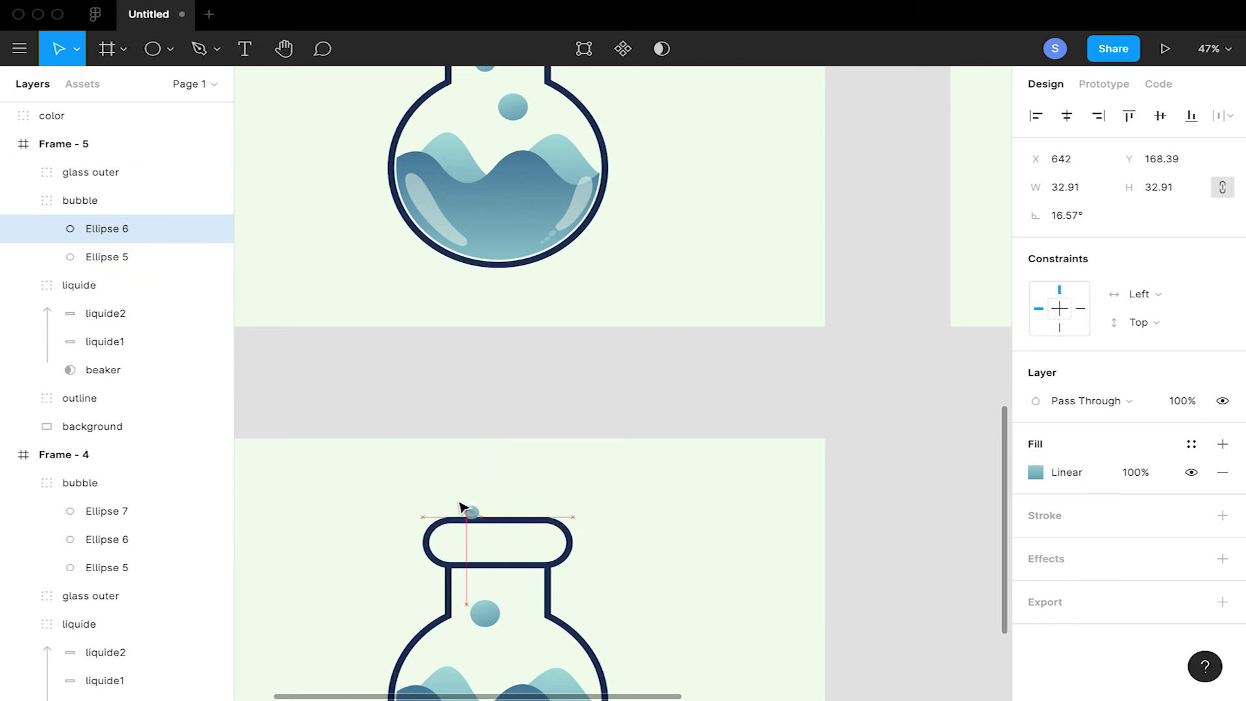
left_click_drag(490, 626, 517, 537)
key("alt")
left_click(681, 554)
scroll(682, 554, "down", 5)
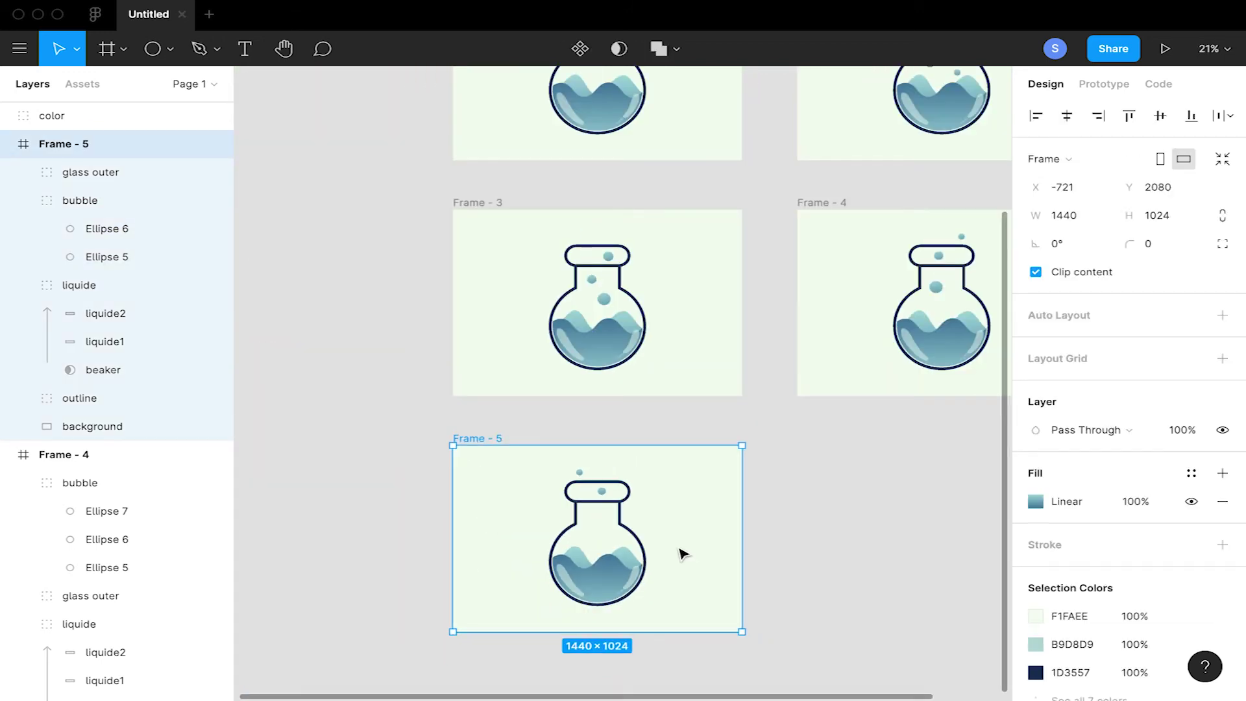
Duplicate Frame - 5 as Frame - 6 beside it, at X 995, Y 2080
left_click(9, 144)
key("super+c")
key("super+v")
left_click_drag(673, 548, 339, 564)
left_click_drag(485, 550, 531, 546)
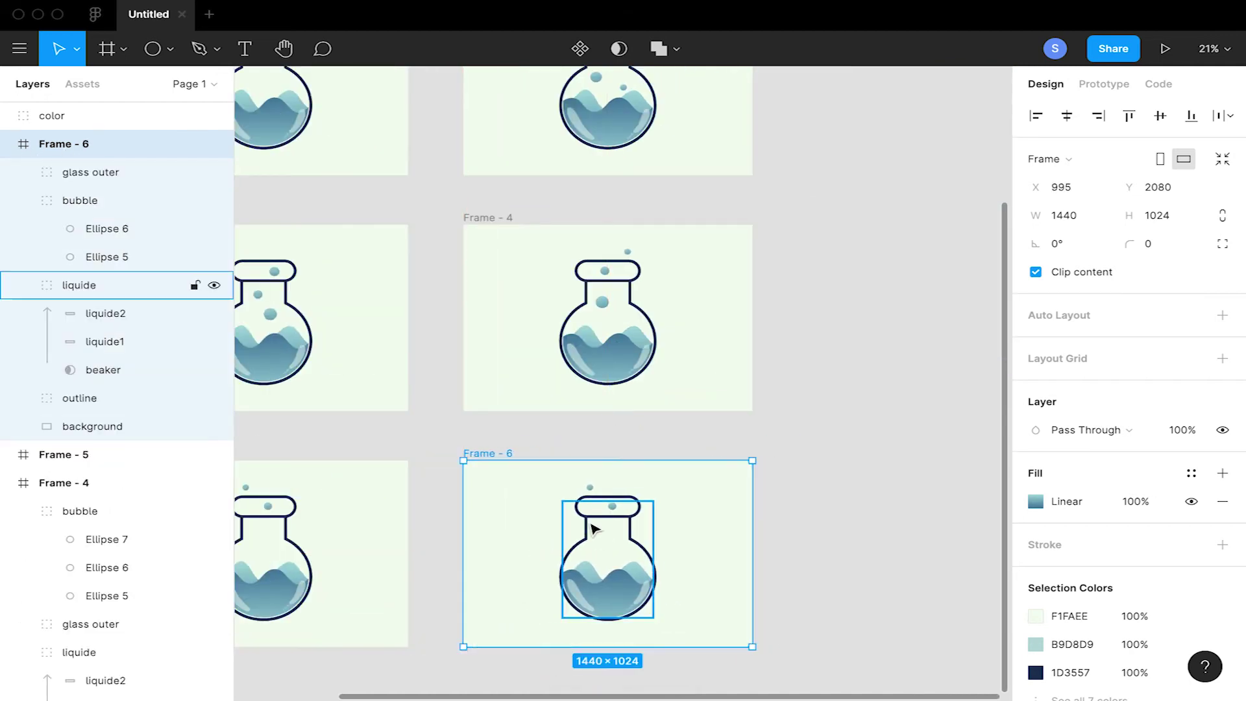
Delete the bubble group from Frame - 6 and collapse the open frames in the layer list
left_click(23, 200)
left_click(68, 200)
key("Delete")
left_click_drag(439, 309, 611, 434)
left_click(10, 144)
left_click(8, 200)
Shift the liquide2 wave in Frame - 2 horizontally to X 373, keeping Y at 581
left_click(732, 255)
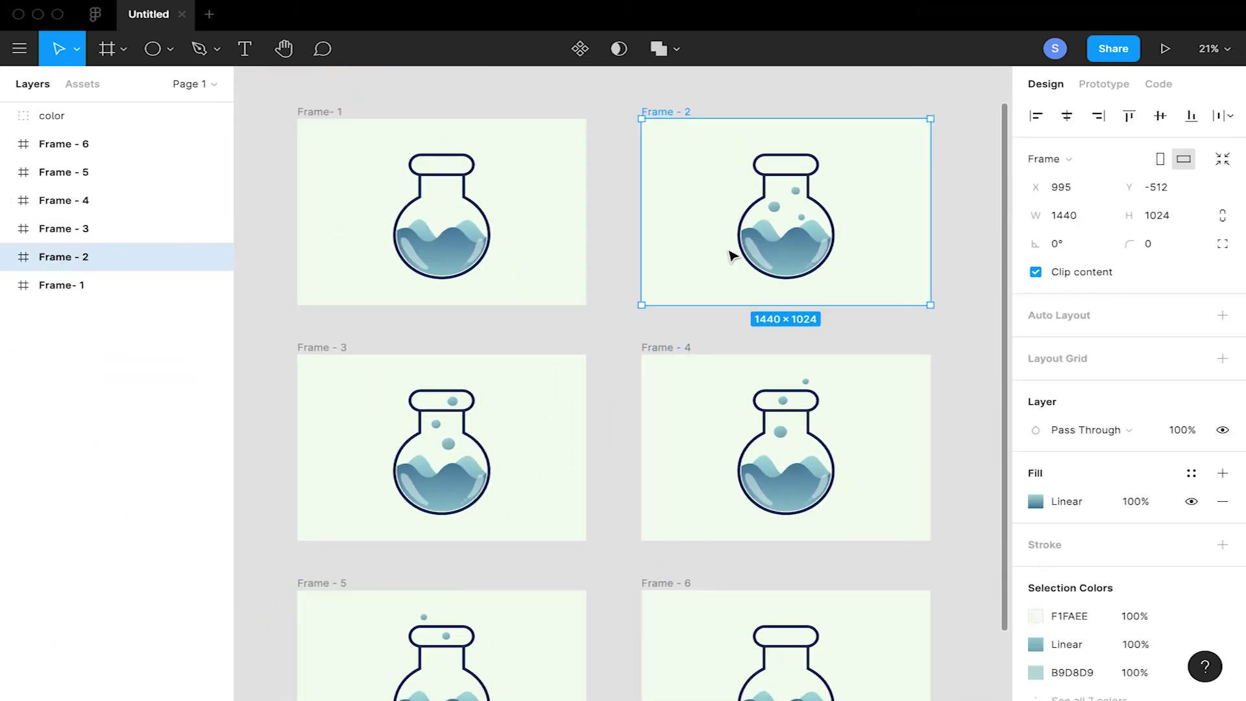
scroll(833, 278, "up", 2)
left_click(8, 256)
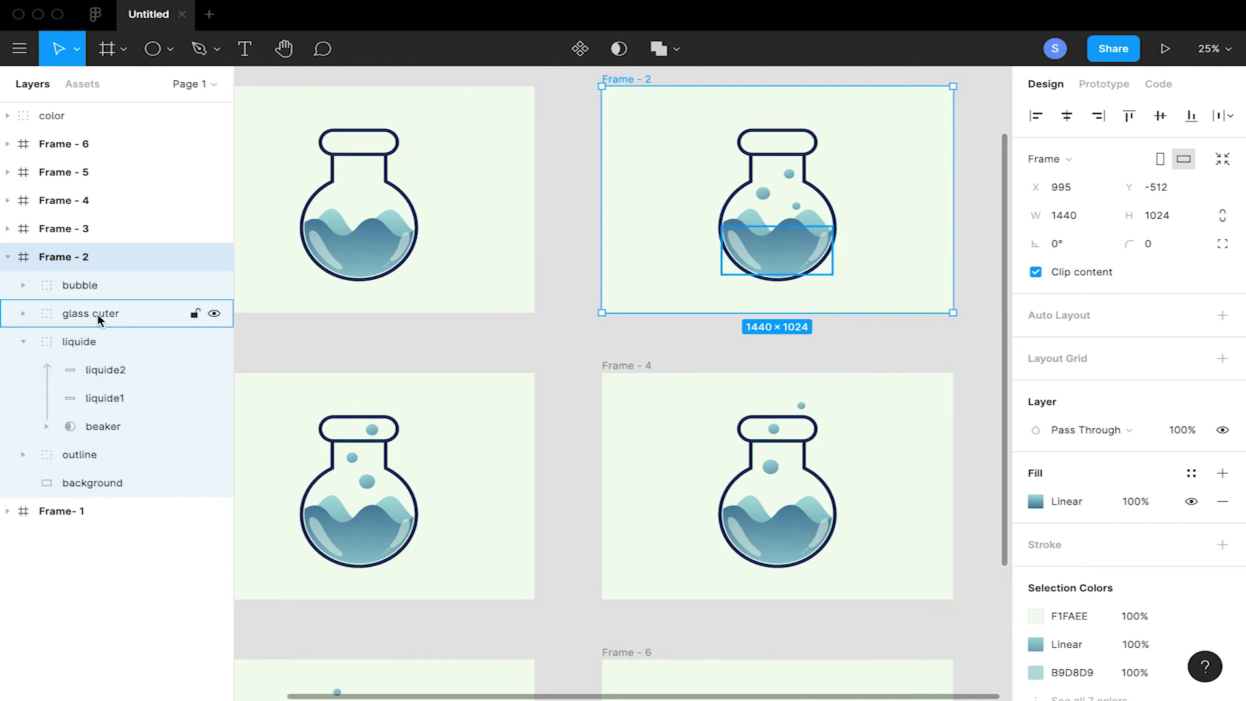
left_click(107, 398)
left_click(100, 367)
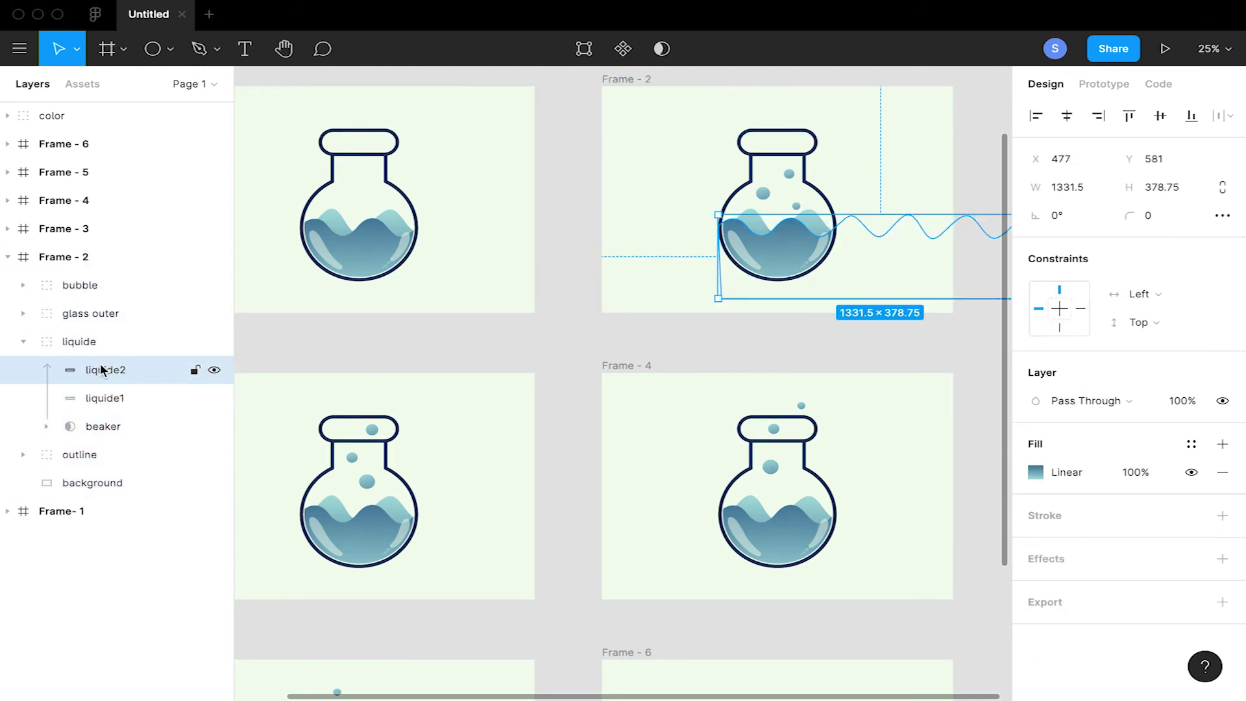
left_click_drag(883, 272, 857, 272)
Shift the liquide1 wave in Frame - 2 horizontally to X -5, keeping Y at 553
left_click(104, 398)
left_click_drag(620, 262, 654, 264)
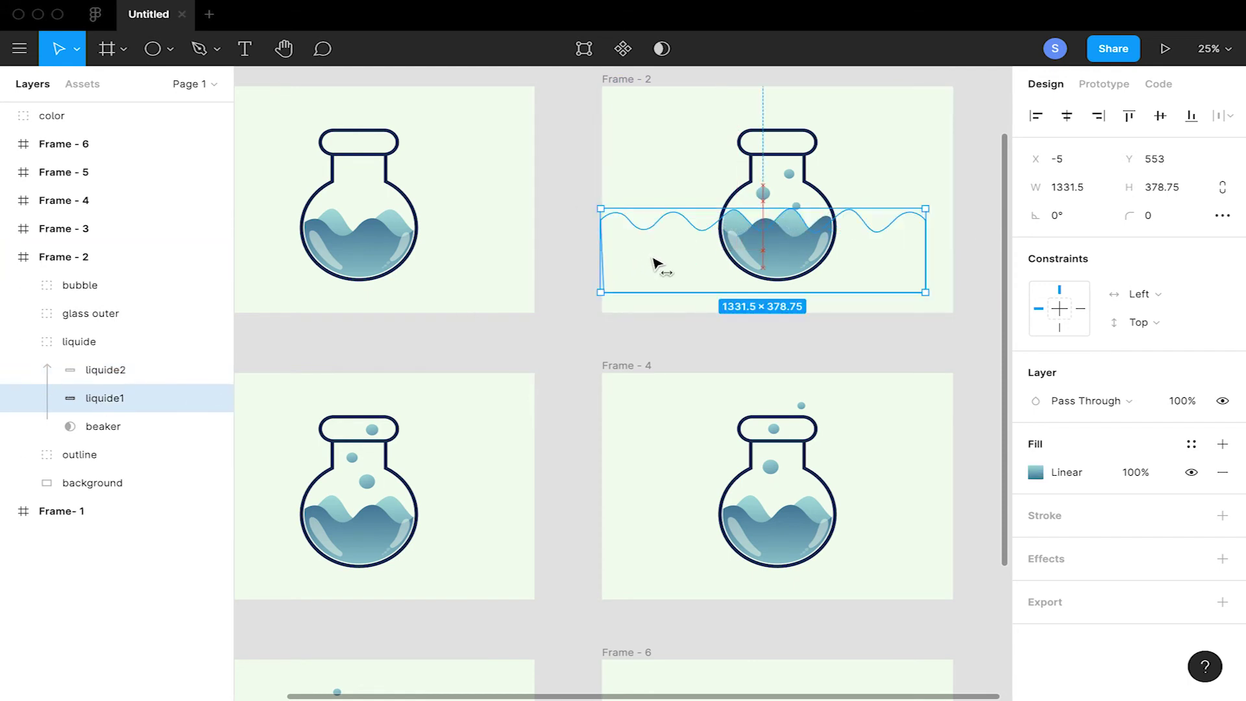
Copy the liquide group from Frame - 2
scroll(594, 445, "down", 1)
scroll(595, 445, "left", 1)
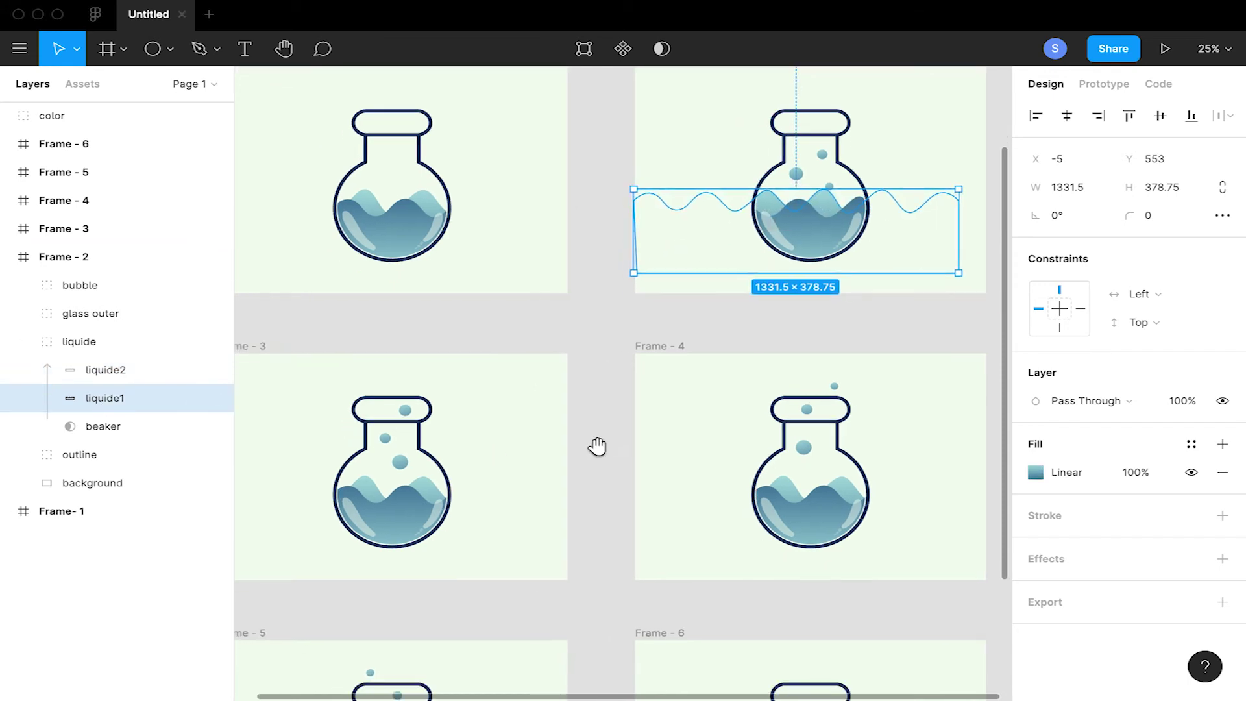
left_click(8, 257)
left_click(7, 229)
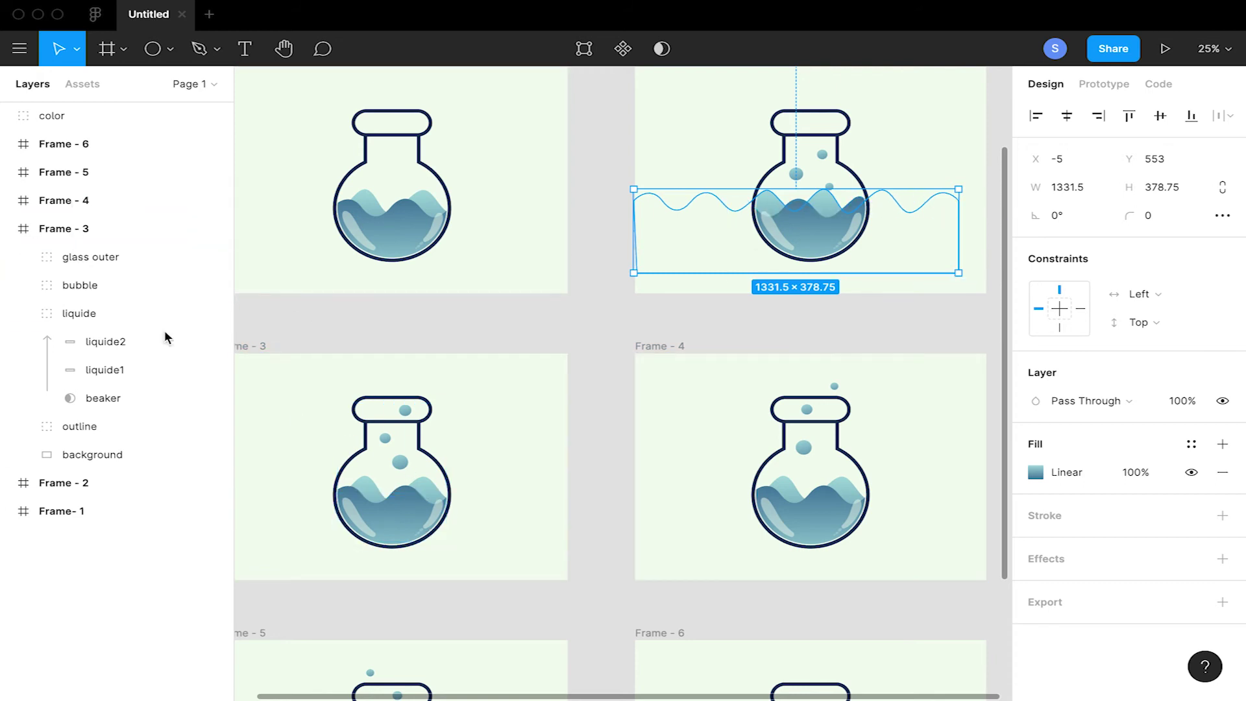
left_click(67, 314)
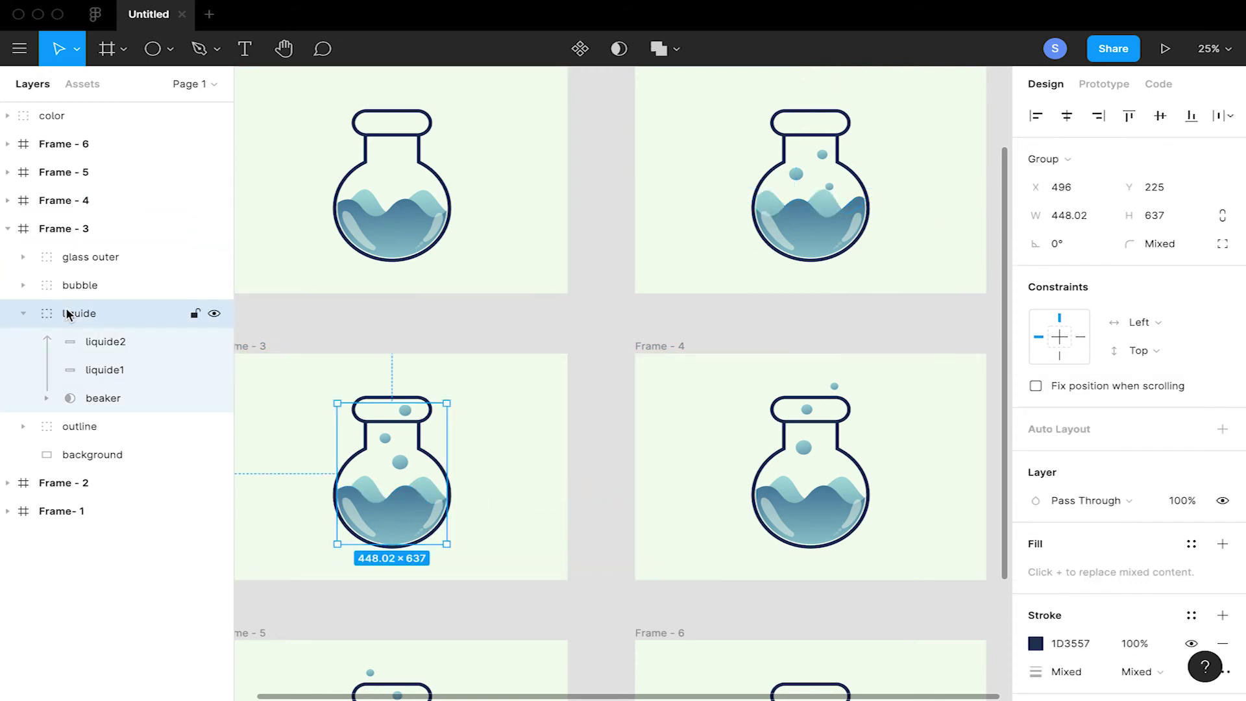
left_click(9, 228)
left_click(9, 257)
left_click(78, 342)
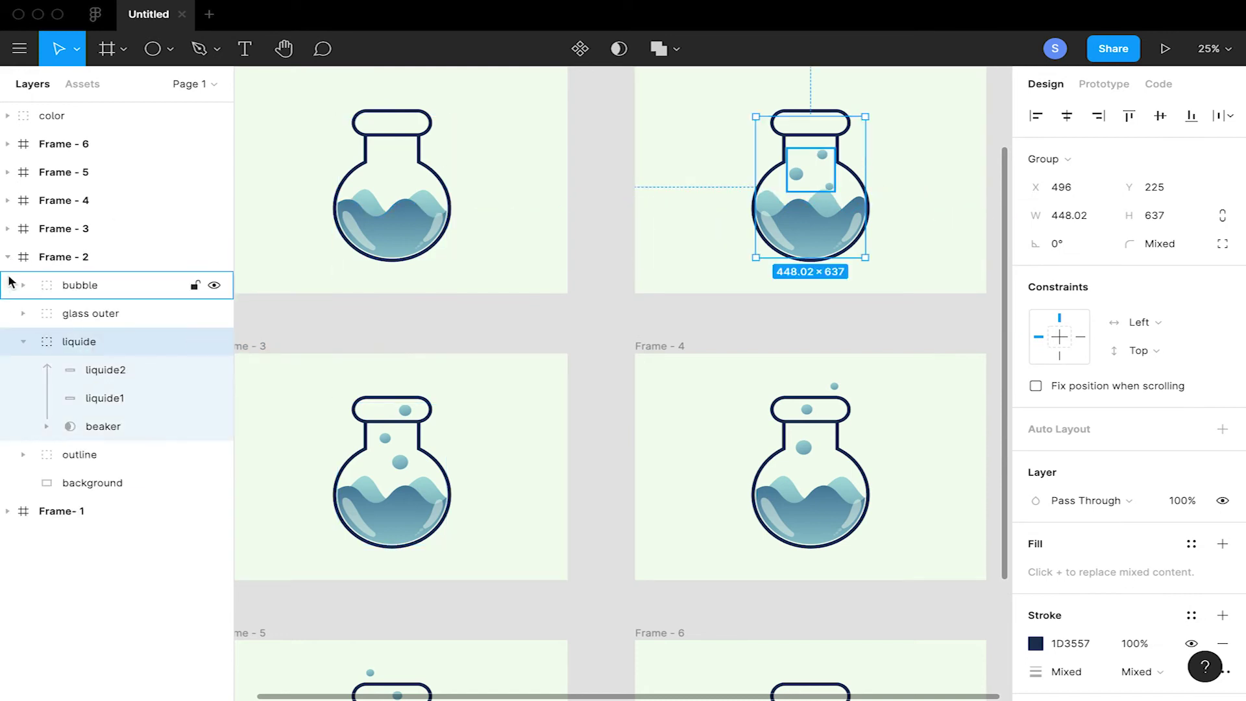
Delete the existing liquide group from Frame - 3
left_click(7, 257)
left_click(15, 232)
left_click(9, 230)
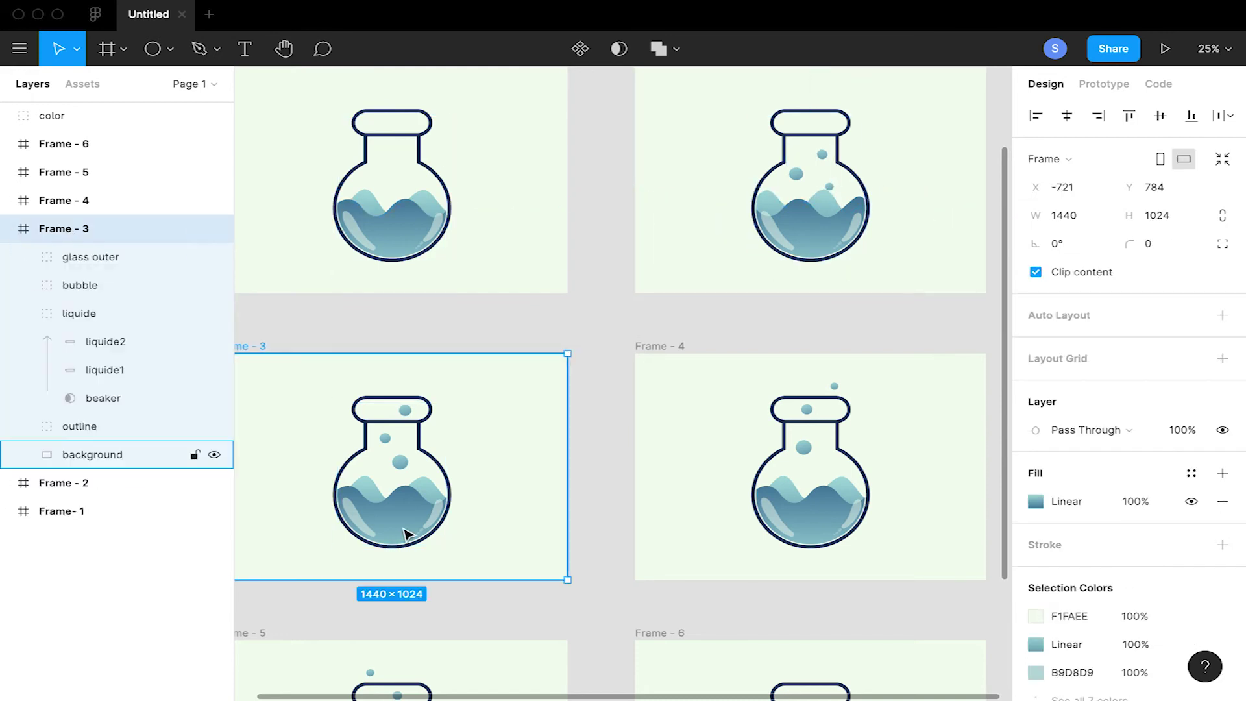
left_click(81, 316)
key("Delete")
key("ctrl+v")
key("ctrl+z")
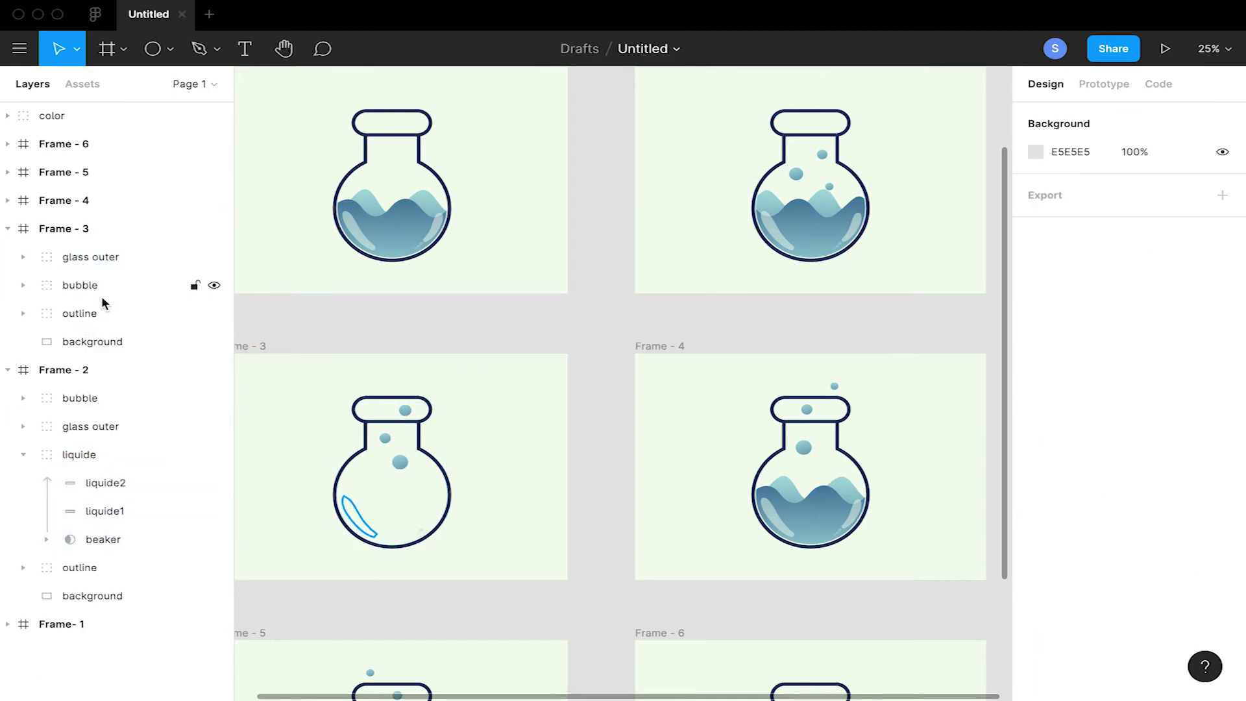
key("ctrl+v")
key("ctrl+z")
Paste the copied liquide group into Frame - 3 and place it directly below glass outer in the layer order
left_click(50, 232)
key("ctrl+v")
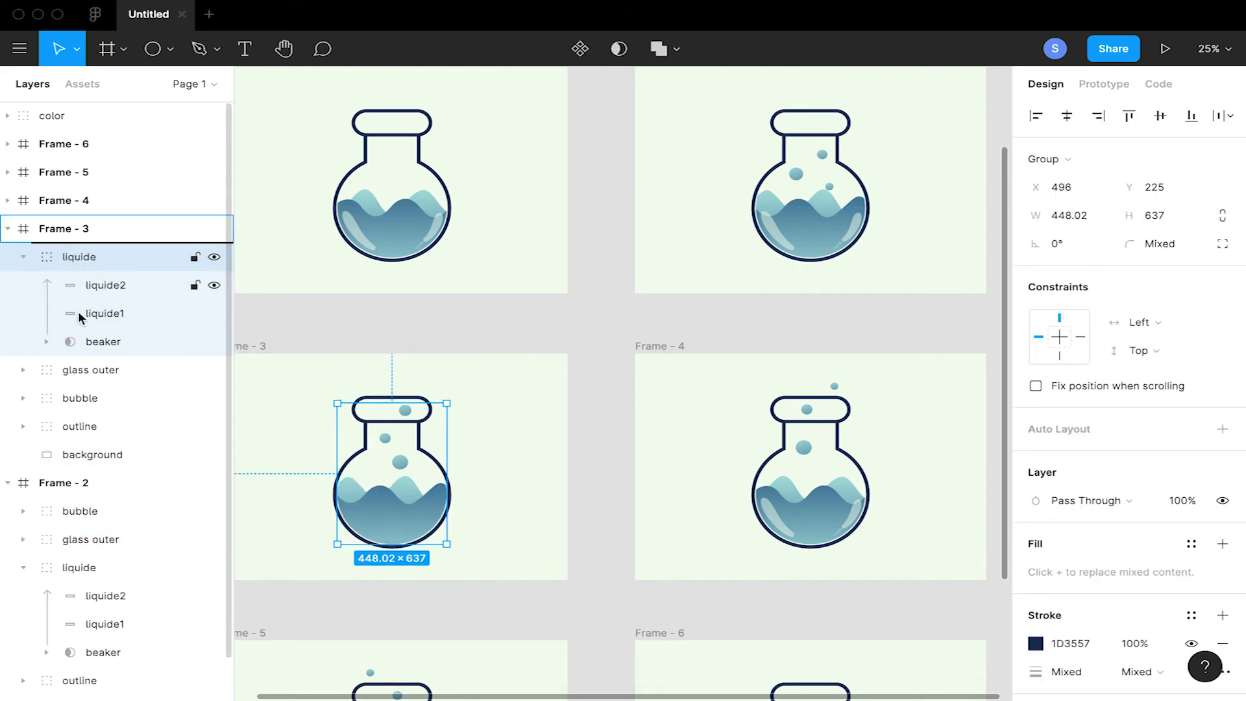
left_click(24, 257)
left_click_drag(77, 255, 77, 297)
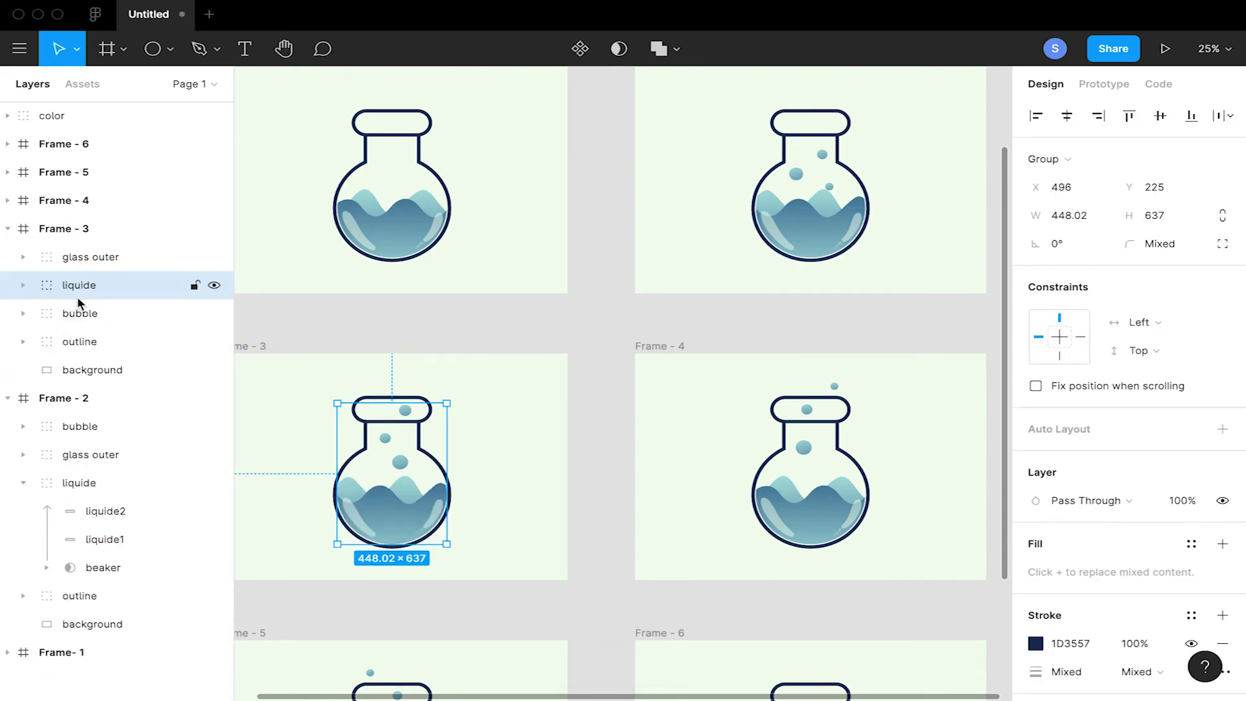
Shift the waves in Frame - 3 horizontally, moving liquide1 to X -41 and liquide2 to X 278
left_click(24, 285)
left_click(106, 350)
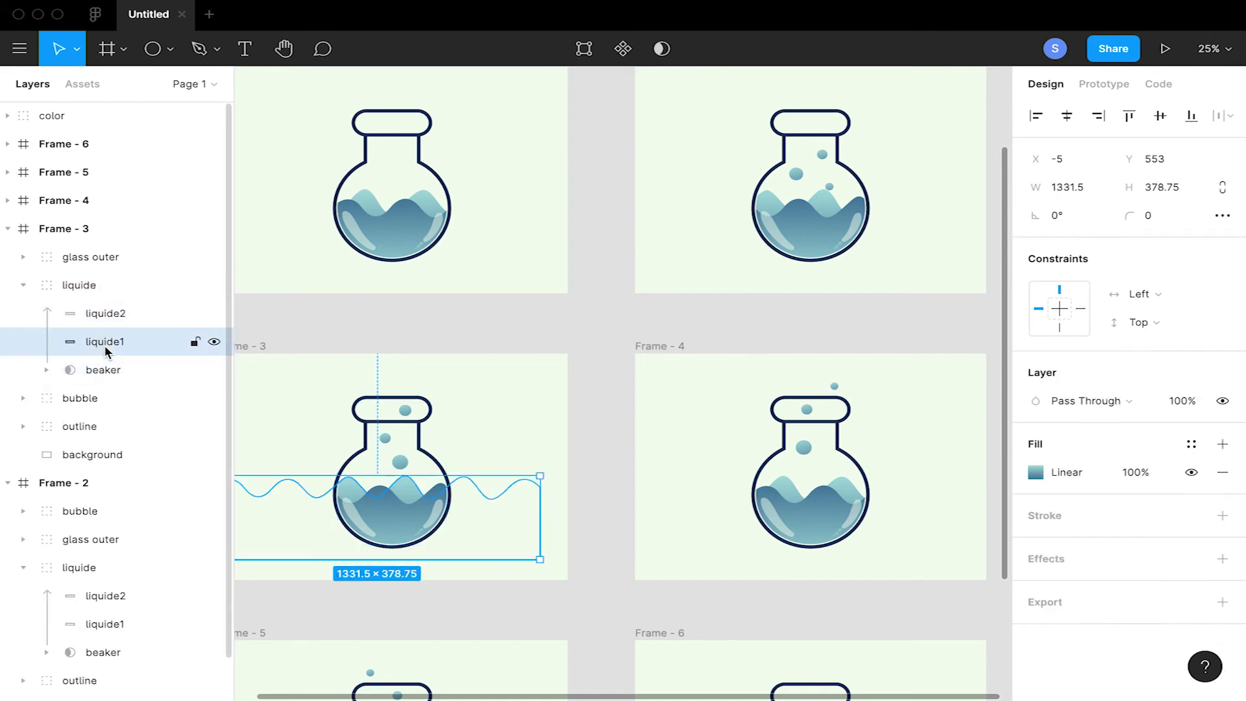
left_click_drag(278, 506, 298, 508)
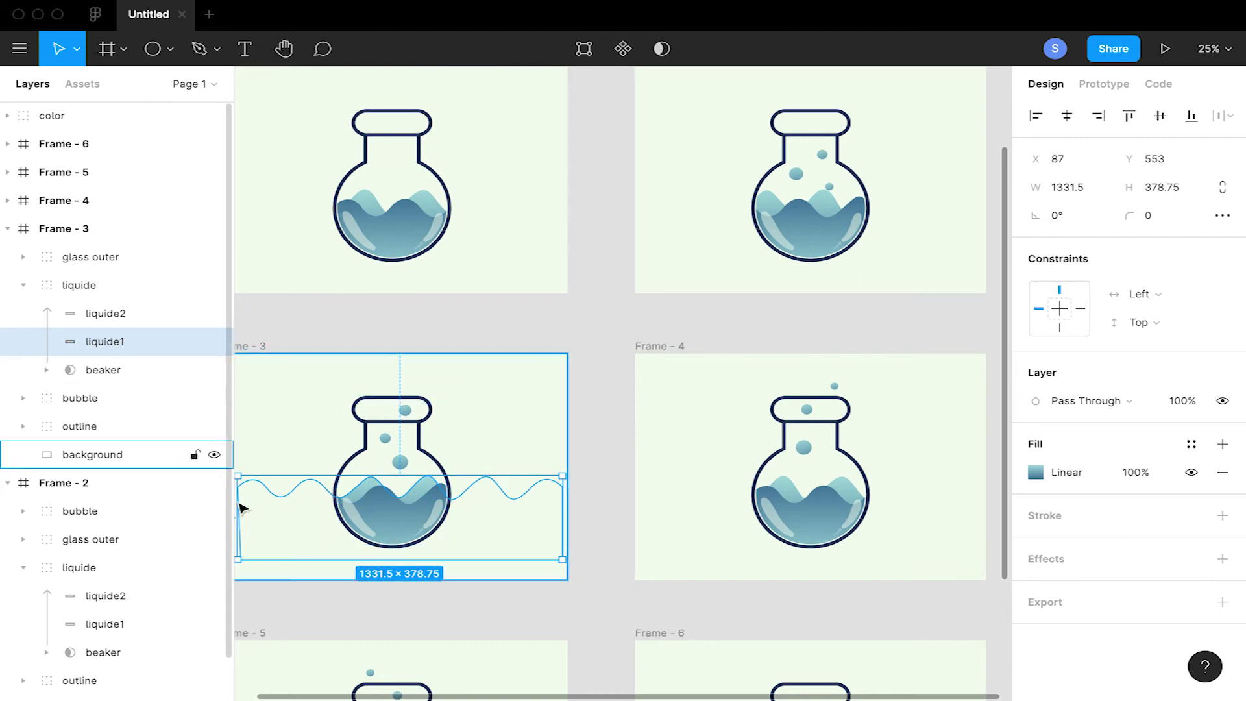
left_click_drag(284, 530, 257, 529)
left_click(111, 319)
left_click_drag(507, 532, 488, 536)
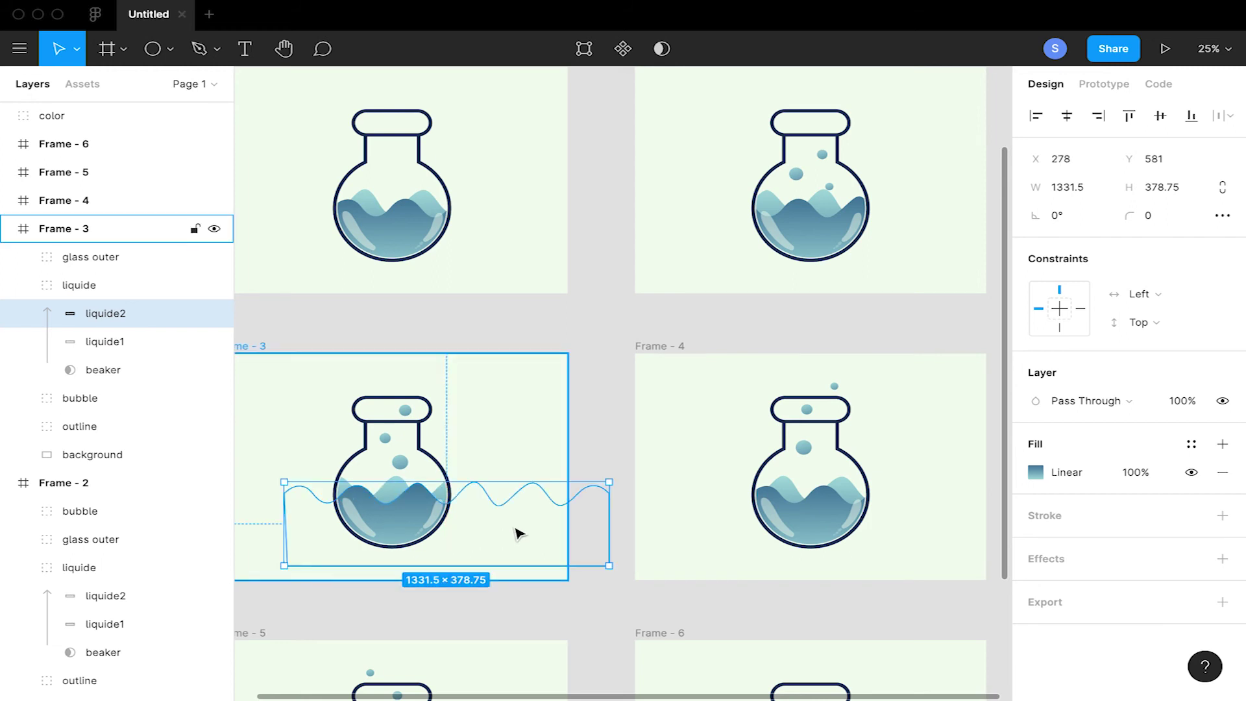
Compare the positions of the liquide1 and liquide2 waves in Frame- 1 and Frame - 2
left_click(430, 231)
double_click(428, 230)
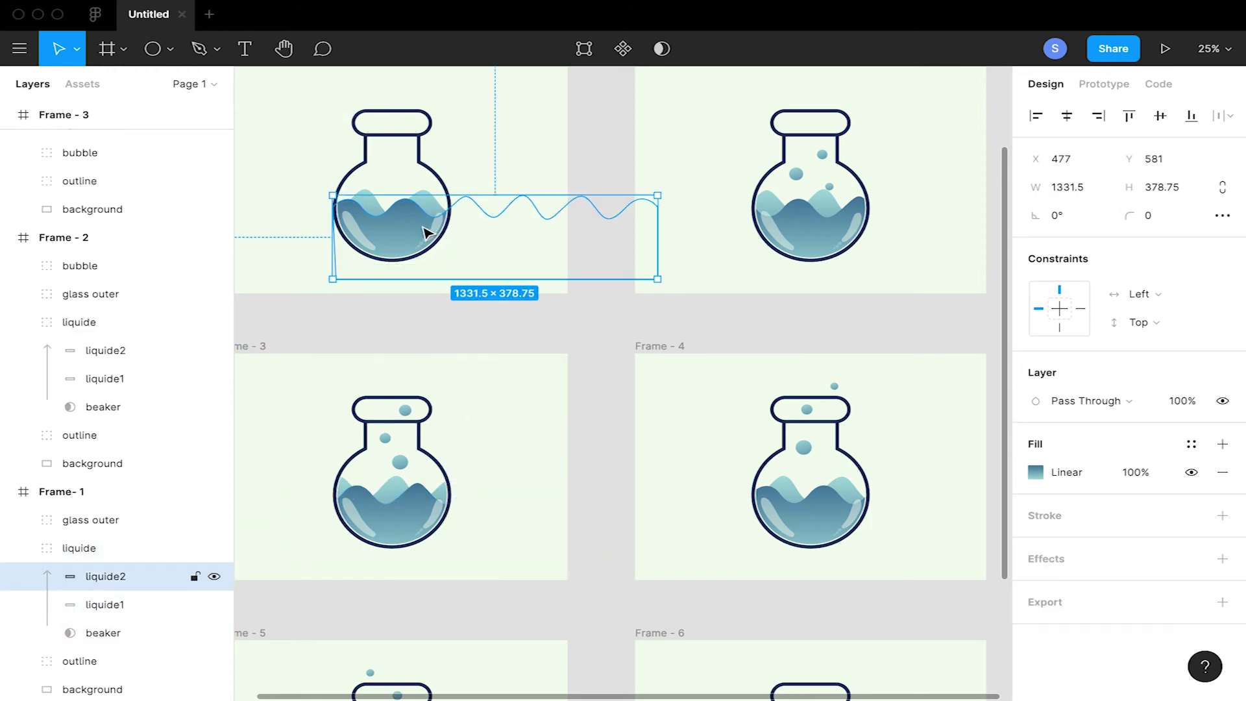
left_click(131, 601)
left_click(127, 579)
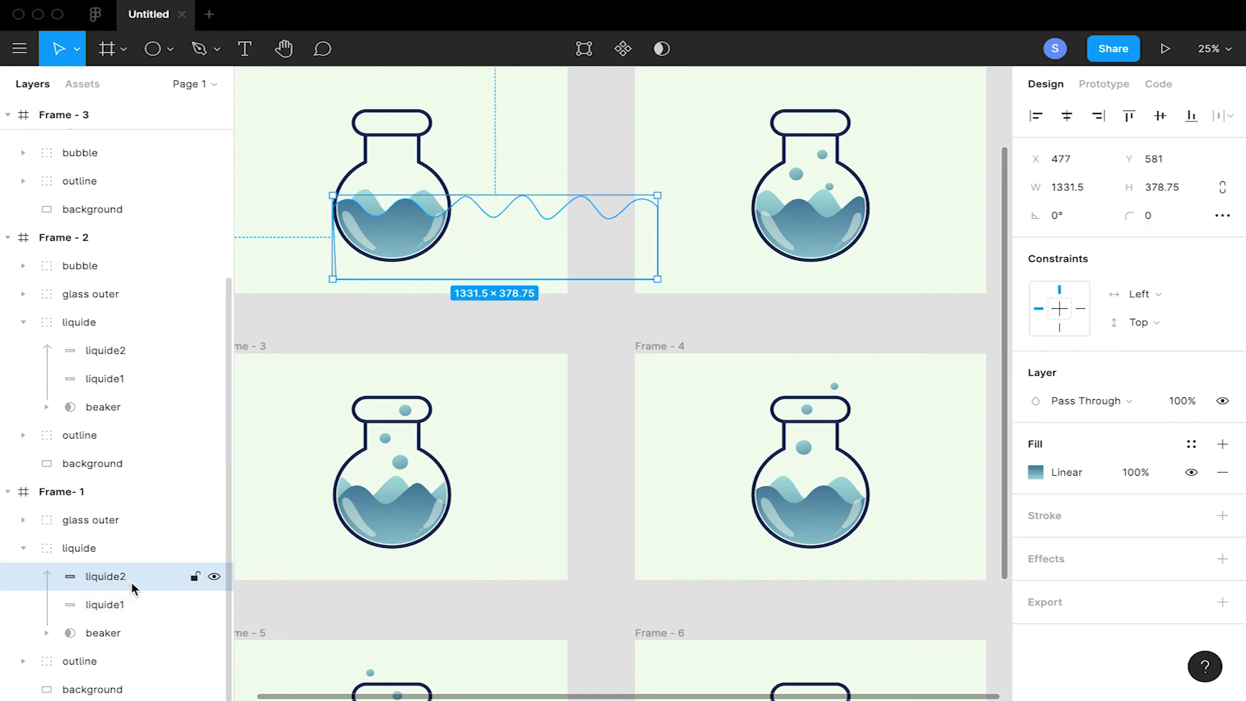
left_click(790, 245)
double_click(792, 249)
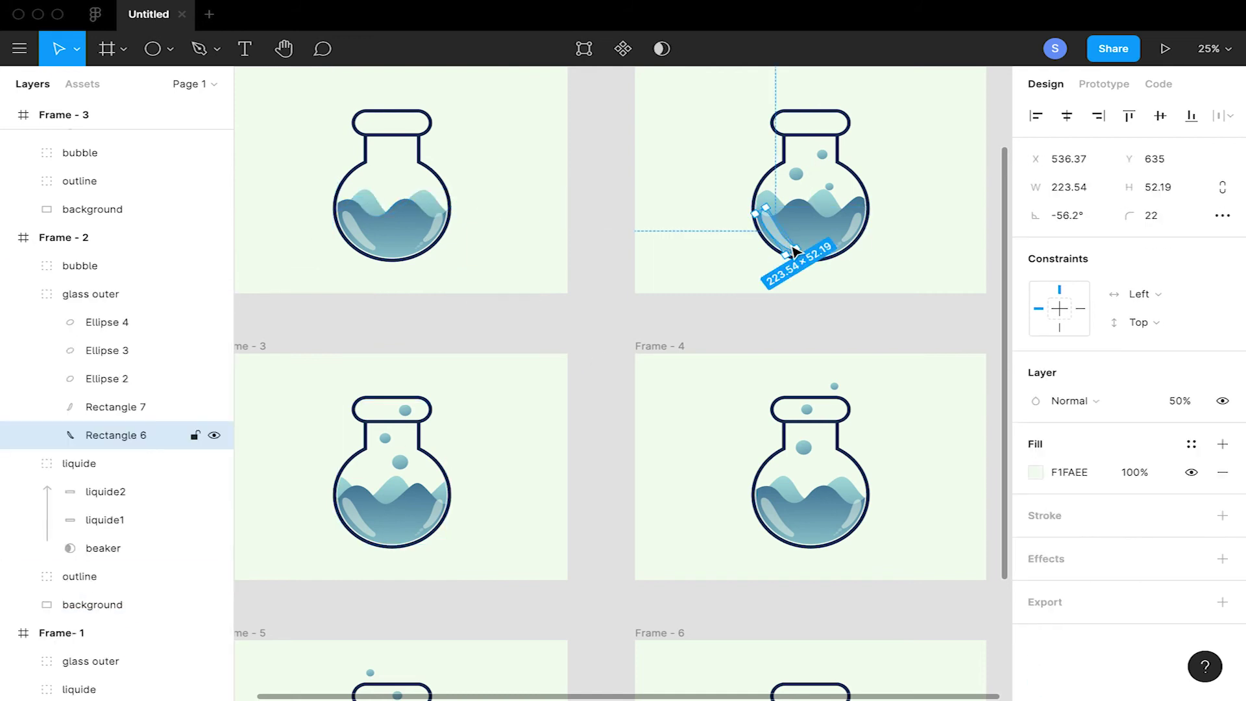
left_click(106, 353)
left_click(7, 237)
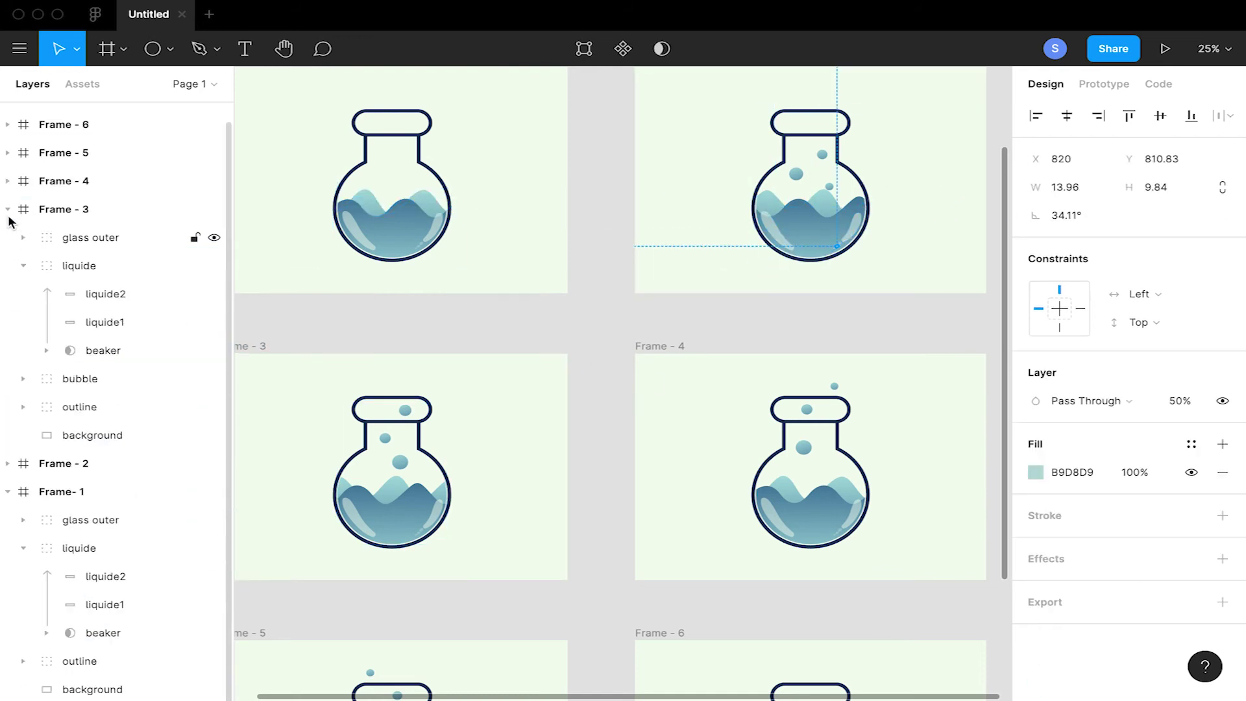
left_click(8, 209)
left_click(8, 285)
left_click(44, 259)
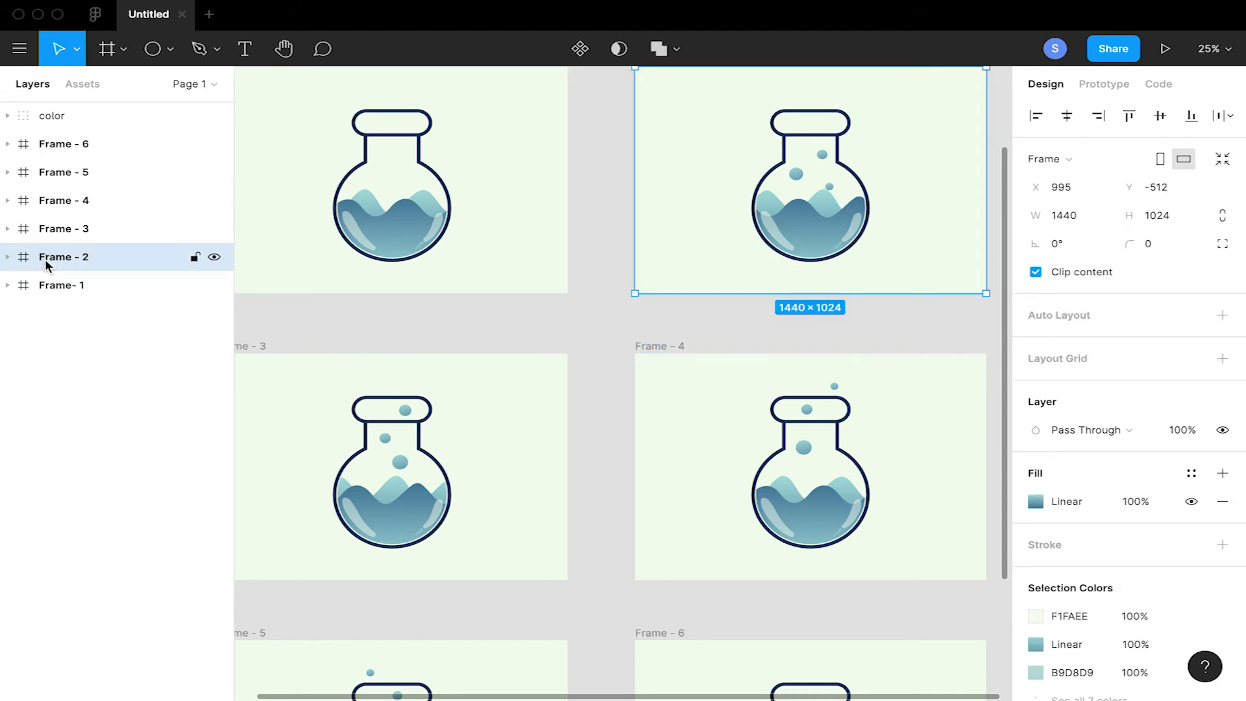
left_click(7, 257)
left_click(129, 539)
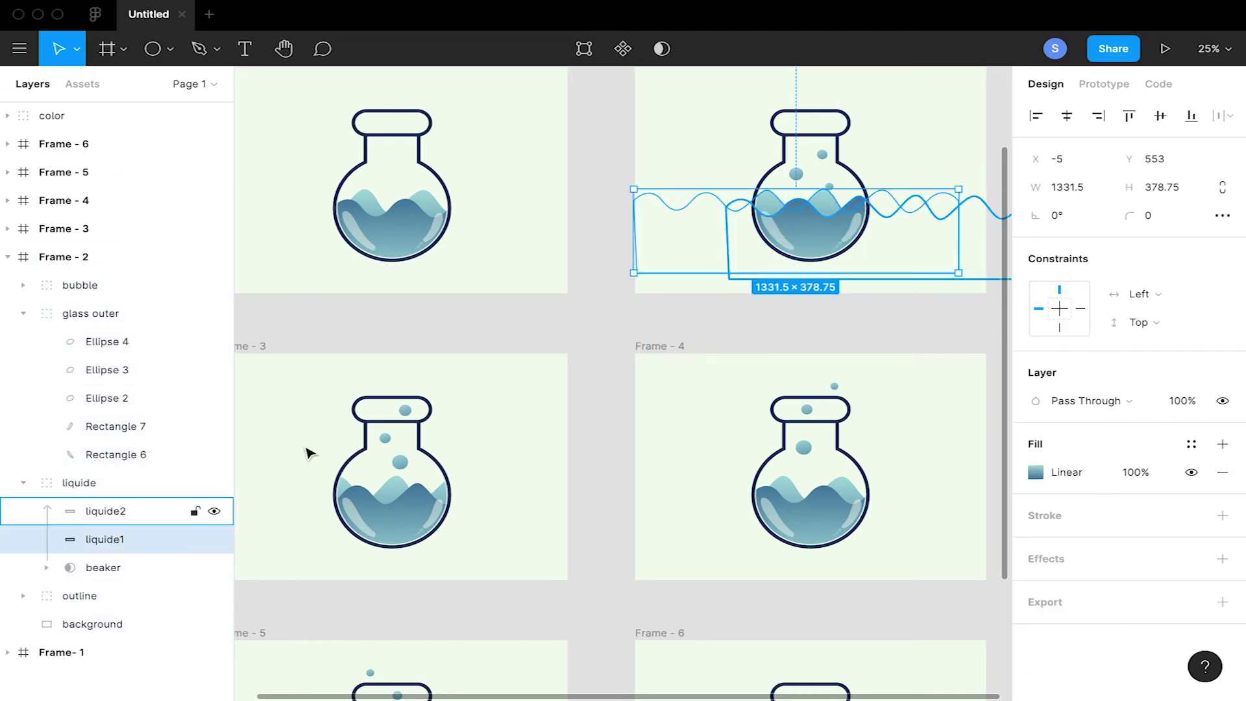
left_click(118, 513)
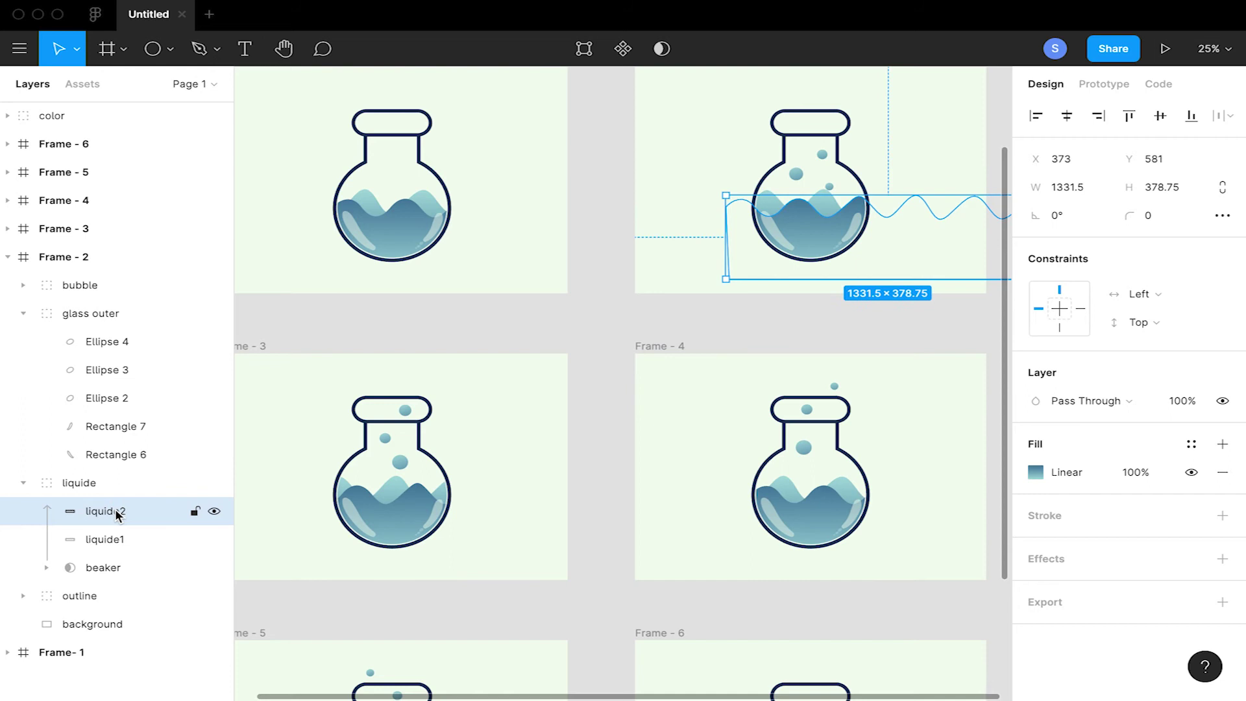
left_click(97, 538)
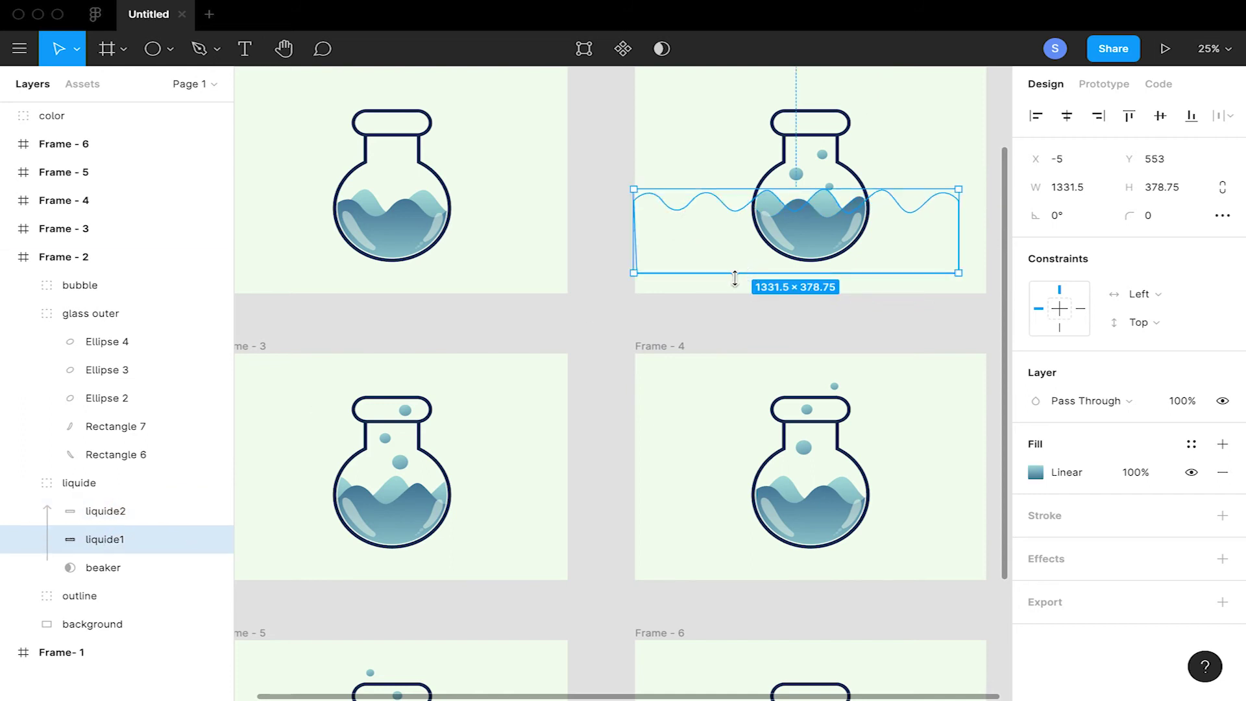
left_click(119, 501)
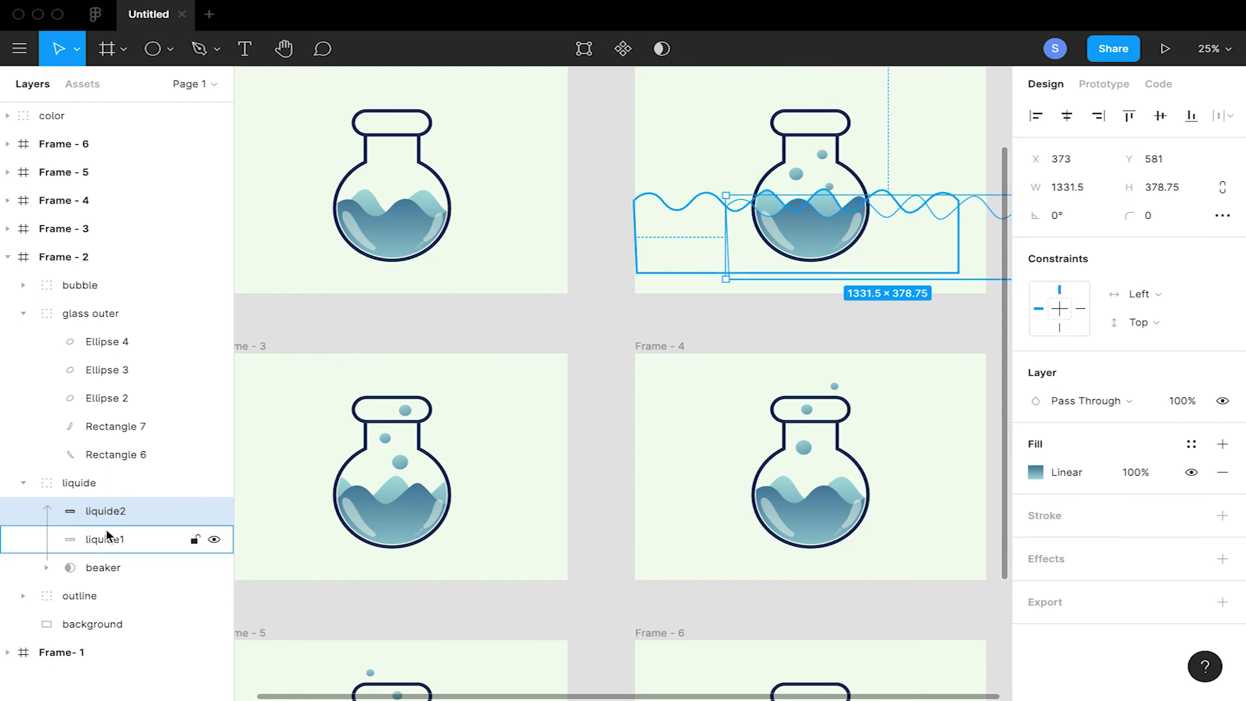
left_click(103, 537)
left_click(101, 510)
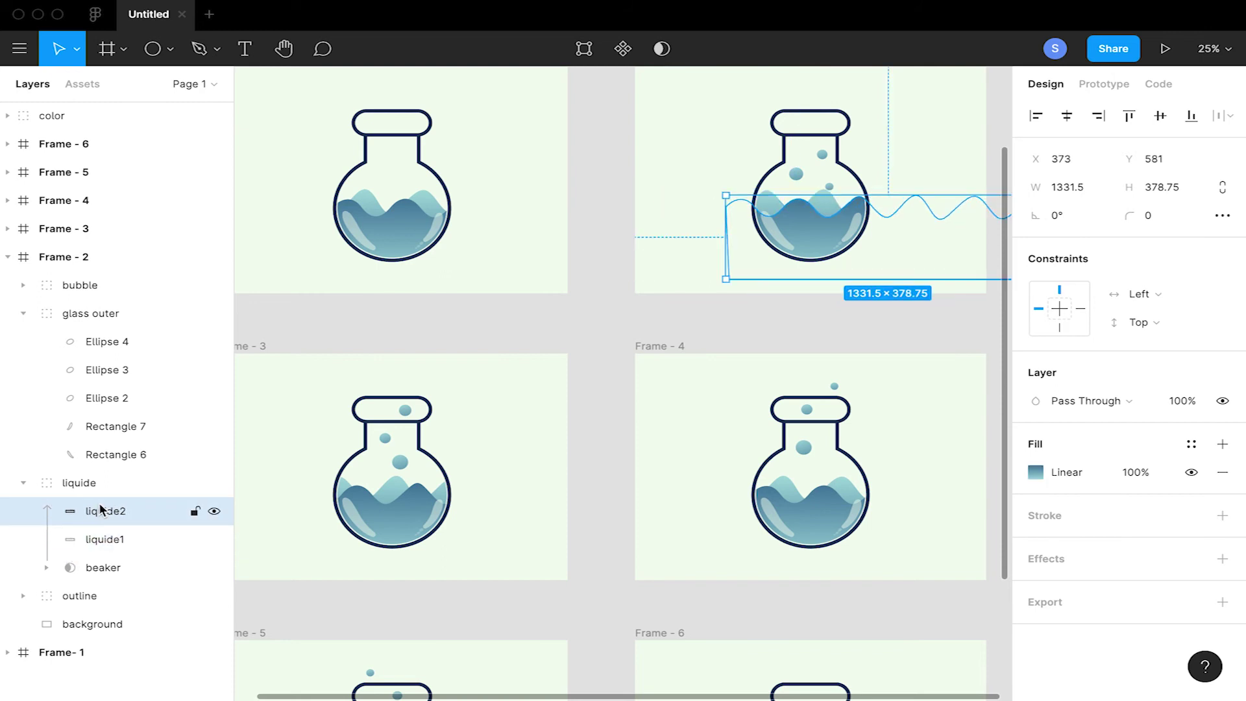
Move the liquide1 wave in Frame - 3 horizontally to X 152, keeping Y at 553
left_click(7, 256)
left_click(8, 229)
left_click(102, 313)
left_click(101, 339)
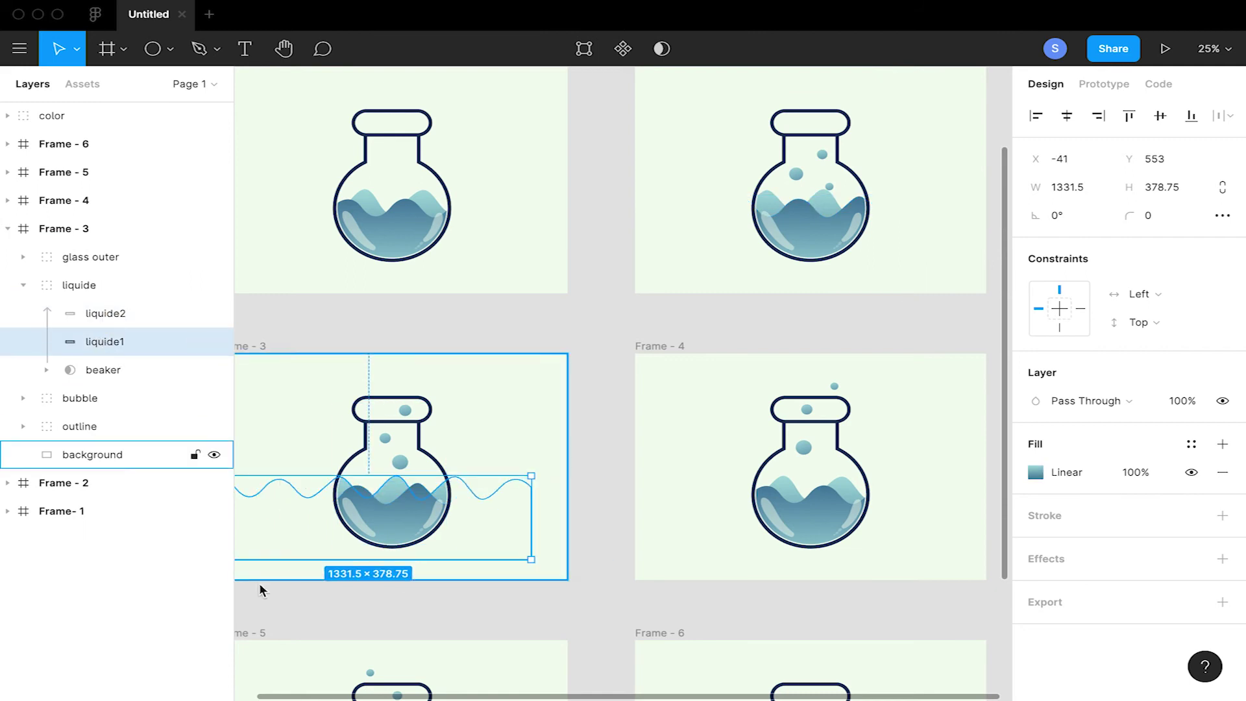
left_click_drag(418, 541, 562, 523)
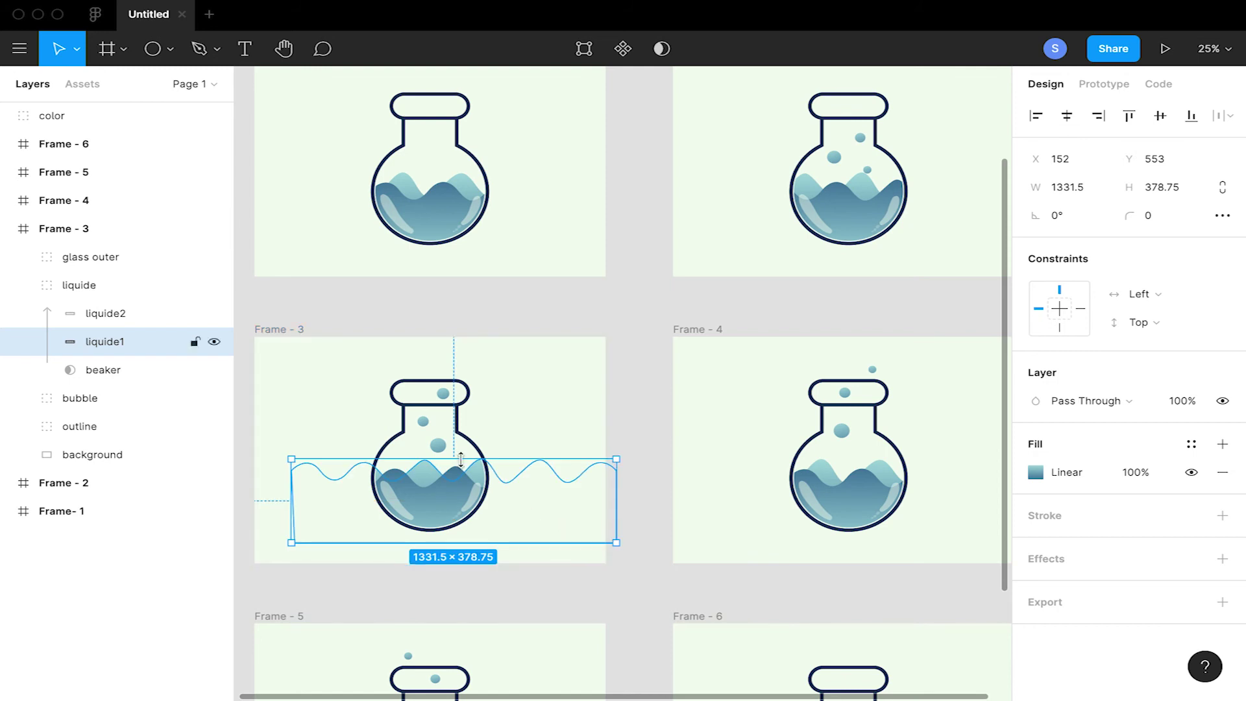
Copy the adjusted liquide group from Frame - 3 and collapse that frame's layers
left_click(25, 285)
left_click(93, 283)
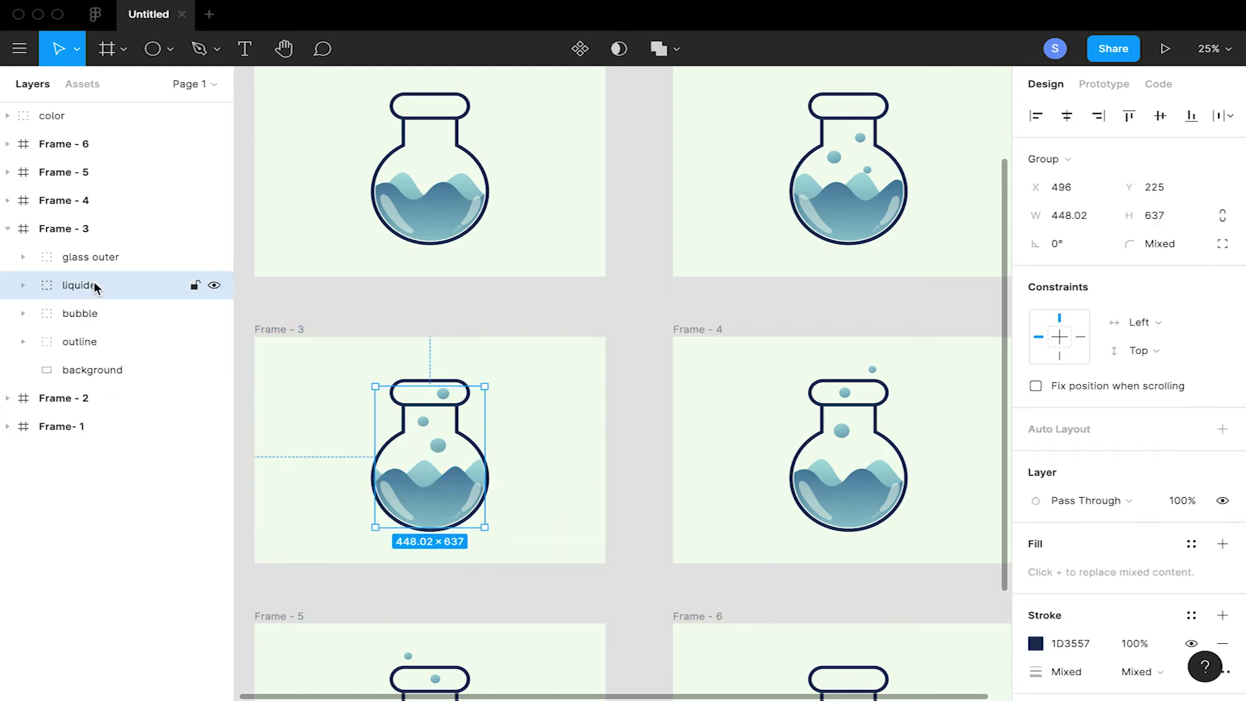
left_click(8, 228)
Delete the existing liquide group from Frame - 4
left_click(64, 202)
scroll(761, 436, "right", 3)
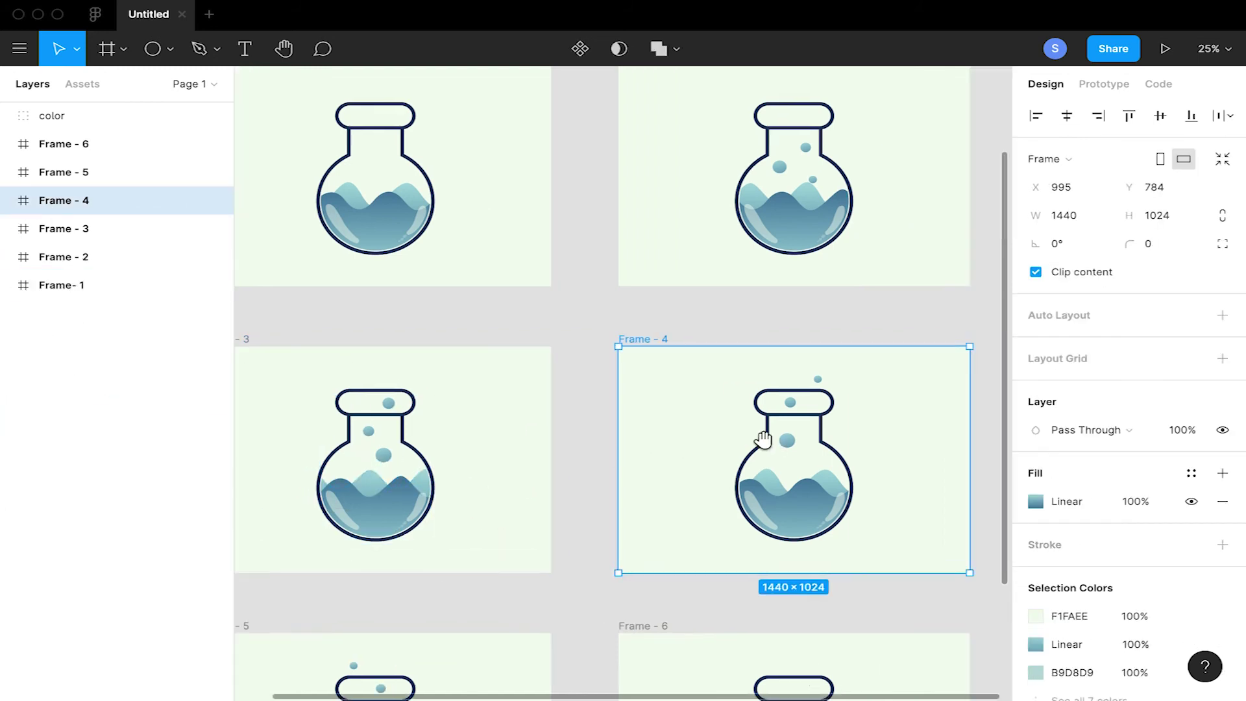
left_click(9, 200)
left_click(25, 229)
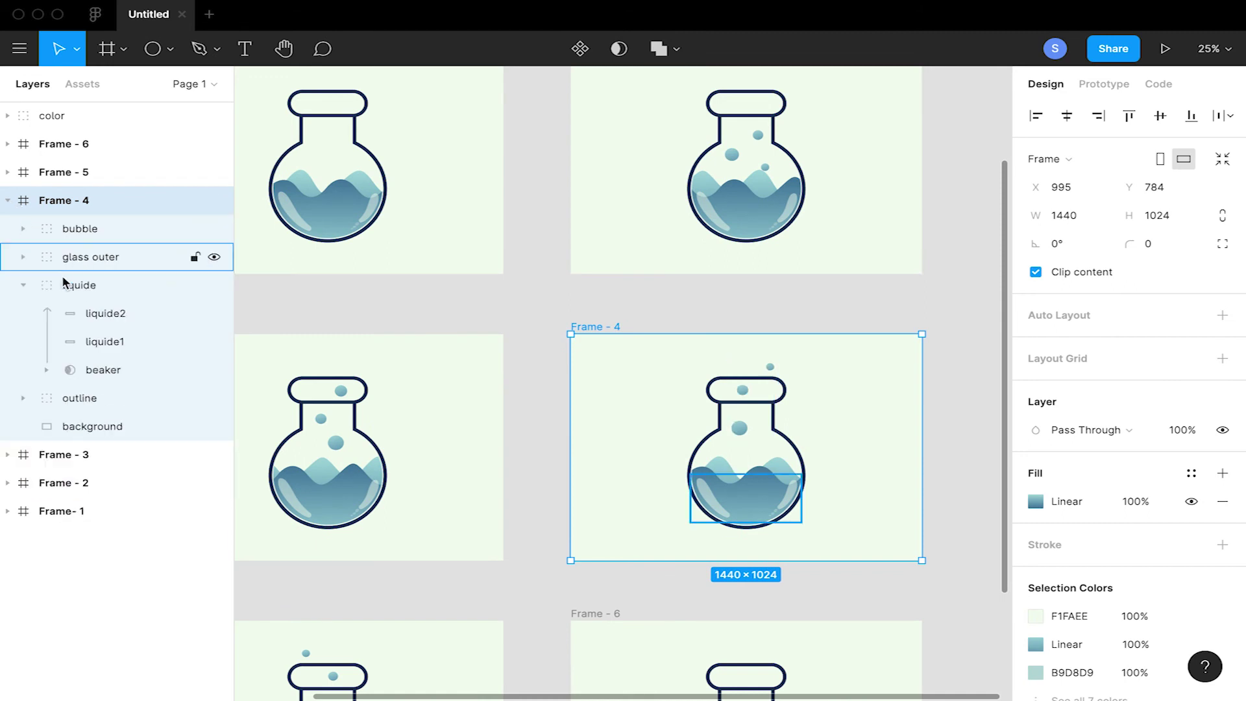
left_click(67, 285)
key("Delete")
Paste the copied liquide group into Frame - 4 and place it directly below glass outer in the layer order
key("ctrl+v")
key("ctrl+z")
left_click(81, 203)
key("ctrl+v")
left_click_drag(79, 231, 82, 293)
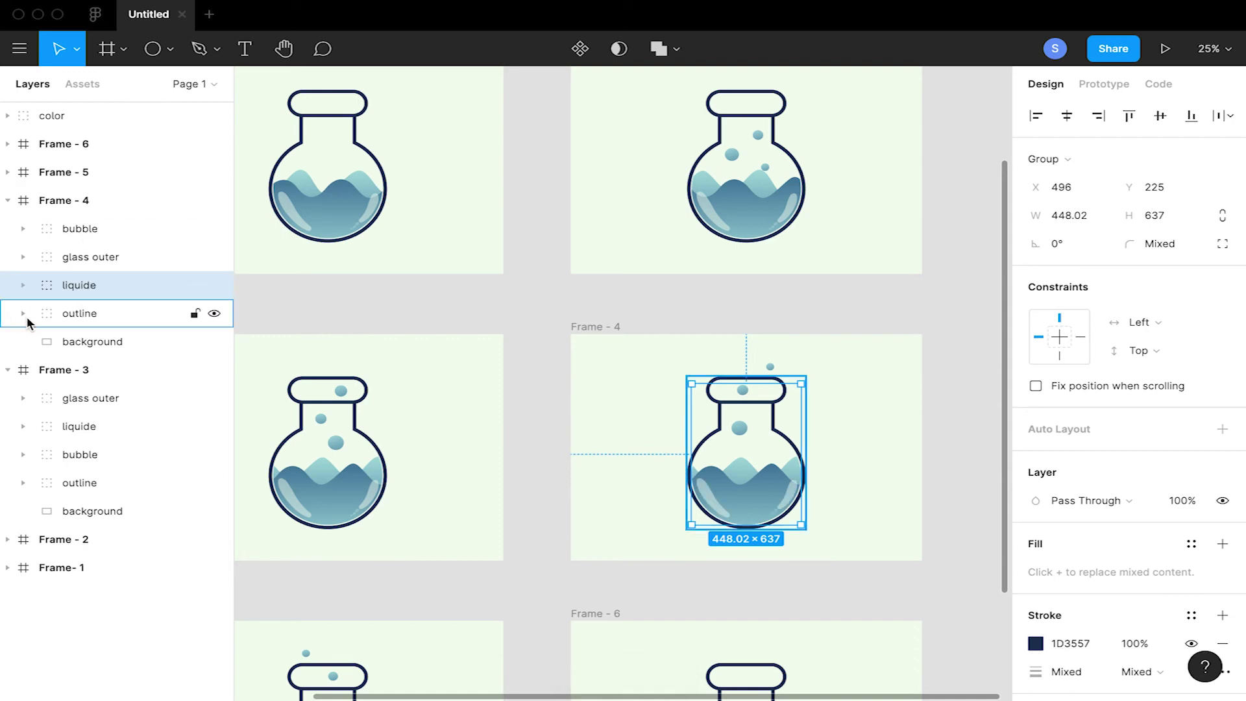
Move the liquide2 wave in Frame - 4 horizontally to X 171, keeping Y at 581
left_click(23, 284)
left_click(95, 340)
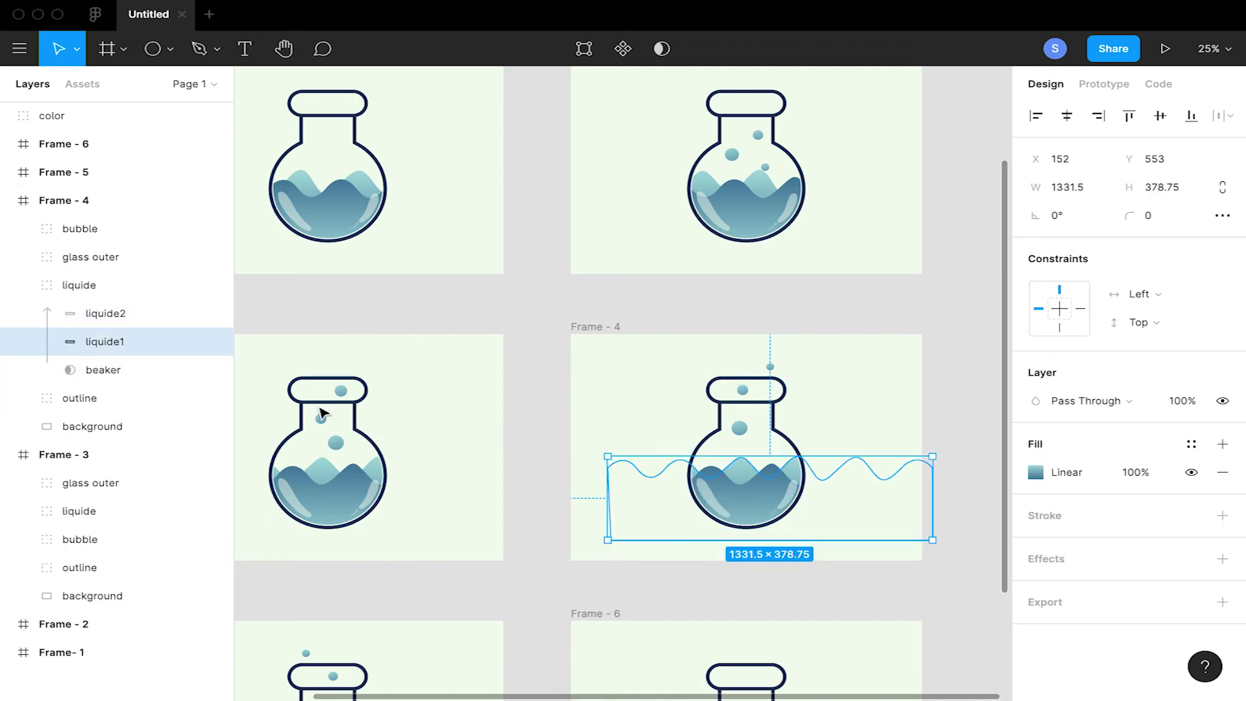
left_click(101, 312)
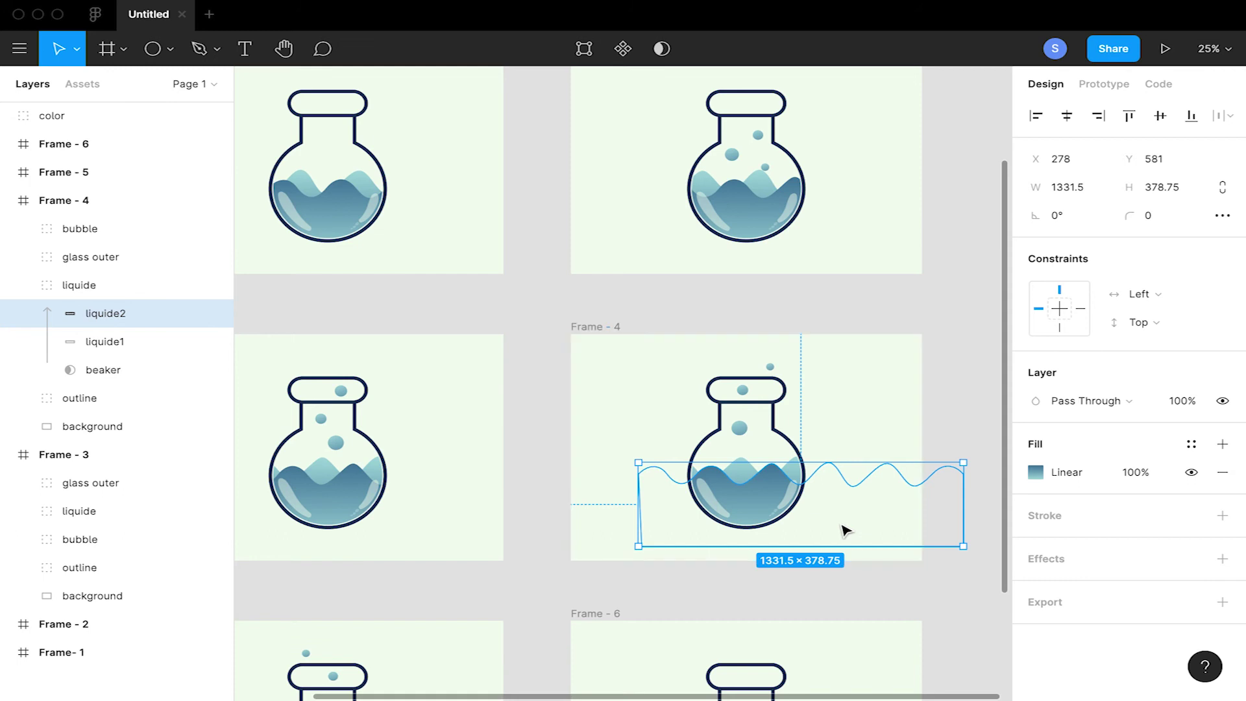
left_click_drag(844, 531, 822, 533)
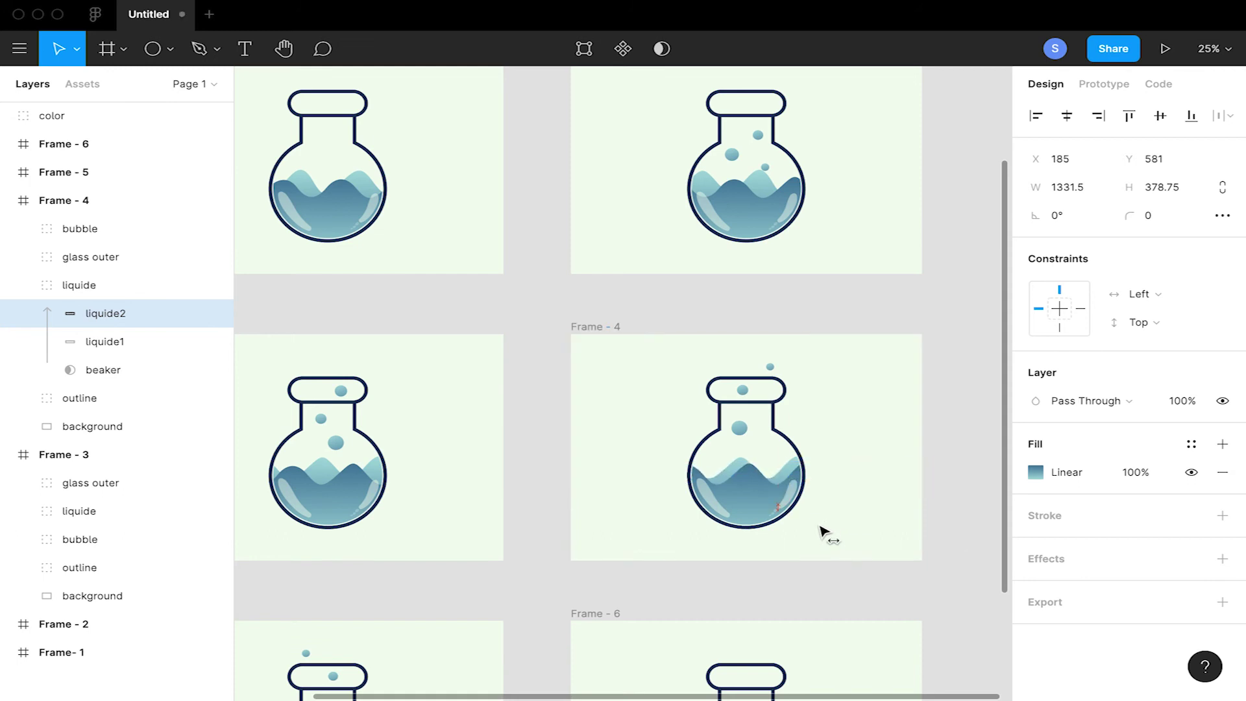
Move the liquide1 wave in Frame - 4 horizontally to X 297, keeping Y at 553
left_click(91, 341)
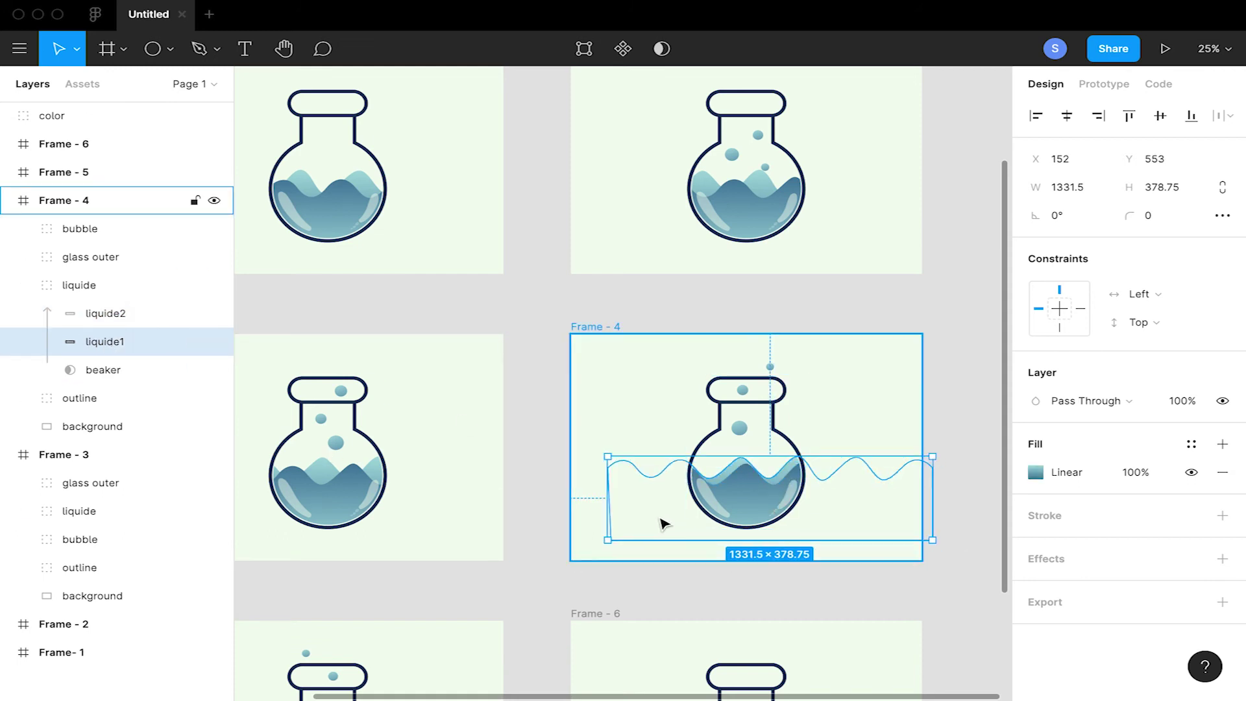
left_click_drag(660, 517, 666, 518)
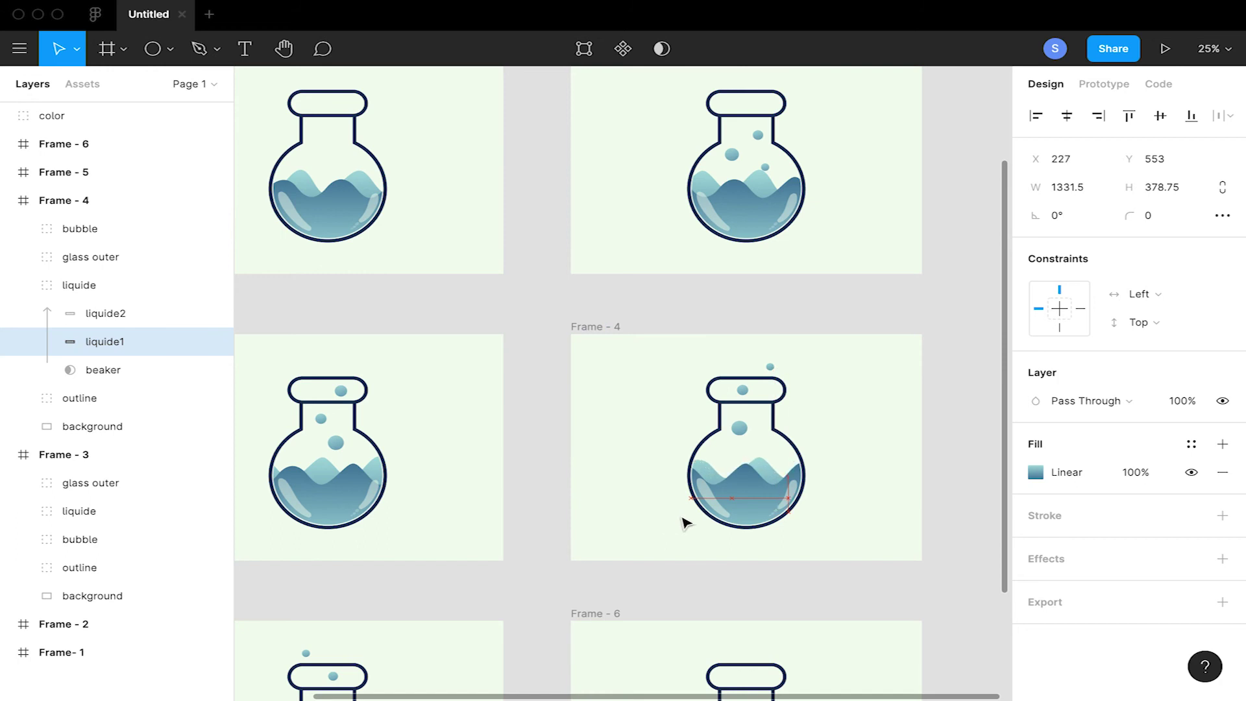
left_click_drag(693, 519, 694, 518)
left_click_drag(535, 498, 668, 312)
scroll(638, 374, "down", 2)
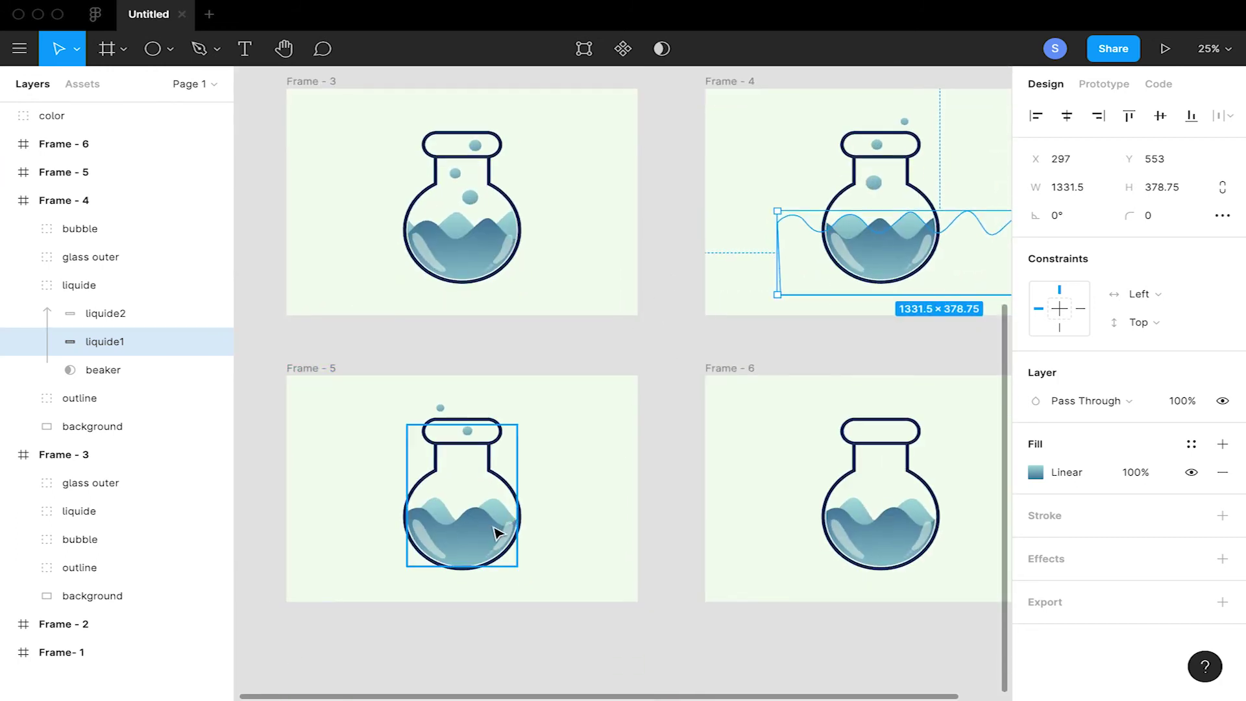
Collapse Frame - 4's layers and shift the liquide2 wave in Frame - 5 to the left
left_click(8, 201)
left_click(8, 172)
left_click(100, 364)
left_click(104, 344)
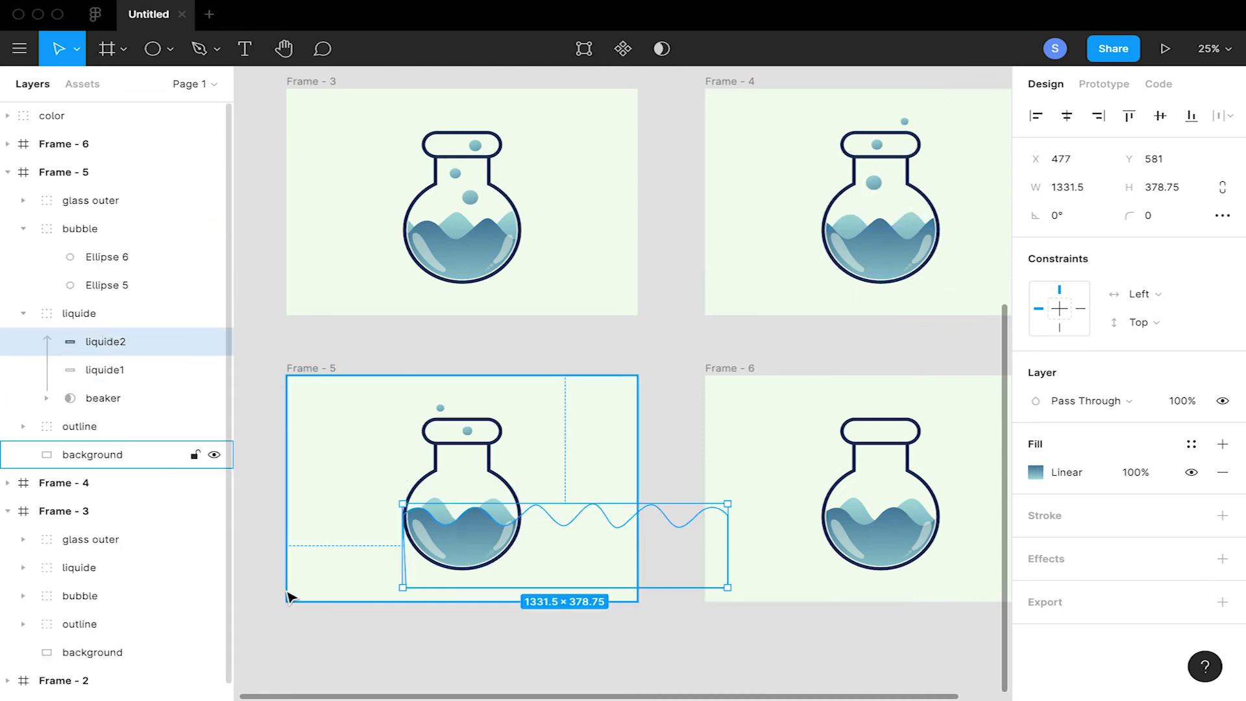
left_click_drag(613, 554, 515, 564)
left_click(107, 374)
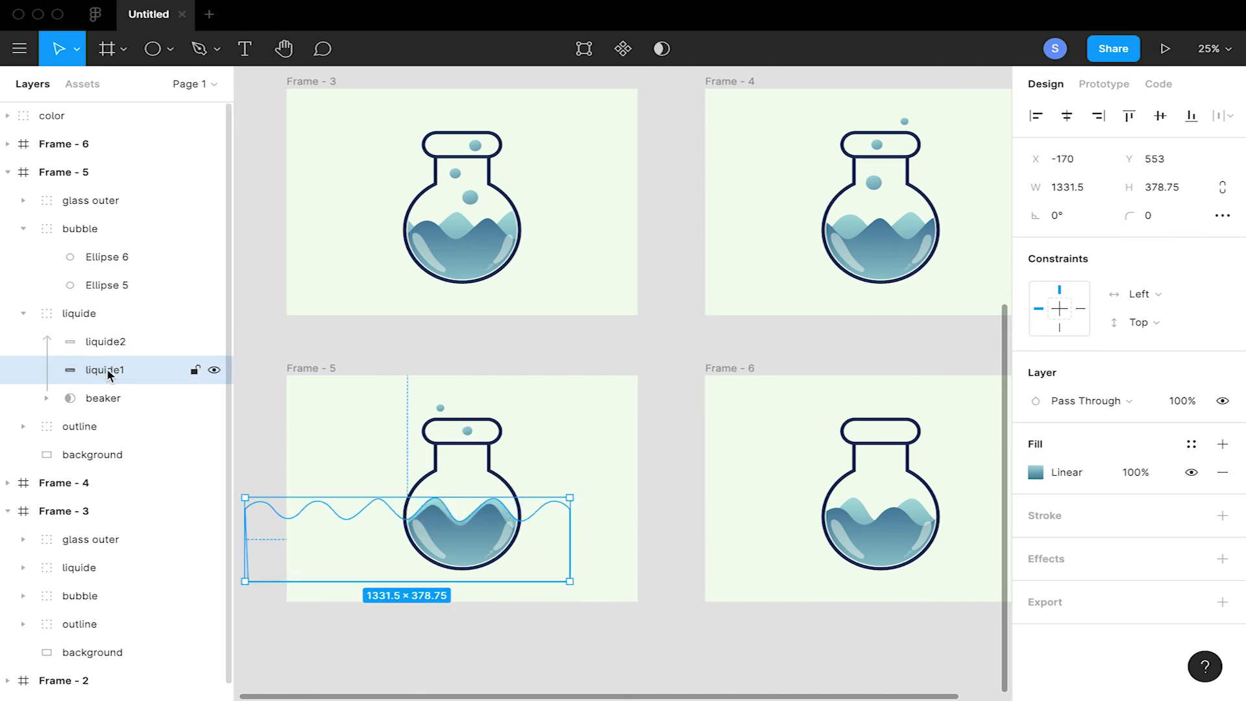
left_click(103, 342)
left_click(110, 367)
left_click(113, 341)
left_click_drag(352, 571, 376, 574)
key("super+z")
Move the liquide1 wave in Frame - 5 horizontally to X -56, keeping Y at 553
left_click(113, 371)
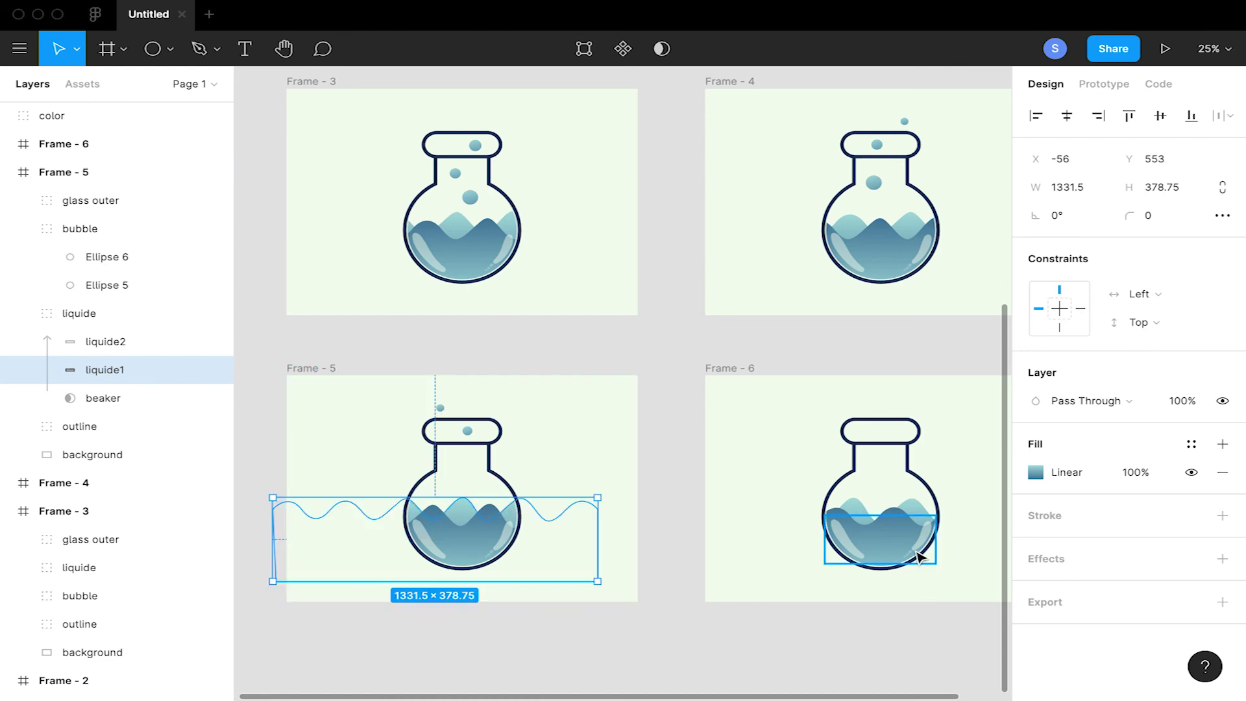
left_click(898, 621)
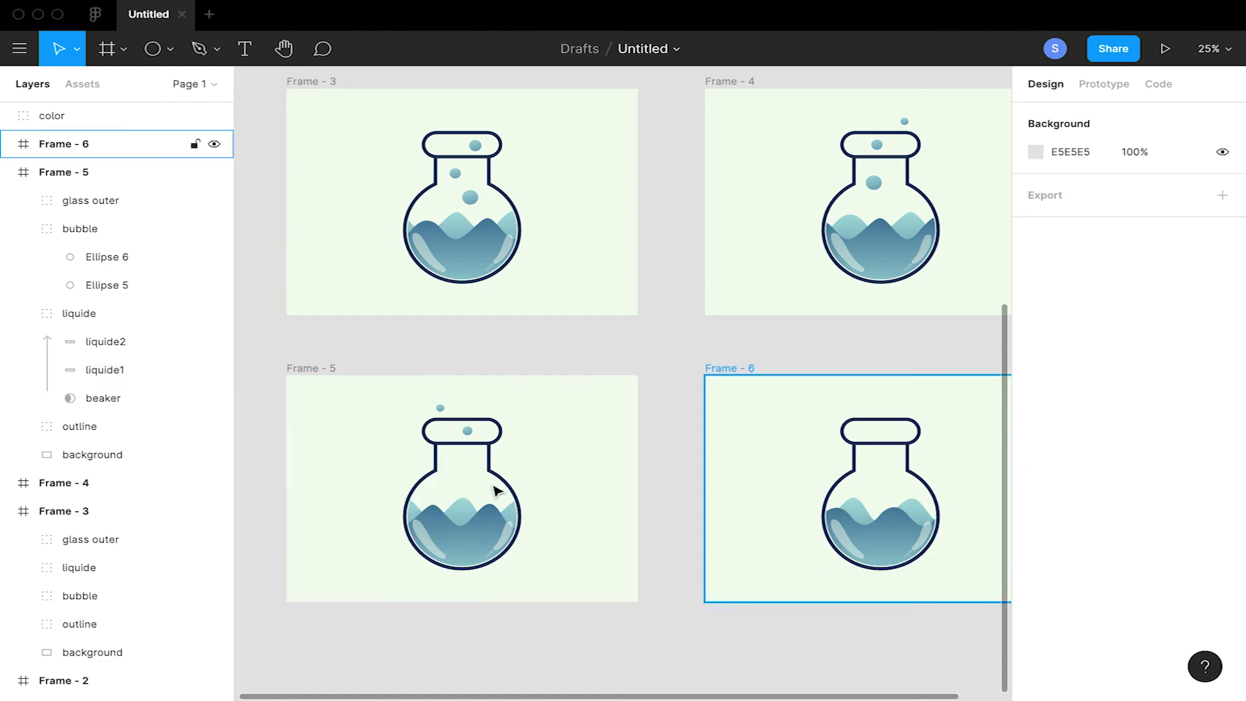
Collapse Frame - 5's layers and shift the liquide1 wave in Frame - 6 to the left
left_click(8, 172)
left_click(8, 144)
left_click(99, 257)
left_click_drag(759, 567, 718, 557)
left_click(688, 610)
scroll(578, 491, "down", 8)
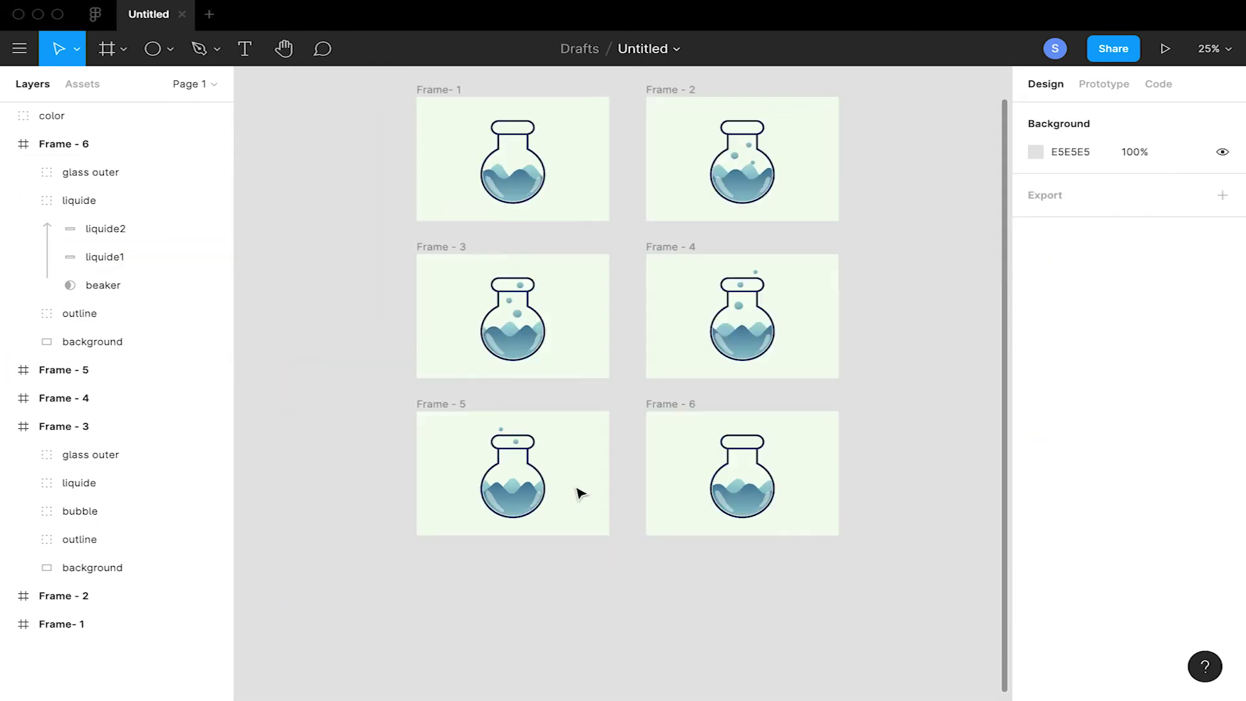
scroll(577, 490, "up", 3)
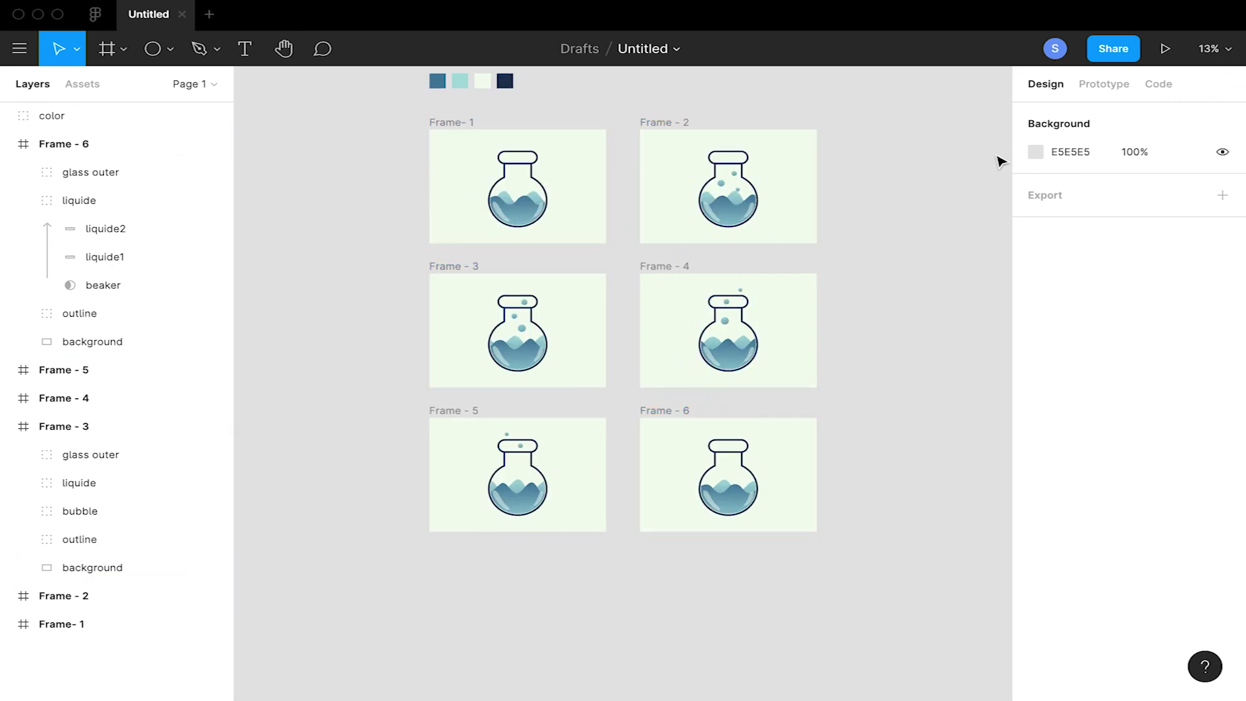
Create prototype connections from Frame- 1 to Frame - 2, Frame - 2 to Frame - 3, and Frame - 3 to Frame - 4
left_click(1104, 85)
left_click(564, 172)
left_click_drag(606, 186, 652, 196)
left_click(810, 189)
left_click_drag(816, 186, 656, 339)
left_click(605, 335)
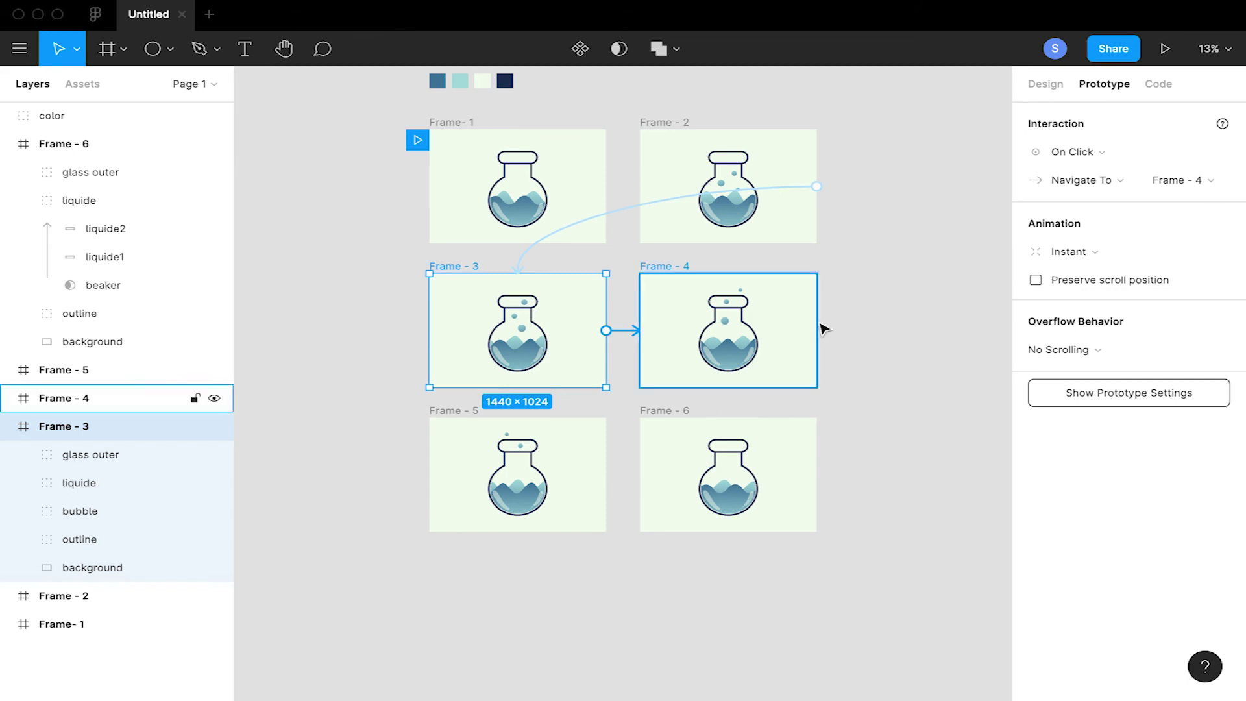
Create prototype connections from Frame - 4 to Frame - 5, Frame - 5 to Frame - 6, and Frame - 6 back to Frame- 1
left_click(819, 329)
left_click_drag(816, 330, 567, 441)
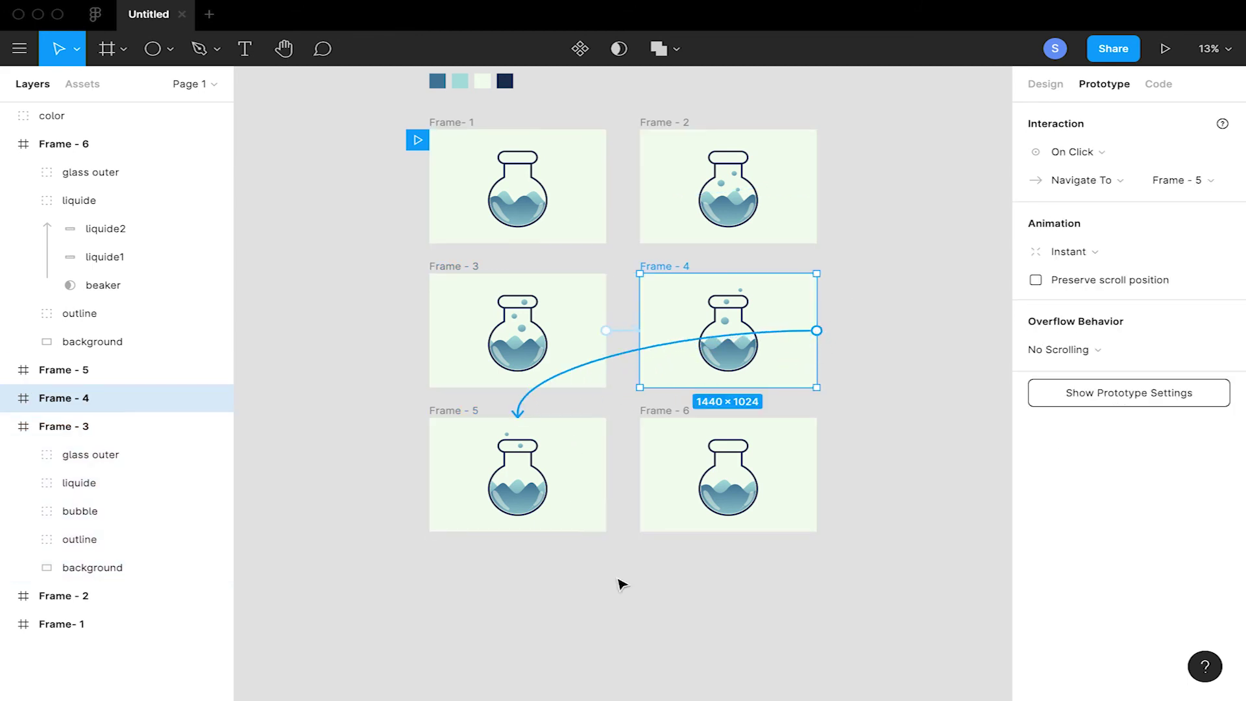
left_click(602, 476)
left_click_drag(635, 487, 696, 520)
left_click(833, 474)
left_click(814, 477)
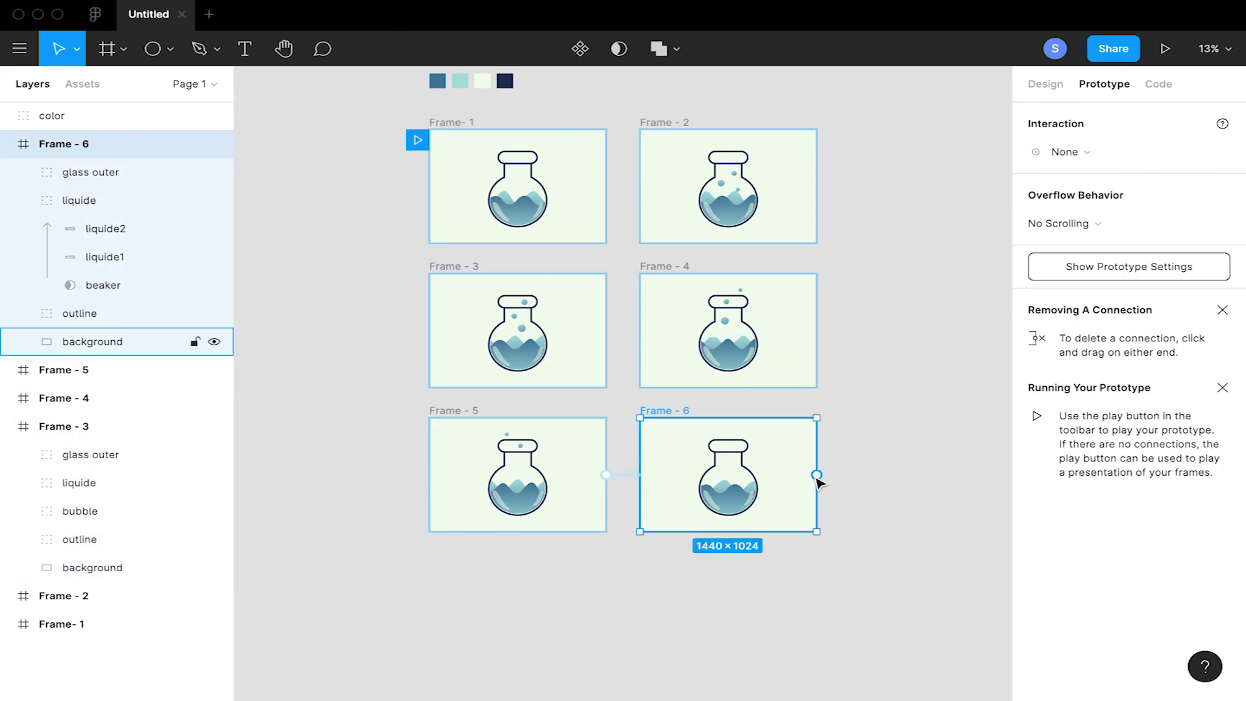
left_click_drag(817, 477, 639, 179)
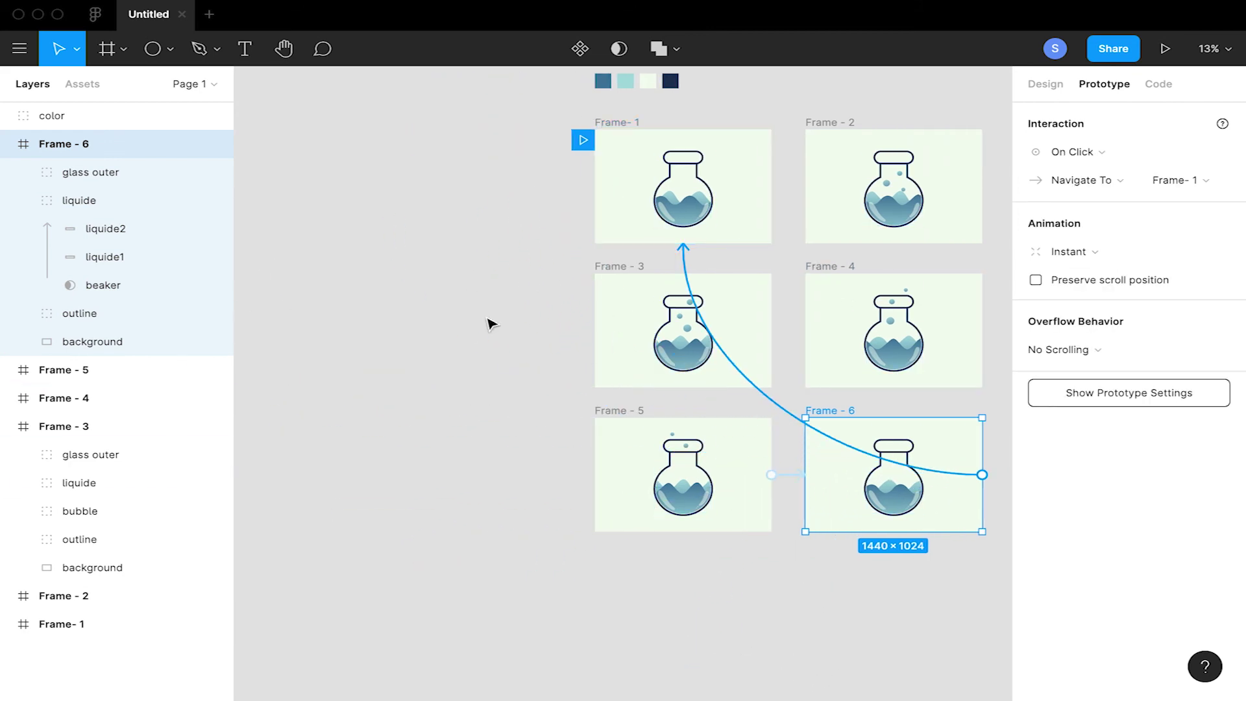
Collapse the layers of Frame - 6 and Frame - 3 and clear the selection
left_click(7, 143)
left_click(8, 228)
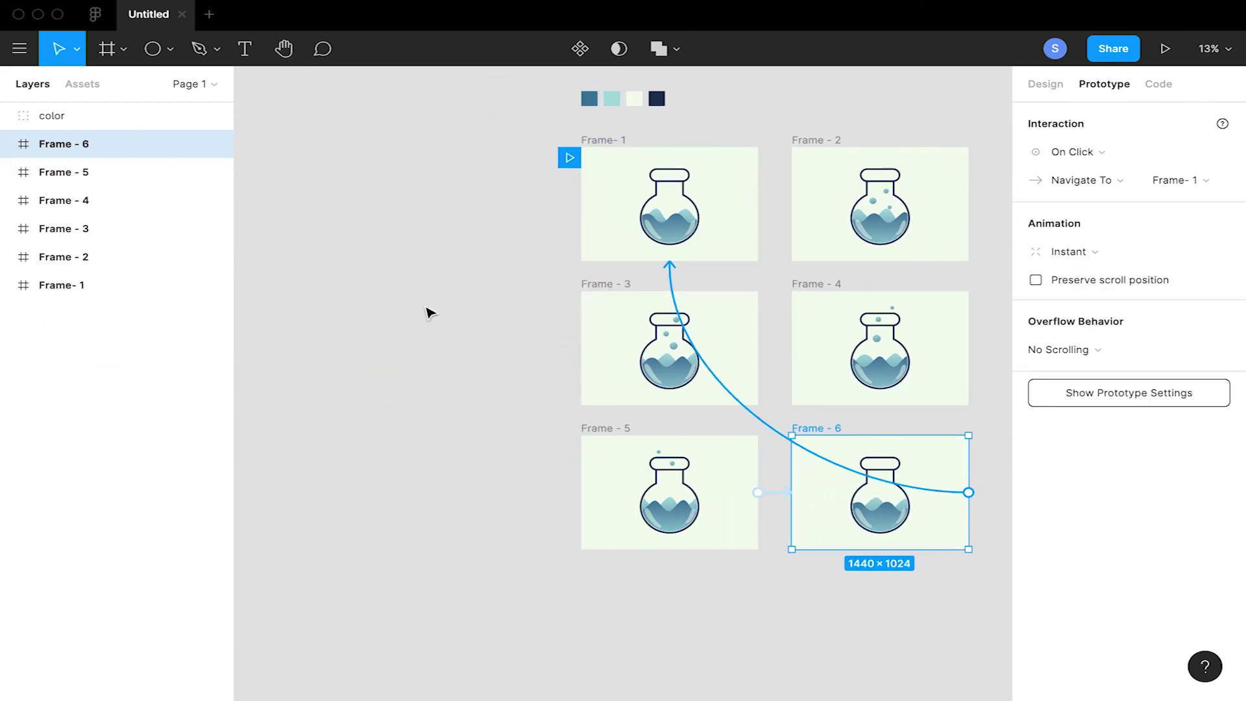
left_click(426, 311)
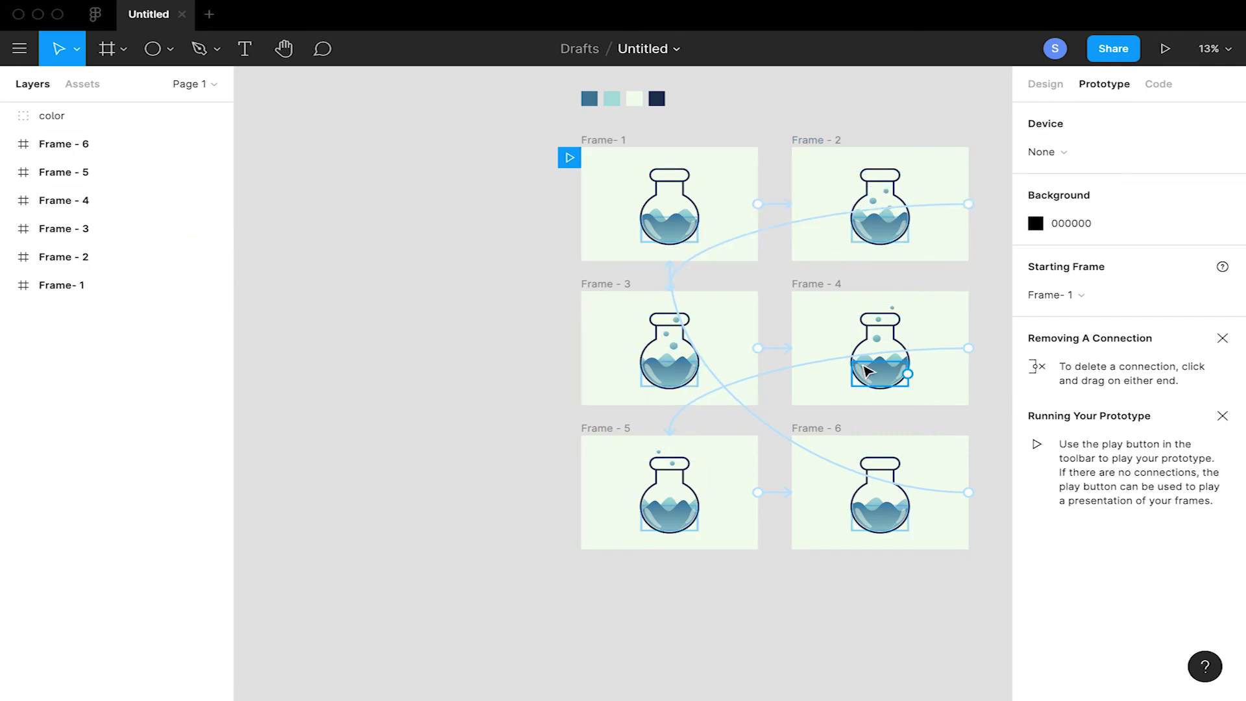
Set Frame- 1's interaction to Frame - 2 to trigger After Delay with 500ms
left_click(713, 195)
left_click(1076, 153)
left_click(1082, 372)
left_click(1161, 153)
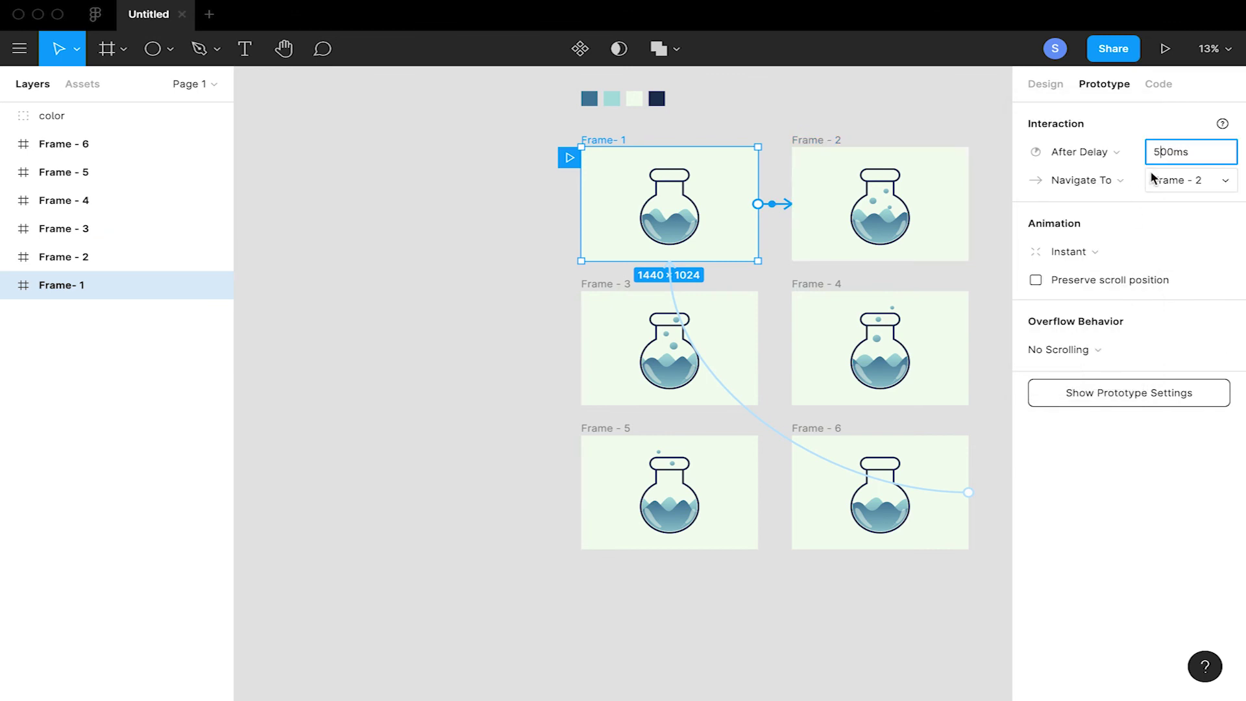
Set Frame - 2's interaction to Frame - 3 to trigger After Delay with 500ms
left_click(948, 223)
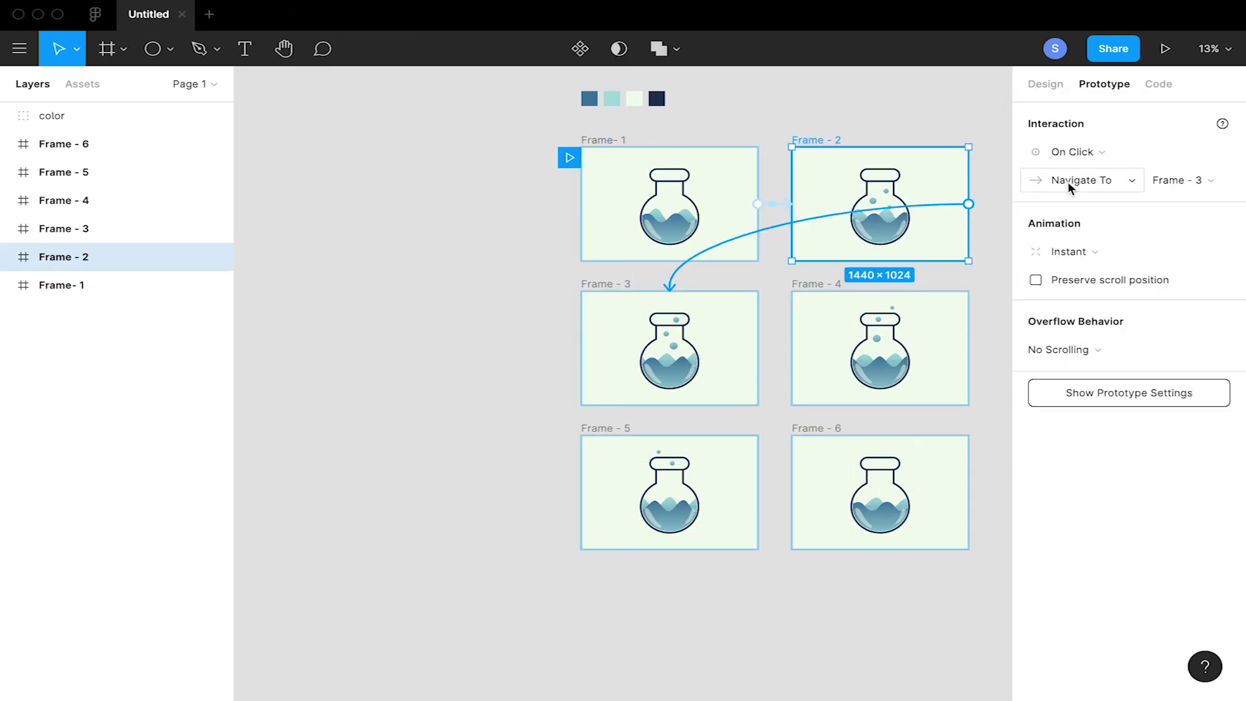
left_click(1074, 151)
left_click(1084, 371)
left_click(1161, 152)
key("BackSpace")
type("5")
key("Return")
Set Frame - 3's interaction to Frame - 4 to trigger After Delay with 500ms
left_click(614, 362)
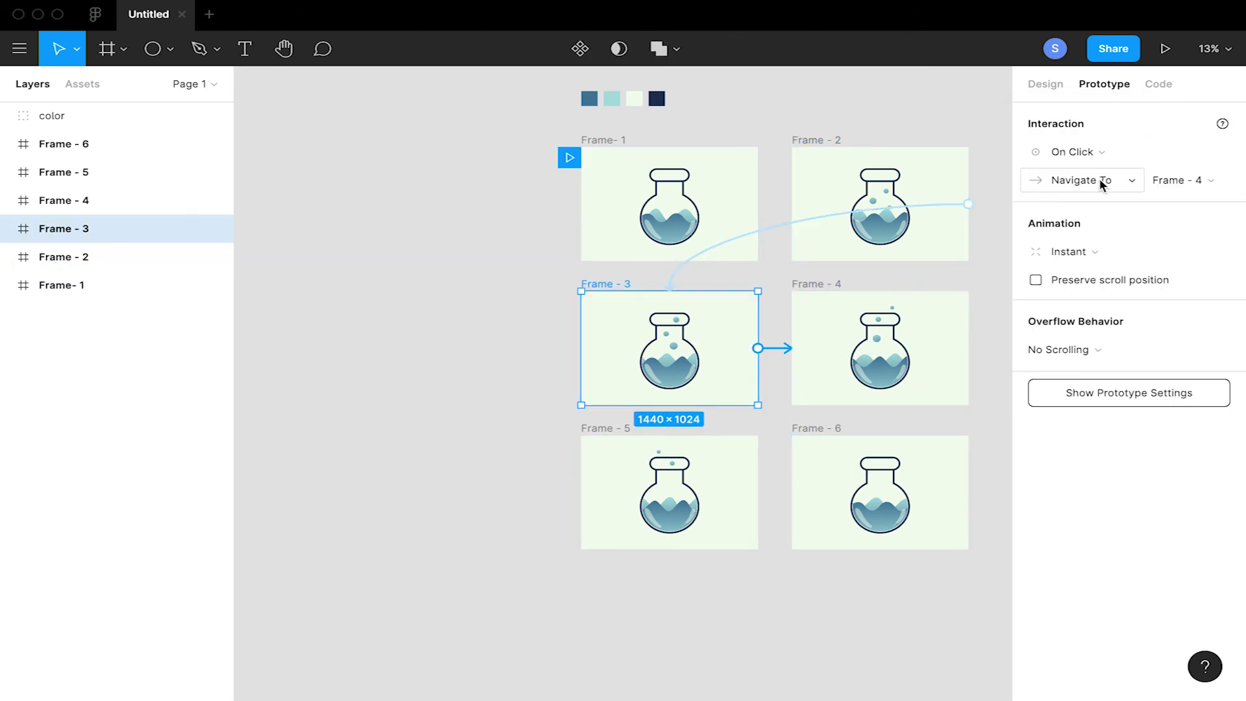
left_click(1096, 152)
left_click(1064, 370)
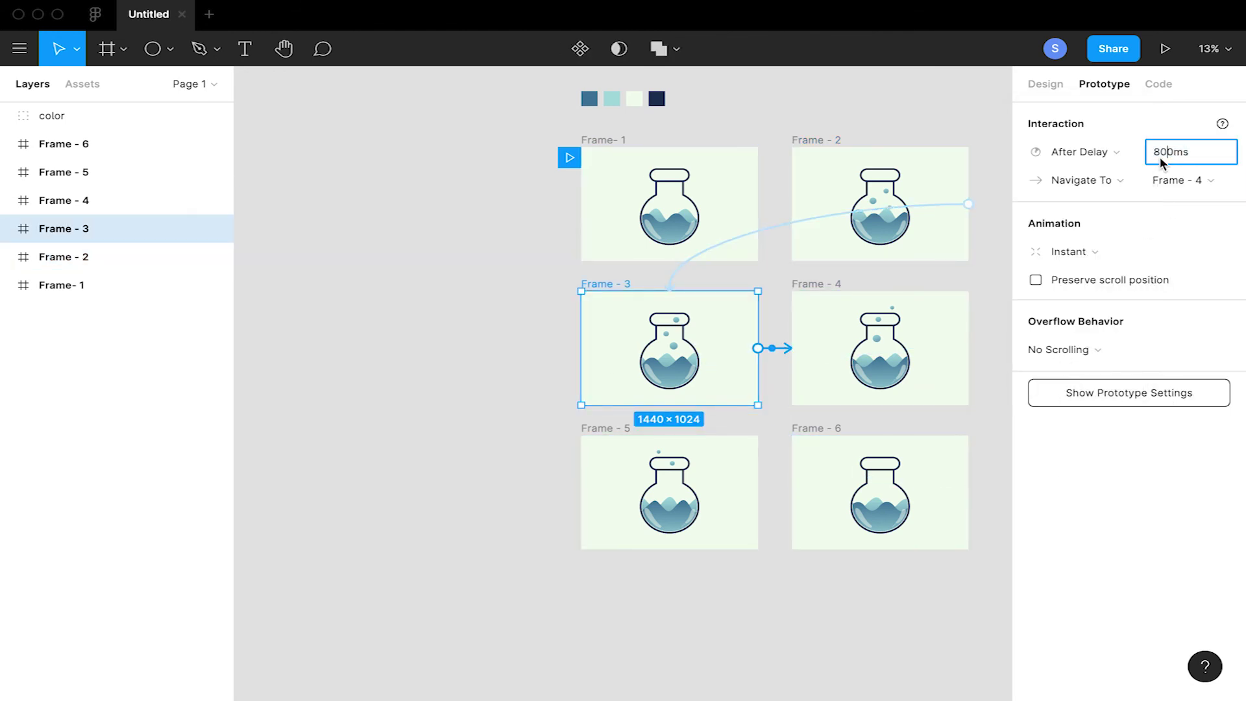
key("BackSpace")
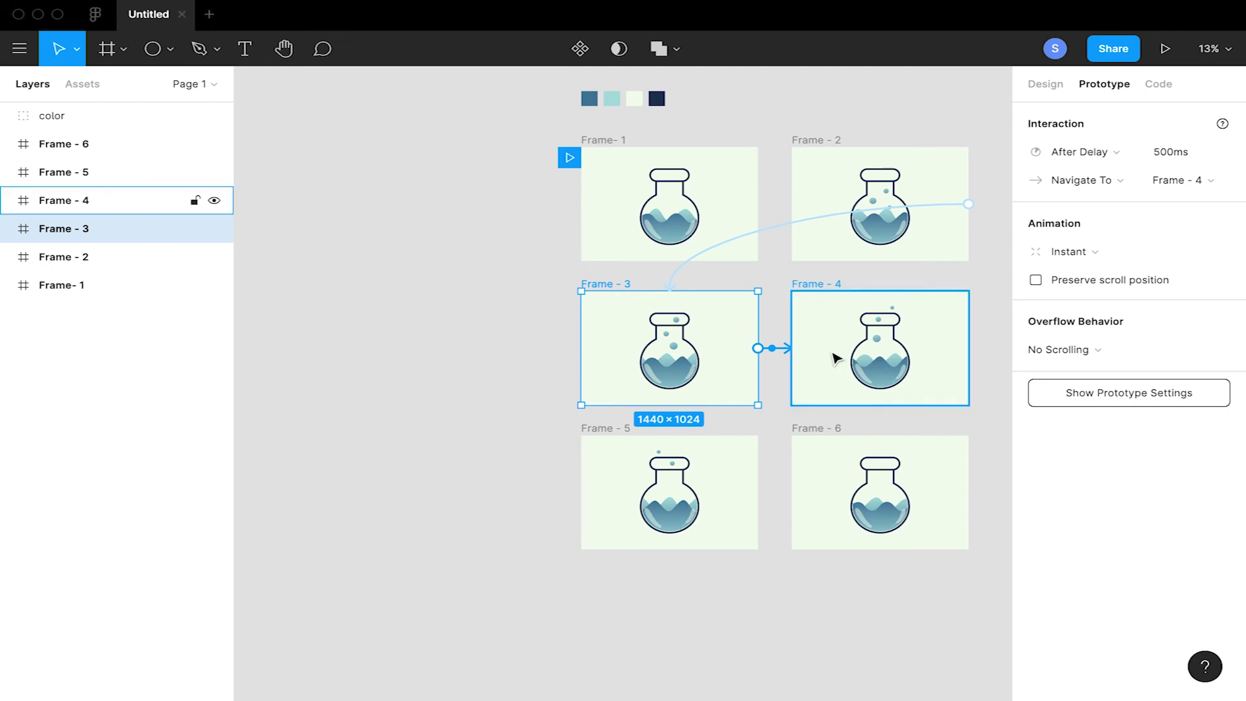
Set Frame - 4's interaction to Frame - 5 to trigger After Delay with 500ms
left_click(859, 379)
left_click(1072, 151)
left_click(1064, 372)
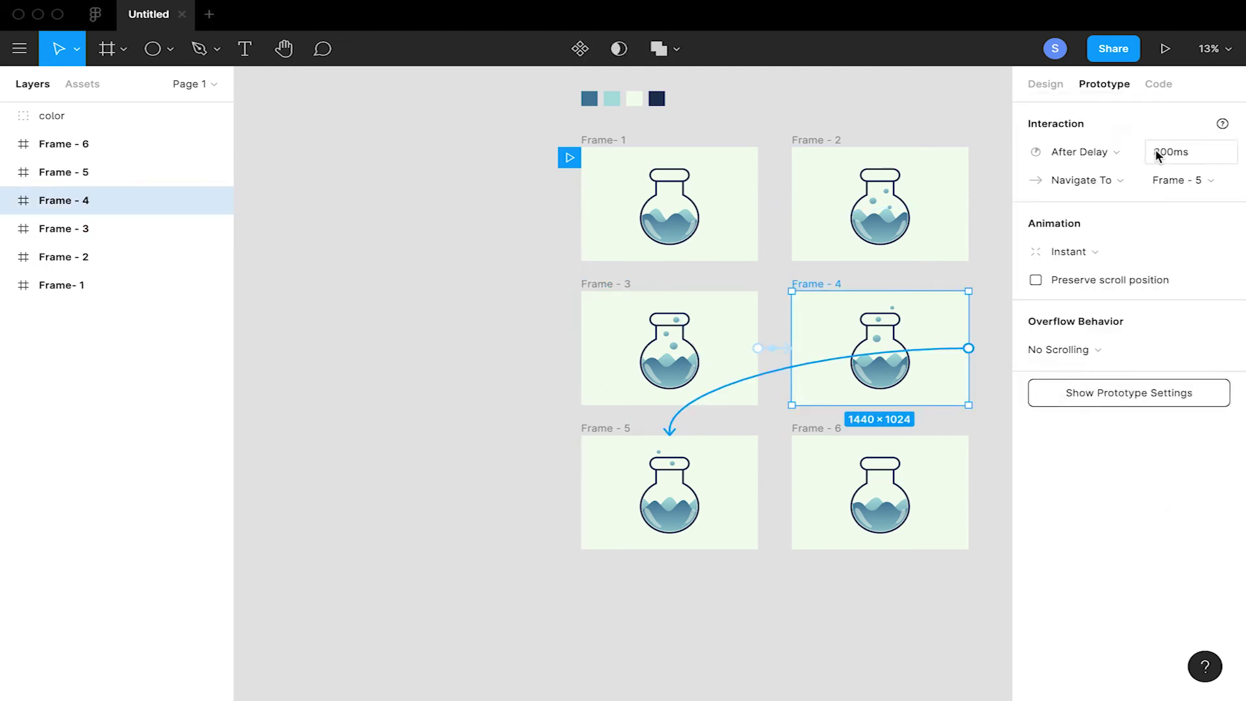
type("5")
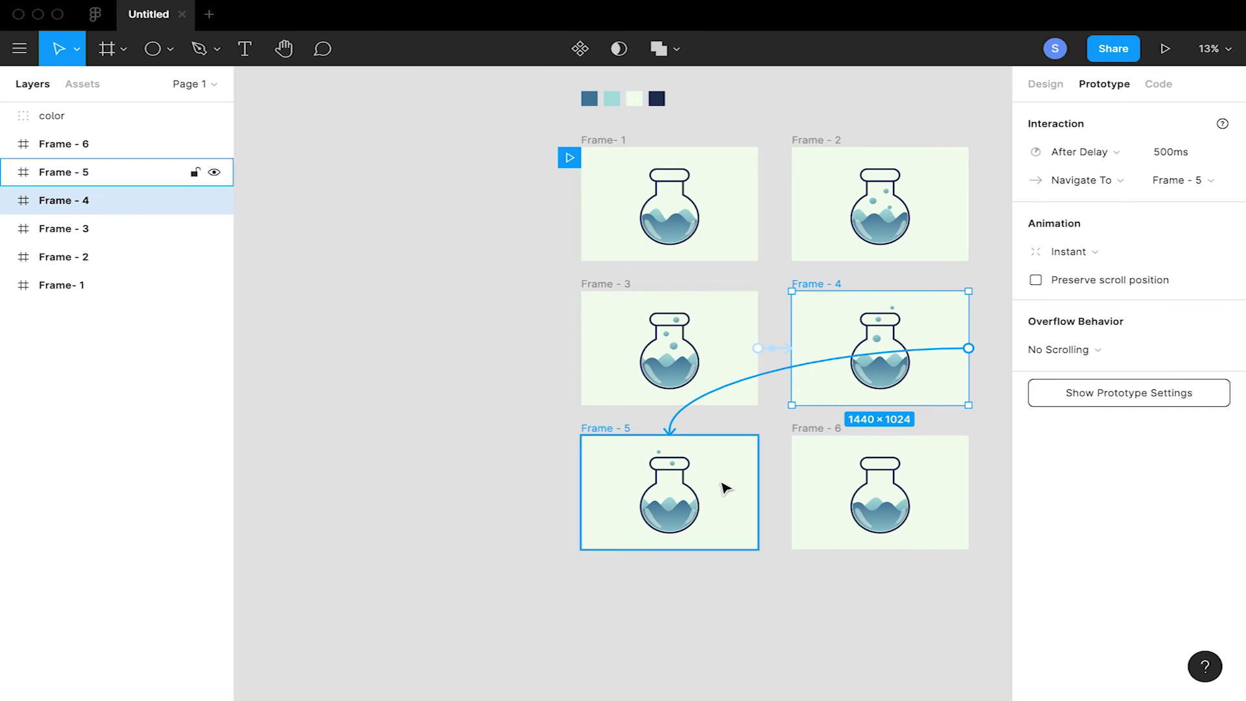
Set Frame - 5's interaction to Frame - 6 to trigger After Delay with 500ms
left_click(723, 487)
left_click(1107, 157)
left_click(1096, 371)
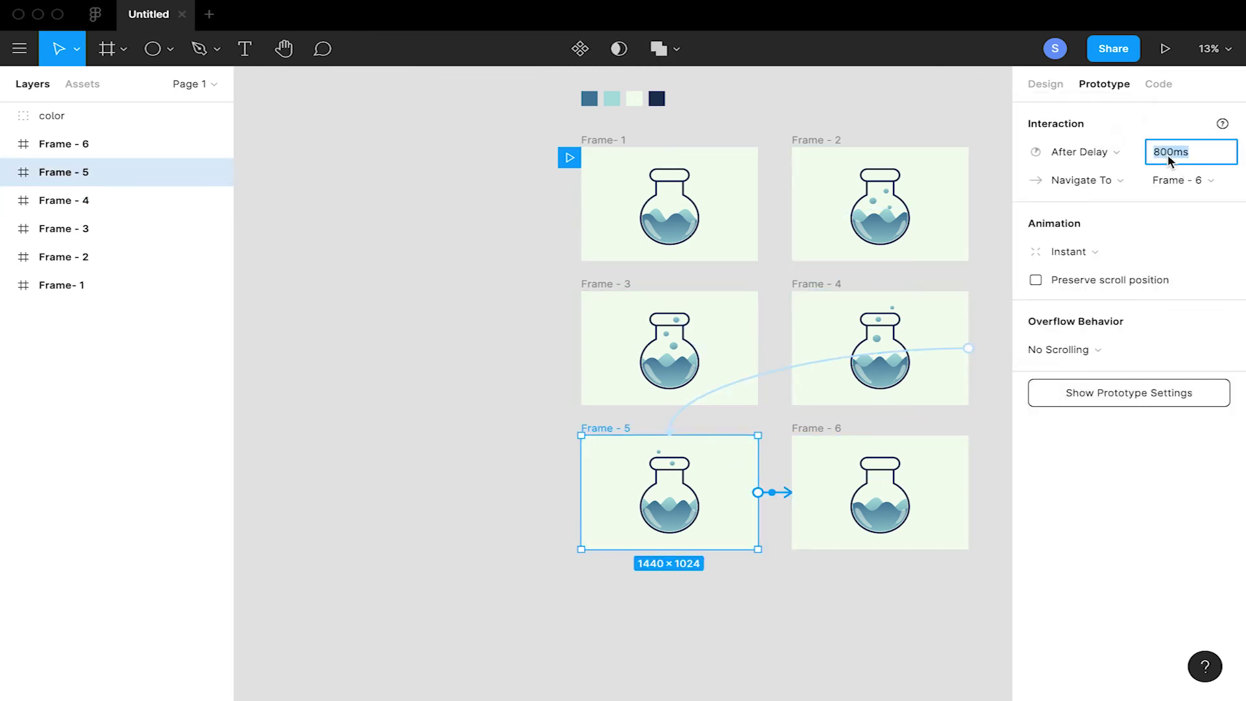
type("5")
Set Frame - 6's interaction back to Frame- 1 to trigger After Delay with 500ms, and clear the selection
left_click(926, 495)
left_click(1076, 153)
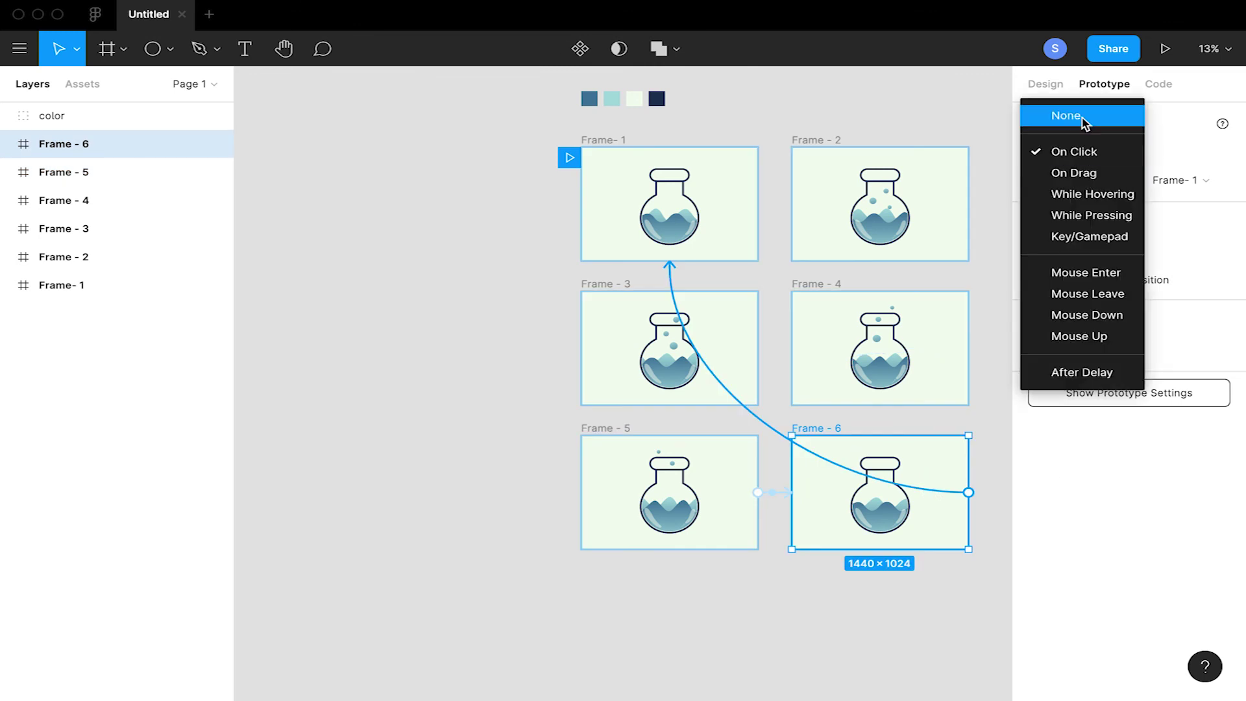
left_click(1077, 369)
type("500")
key("Return")
left_click(493, 376)
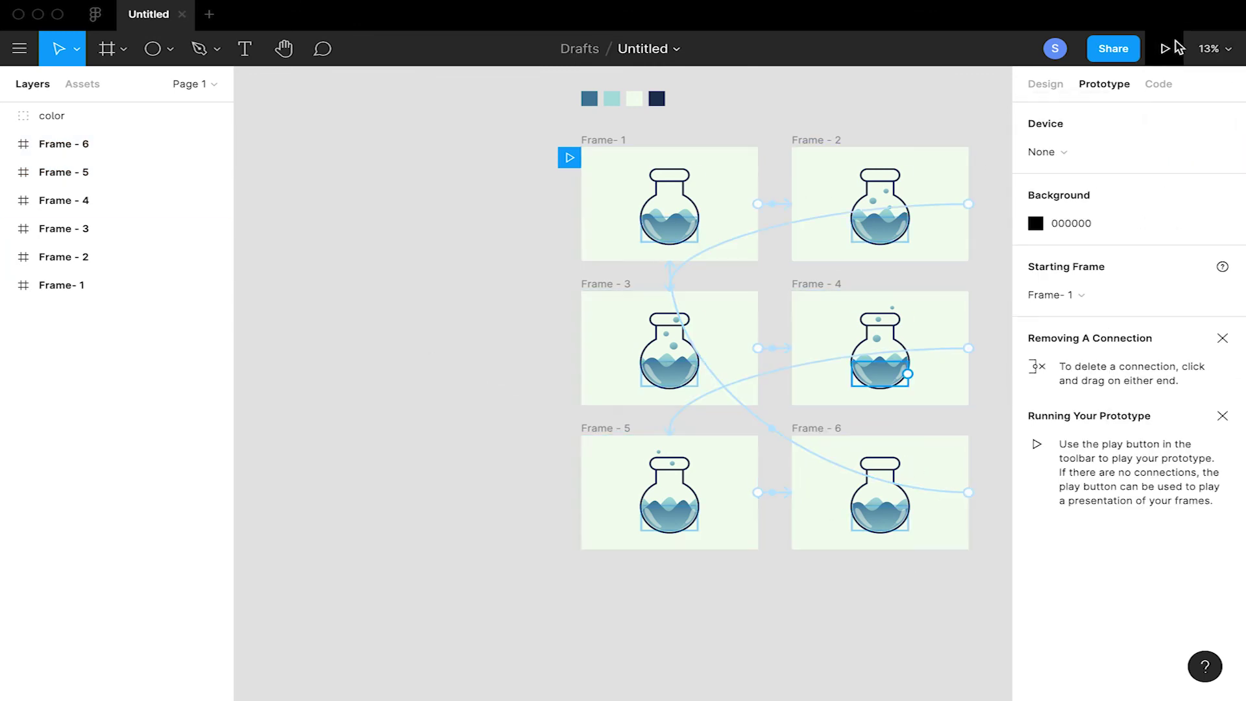
Play the prototype to preview the looping flask animation, and close the preview
left_click(1164, 49)
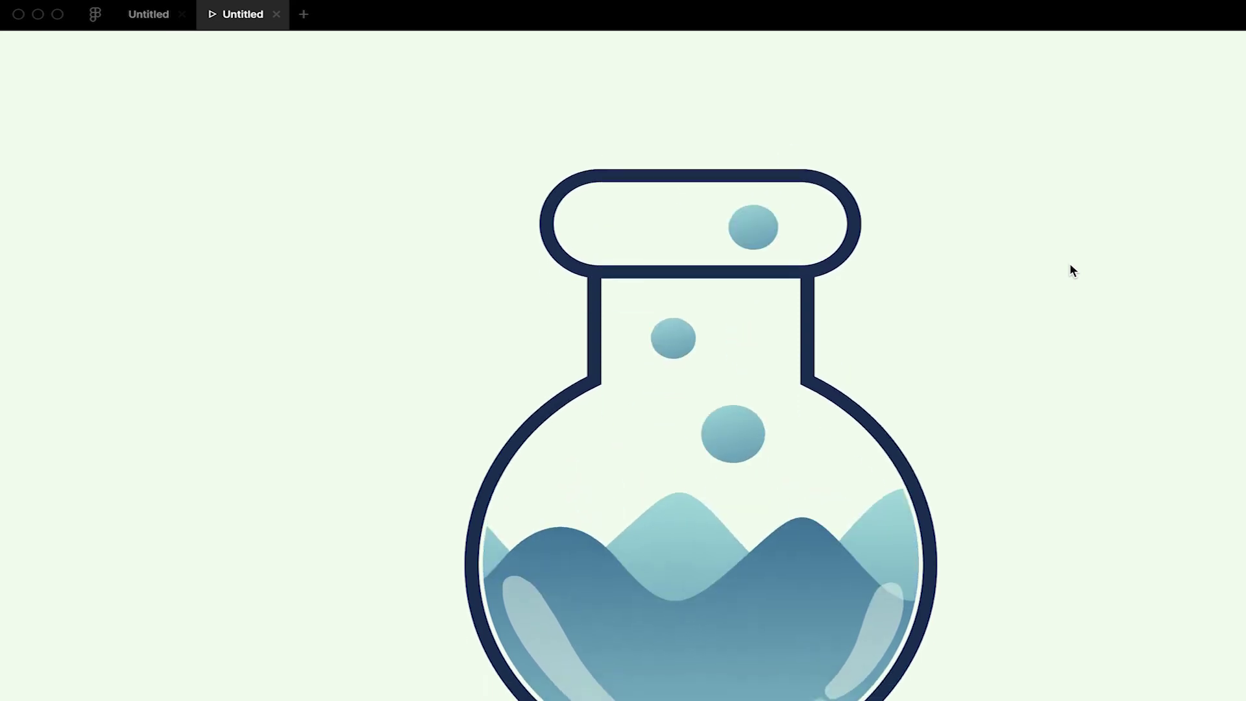
left_click(276, 14)
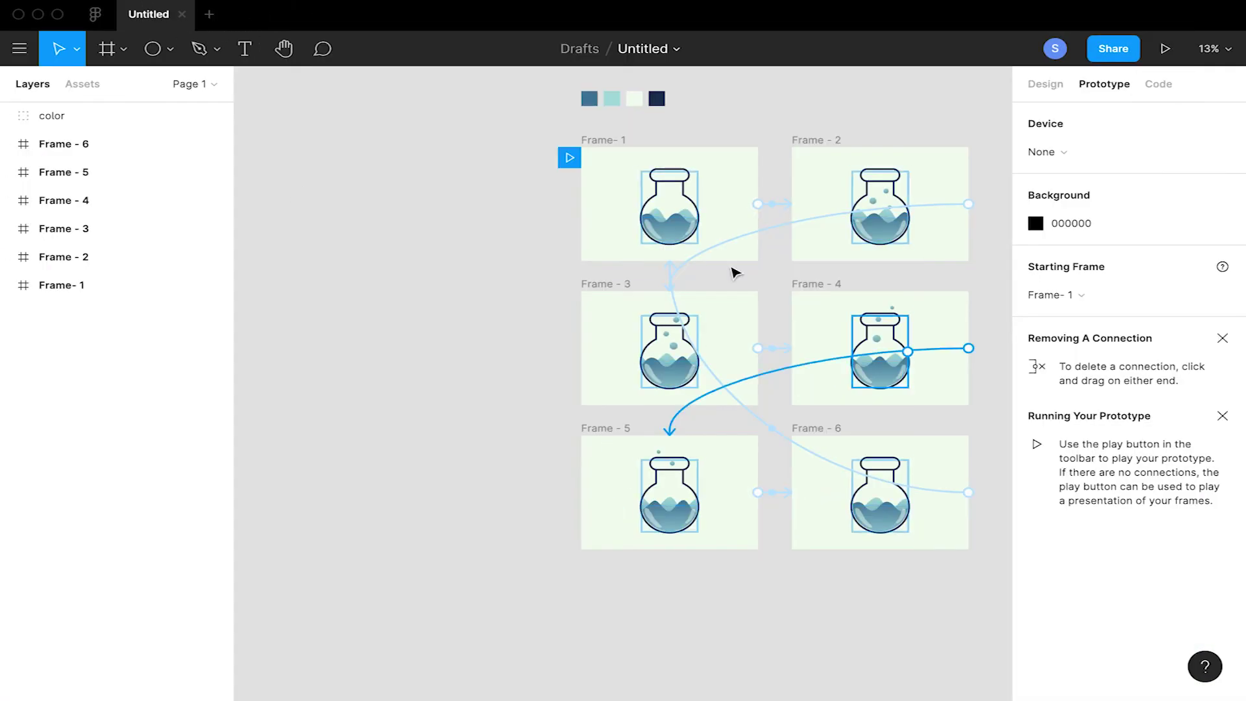
scroll(705, 328, "right", 3)
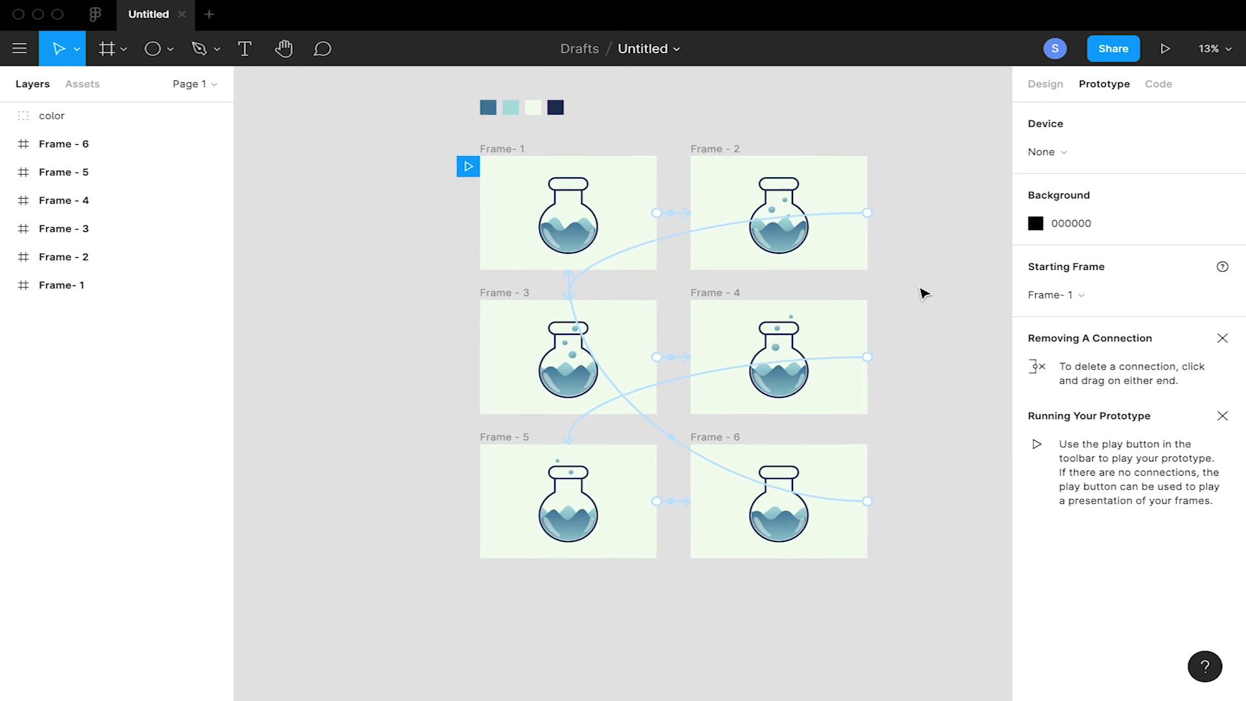
Run the TinyImage Compressor plugin and give all six frames a 1x PNG export setting
right_click(707, 129)
mouse_move(847, 208)
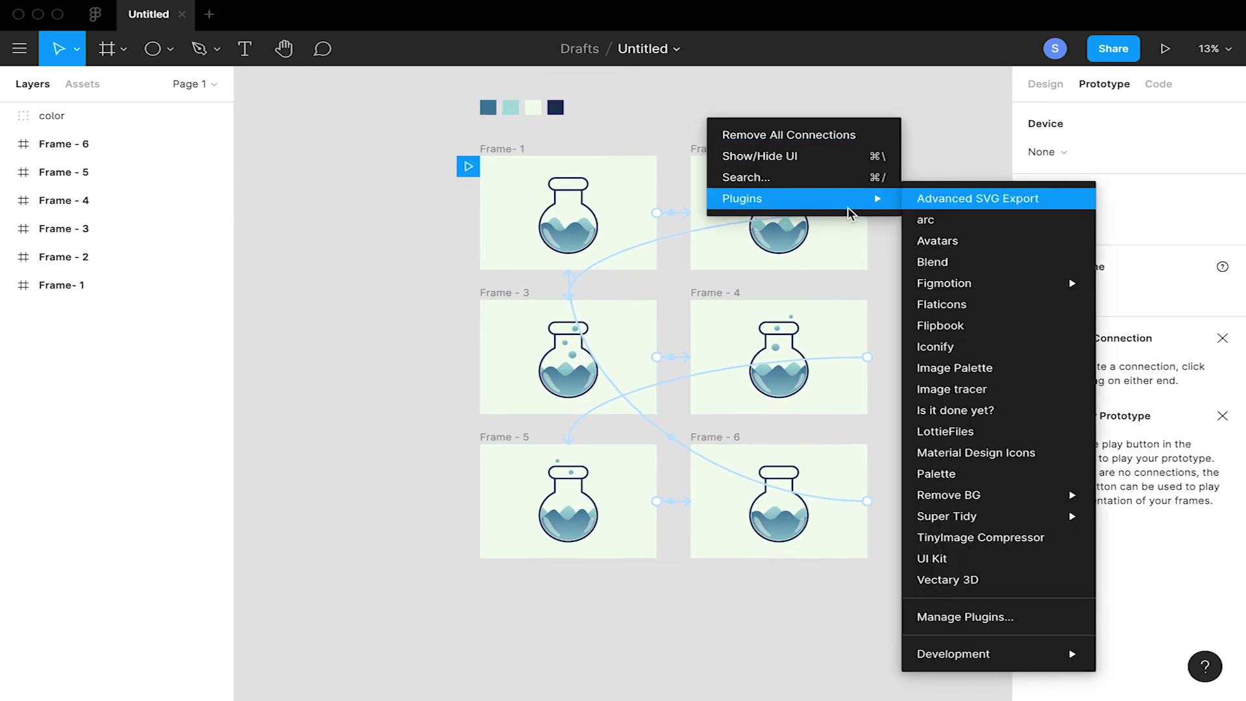
left_click(969, 537)
scroll(1077, 622, "down", 2)
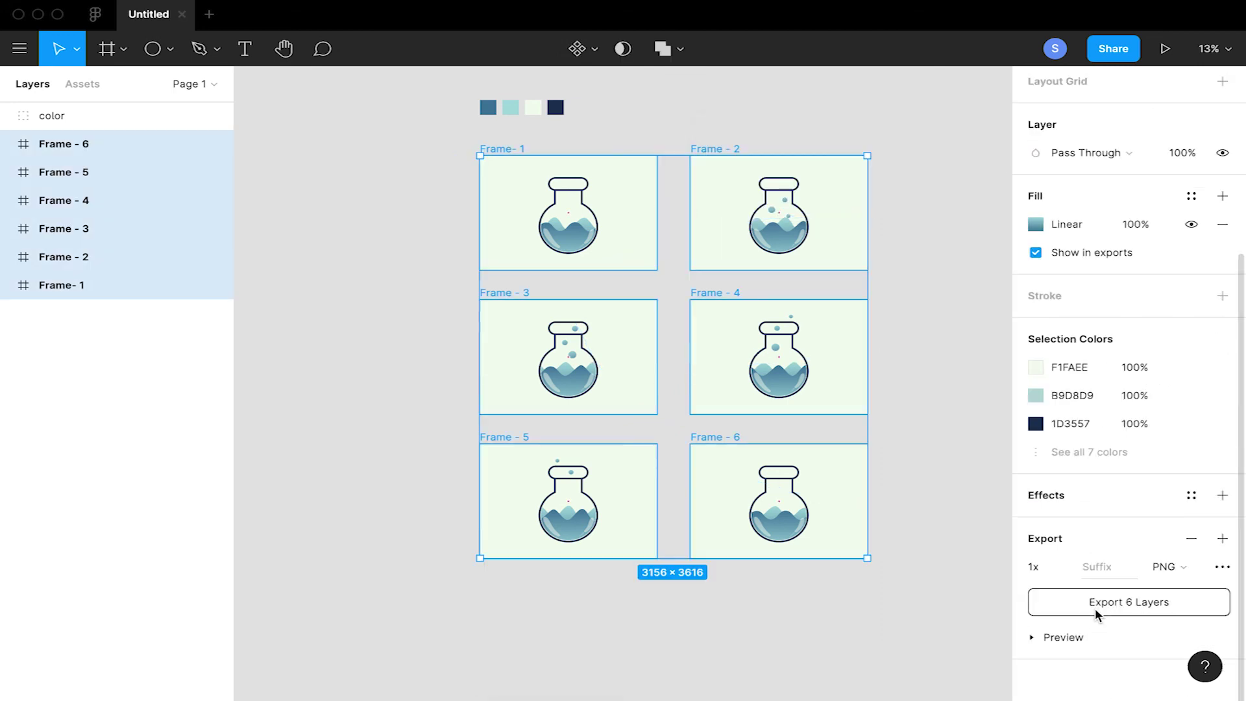
Reopen the TinyImage Compressor plugin with the six exportable flask frames selected
right_click(787, 129)
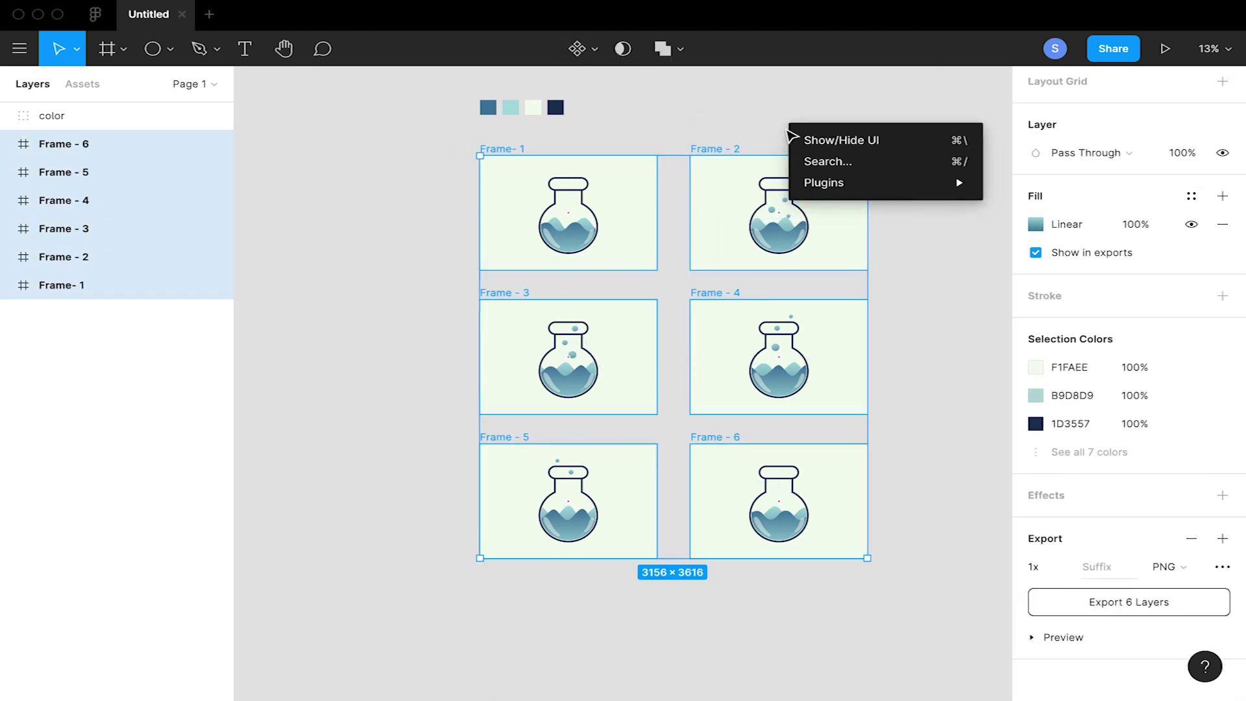
mouse_move(940, 187)
left_click(1093, 521)
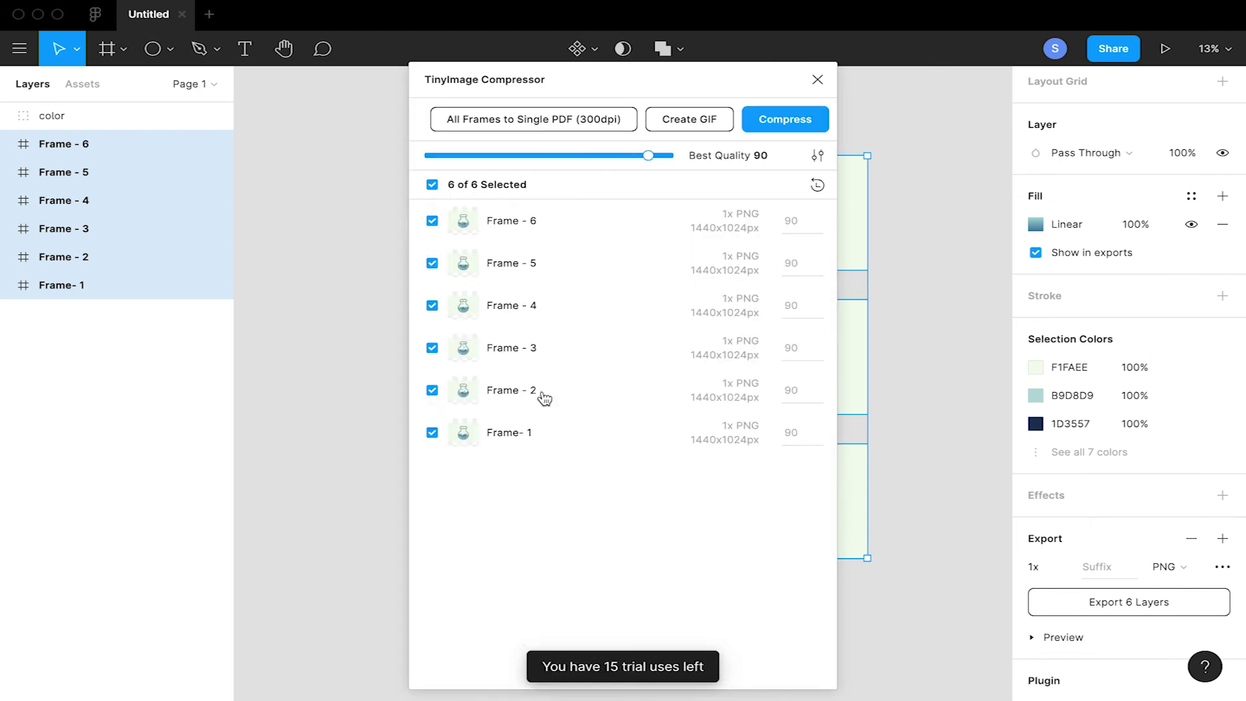
Open the Create GIF settings, review the order of the six frames, and close the TinyImage Compressor plugin
left_click(686, 121)
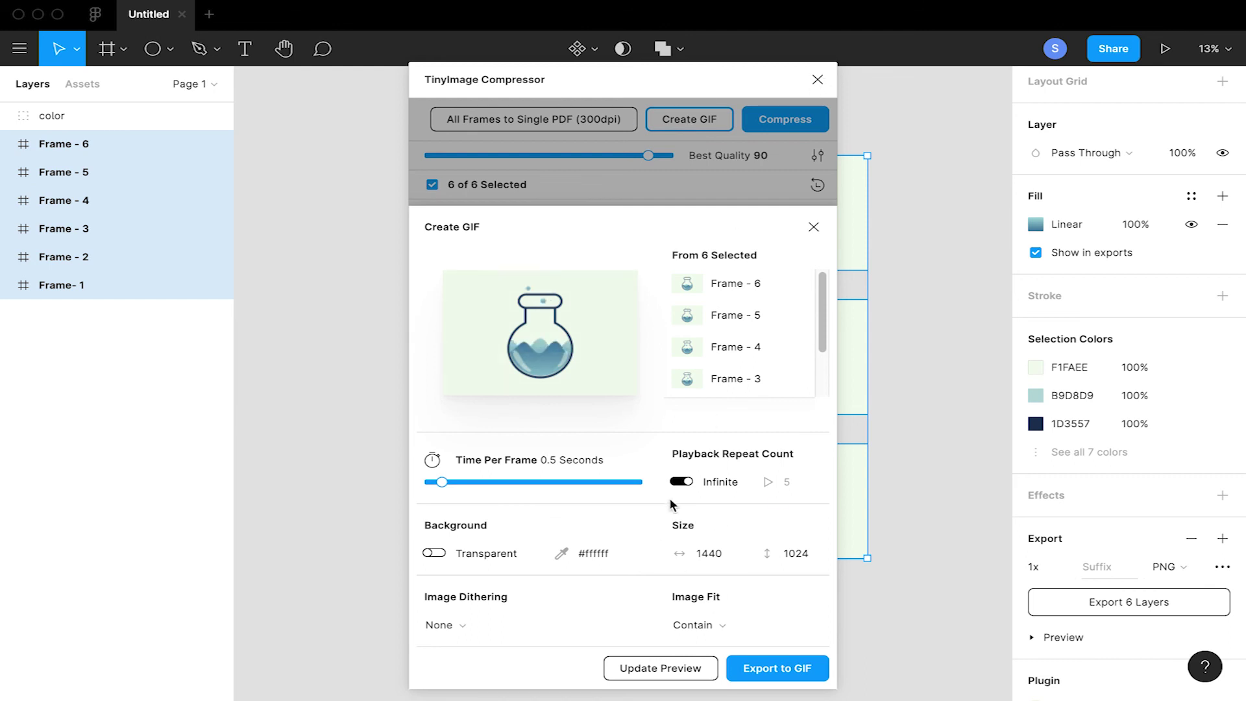
scroll(729, 308, "down", 1)
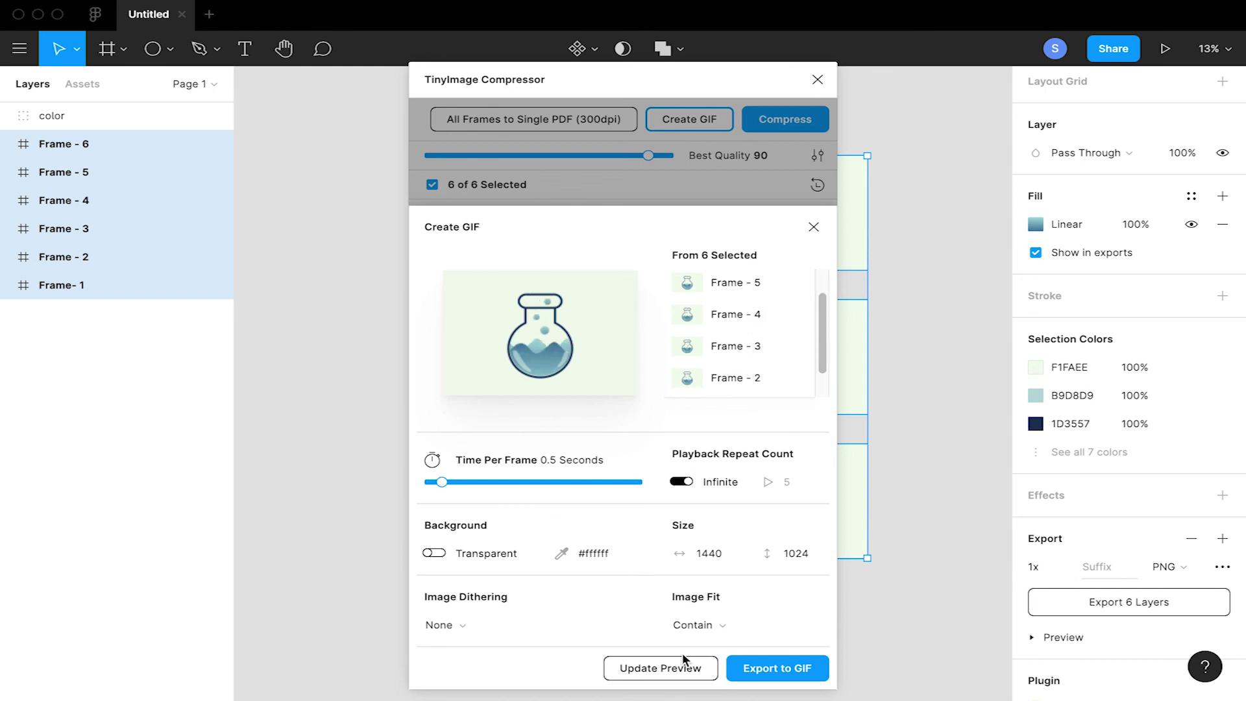
left_click(817, 79)
Clear the selection and reorder the frame layers so Frame - 3 through Frame - 6 follow below Frame- 1 in ascending order
left_click(203, 311)
left_click(54, 285)
left_click_drag(81, 143, 114, 212)
left_click_drag(117, 144, 120, 182)
left_click(7, 147)
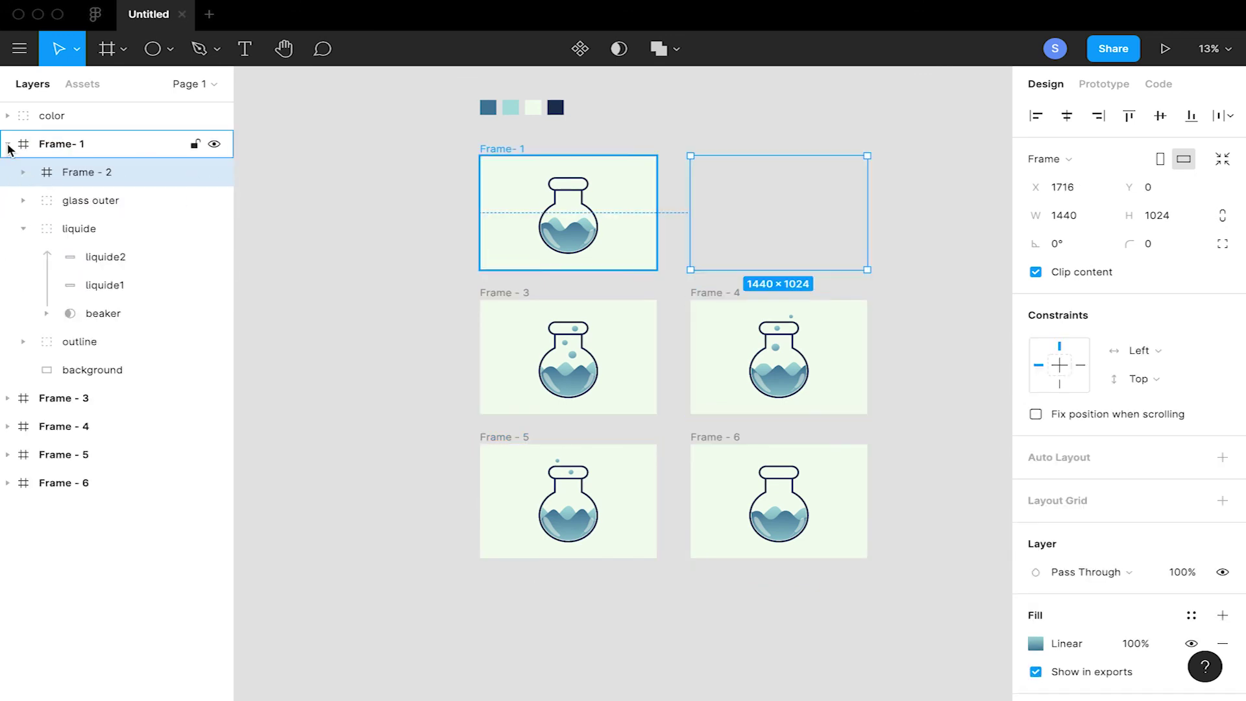
left_click(7, 148)
key("super+z")
key("super+z")
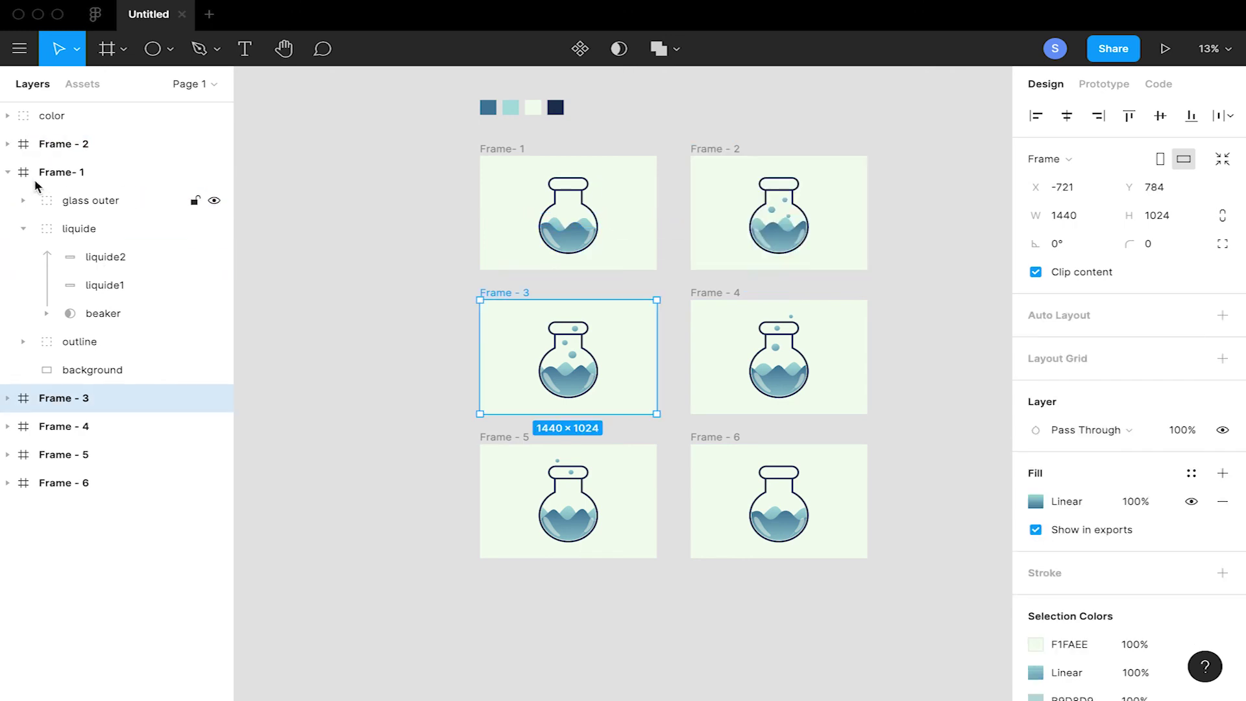
Collapse Frame- 1 and move Frame - 2 directly below it in the layer order
left_click(7, 173)
left_click_drag(89, 148, 95, 187)
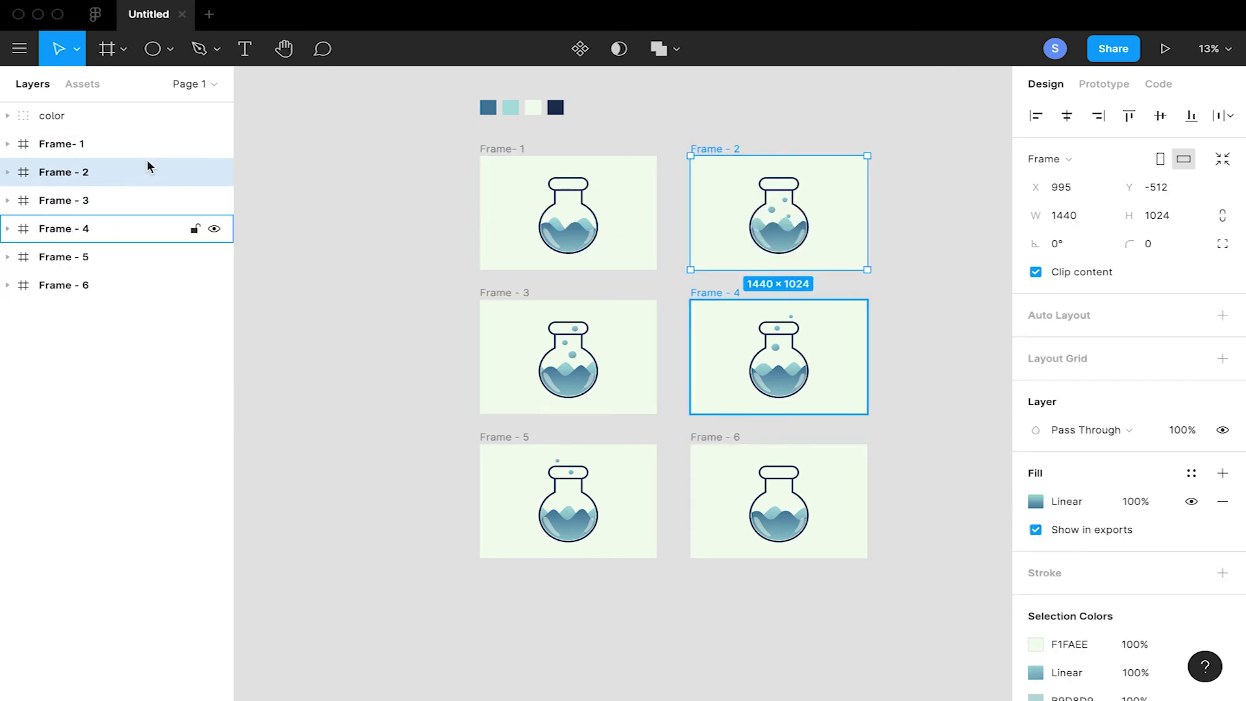
Select all six frames from Frame- 1 to Frame - 6 and run the TinyImage plugin on them
left_click(136, 144)
left_click(125, 285, "shift")
scroll(1069, 608, "down", 6)
left_click(1059, 608)
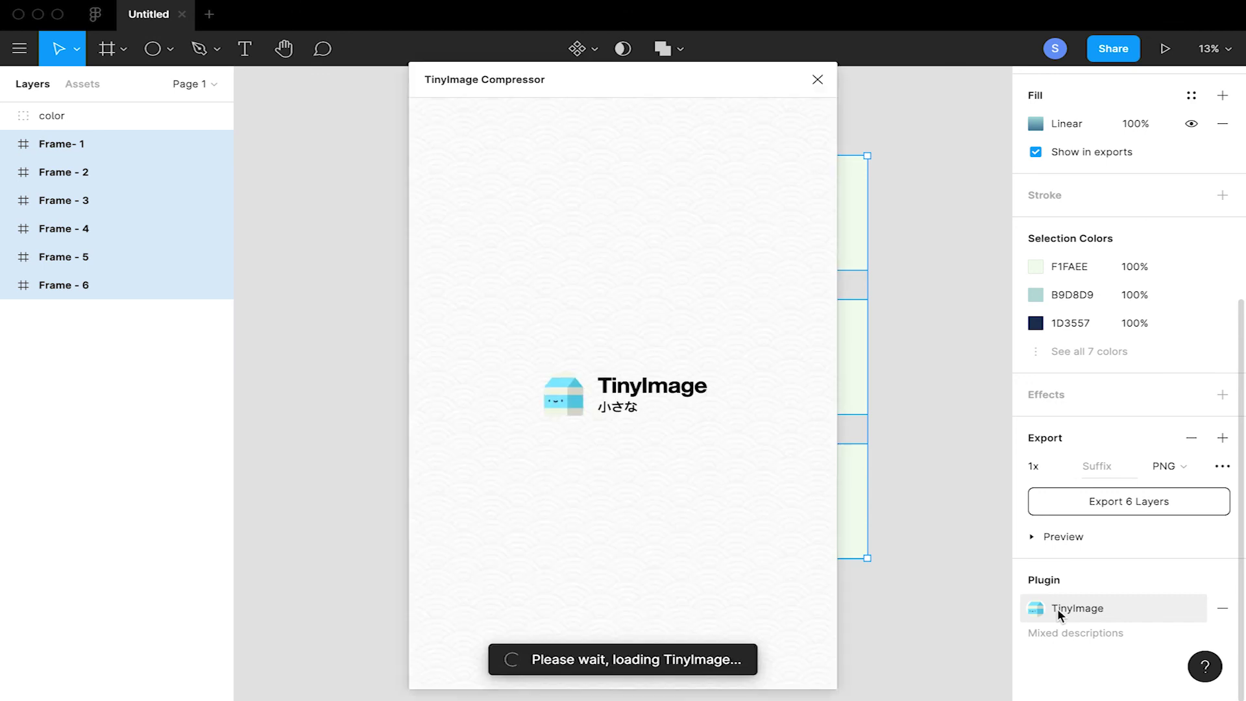
Create a GIF from the six frames with 0.3 seconds per frame and export it as lab_beaker.gif
left_click(672, 121)
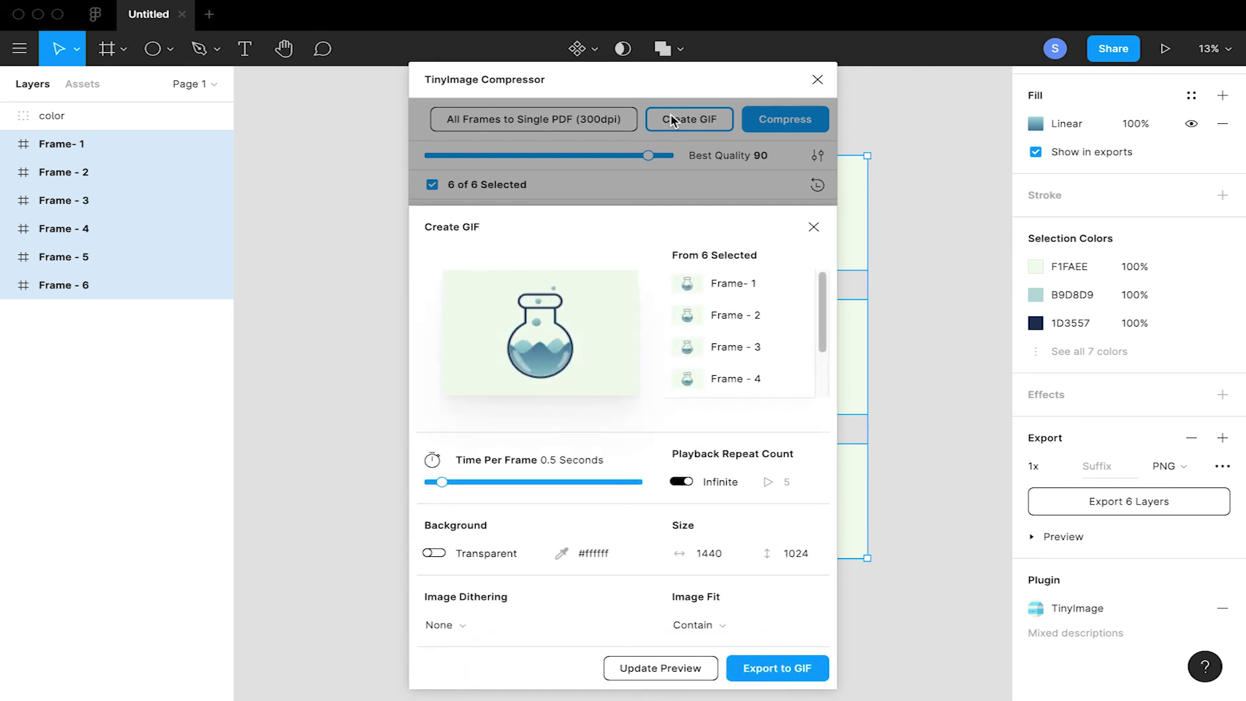
left_click_drag(442, 482, 433, 481)
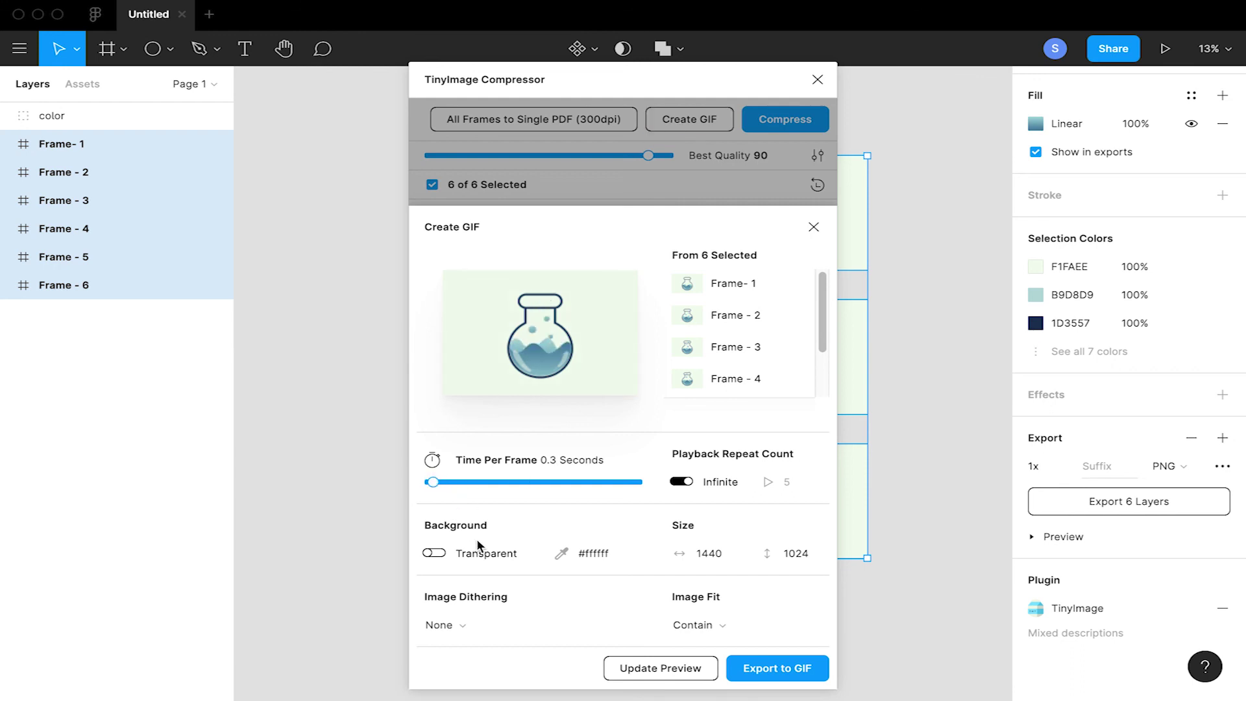
left_click(777, 668)
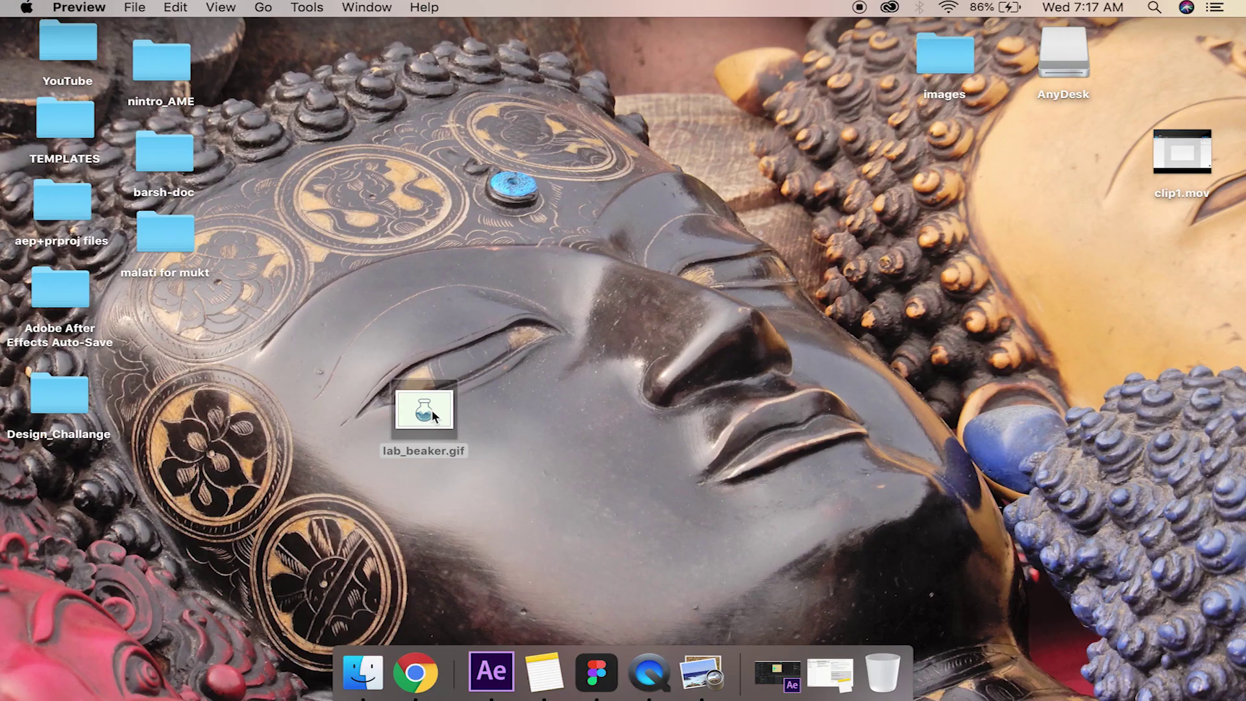
Open lab_beaker.gif from the desktop in Google Chrome to watch the animation, and close its tab
right_click(434, 416)
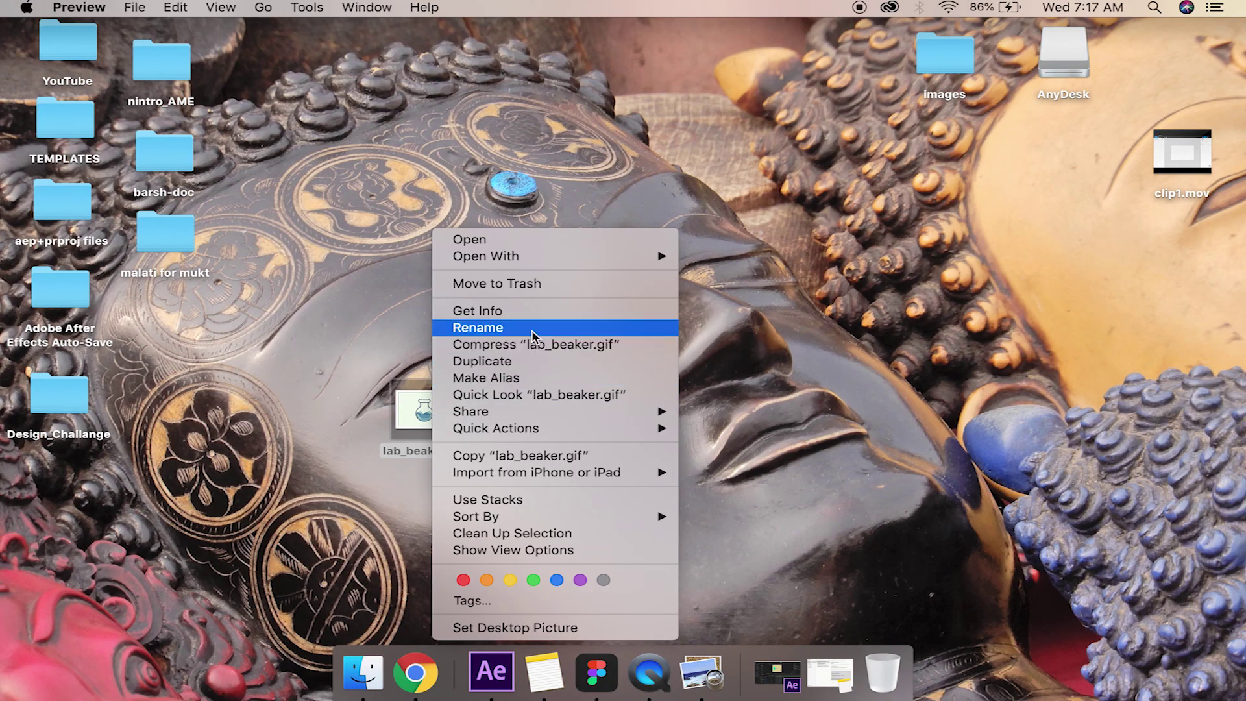
mouse_move(589, 259)
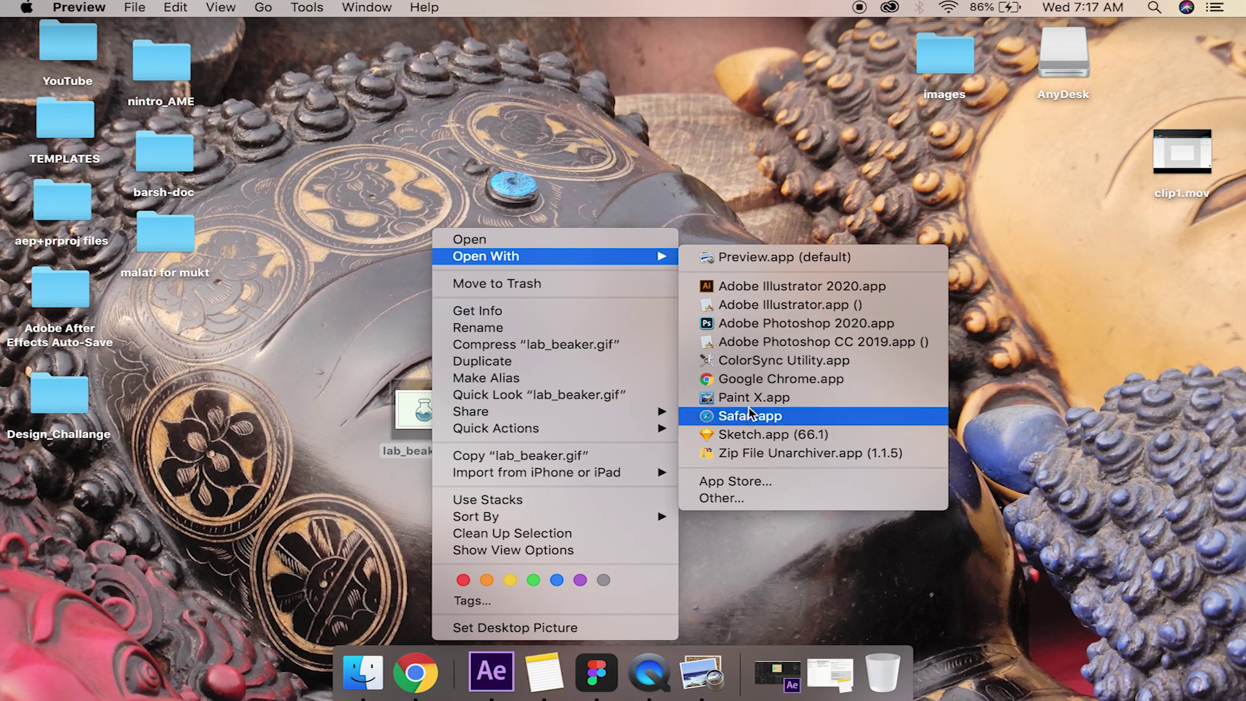
left_click(774, 382)
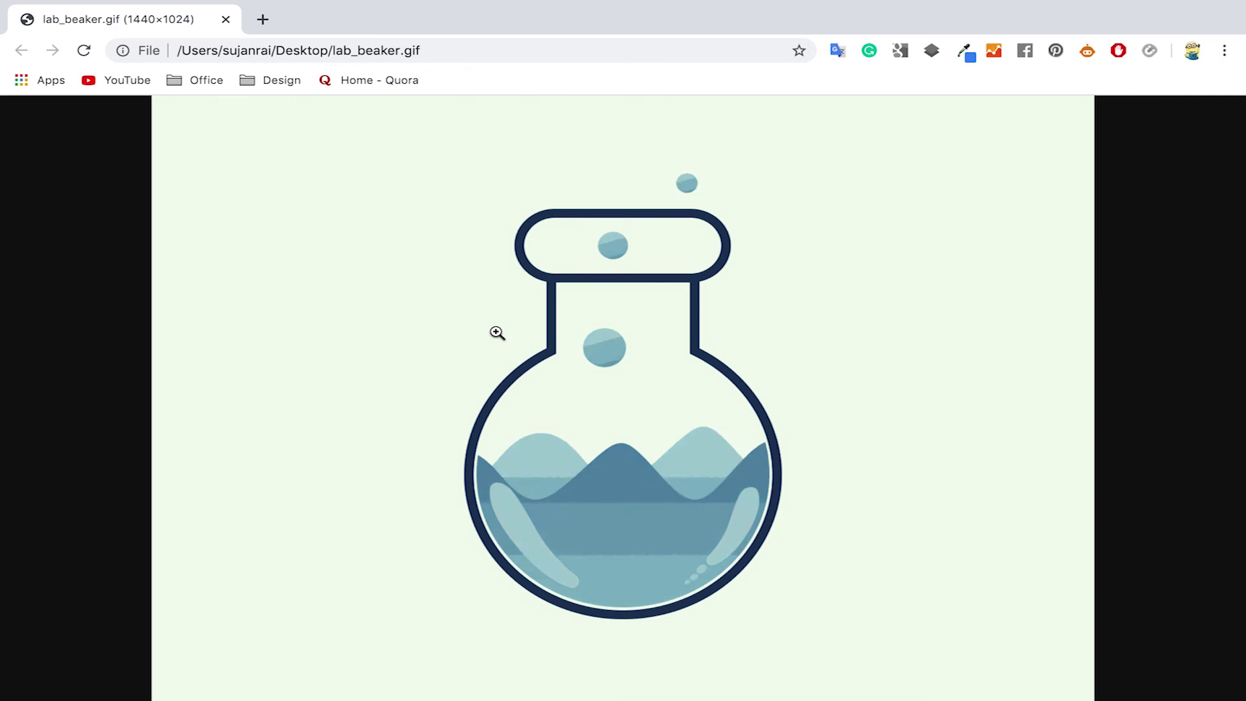
left_click(226, 20)
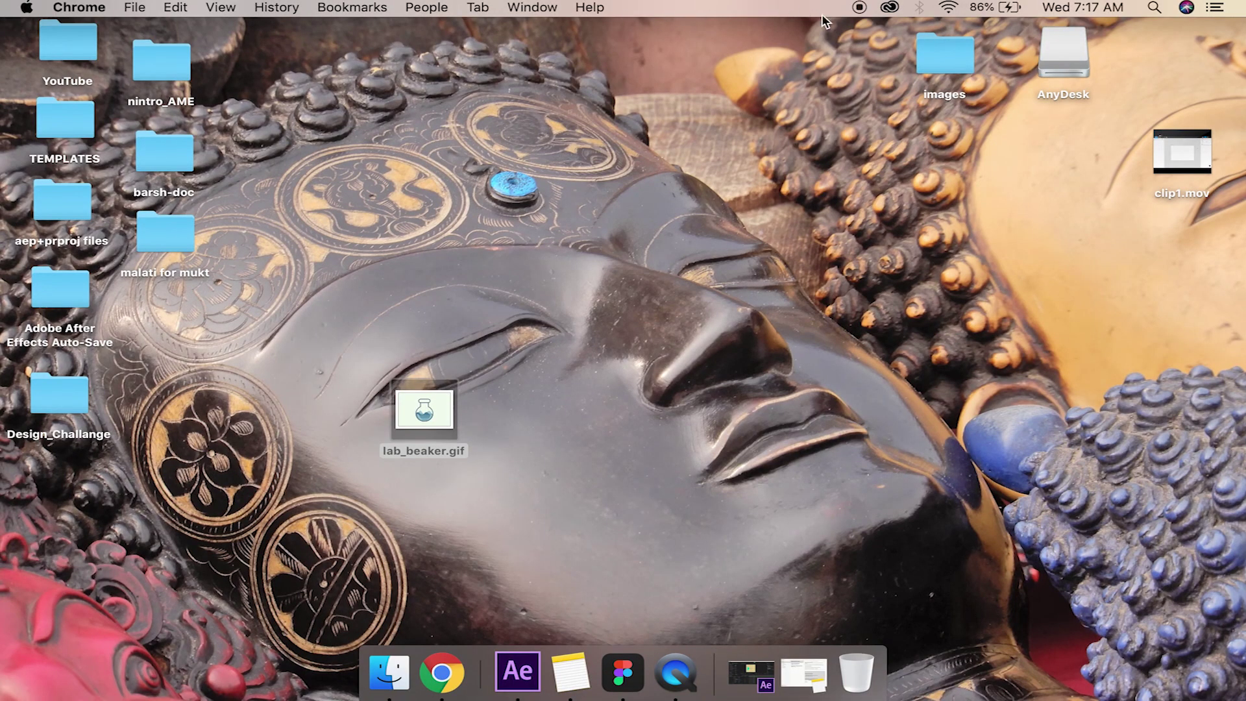